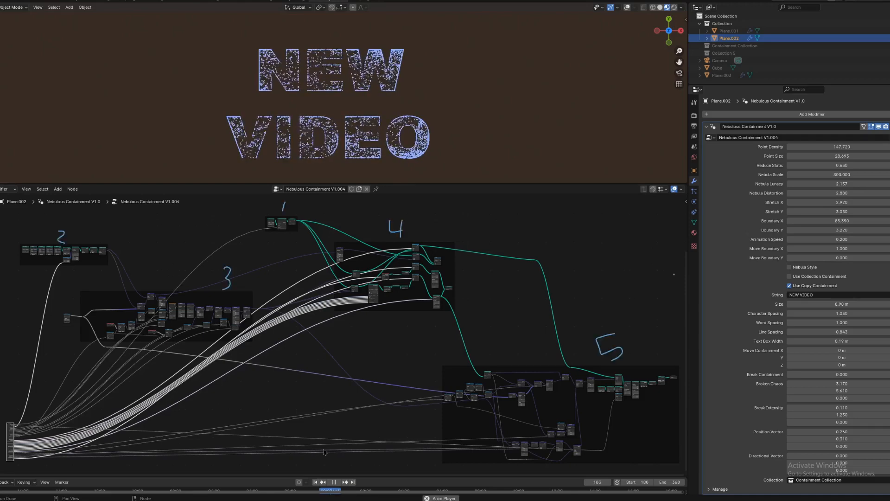
Stop the animation playback and look over the numbered sections of the Nebulous Containment node tree
key("space")
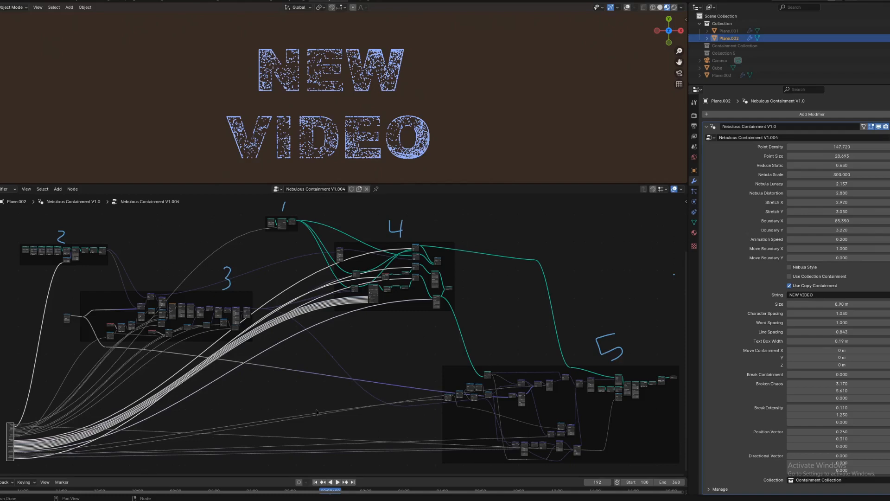
scroll(170, 412, "up", 5)
middle_click_drag(169, 409, 176, 384)
scroll(135, 414, "down", 2)
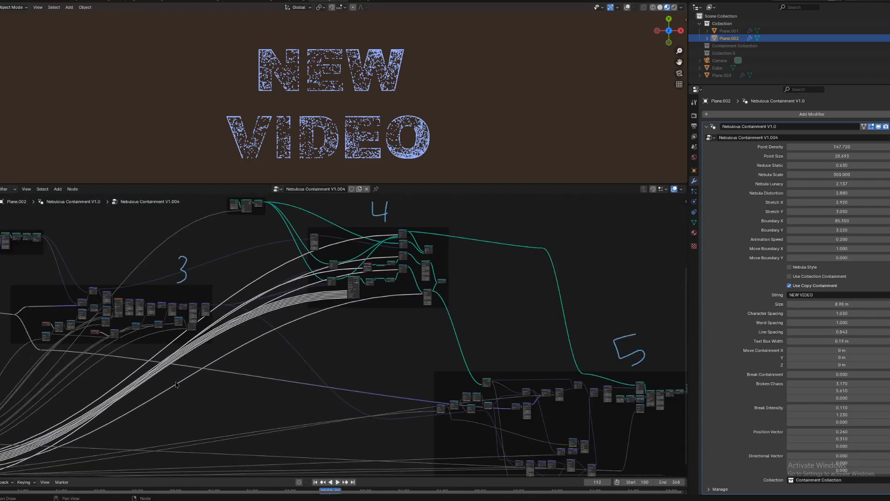
middle_click_drag(255, 387, 268, 408)
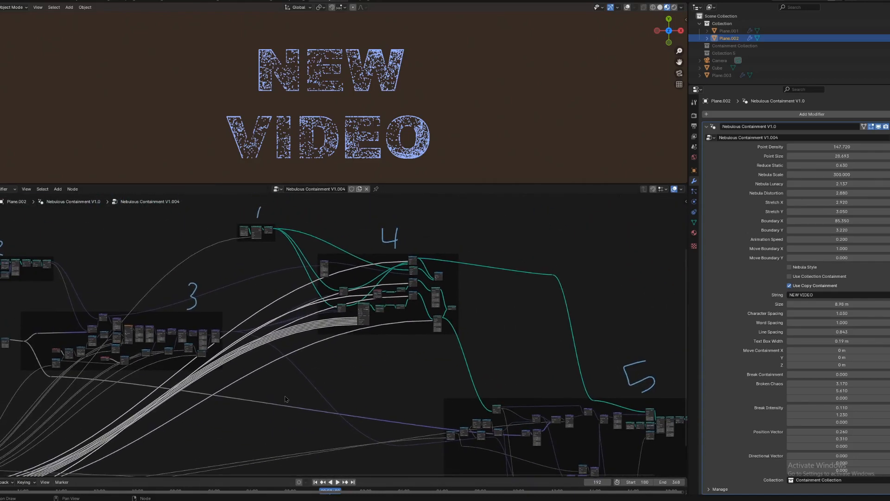
scroll(285, 395, "down", 4)
scroll(286, 393, "up", 2)
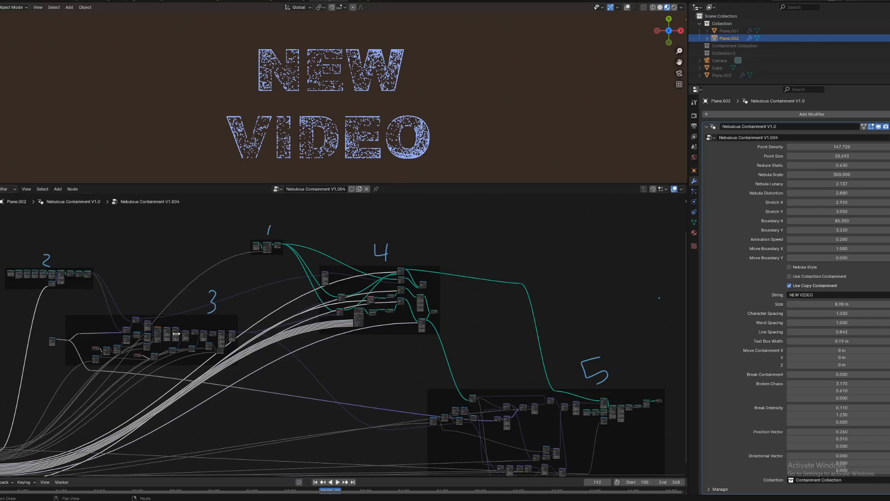
Inspect section 3 of the node tree, selecting the Noise Texture node and following the Multiply Add, Absolute and Sine nodes after it
mouse_move(176, 333)
scroll(159, 332, "up", 5)
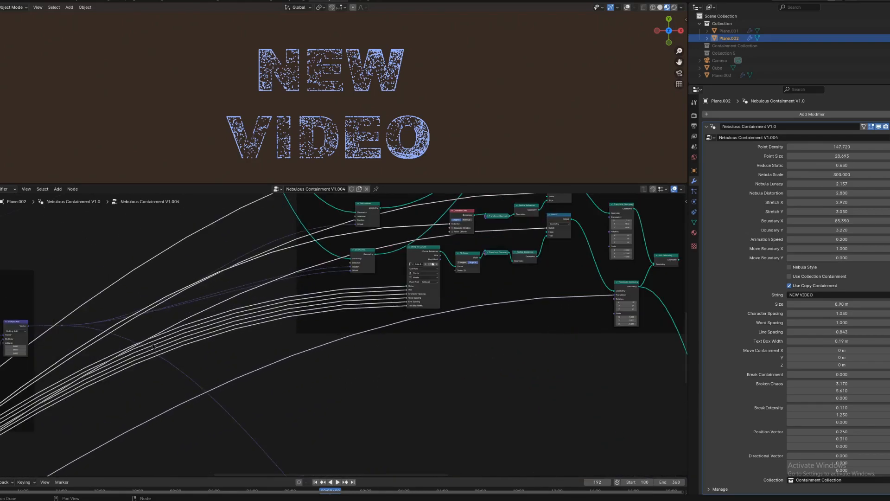
middle_click_drag(153, 346, 667, 308)
scroll(330, 385, "up", 8)
middle_click_drag(317, 248, 459, 370)
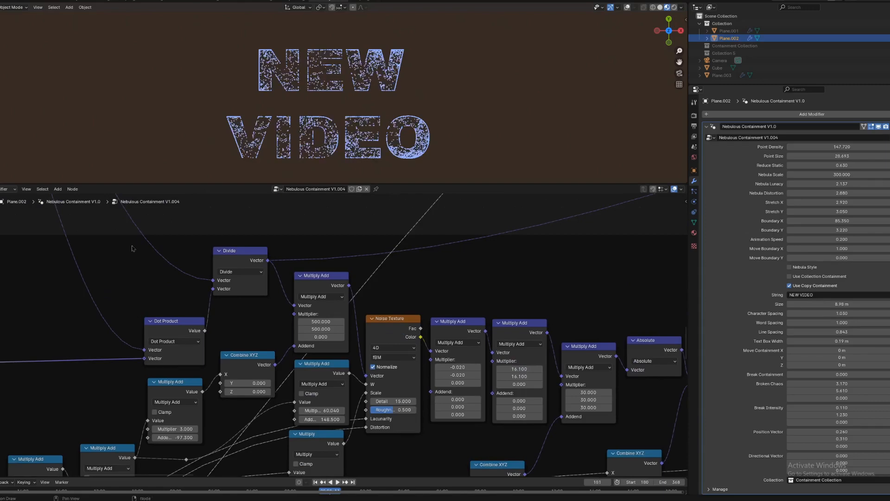
left_click(394, 327)
middle_click_drag(519, 344, 214, 330)
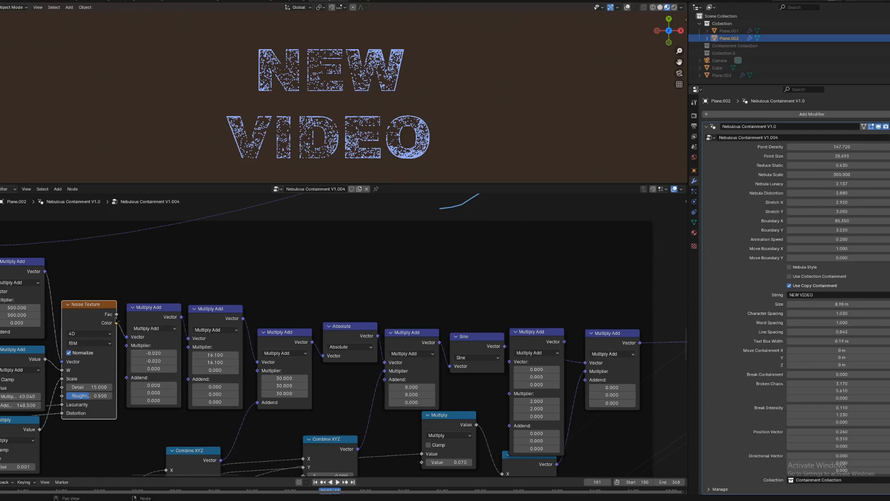
left_click_drag(104, 312, 104, 314)
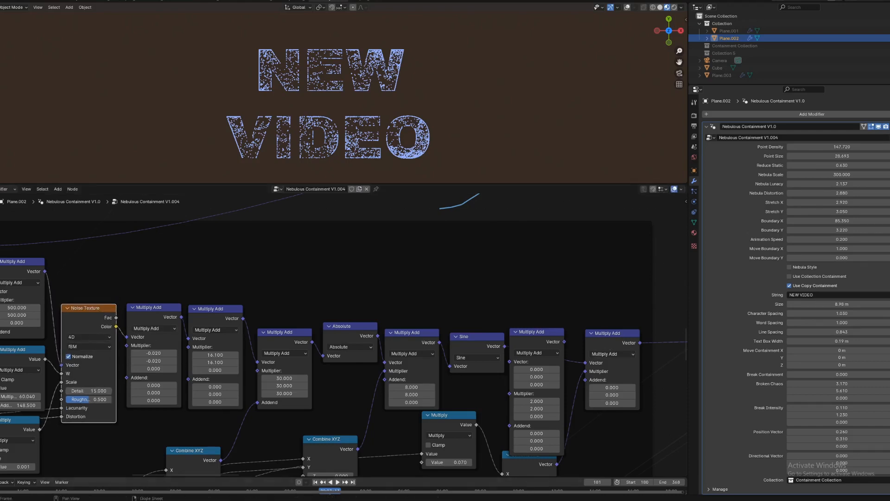
Switch to the Chrome browser, browse the X profile's media posts and check the Stipple Image study on ArtStation
mouse_move(232, 494)
left_click(232, 468)
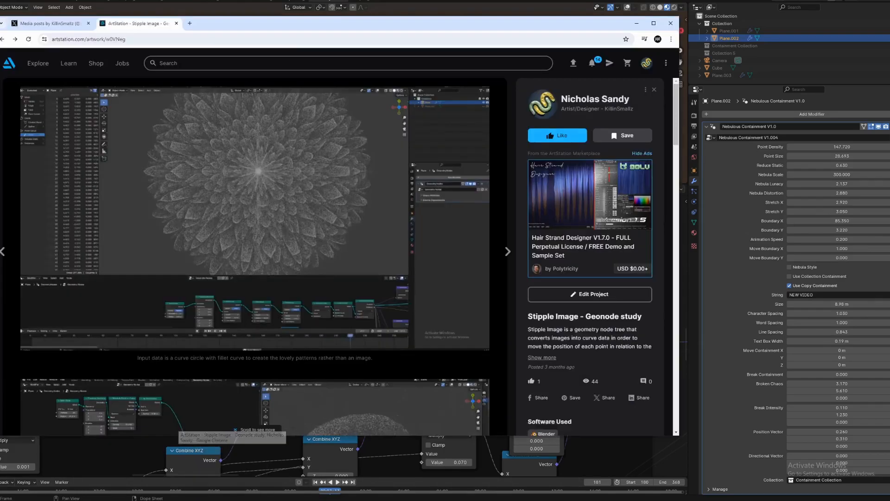
left_click(52, 25)
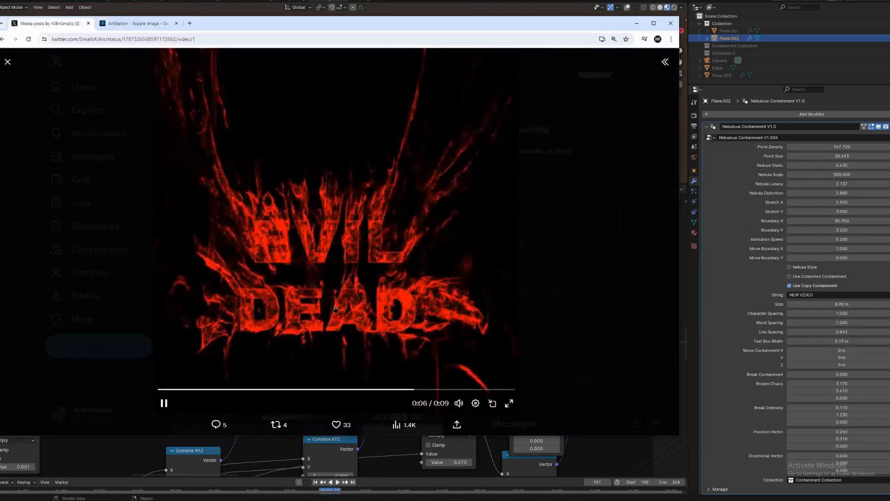
left_click(119, 298)
scroll(227, 307, "down", 20)
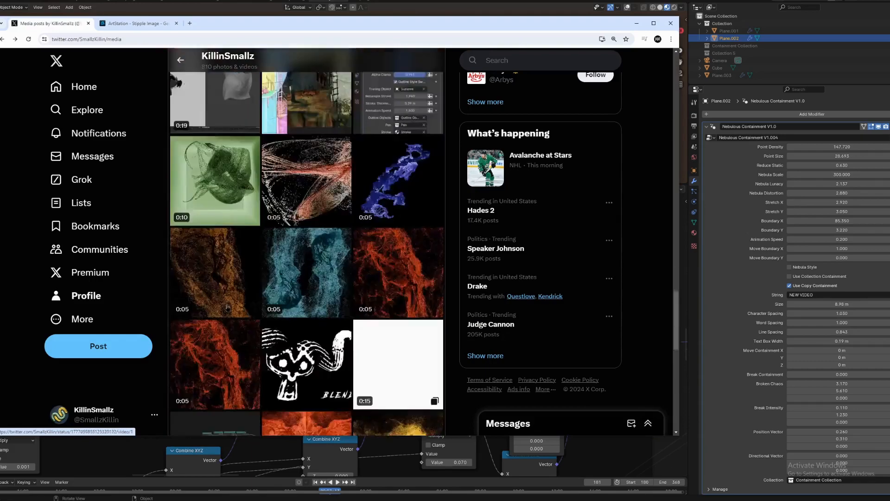
scroll(226, 307, "up", 6)
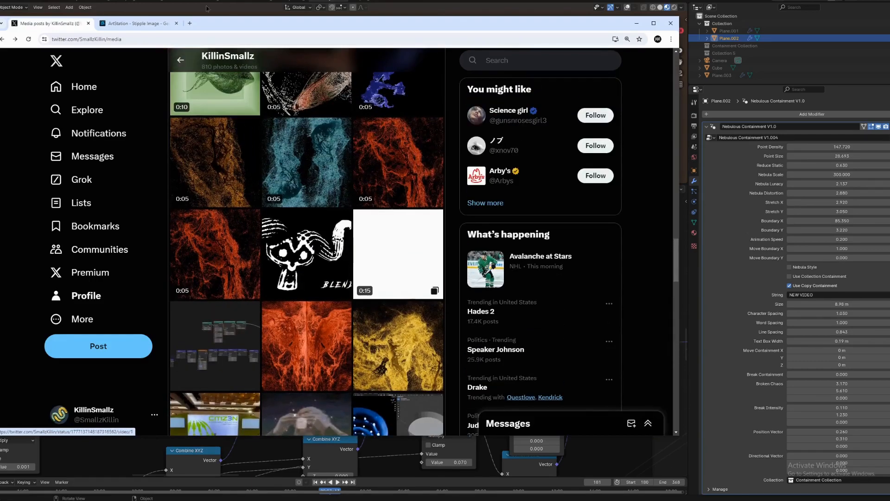
left_click(135, 23)
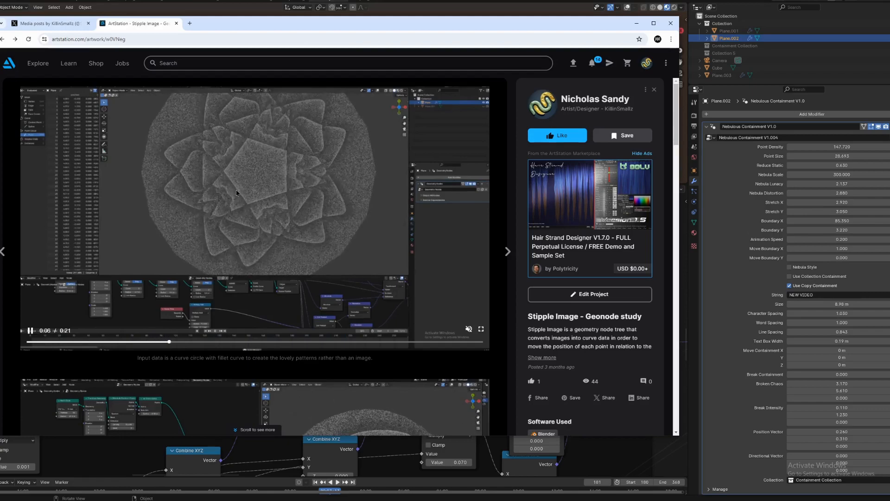
left_click(42, 23)
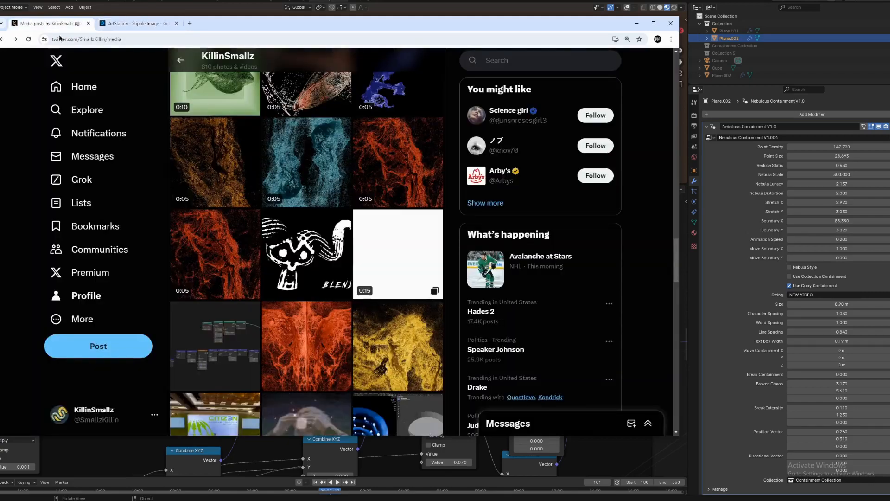
View the mirrored orange nebula image, the orange-red nebula video and the teal nebula video from the media posts
left_click(325, 340)
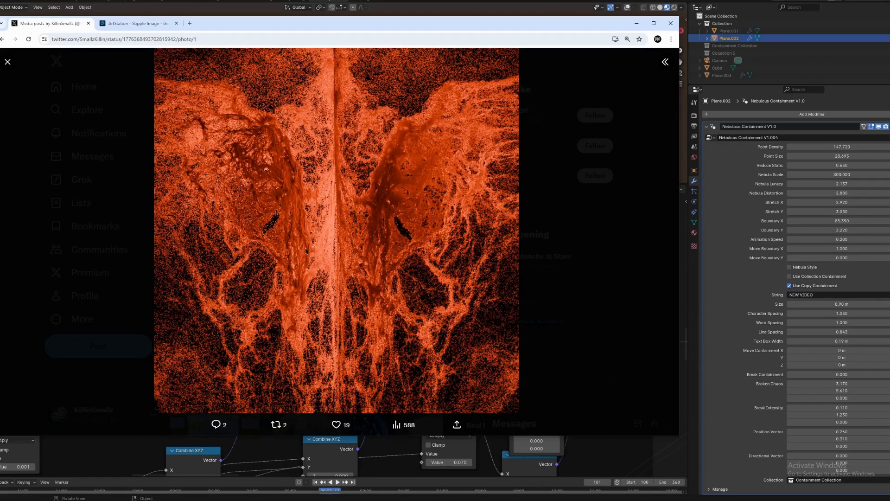
left_click(8, 62)
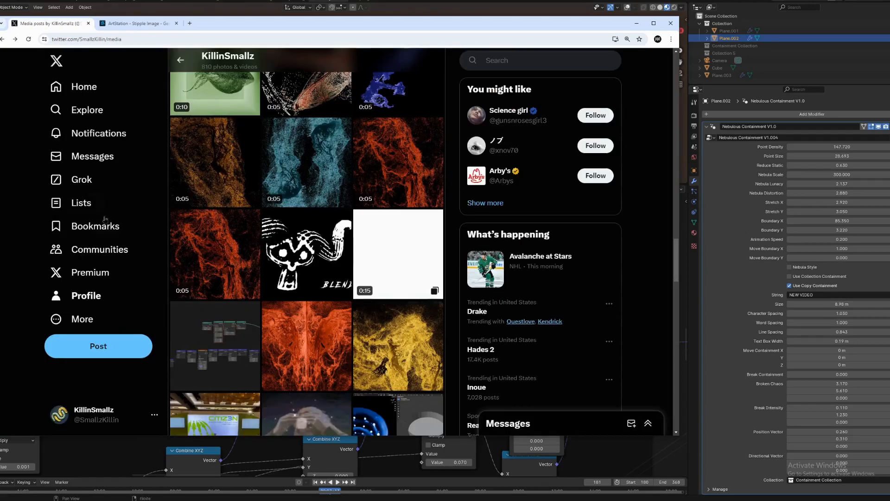
left_click(215, 245)
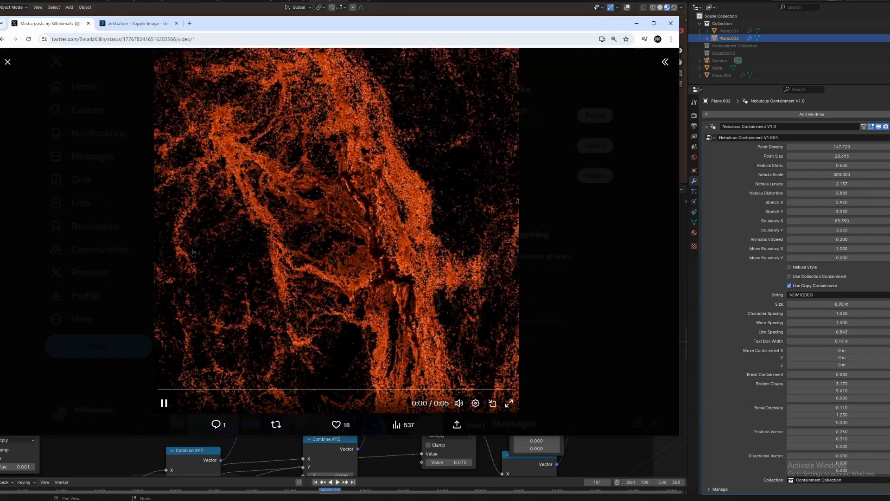
left_click(73, 236)
left_click(325, 172)
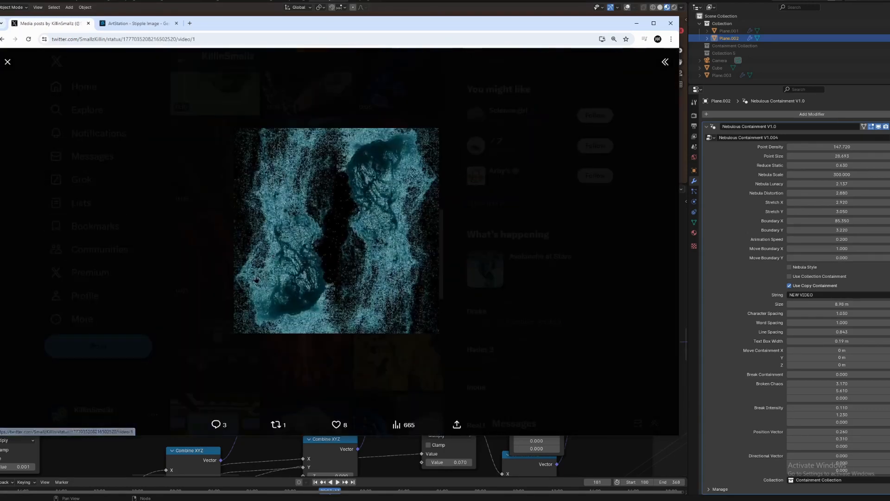
left_click(197, 306)
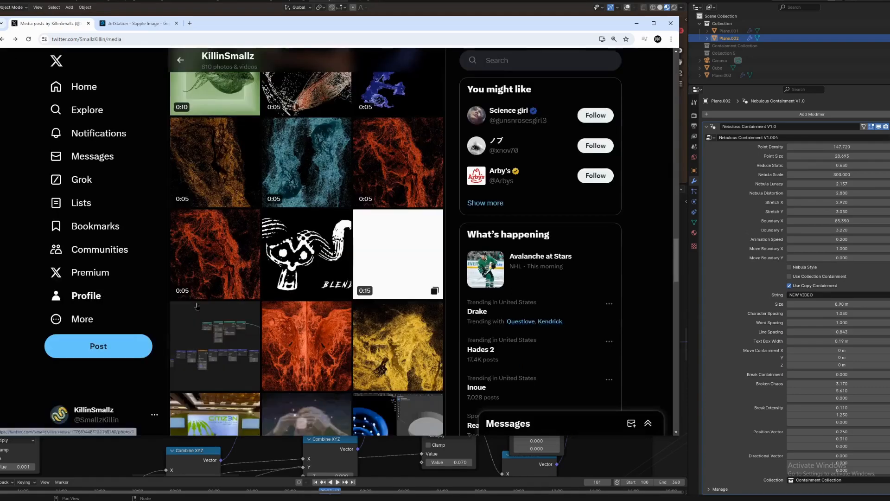
Browse the newer media posts and view the violet-blue nebula video on a black background
scroll(199, 304, "up", 2)
scroll(217, 280, "up", 3)
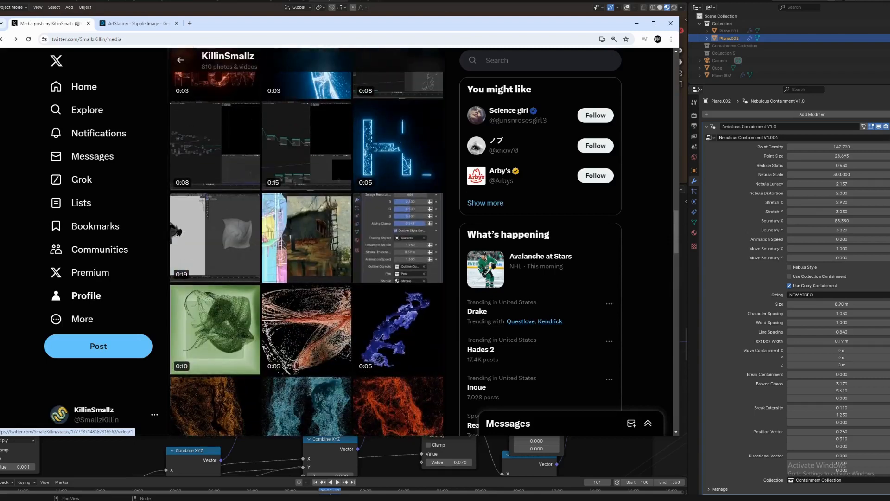
scroll(406, 348, "up", 3)
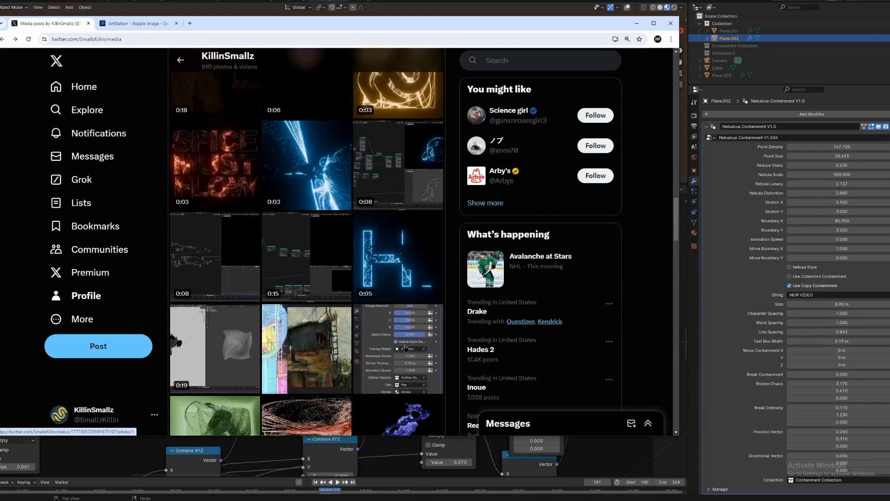
scroll(404, 278, "down", 3)
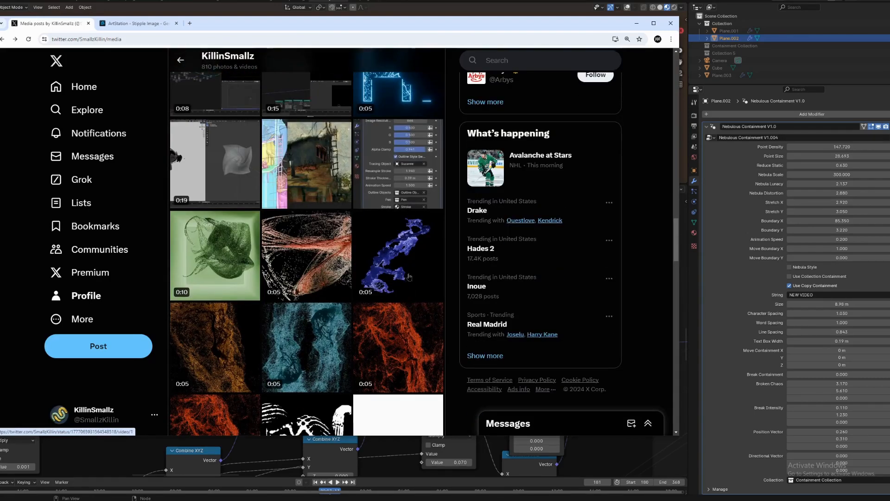
left_click(409, 277)
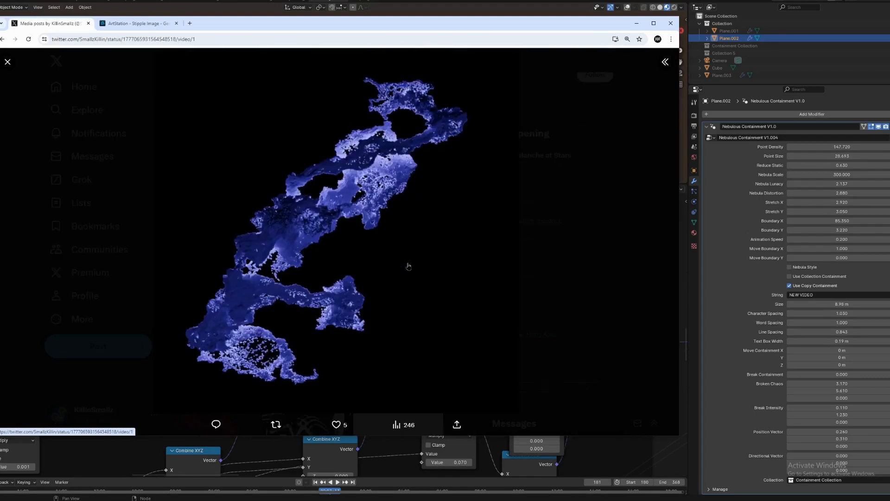
left_click(97, 264)
Play the glowing blue lettering video in the media posts, close it and return to browsing the posts
scroll(391, 273, "up", 2)
left_click(389, 262)
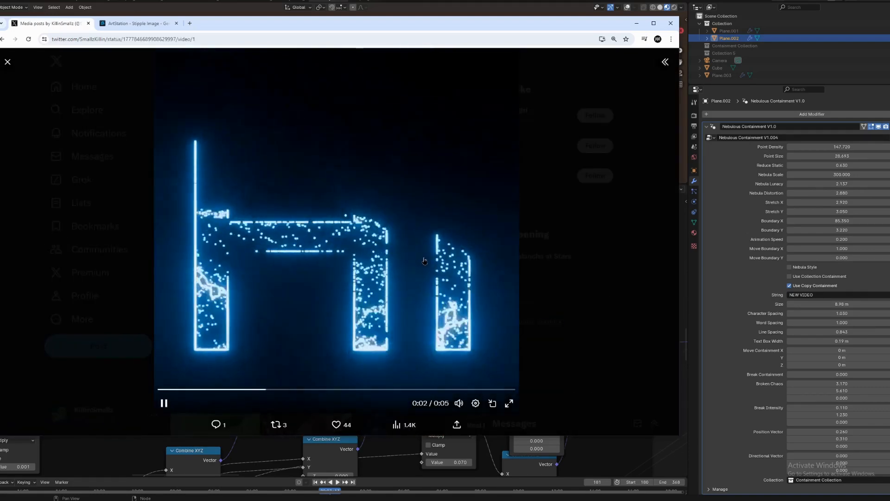
left_click(89, 207)
scroll(306, 241, "down", 2)
scroll(306, 241, "up", 3)
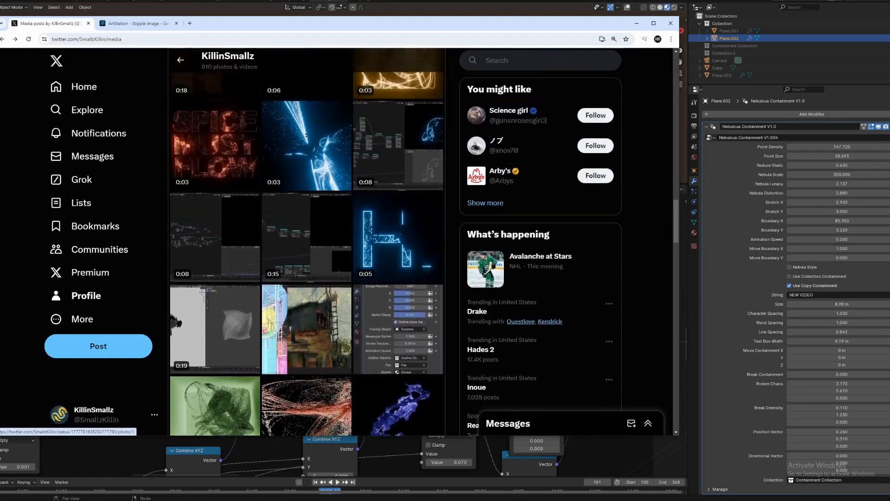
View the blue light-streak video and the node setup video showing the glowing outline with the word HELP
left_click(308, 145)
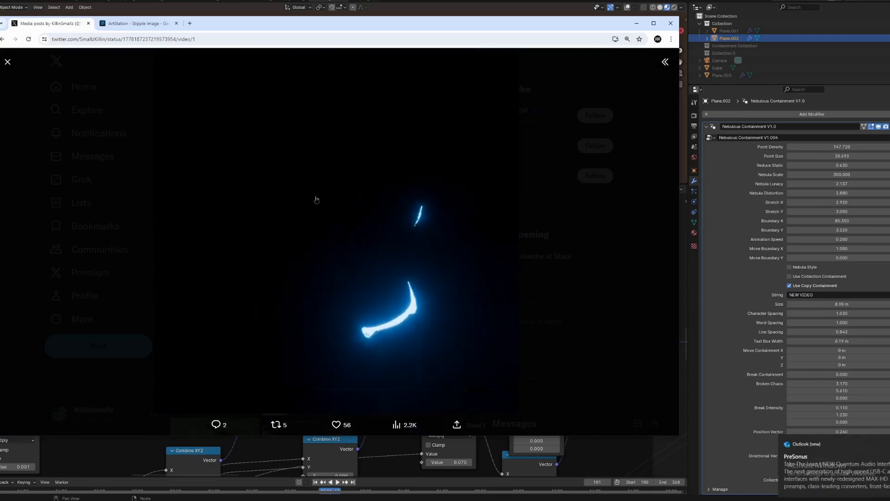
left_click(129, 229)
left_click(354, 203)
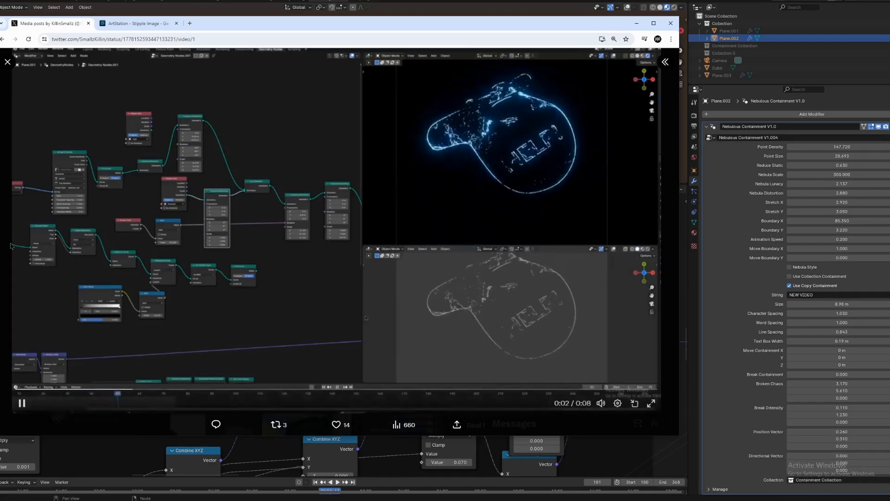
key("Escape")
Go back to the newest media posts and view the red Evil Dead video and the orange glowing poster video beside it
scroll(309, 240, "up", 20)
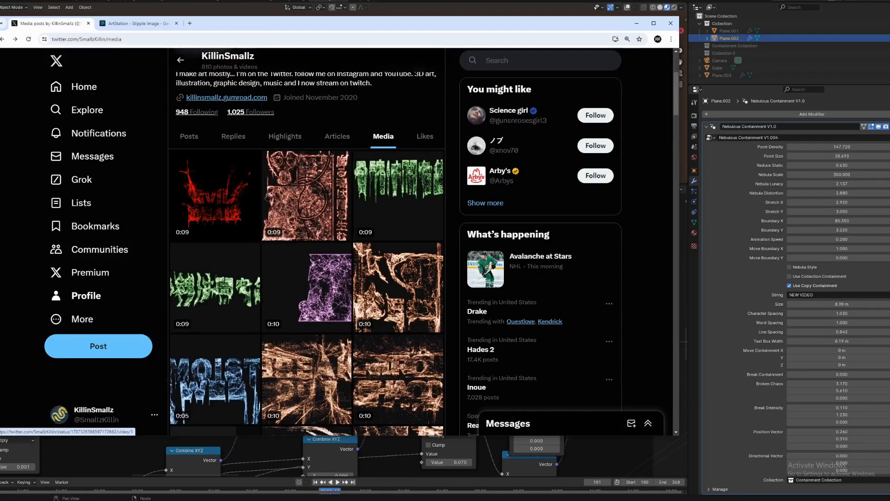
left_click(213, 200)
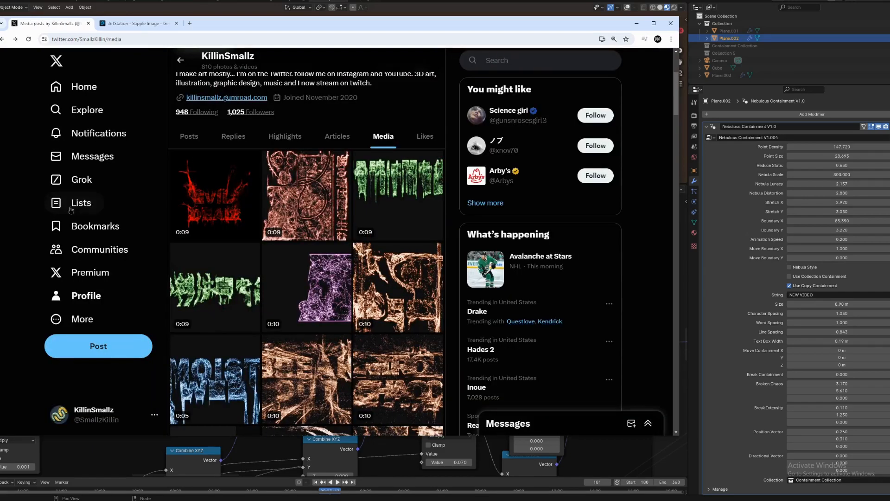
key("Escape")
left_click(325, 190)
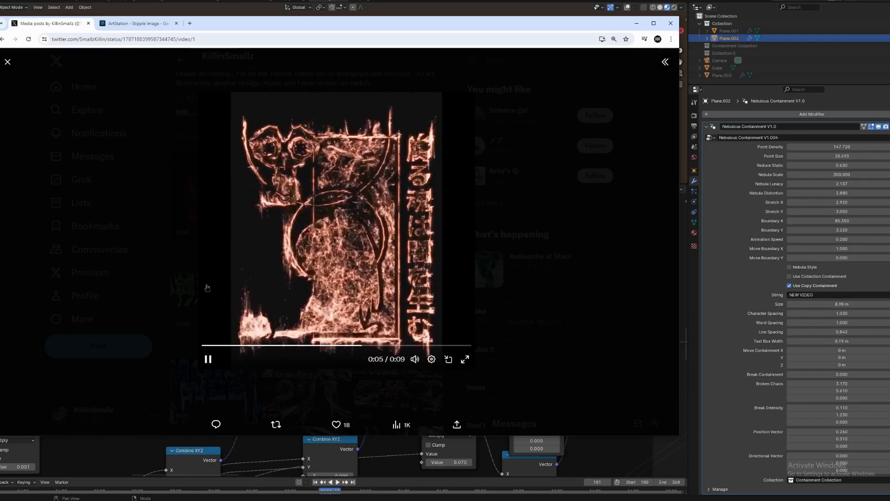
key("Escape")
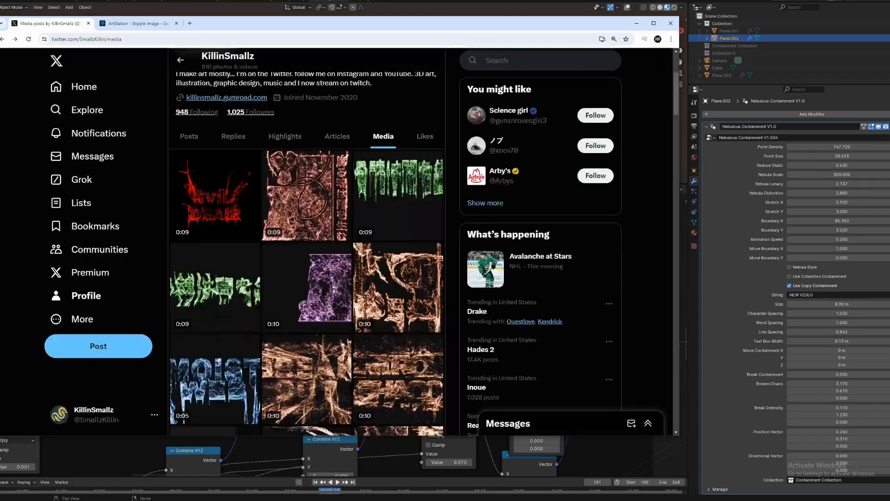
View the blue dripping-text video a few rows down in the media posts and close it
scroll(187, 293, "down", 4)
left_click(210, 228)
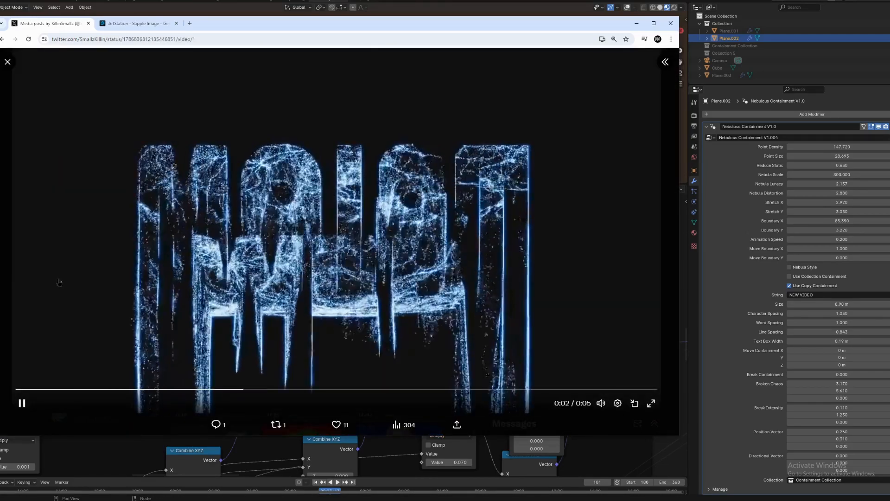
left_click(6, 63)
Switch back to Blender and look over the whole Nebulous Containment node tree beyond section 3
left_click(636, 23)
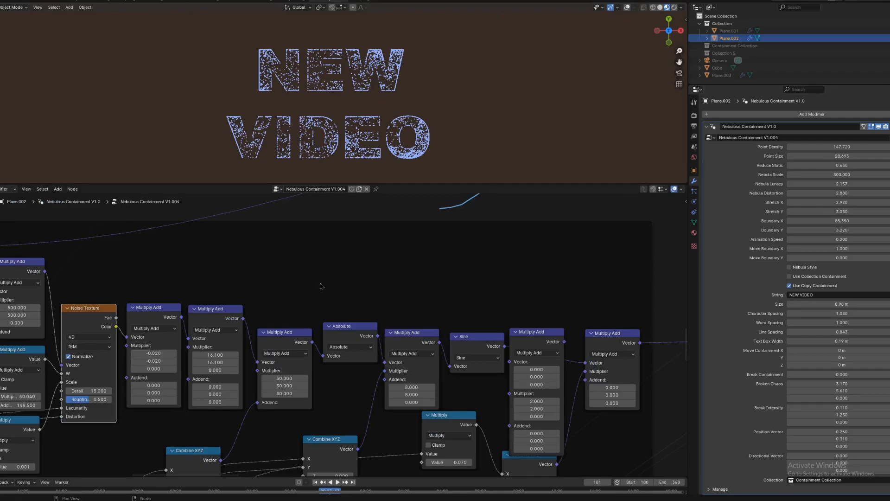
scroll(433, 312, "down", 10)
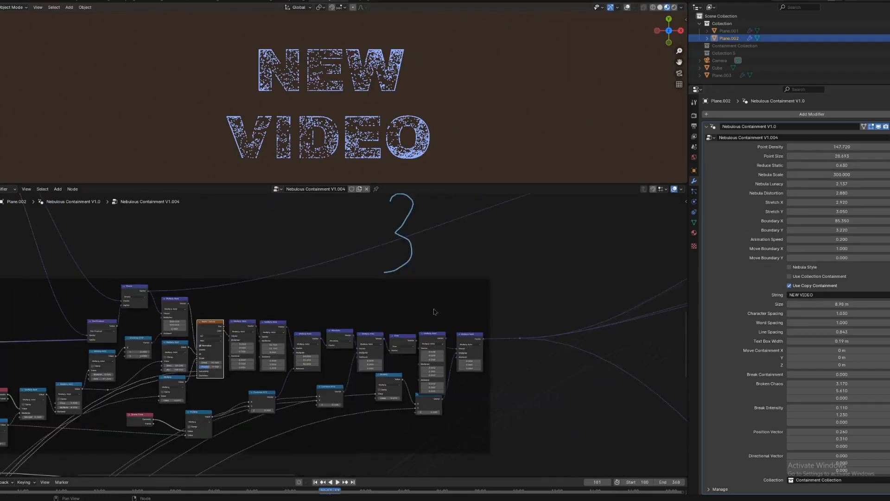
scroll(433, 312, "down", 6)
middle_click_drag(533, 343, 443, 316)
scroll(443, 318, "down", 7)
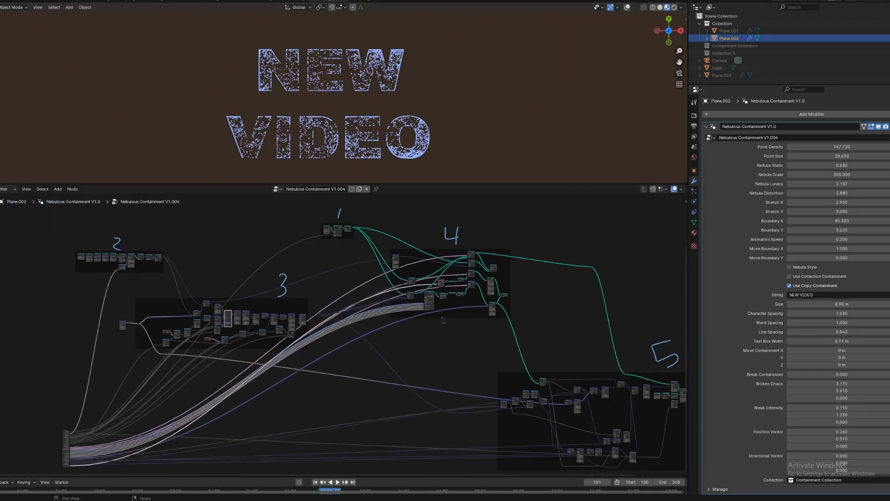
Examine sections 3 and 4 of the node tree, selecting the group input node to trace its links
scroll(448, 320, "up", 3)
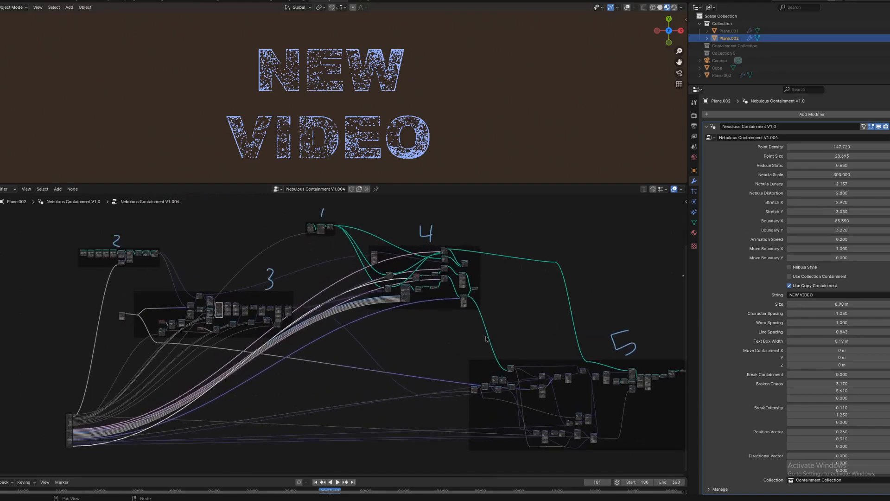
scroll(103, 348, "up", 8)
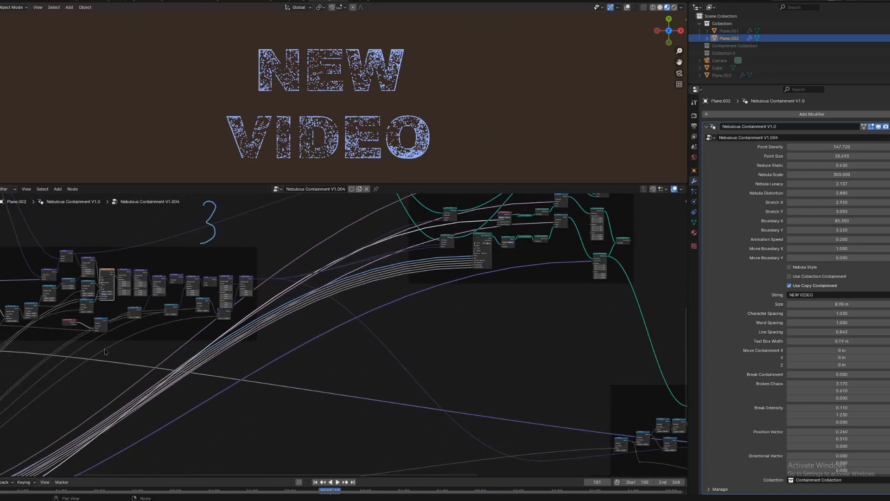
middle_click_drag(103, 349, 260, 374)
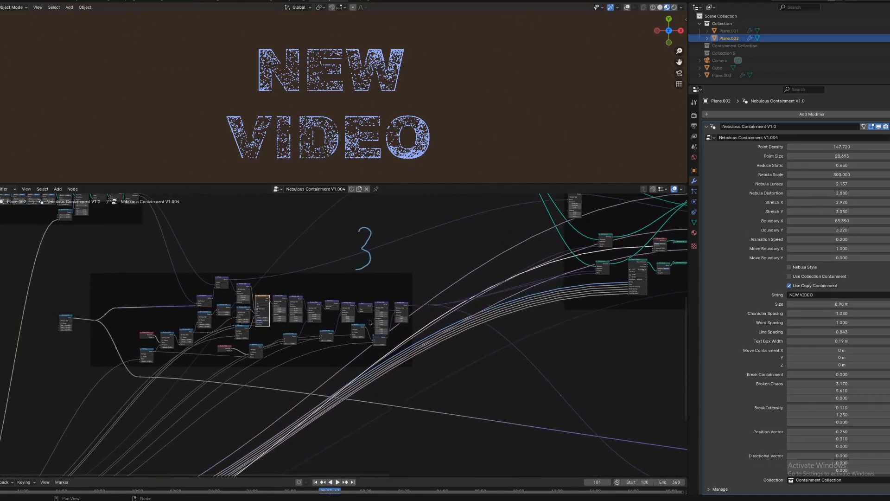
middle_click_drag(521, 346, 255, 399)
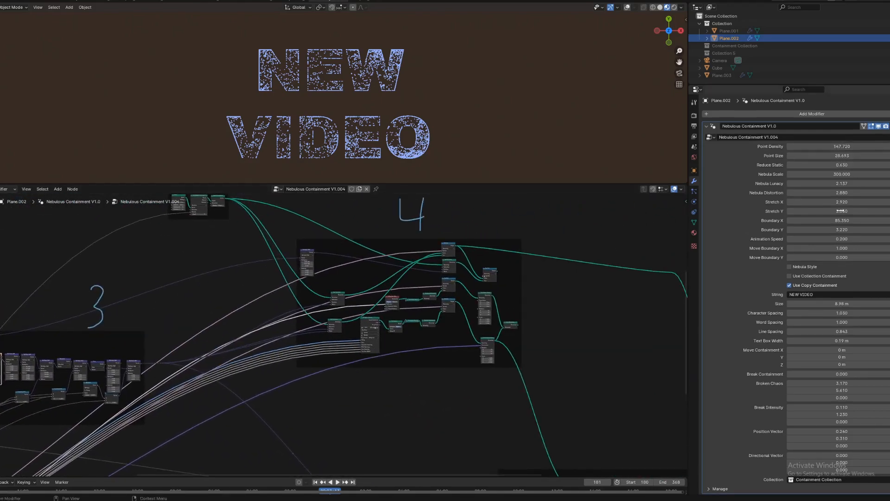
middle_click_drag(192, 409, 630, 248)
left_click_drag(127, 382, 100, 275)
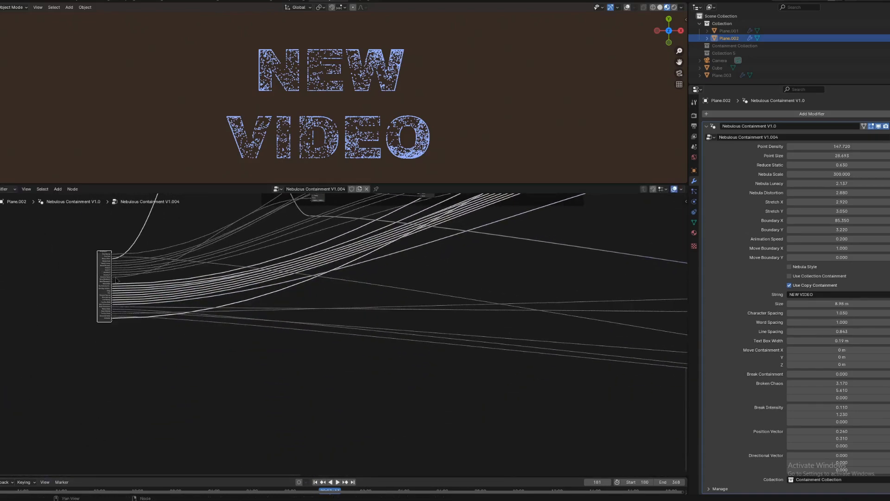
middle_click_drag(483, 296, 366, 404)
middle_click_drag(517, 355, 265, 462)
middle_click_drag(598, 403, 388, 421)
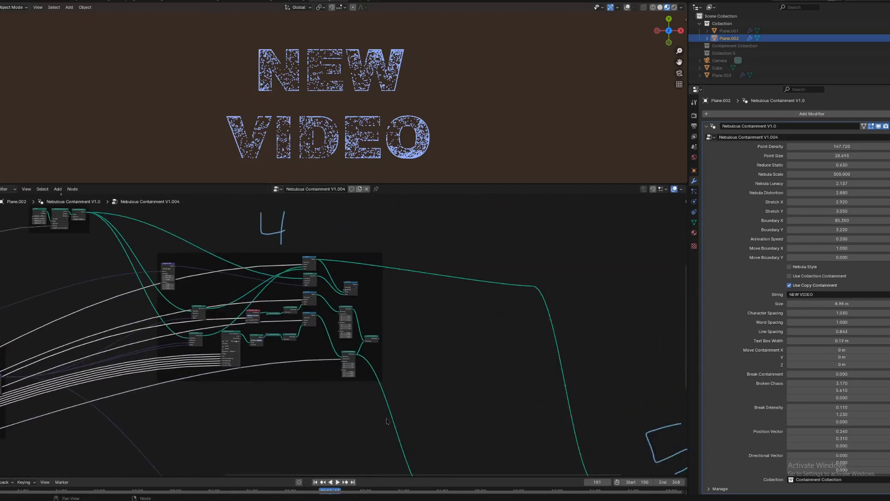
middle_click_drag(540, 390, 377, 379)
middle_click_drag(367, 330, 517, 371)
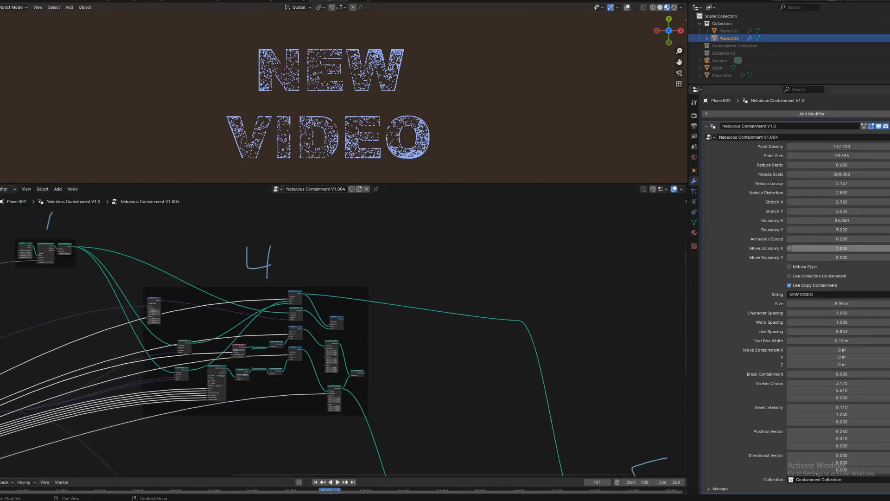
Enlarge the 3D viewport and try Point Density at 50 and 5, ending at about 179.52
left_click_drag(527, 185, 529, 408)
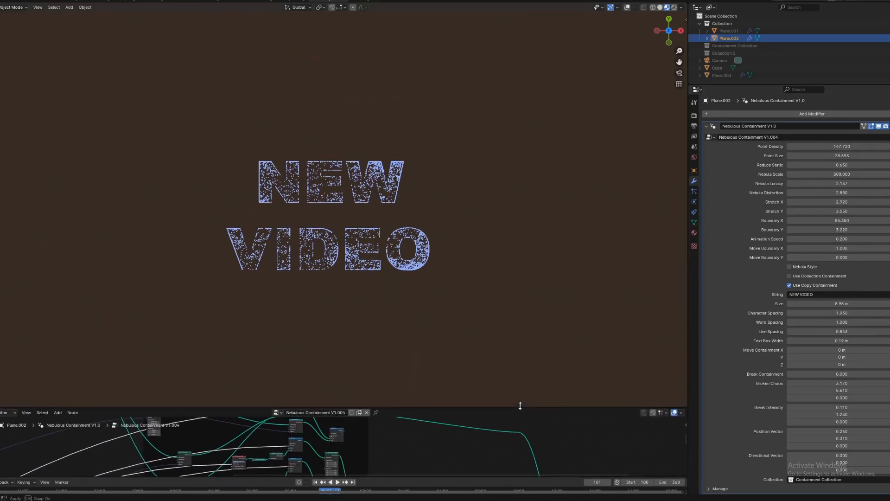
left_click(859, 146)
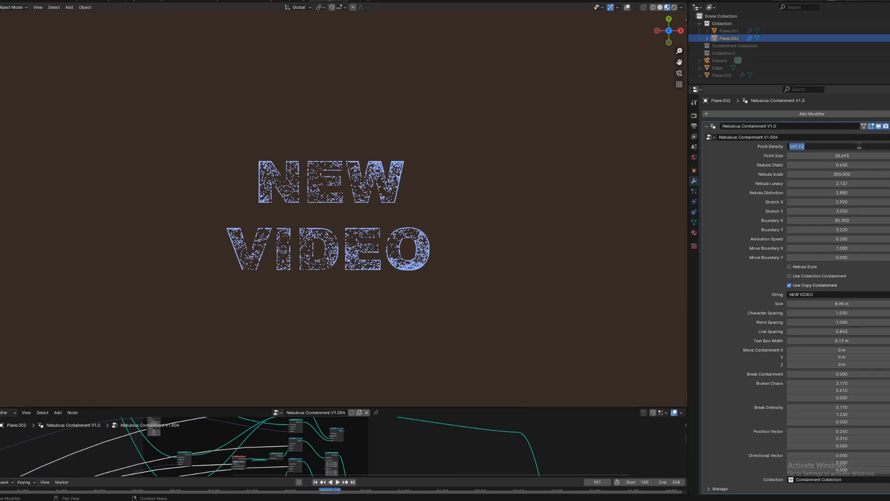
type("50")
key("Return")
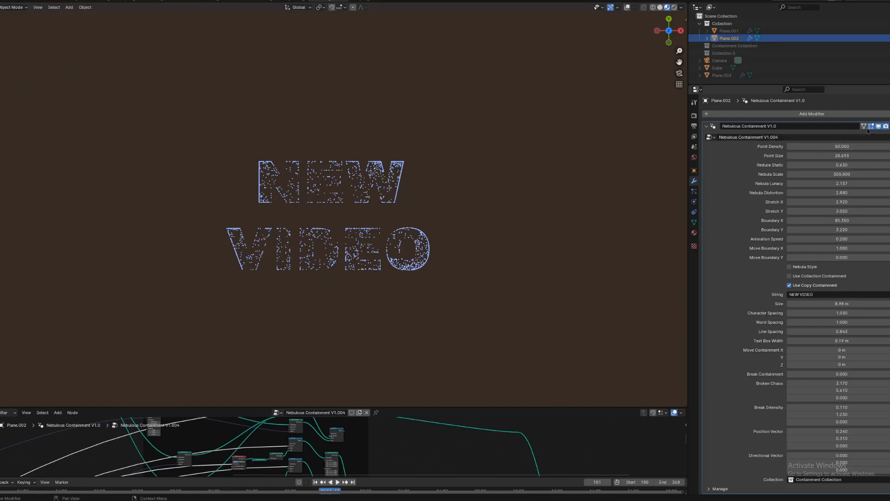
left_click(837, 147)
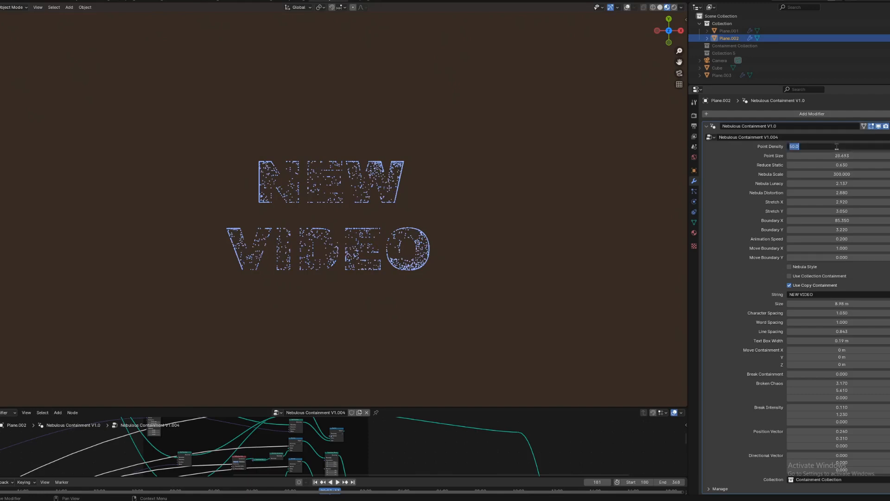
type("5")
key("Return")
left_click_drag(836, 146, 881, 146)
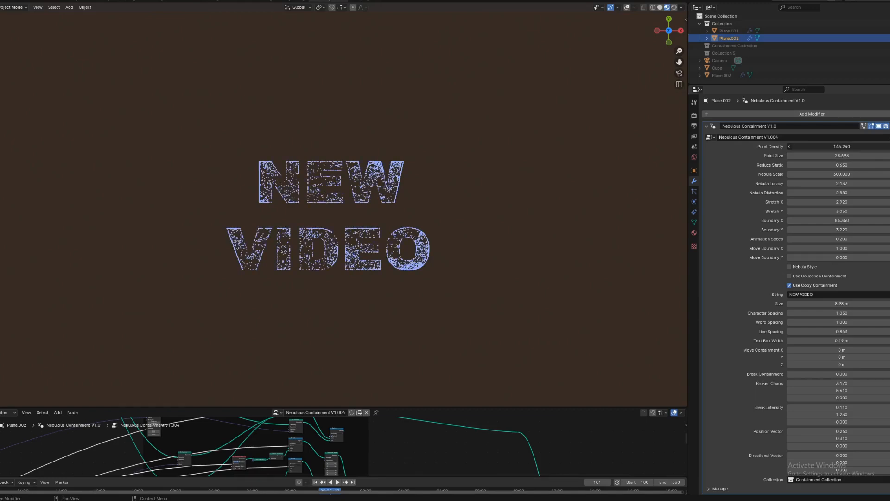
Set Point Size to 1 and raise it again to 23.910
left_click(816, 156)
type("1")
key("Return")
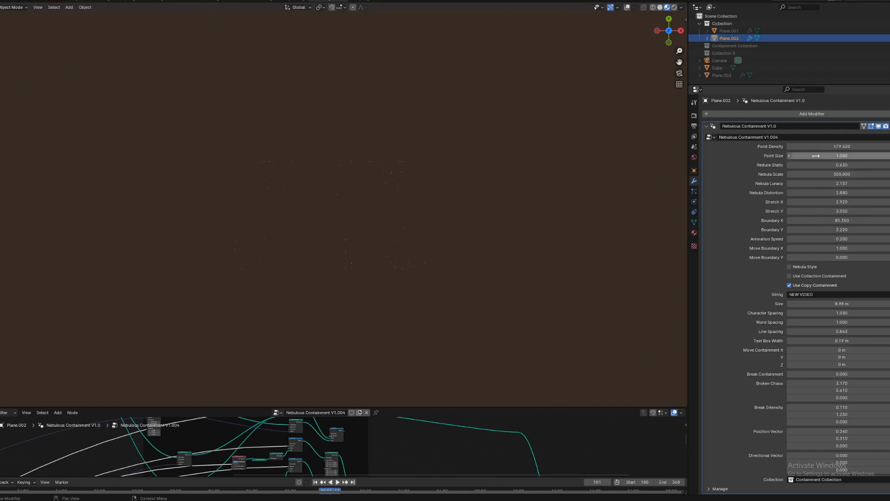
left_click_drag(816, 155, 860, 156)
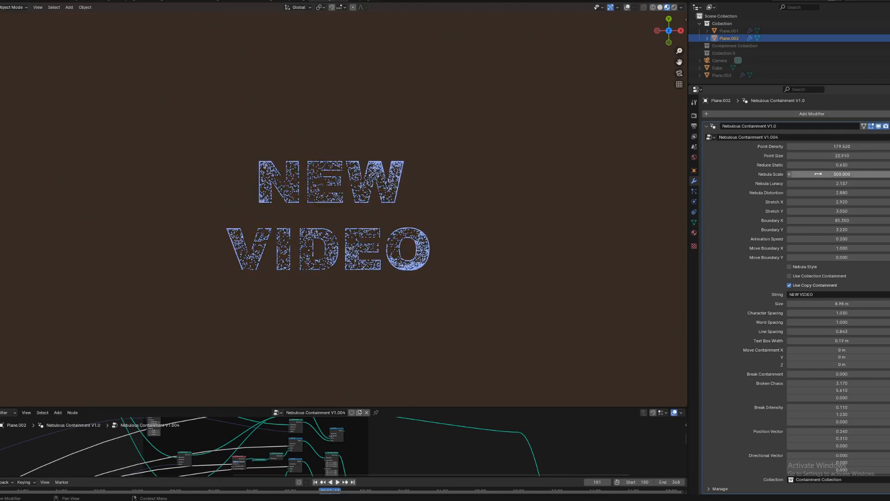
Set Reduce Static to 0, and raise it together with Point Size to reach 2.270 and 26.180
left_click(832, 165)
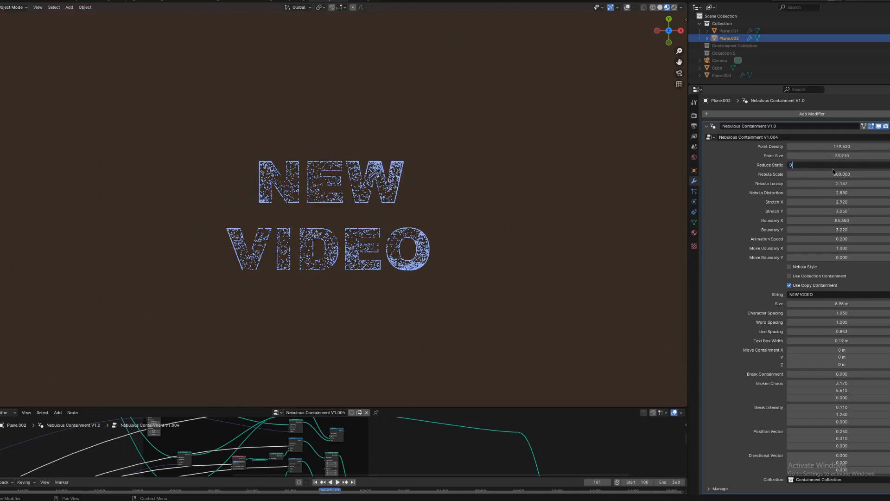
type("0")
key("Return")
left_click_drag(832, 168, 802, 156)
mouse_move(841, 164)
left_mouse_down()
mouse_move(876, 165)
mouse_move(846, 164)
left_mouse_up()
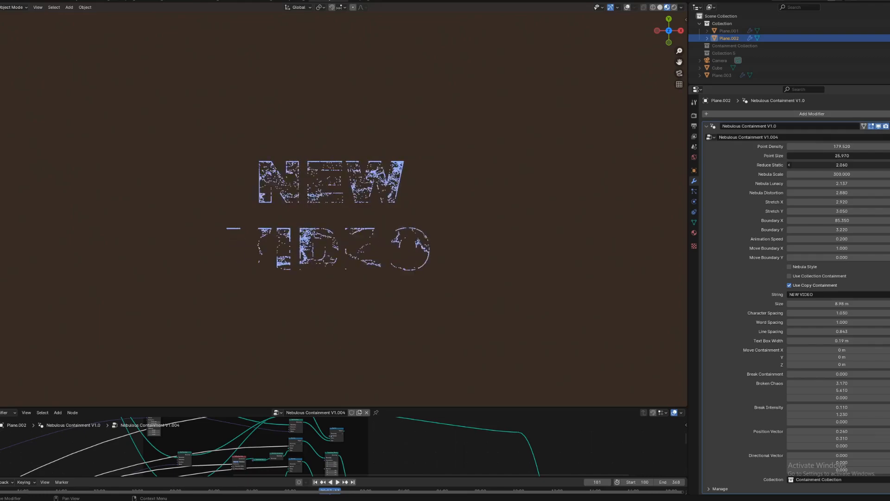
left_click_drag(842, 164, 846, 165)
Play the animation, enlarge the node editor and select the Noise Texture node in section 3
key("space")
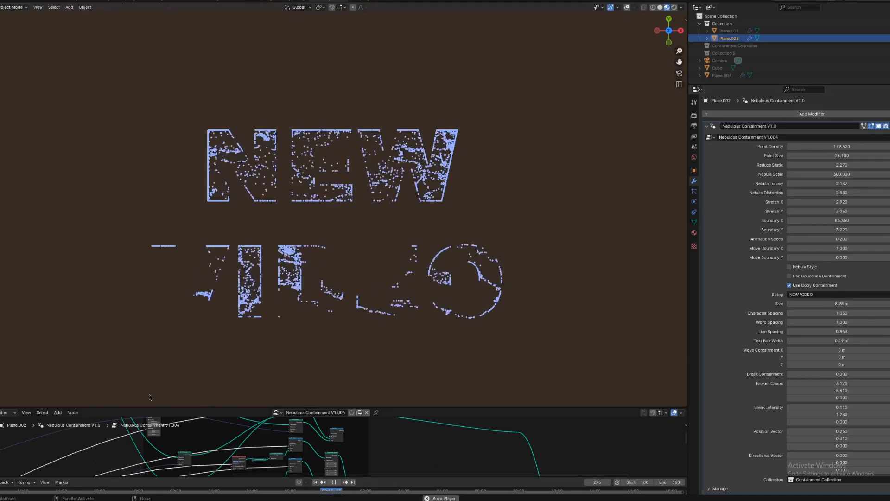
left_click_drag(146, 407, 146, 209)
middle_click_drag(148, 467, 559, 411)
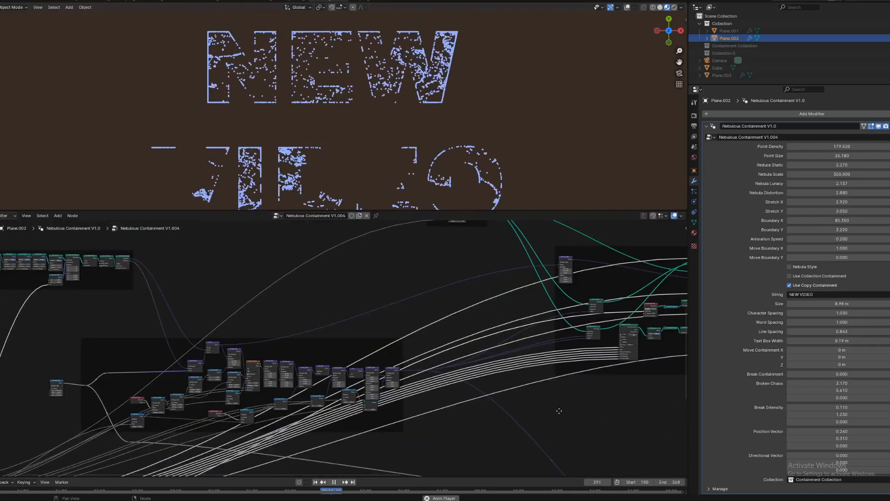
scroll(343, 351, "up", 5)
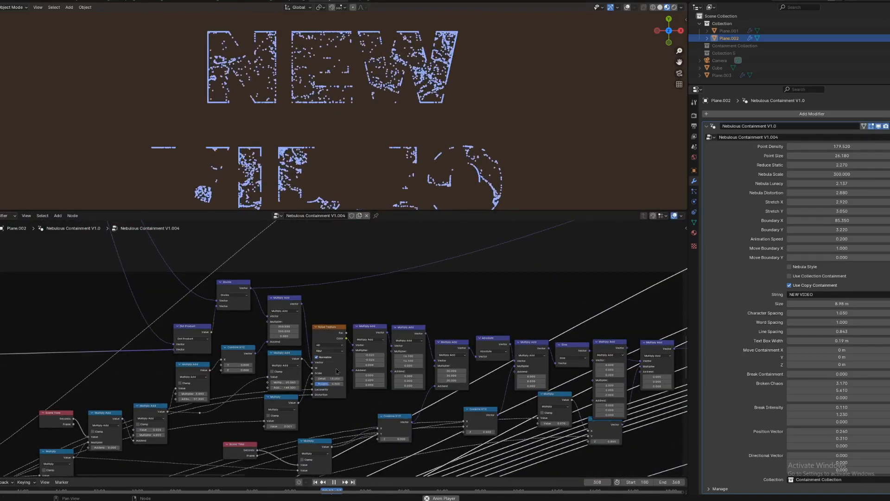
left_click(337, 371)
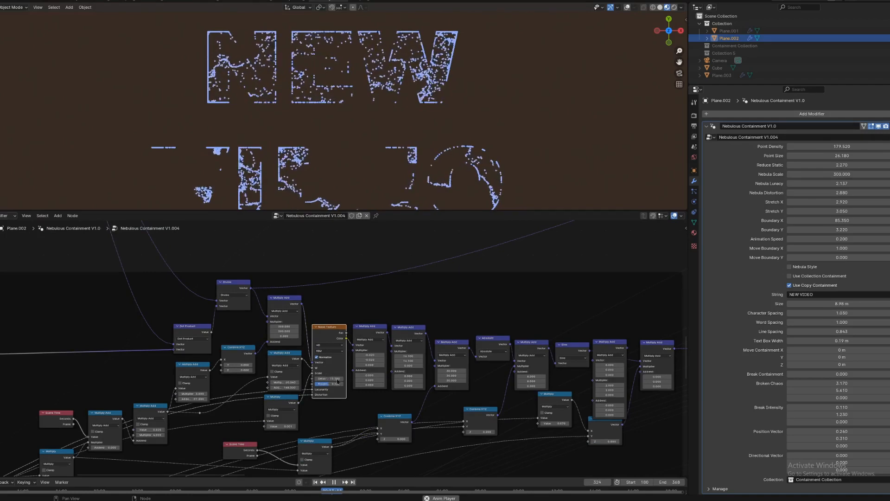
scroll(329, 395, "up", 4)
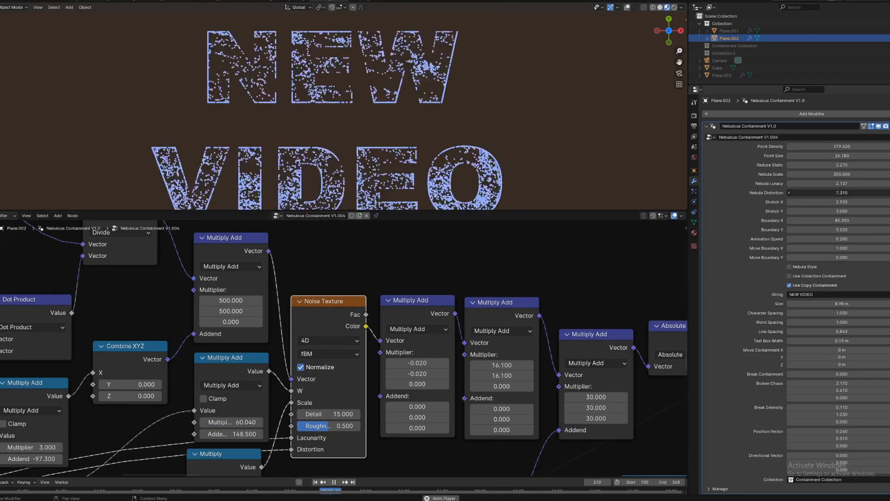
Preview different Nebula Distortion and Nebula Lunacy values and cancel both changes
right_click(841, 193)
left_click_drag(842, 183, 806, 183)
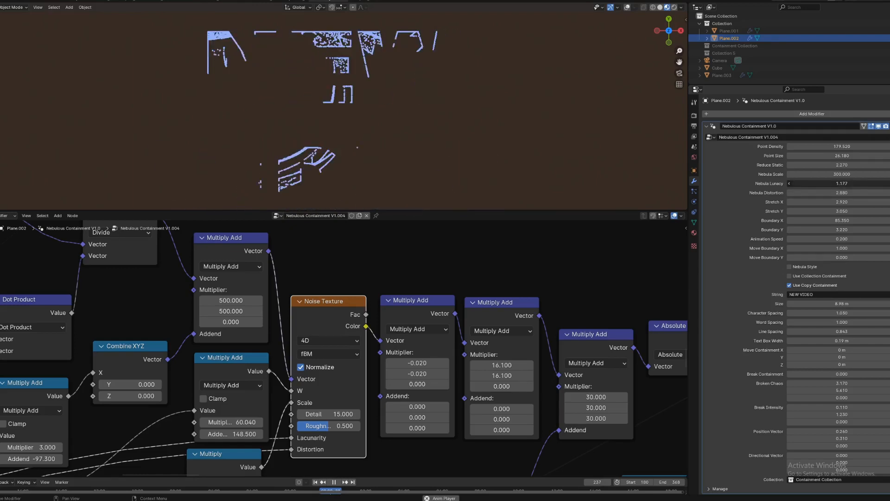
right_click(829, 186)
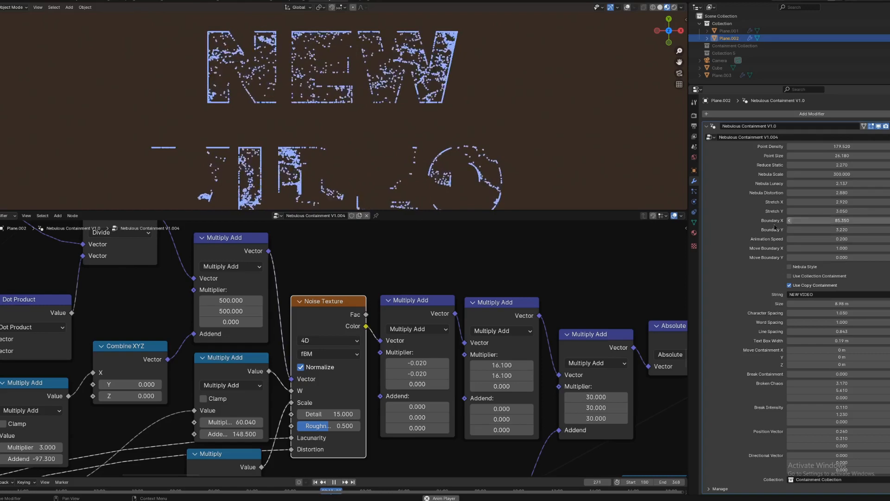
Set Stretch X to 0.960 and preview a lower Stretch Y, cancelling that second change
mouse_move(830, 202)
left_mouse_down()
mouse_move(793, 202)
mouse_move(824, 202)
left_mouse_up()
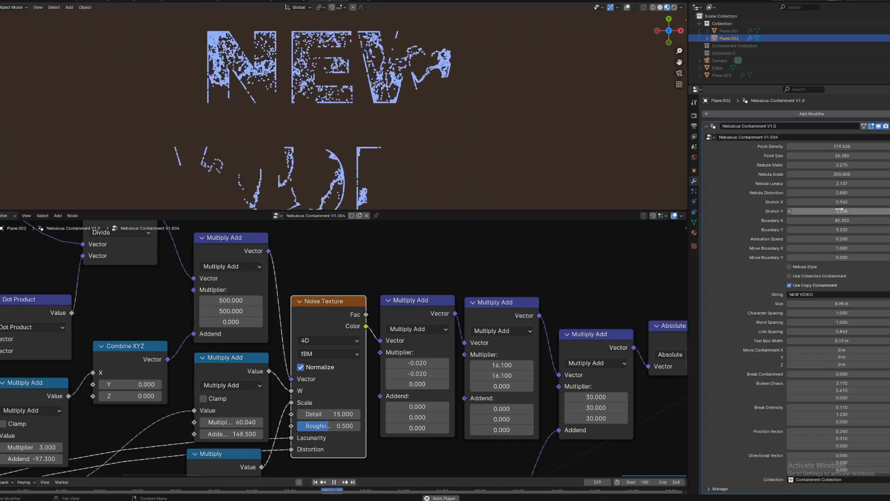
left_click_drag(839, 209, 802, 211)
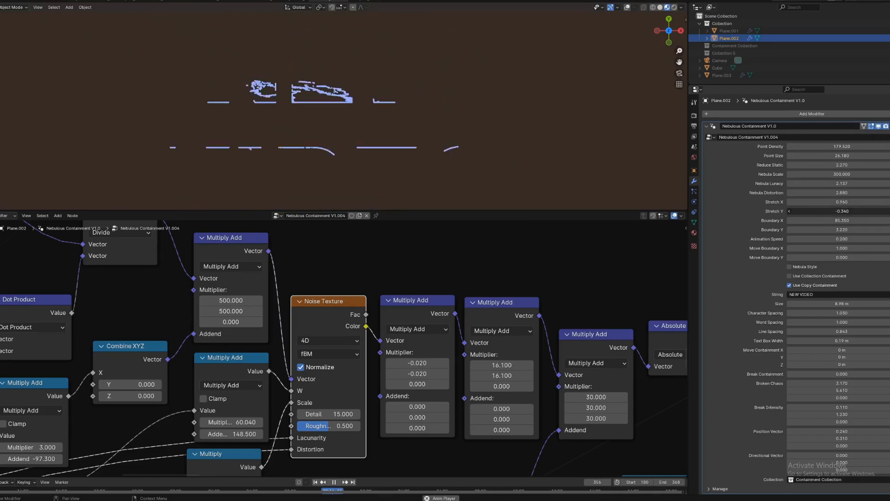
key("Escape")
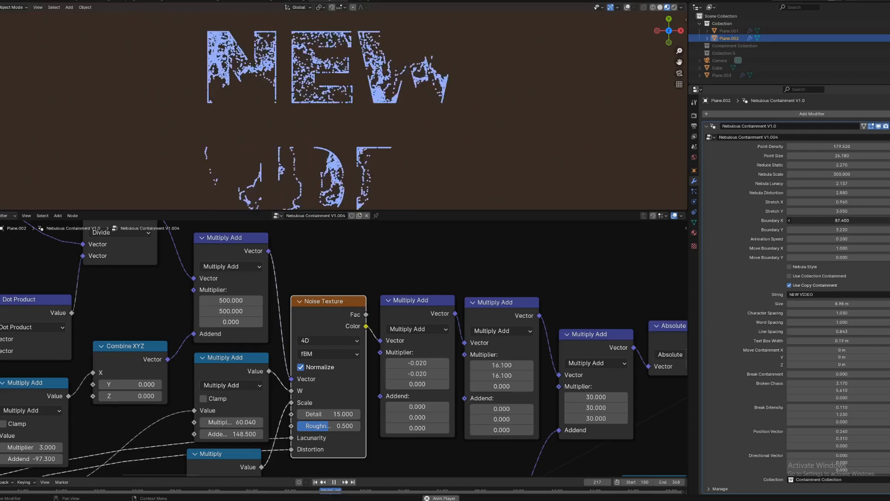
Set Boundary X to 72.820 and Boundary Y to 2.190, cancelling a trial change of both together with Stretch Y
left_click_drag(839, 220, 881, 229)
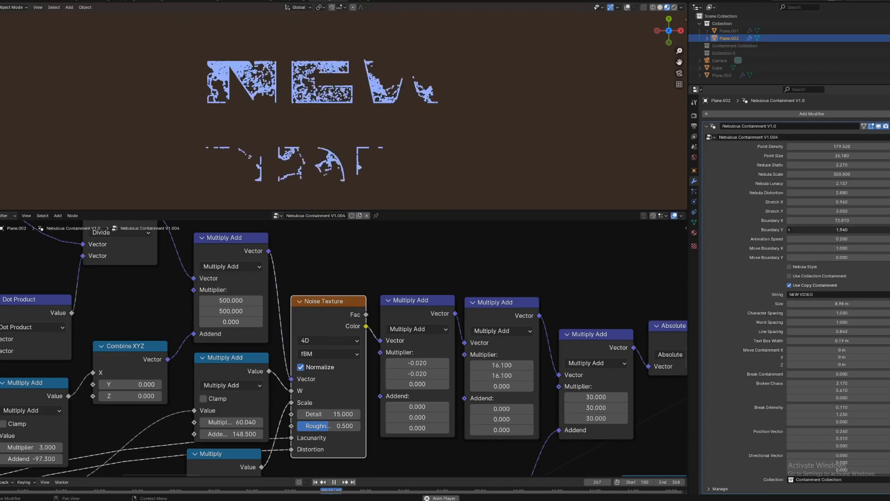
left_click_drag(843, 230, 883, 211)
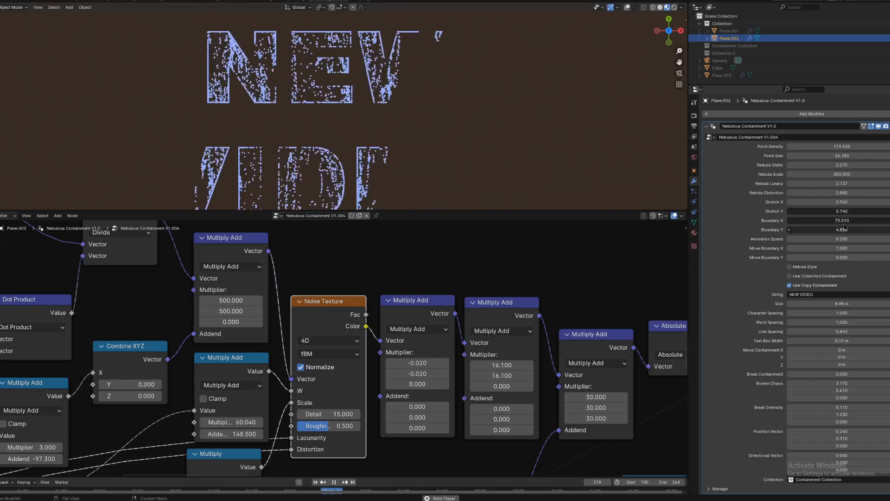
key("Escape")
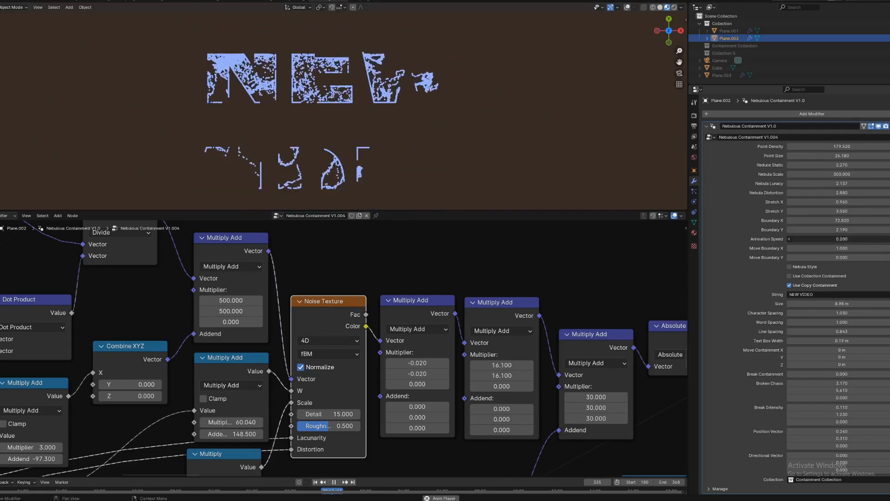
Set Animation Speed to 7.140 and Move Boundary Y to 29.710, and try the Nebula Style option
left_click_drag(842, 239, 888, 239)
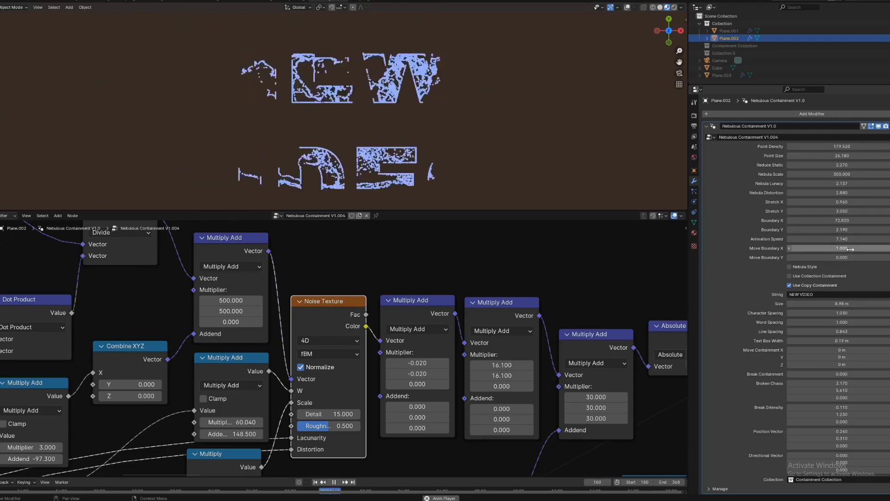
left_click_drag(842, 248, 858, 257)
key("Escape")
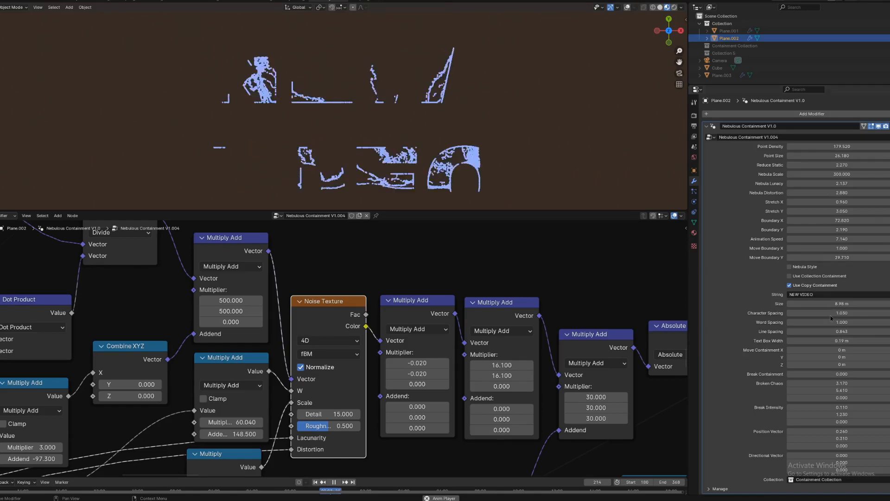
left_click(803, 268)
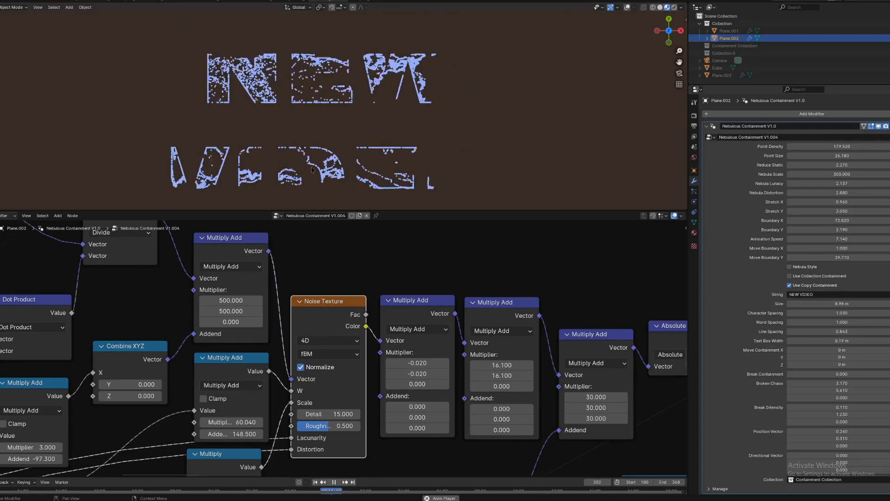
Set the text Size to 5.08 m, cancel a Character Spacing trial, and set Word Spacing to 2.160 with playback stopped
left_click_drag(844, 304, 881, 313)
right_click(842, 312)
key("space")
left_click_drag(829, 322, 830, 322)
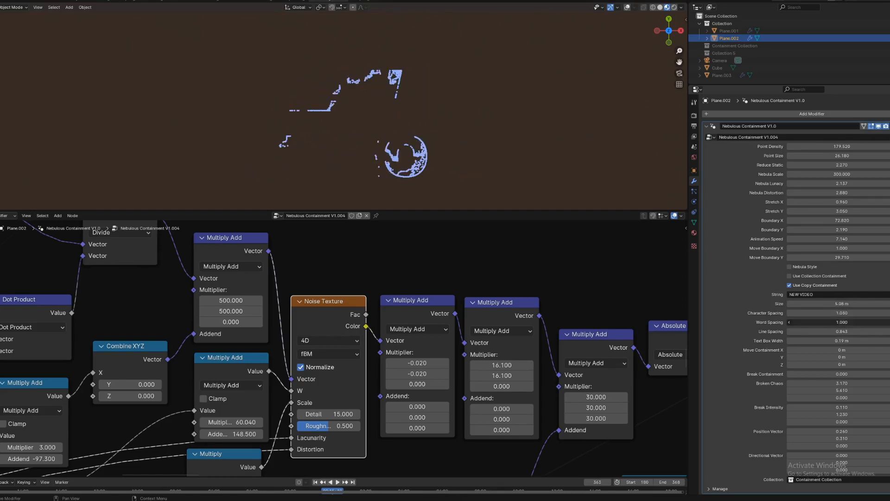
Set Reduce Static to 0 for the NEW VIDEO text
left_click(847, 166)
type("0")
key("Return")
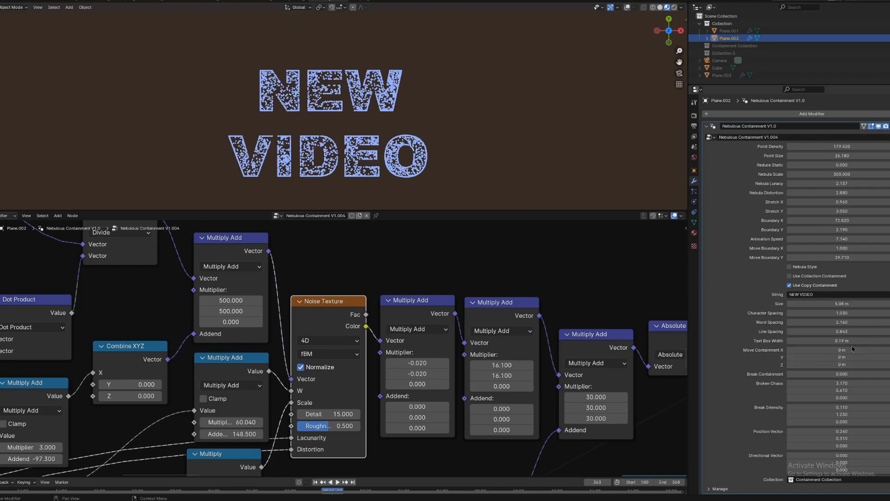
Set Break Containment to 6.680 and lower Point Size to about 13
left_click_drag(849, 372, 872, 372)
left_click_drag(853, 165, 825, 156)
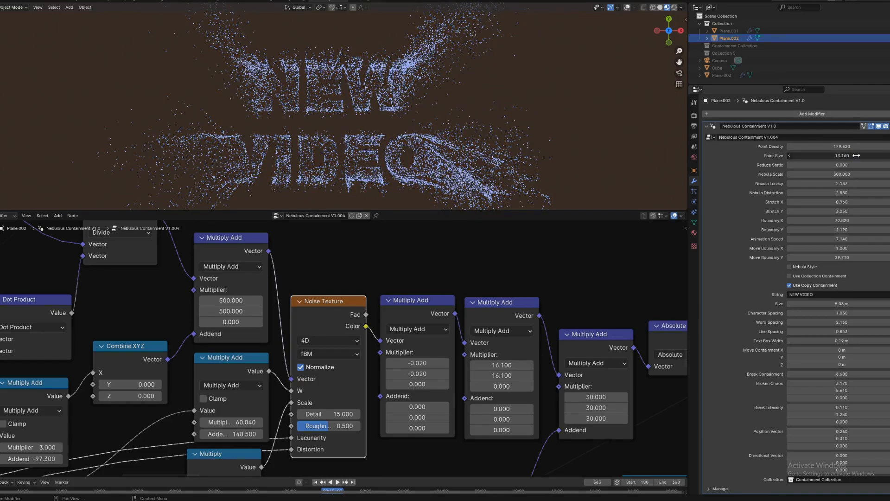
With the animation playing, set Break Containment to 8.420 and all Broken Chaos values to 0
key("space")
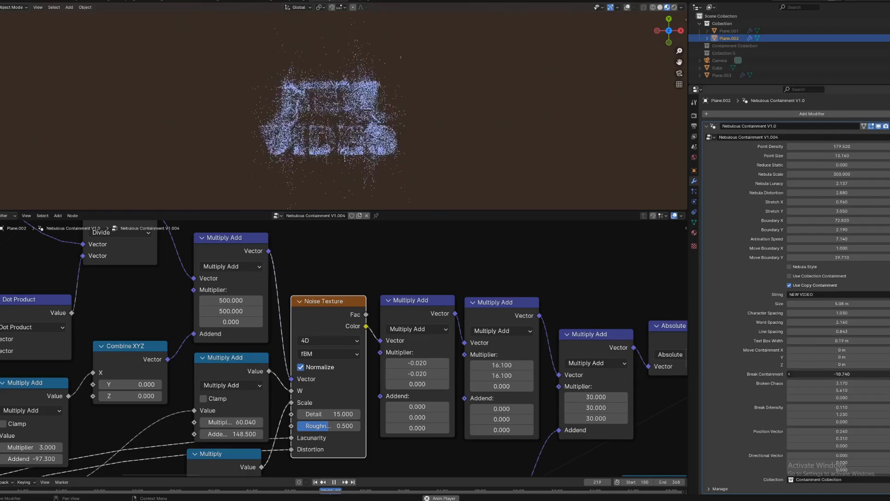
left_click(789, 373)
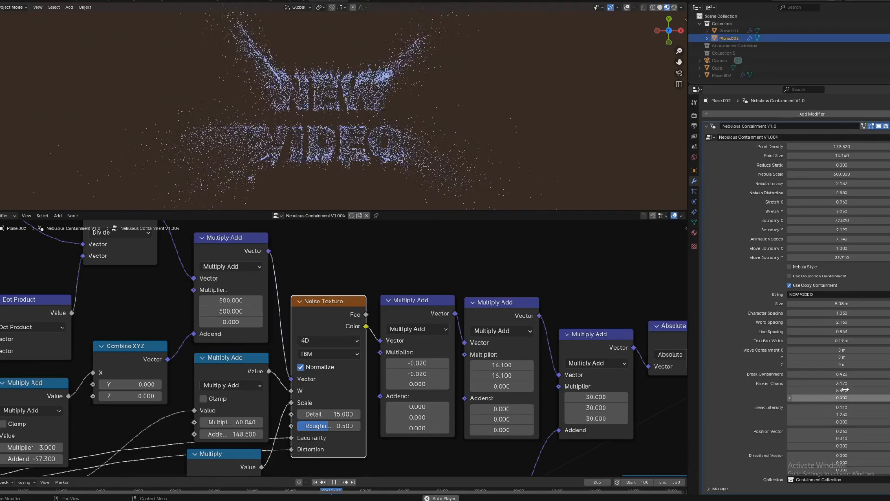
left_click_drag(845, 390, 866, 384)
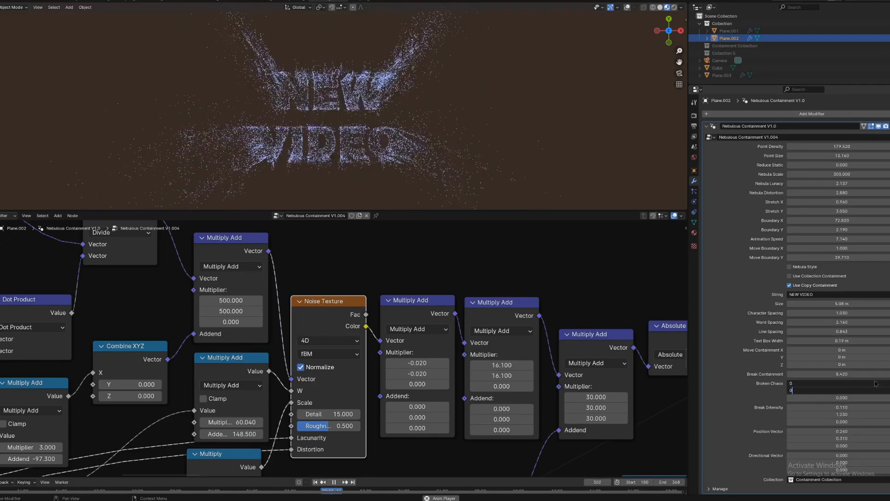
type("0")
key("Return")
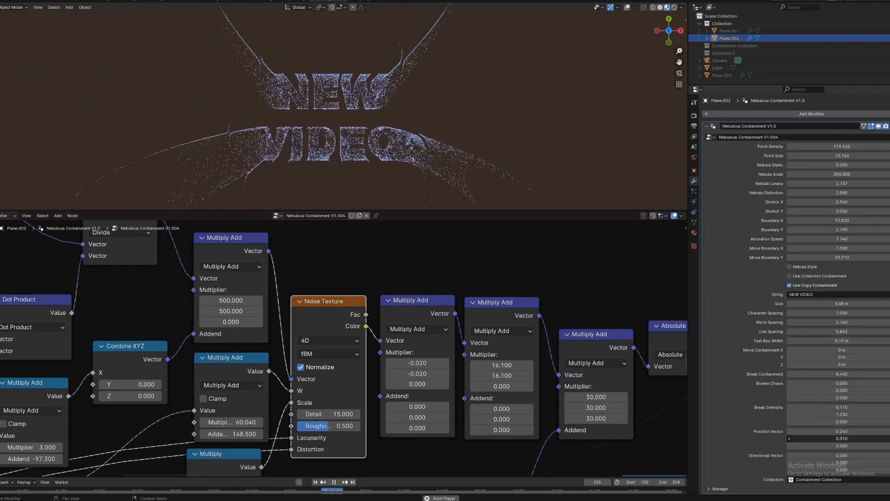
Try setting the Position Vector X and Y values to 0, and undo the change
left_click_drag(789, 438, 800, 430)
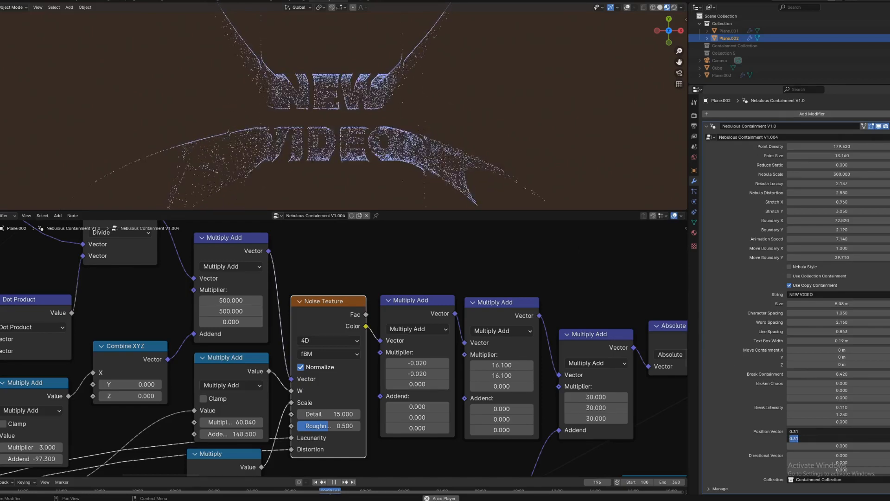
type("0")
key("Return")
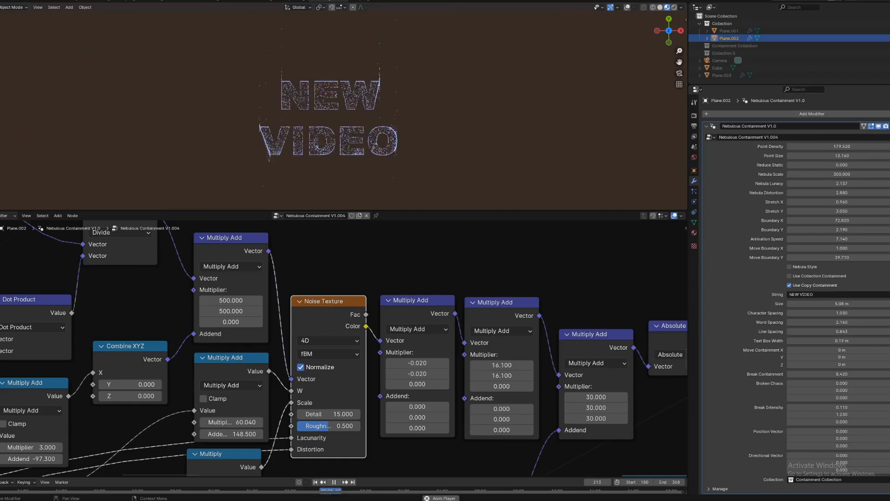
key("ctrl+z")
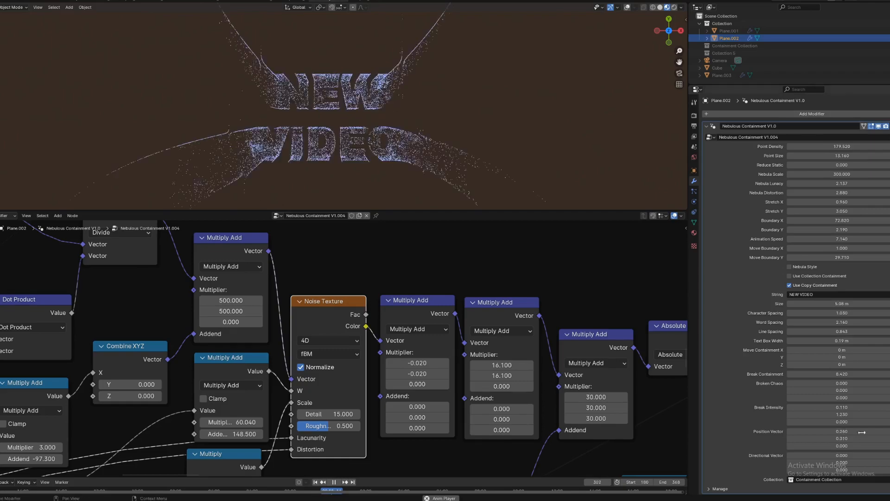
Try a Break Intensity of 75.550 on X and Y, and set both values to 0
left_click_drag(860, 415, 860, 407)
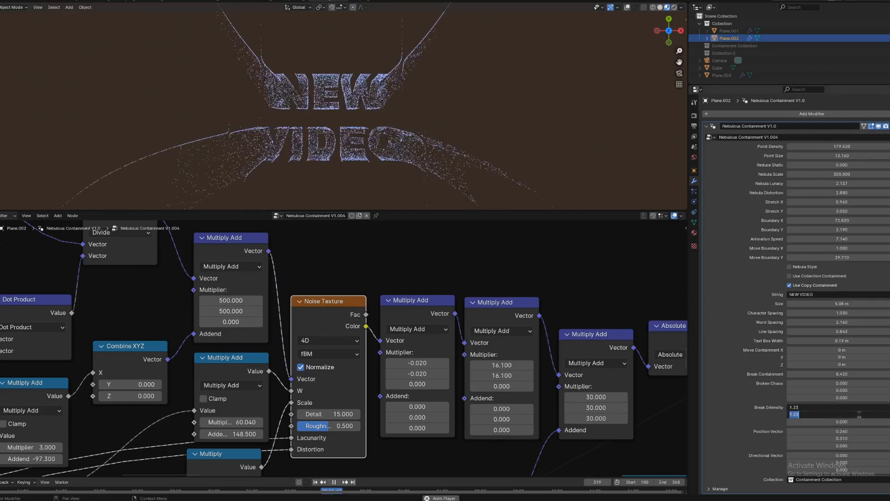
type("0")
key("Return")
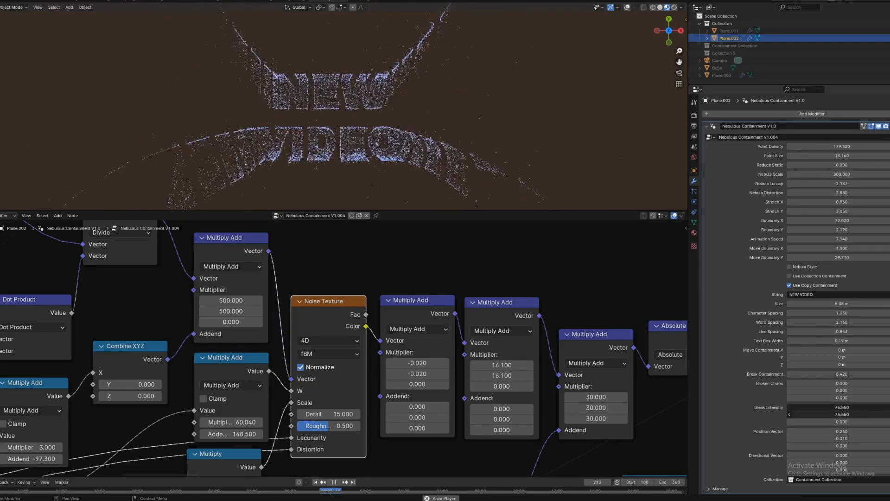
left_click_drag(870, 414, 871, 407)
type("0")
key("Return")
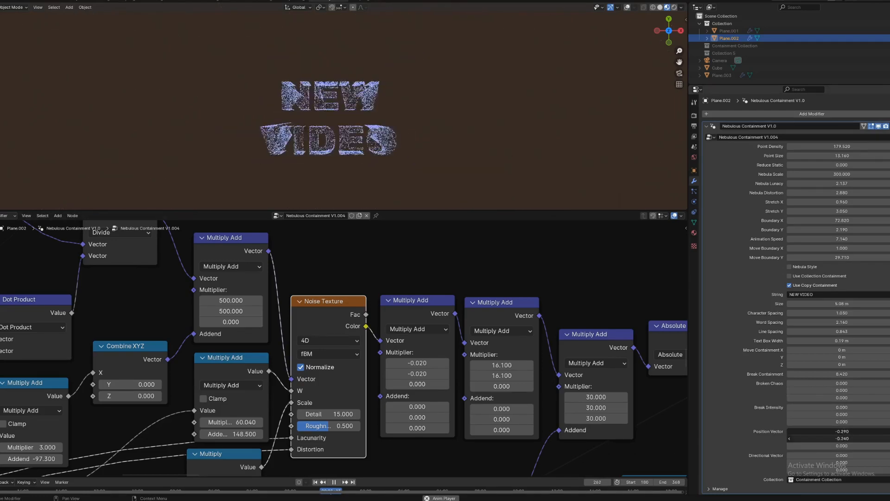
Set Position Vector X to 0.090 and Y to -0.210, and reset the Directional Vector values to 0
left_click_drag(841, 438, 799, 431)
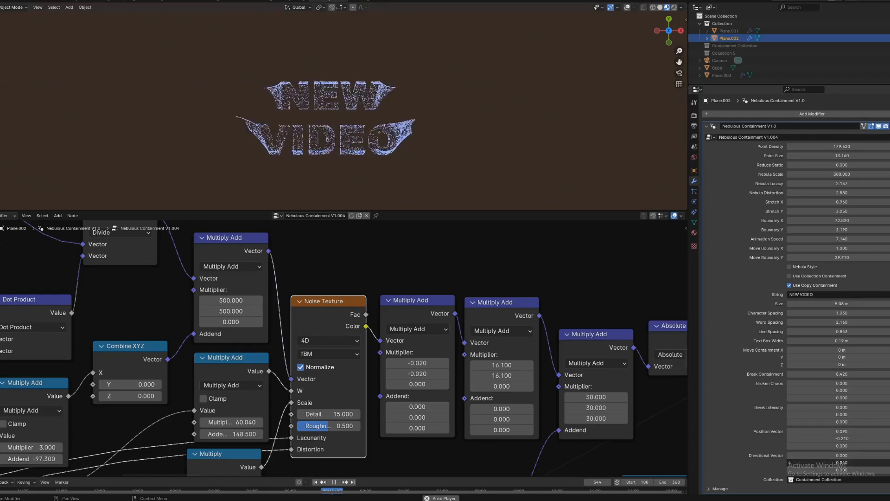
mouse_move(841, 462)
left_mouse_down()
mouse_move(852, 462)
mouse_move(789, 462)
mouse_move(849, 456)
mouse_move(829, 470)
left_mouse_up()
key("BackSpace")
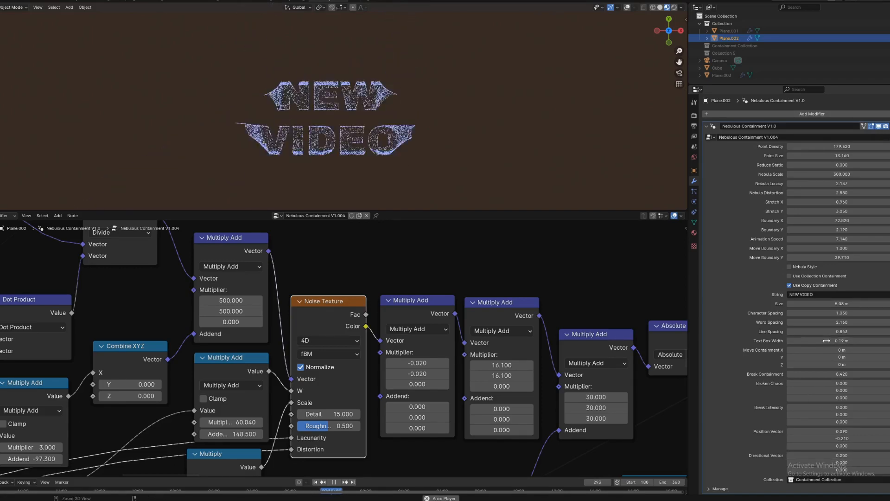
Look over the full Nebulous Containment node tree and the five numbered sections of Plane.003's Geometry Nodes.001 tree
scroll(393, 366, "down", 10)
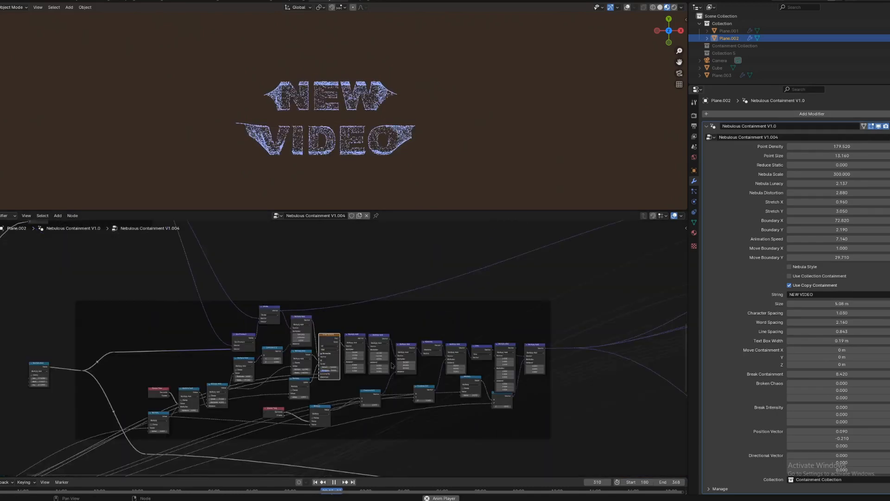
scroll(393, 367, "down", 4)
middle_click_drag(490, 363, 323, 315)
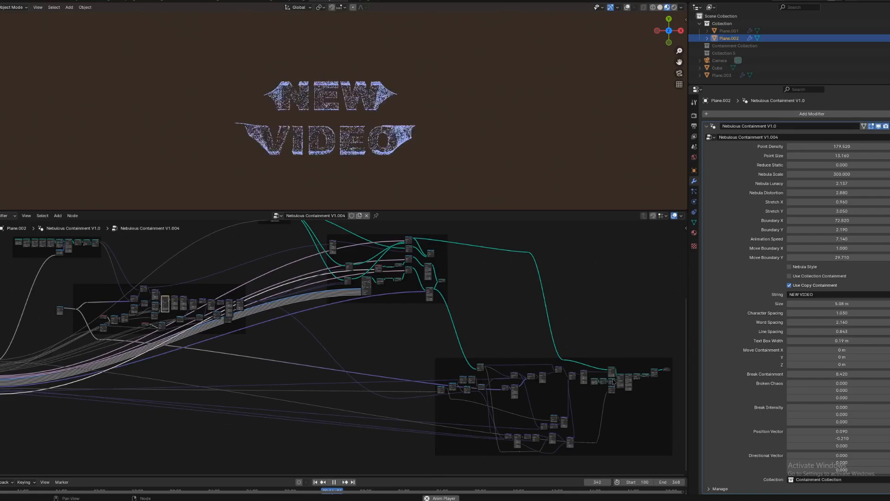
left_click(721, 75)
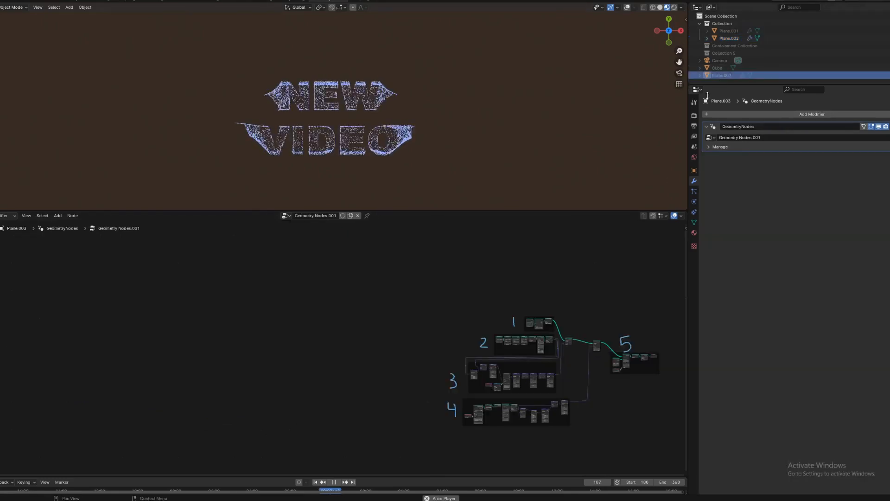
middle_click_drag(524, 396, 282, 356)
scroll(477, 385, "up", 2)
scroll(476, 385, "up", 10)
scroll(433, 342, "down", 2)
middle_click_drag(566, 329, 498, 338)
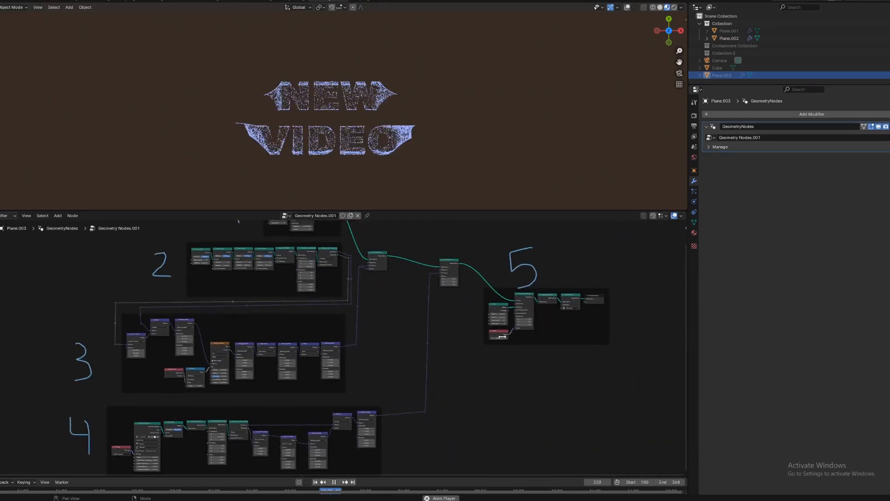
scroll(503, 337, "down", 1)
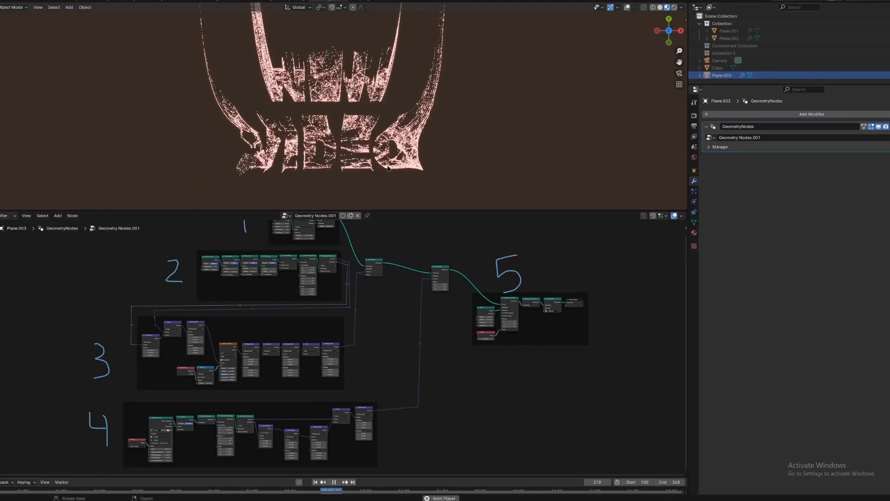
Set the X and Y values of the Cross Product node in section 4 of Plane.003's tree to 0
scroll(308, 422, "up", 5)
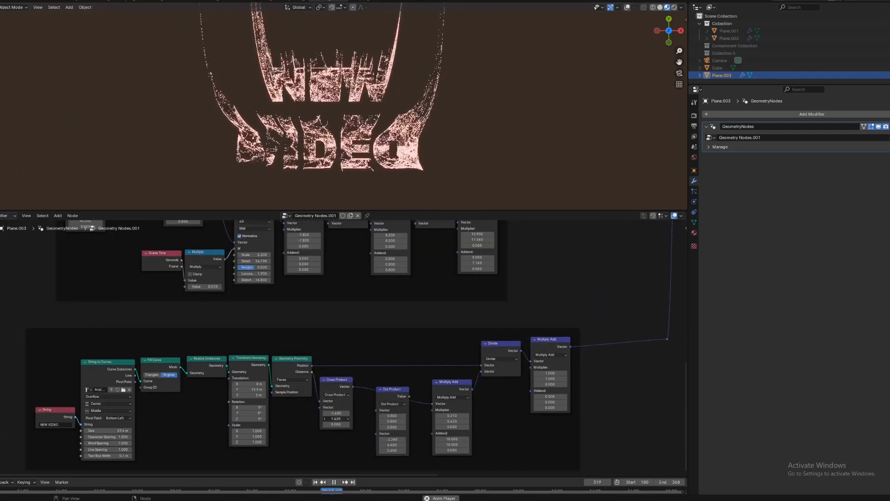
left_click_drag(333, 419, 332, 412)
type("0")
key("Return")
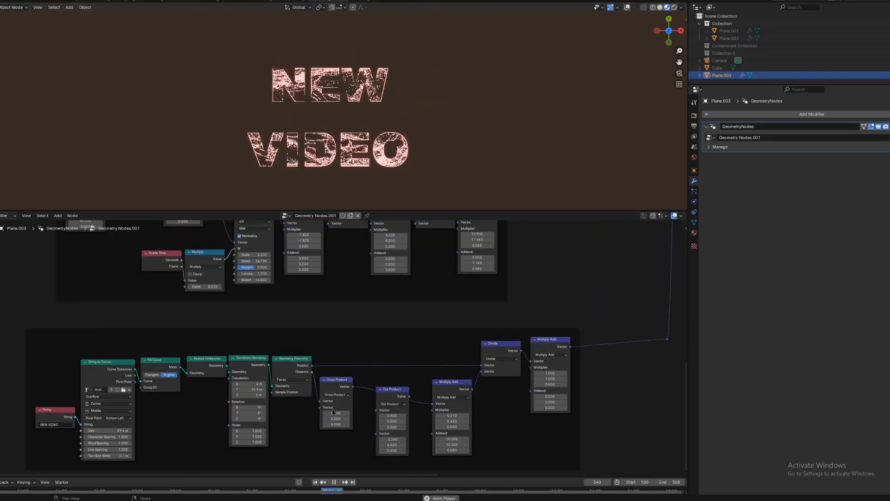
Unlink the node tree from Plane.003, and switch the viewport to solid shading with overlays shown
scroll(357, 324, "down", 5)
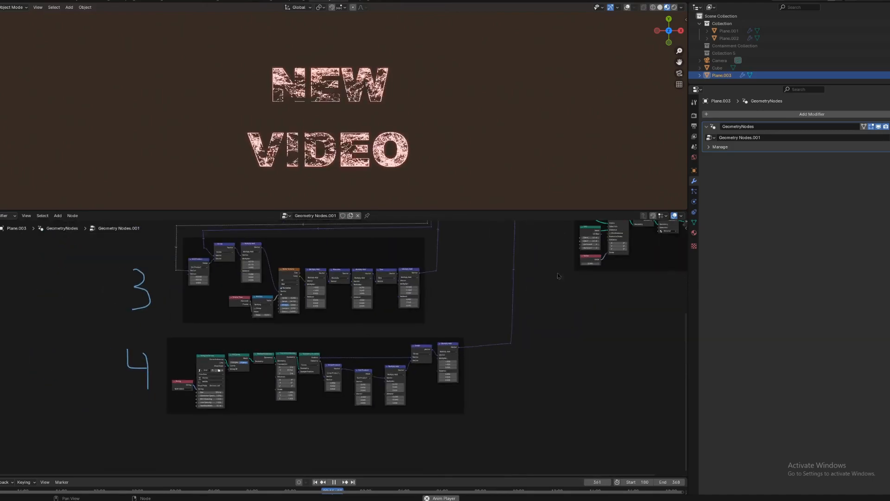
scroll(327, 407, "down", 1)
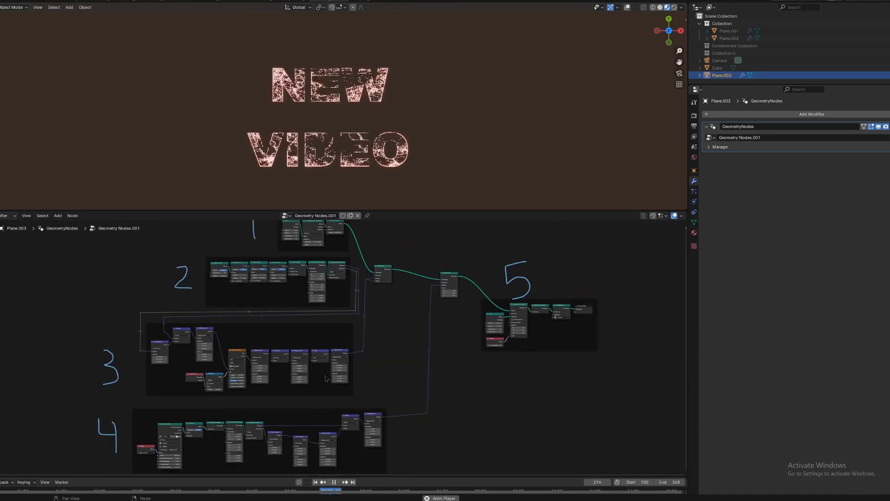
scroll(357, 348, "down", 1)
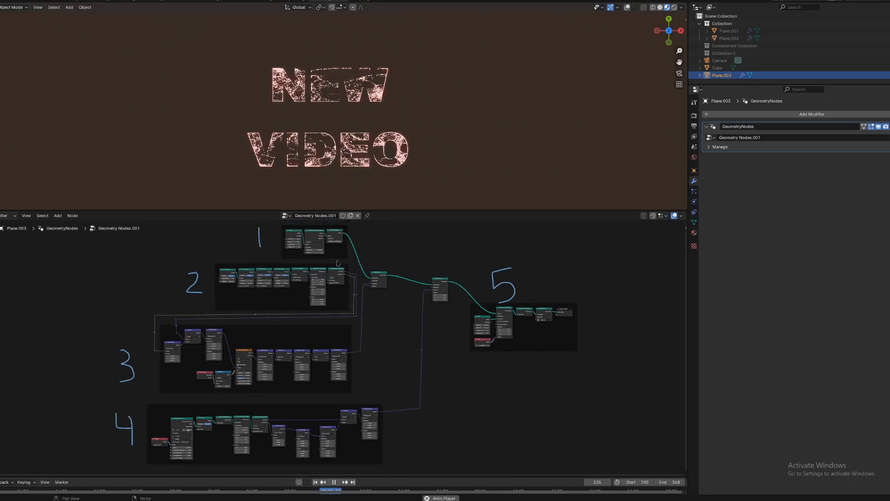
left_click(357, 216)
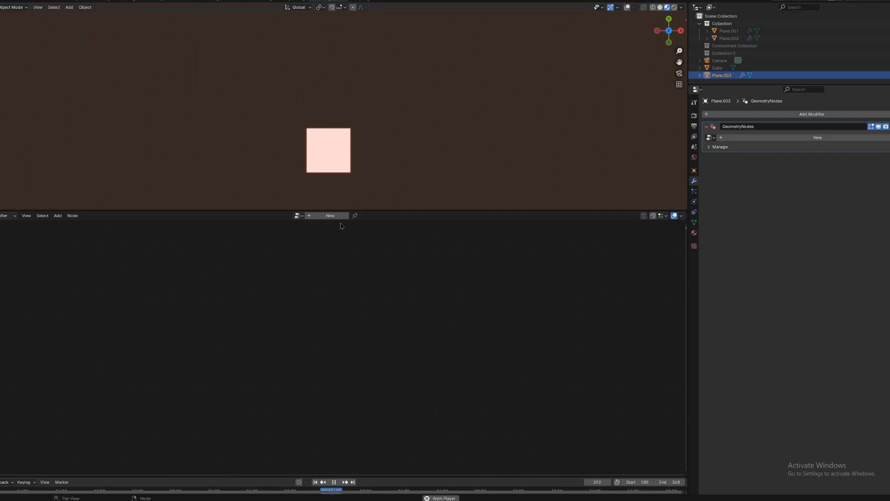
left_click(660, 8)
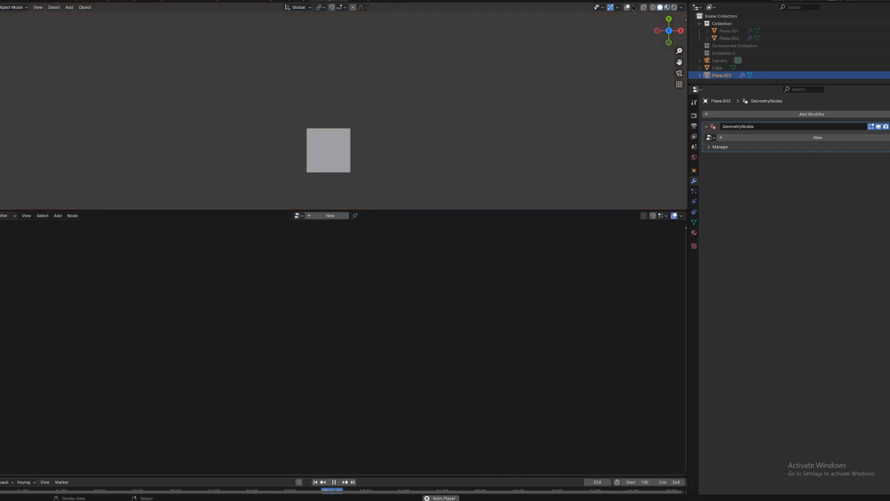
left_click(628, 8)
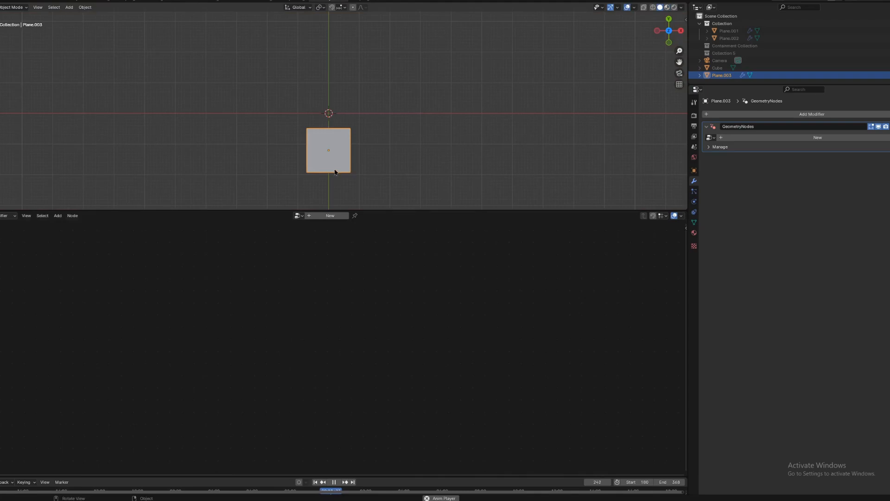
Delete the old plane and add a new mesh plane at the world origin
key("x")
left_click(481, 122)
key("shift+a")
left_click(493, 124)
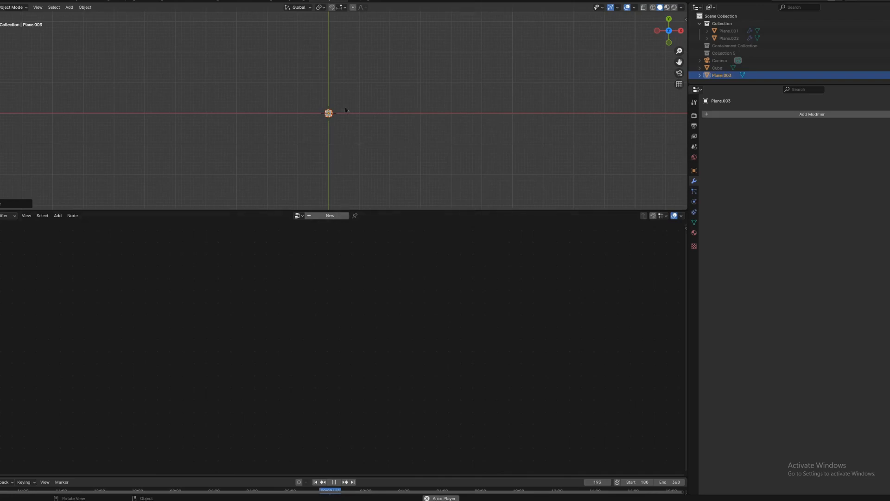
scroll(336, 118, "up", 9)
middle_click_drag(358, 142, 390, 101, "shift")
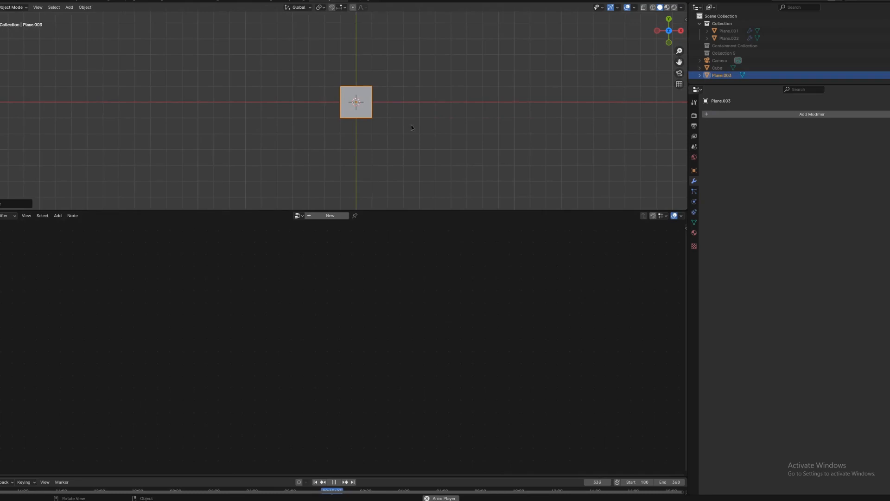
Create a new geometry node tree on the new plane and frame its nodes
left_click(330, 215)
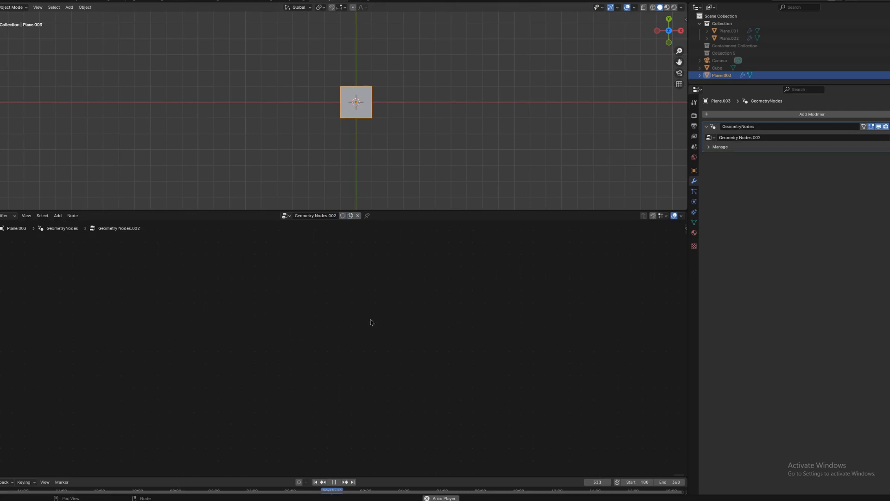
key("Home")
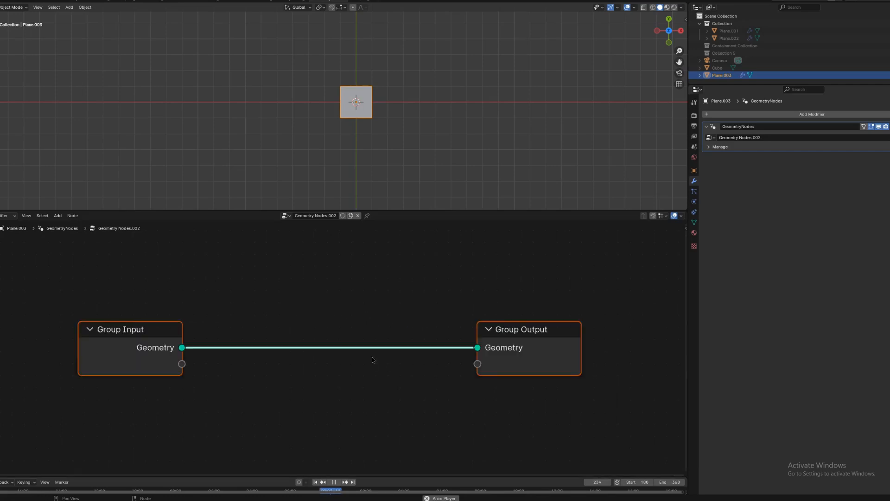
scroll(374, 360, "down", 3)
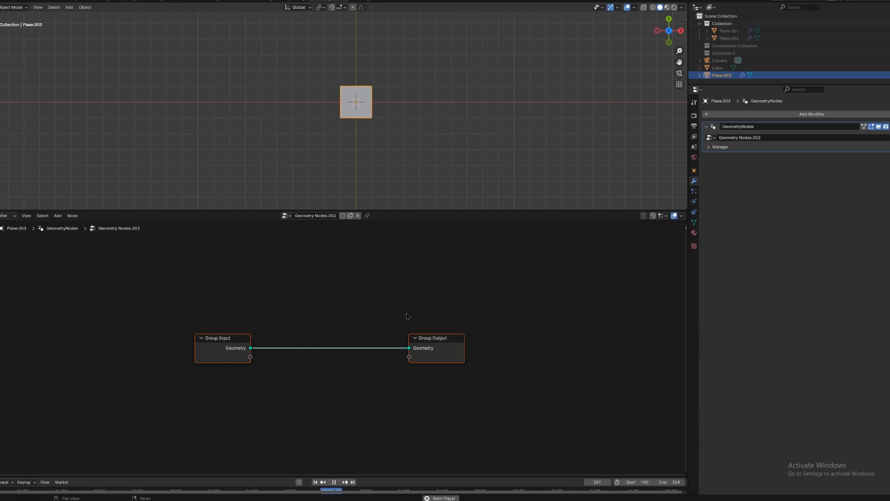
scroll(398, 110, "up", 5)
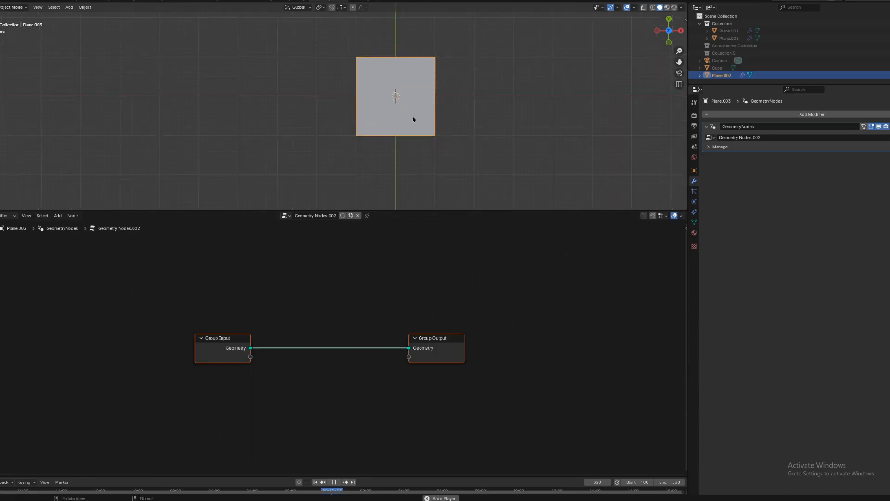
scroll(415, 144, "up", 3)
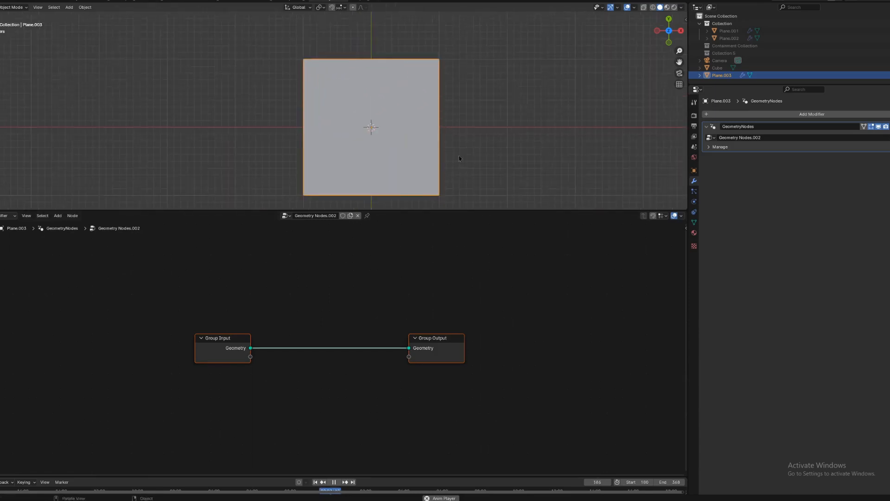
scroll(459, 159, "down", 2)
Move the Group Output and Group Input nodes far apart to make room between them
left_click(524, 394)
left_click_drag(436, 337, 571, 330)
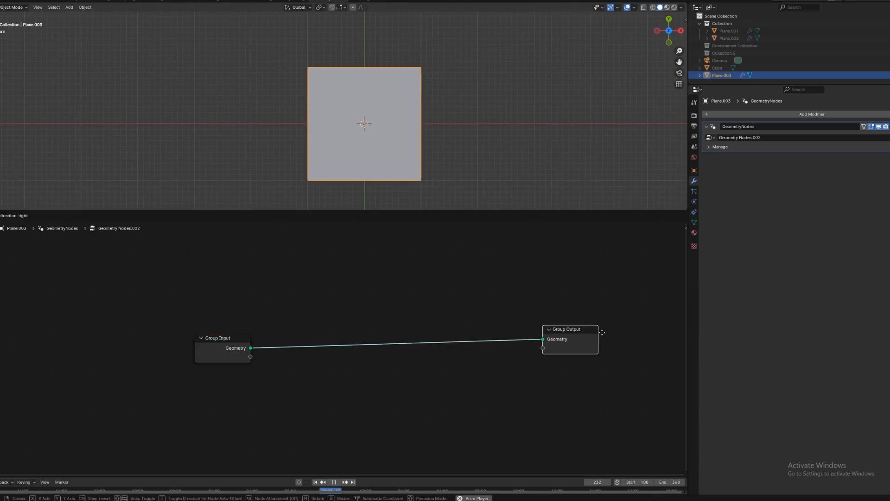
left_click_drag(197, 339, 38, 313)
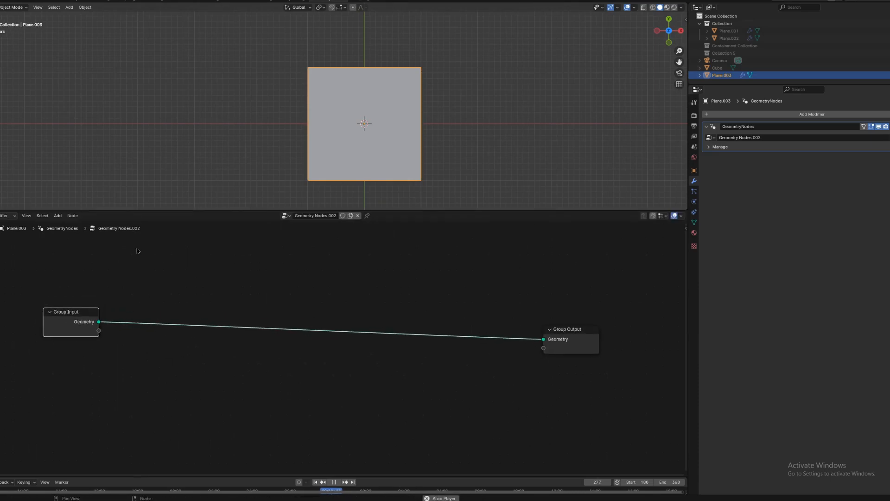
Add a Distribute Points on Faces node on the link between the Group Input and Group Output
key("shift+a")
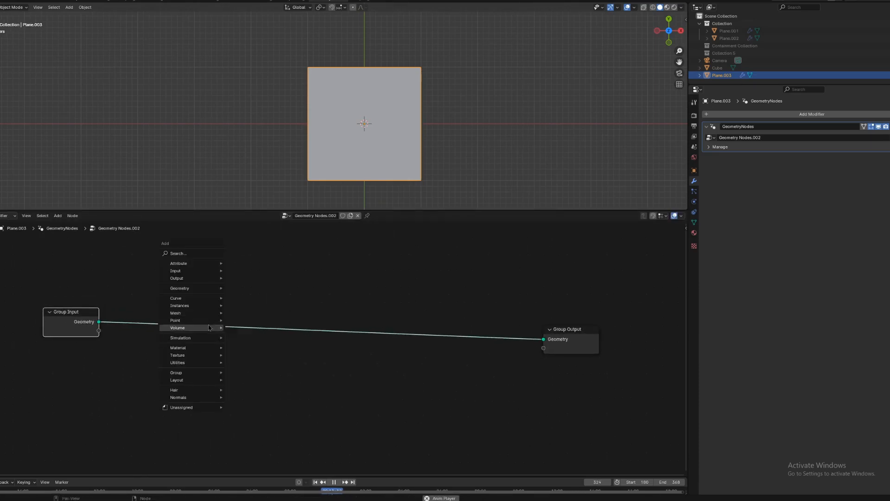
mouse_move(209, 328)
mouse_move(195, 299)
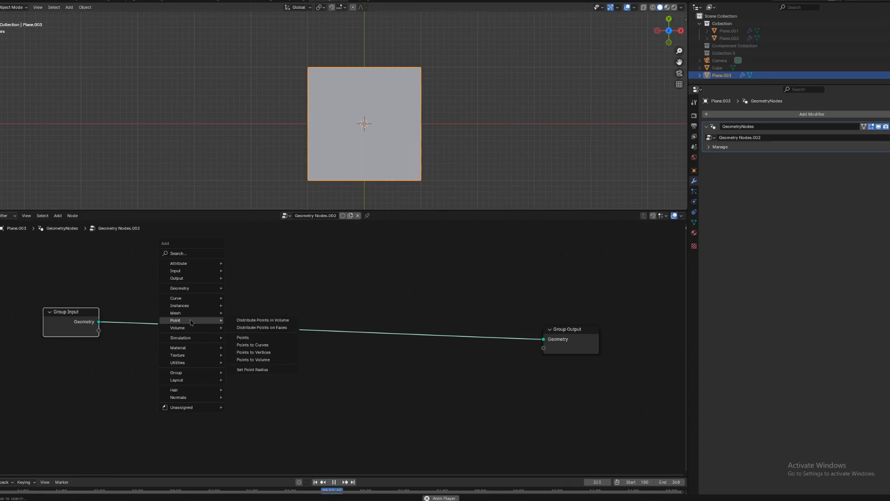
left_click(261, 328)
left_click(157, 290)
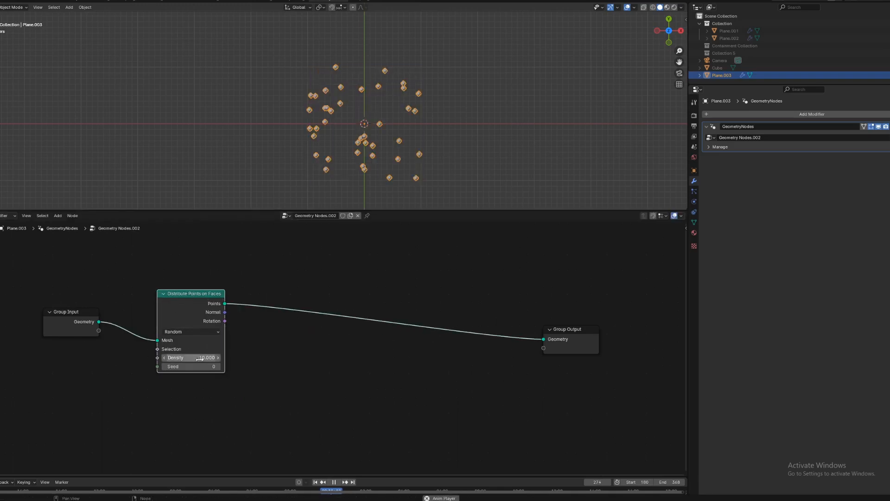
Set the density of Distribute Points on Faces to about 209.8 and hide the viewport overlays
mouse_move(194, 357)
left_mouse_down()
mouse_move(269, 357)
mouse_move(204, 358)
left_mouse_up()
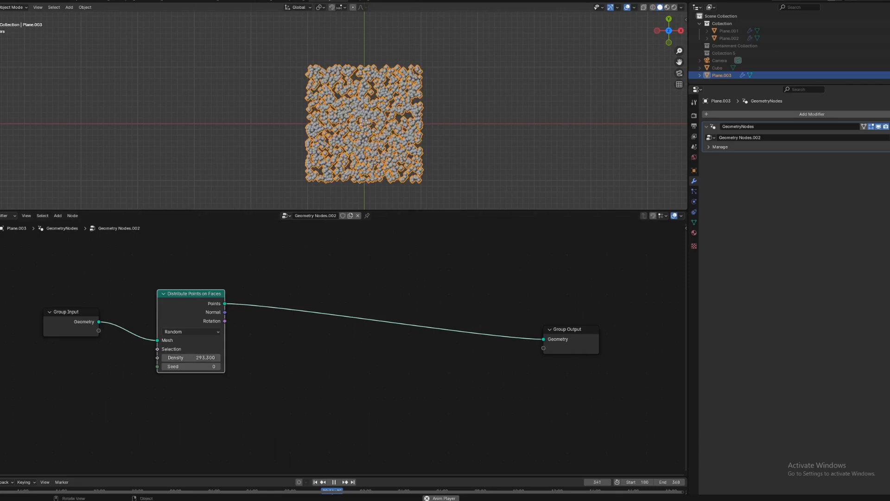
left_click(628, 8)
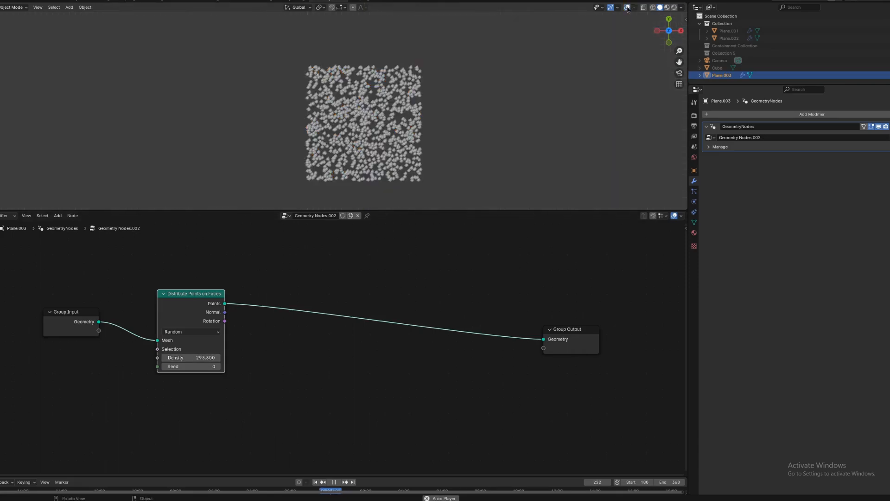
scroll(497, 171, "up", 3)
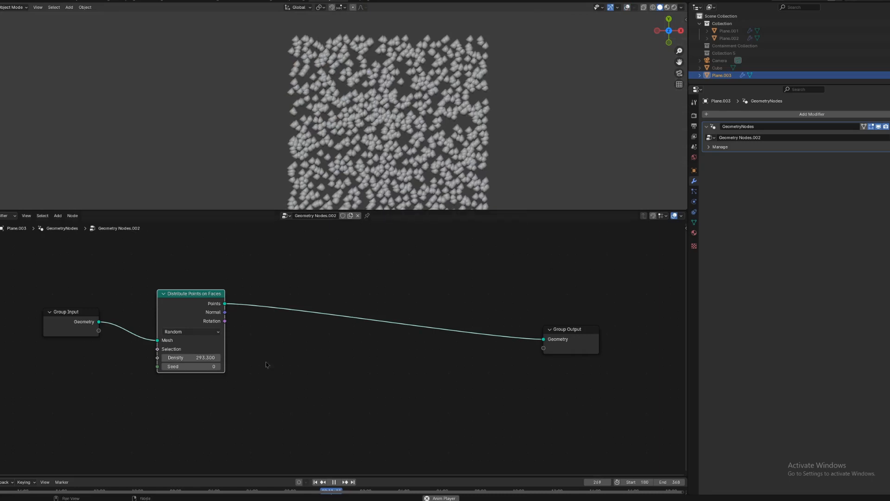
left_click_drag(190, 357, 179, 358)
Disconnect the Group Input and feed a new Grid node's mesh into Distribute Points on Faces instead
left_click_drag(73, 322, 37, 303)
right_click_drag(113, 312, 103, 380, "ctrl")
key("shift+a")
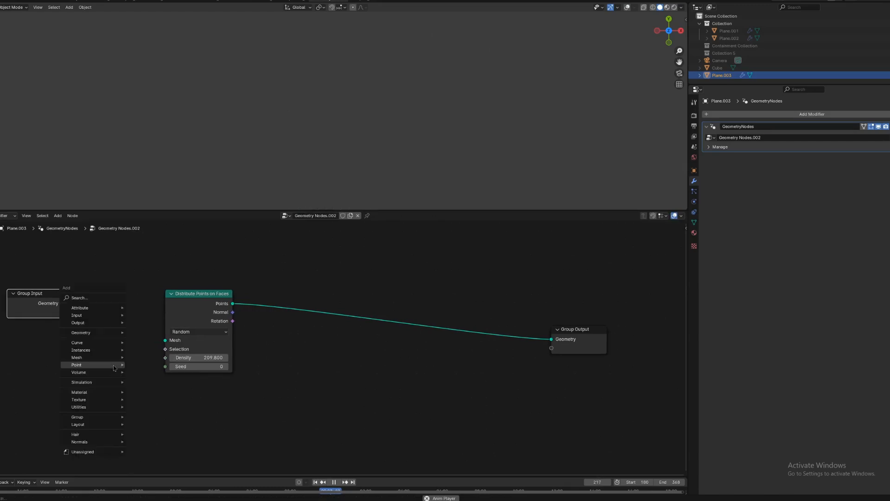
mouse_move(102, 360)
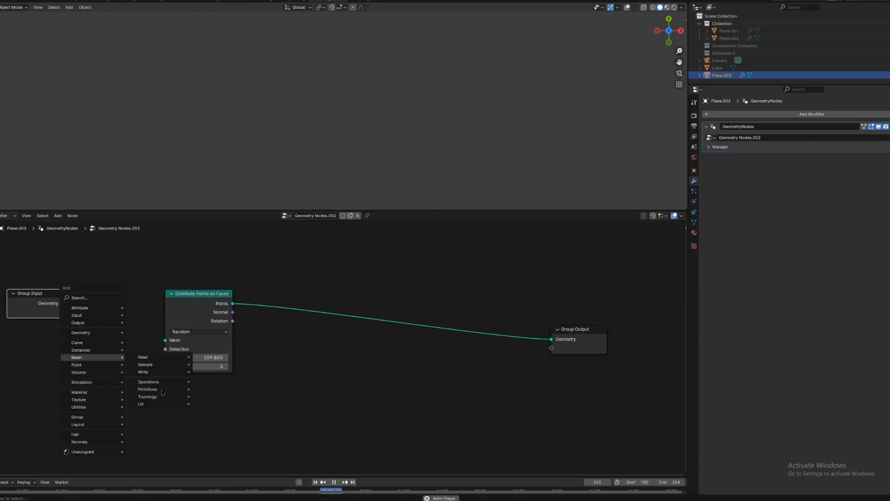
mouse_move(157, 388)
left_click(228, 414)
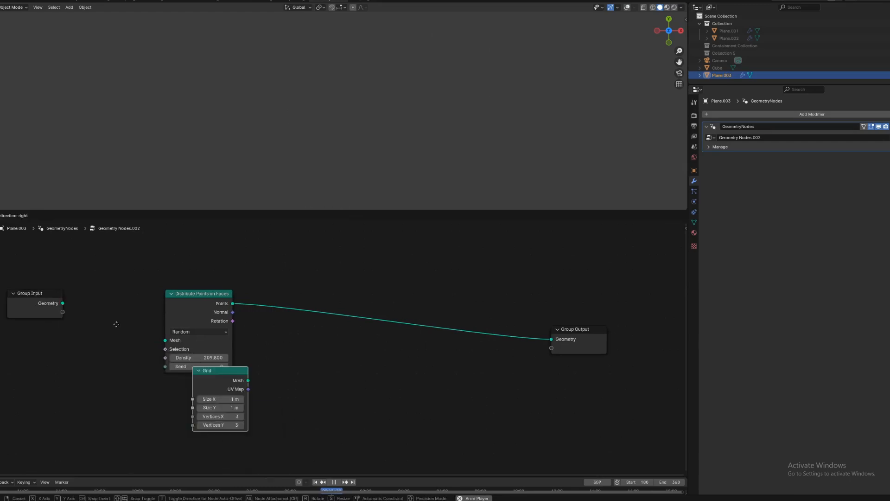
left_click(121, 333)
left_click_drag(139, 331, 165, 340)
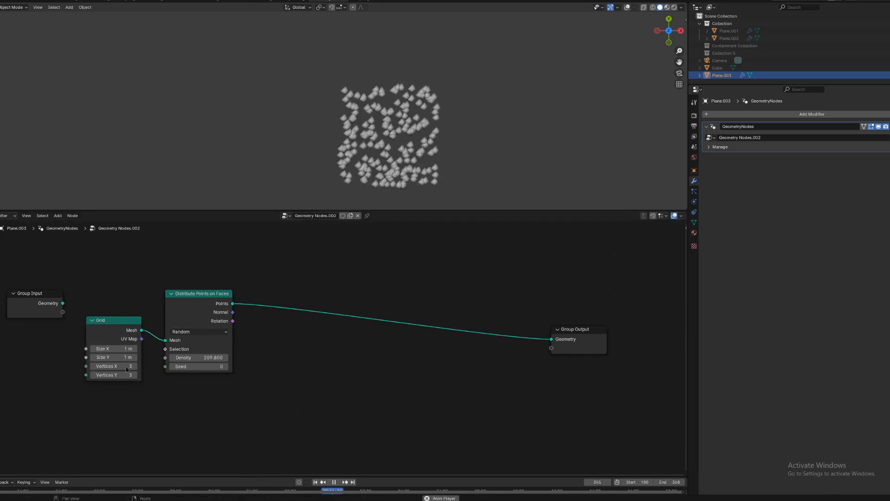
Set the Grid's X and Y size to 6.3 m and both of its vertex counts to 2
left_click_drag(114, 355, 343, 192)
scroll(343, 192, "down", 8)
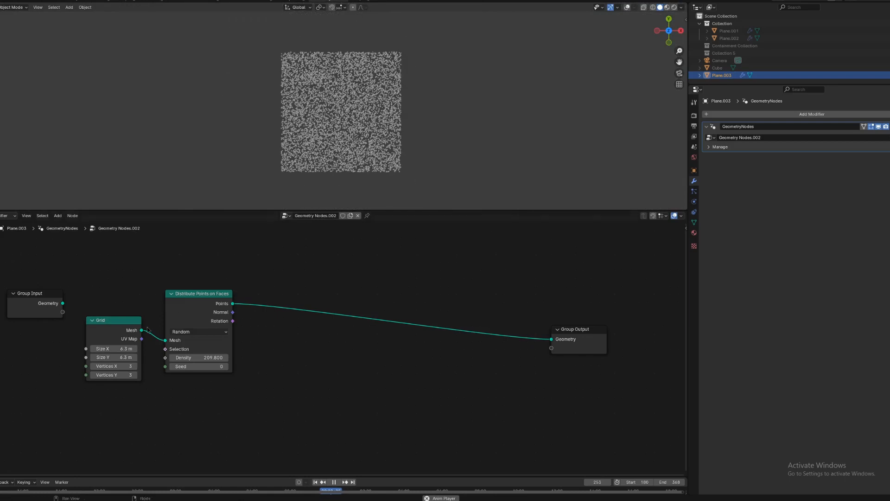
left_click_drag(114, 366, 114, 375)
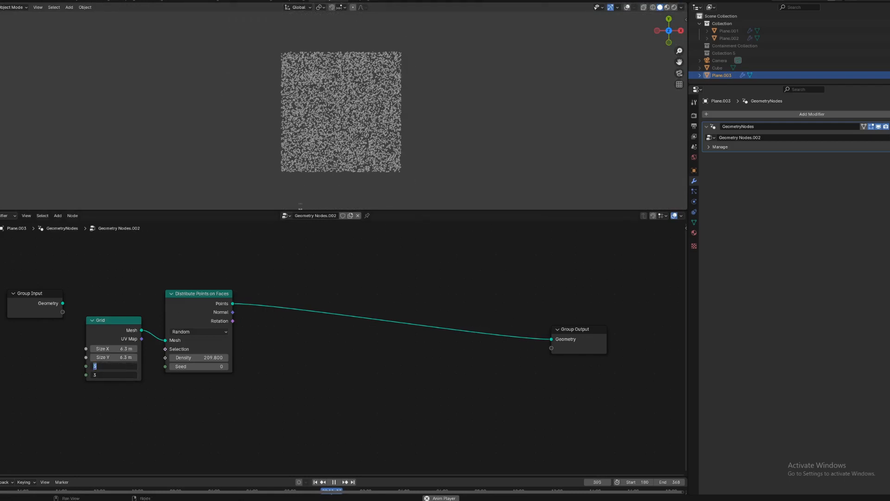
type("2")
key("Return")
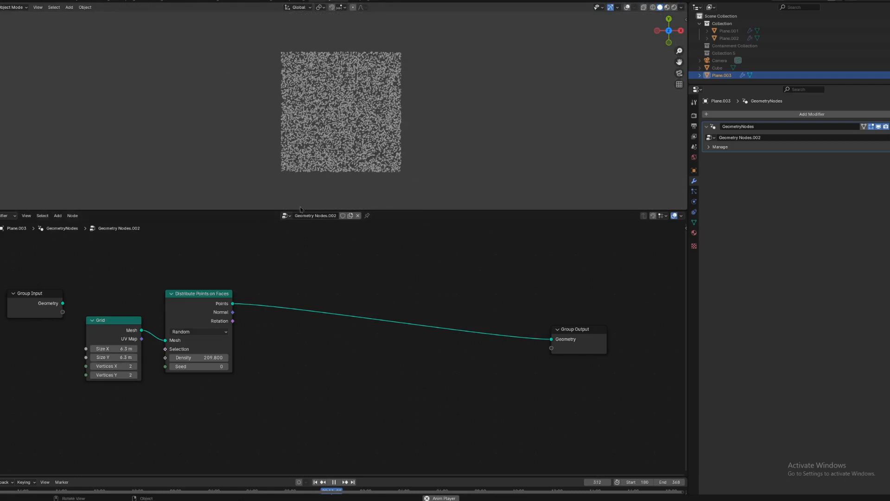
Preview the bare Grid in wireframe by linking it straight to the Group Output, then reconnect the distributed points
left_click(653, 8)
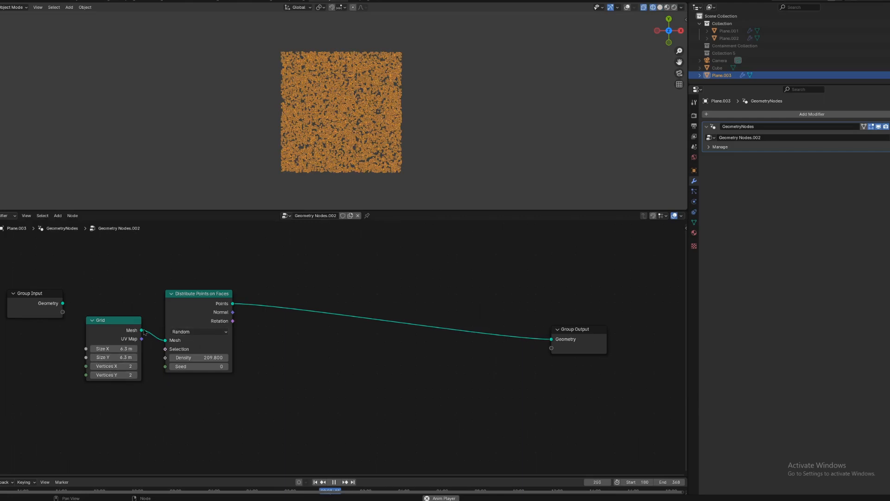
left_click_drag(144, 331, 552, 339)
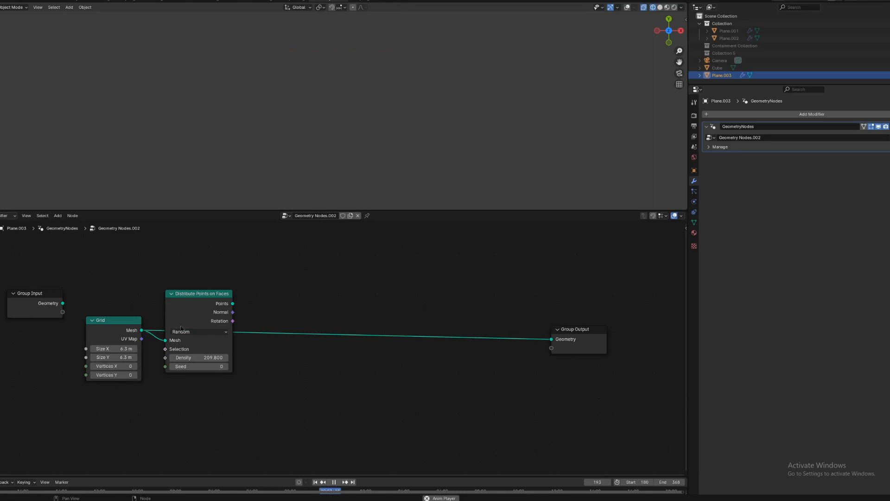
left_click_drag(232, 303, 552, 339)
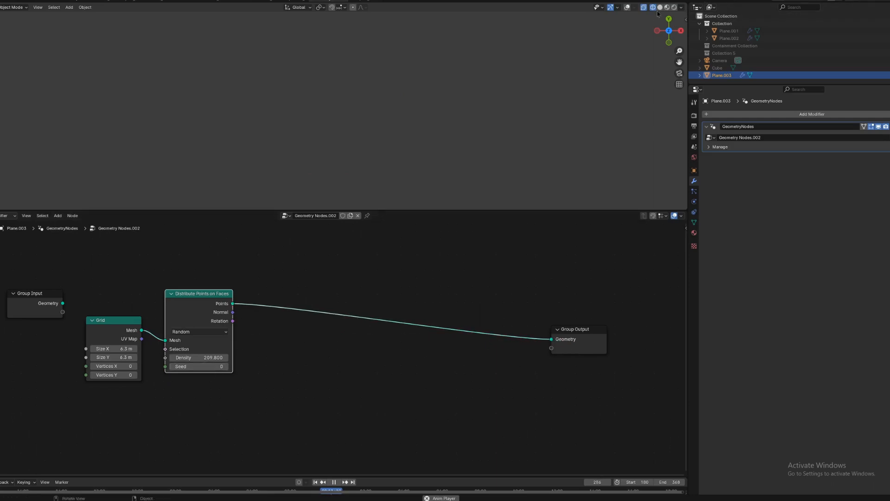
Set both Grid vertex counts to 2, and enlarge the 3D viewport with its overlays hidden
left_click(627, 8)
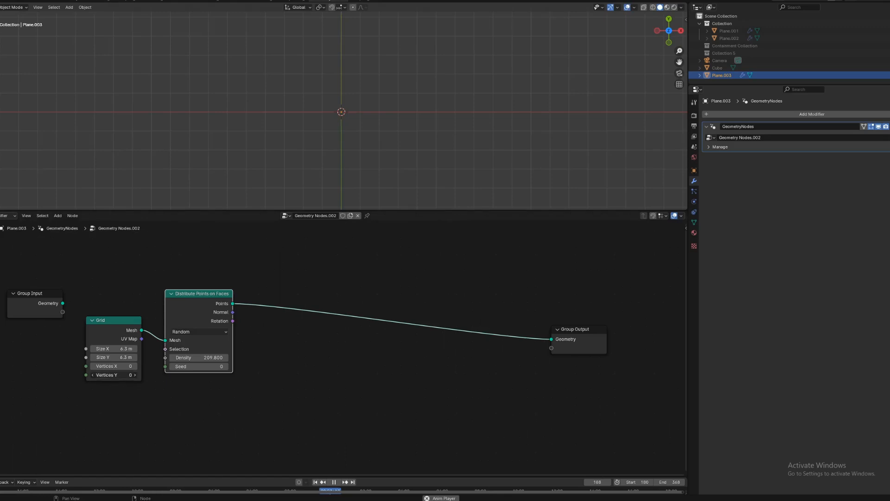
left_click_drag(113, 374, 114, 366)
type("2")
key("Return")
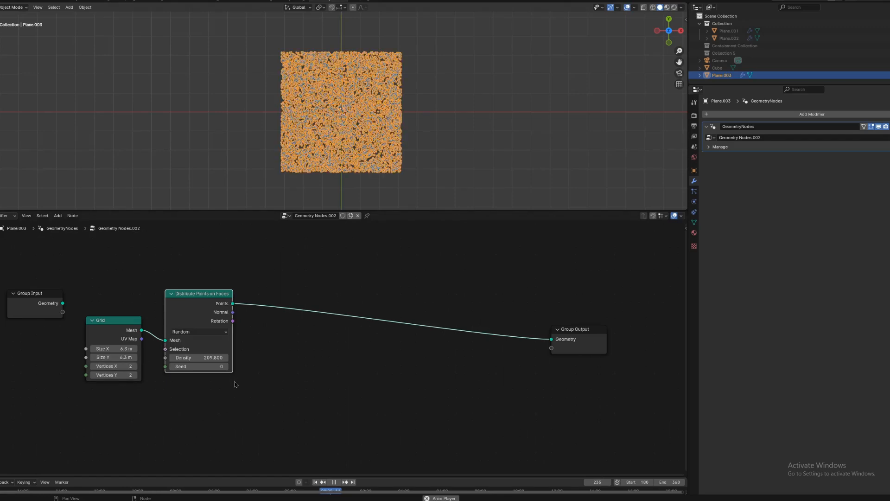
left_click(626, 8)
scroll(425, 112, "up", 5)
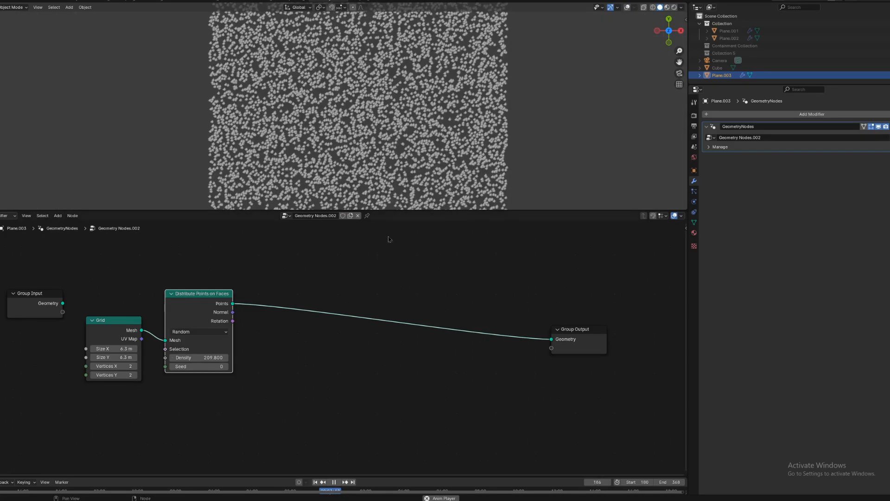
left_click_drag(420, 210, 422, 301)
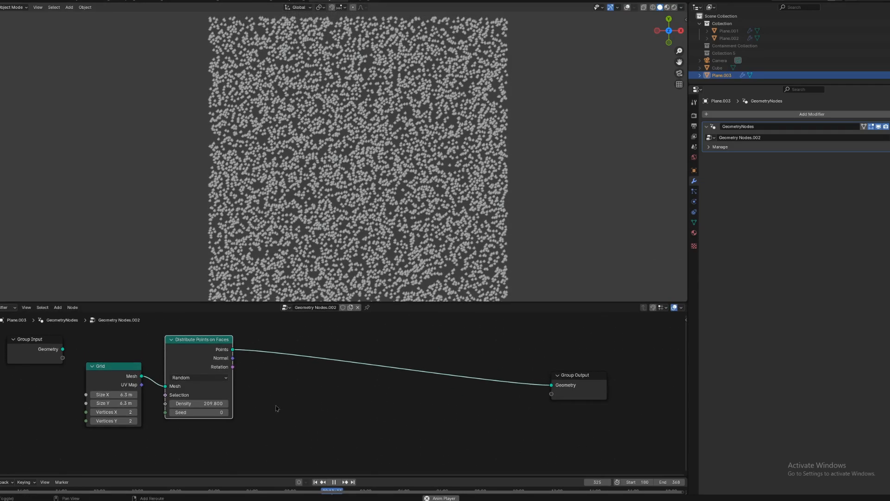
Insert a Set Point Radius node after Distribute Points on Faces and set its radius to 0.02 m
key("shift+a")
mouse_move(277, 408)
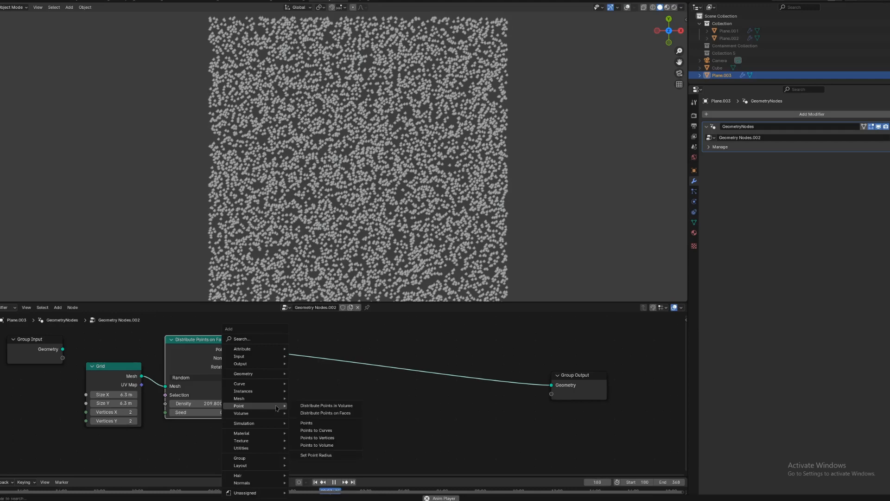
type("set")
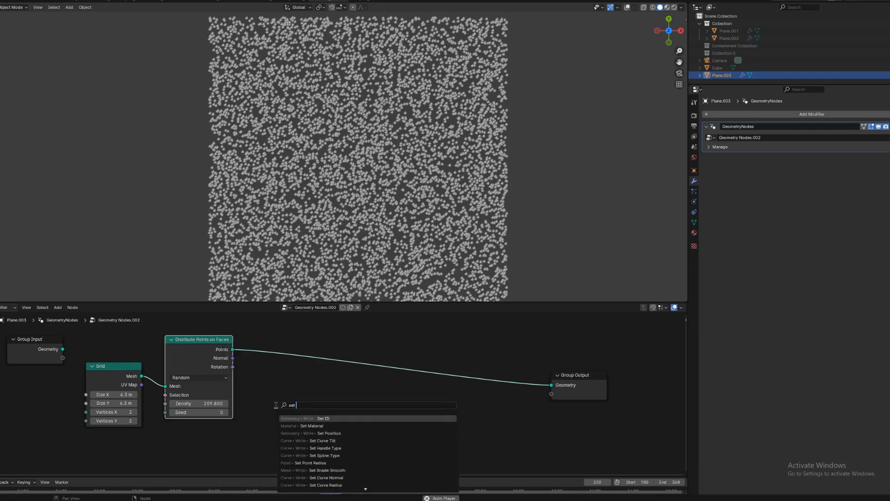
type(" po")
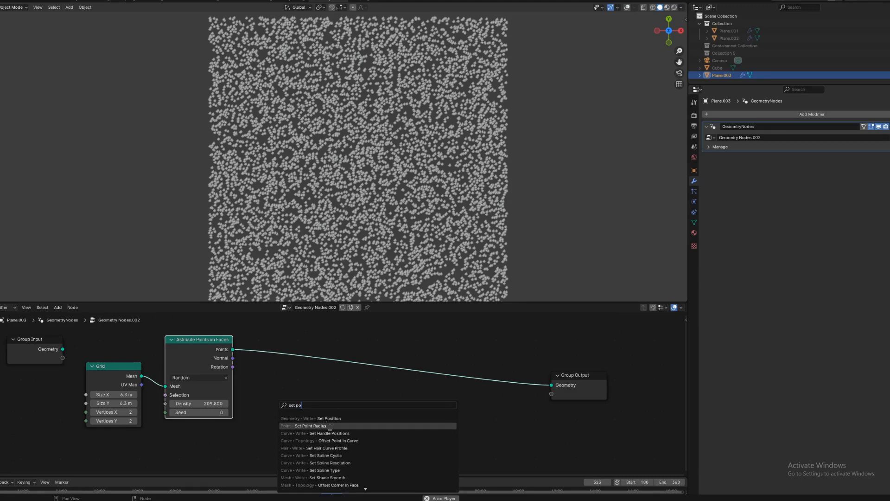
left_click(302, 426)
left_click(309, 373)
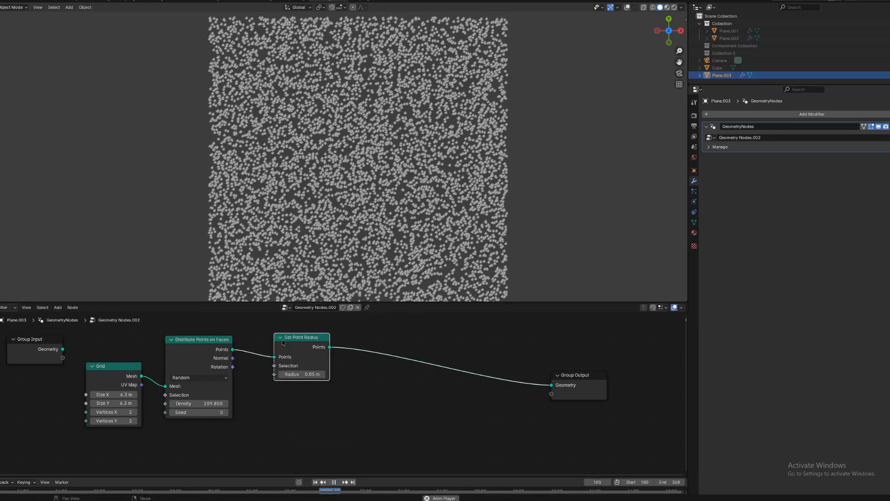
mouse_move(309, 374)
left_mouse_down("shift")
mouse_move(286, 374)
mouse_move(328, 374)
mouse_move(286, 374)
mouse_move(314, 374)
mouse_move(286, 374)
mouse_move(295, 374)
left_mouse_up("shift")
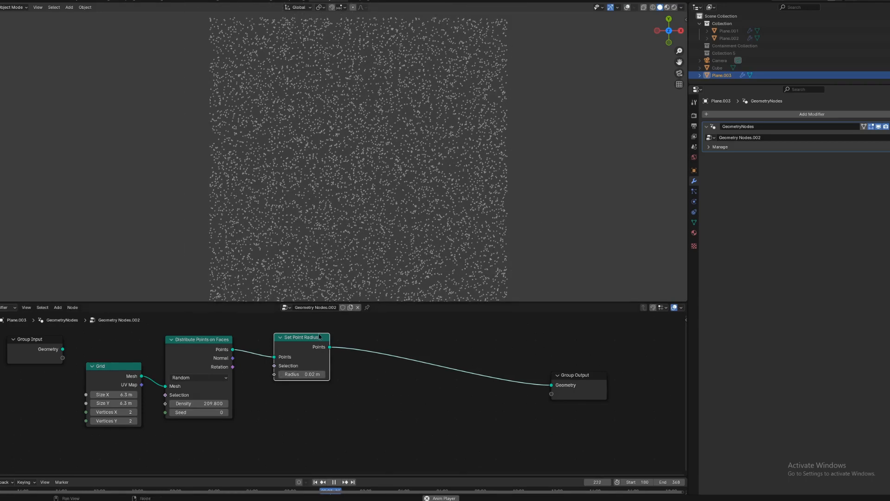
Group the Grid and point nodes closer together, move the Group Output farther away, and set the point density to 861.7
left_click_drag(297, 344, 263, 347)
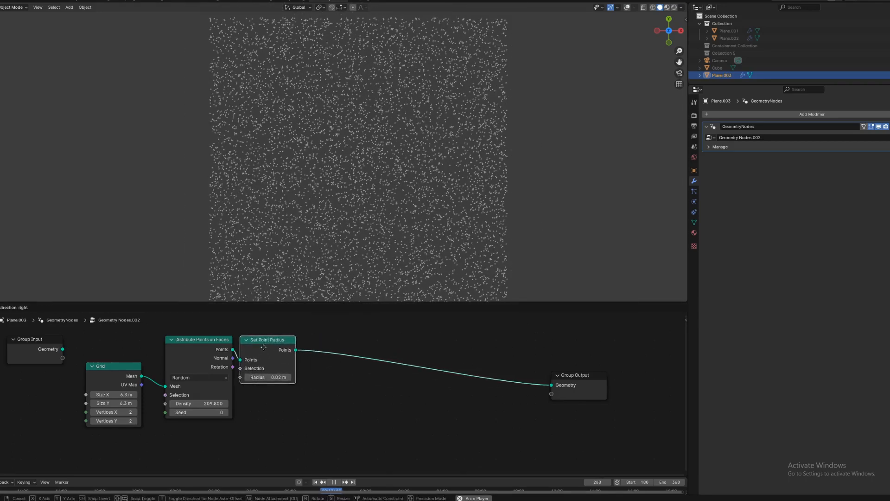
left_click_drag(120, 374, 139, 346)
left_click_drag(559, 380, 645, 367)
middle_click_drag(420, 382, 401, 348)
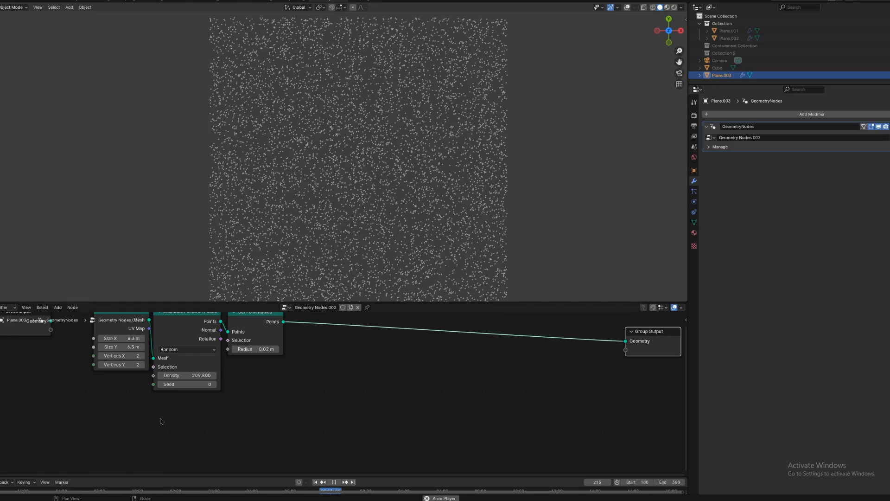
left_click_drag(173, 375, 327, 375)
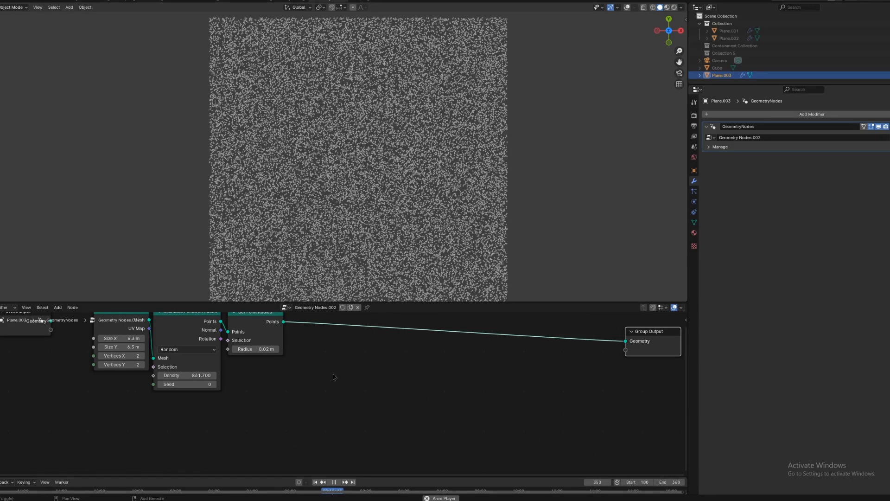
Insert a Set Position node between Set Point Radius and the Group Output
key("shift+a")
mouse_move(334, 354)
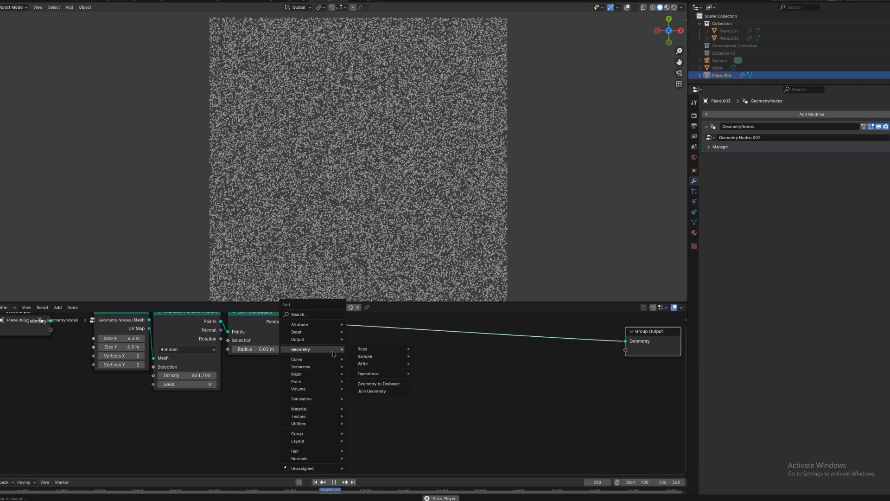
mouse_move(363, 364)
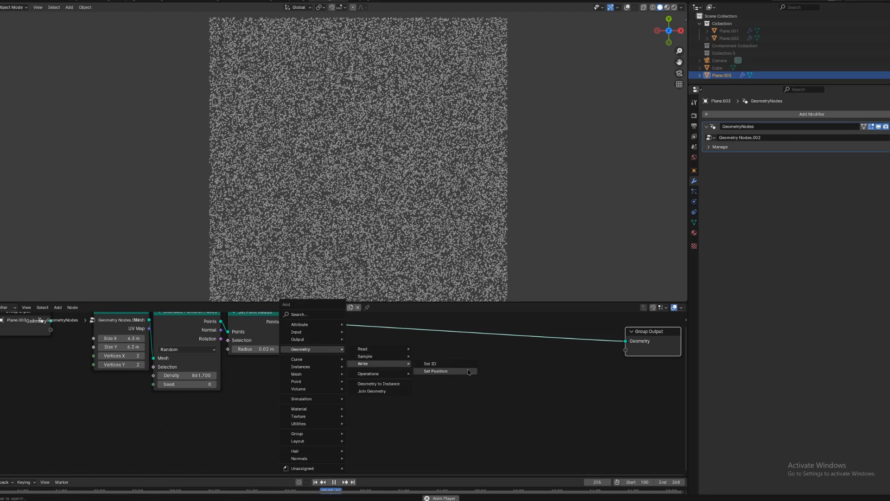
left_click(442, 371)
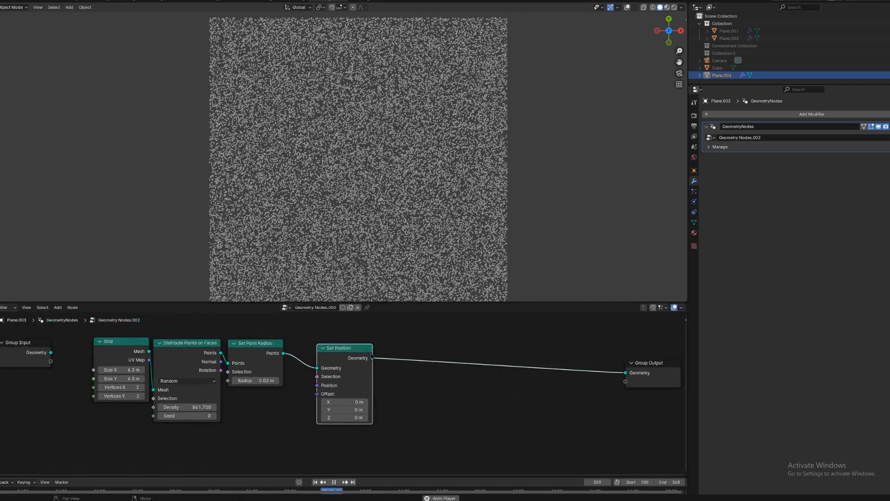
left_click(366, 363)
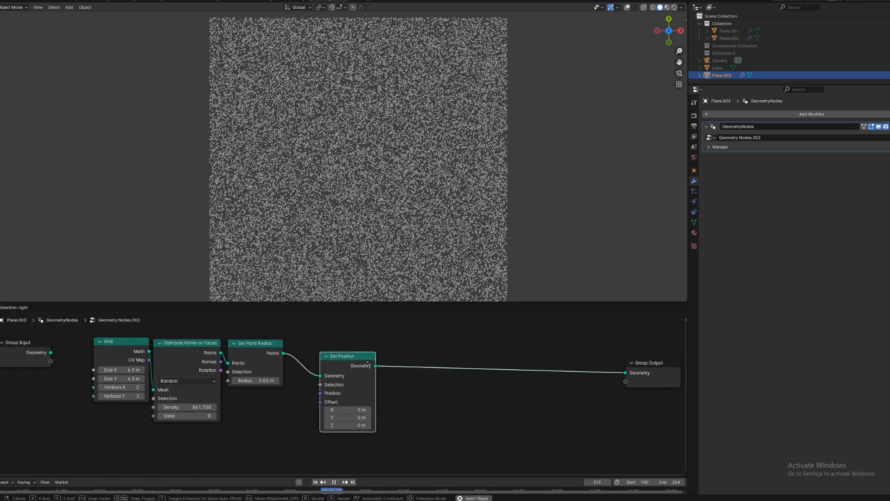
Try shifting the points with the Set Position node's X and Y offsets, with the viewport overlays shown
left_click_drag(347, 416, 327, 424)
right_click(343, 416)
right_click(343, 424)
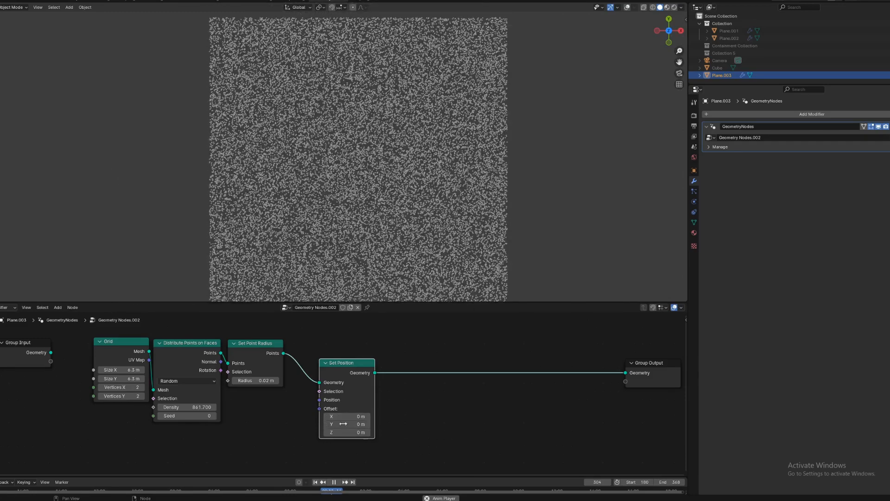
left_click(627, 8)
scroll(532, 177, "down", 4)
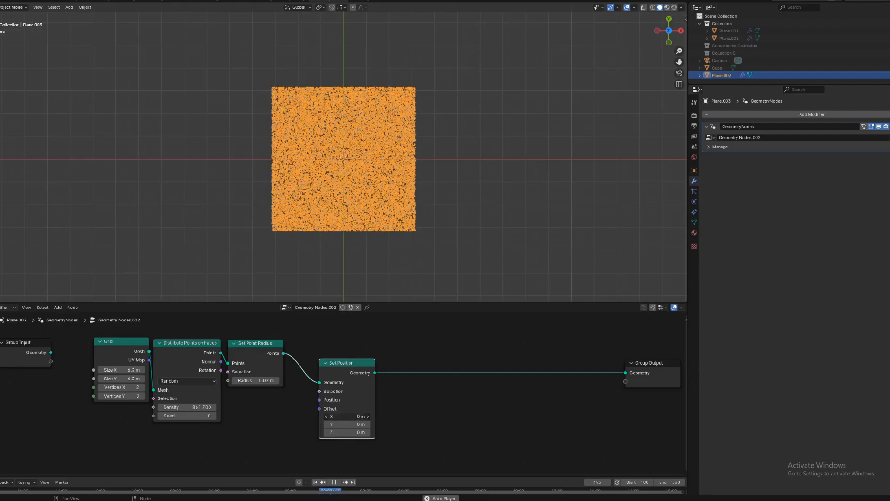
left_click_drag(343, 416, 291, 416)
right_click(347, 416)
mouse_move(349, 424)
left_mouse_down()
mouse_move(374, 424)
mouse_move(329, 423)
mouse_move(349, 423)
left_mouse_up()
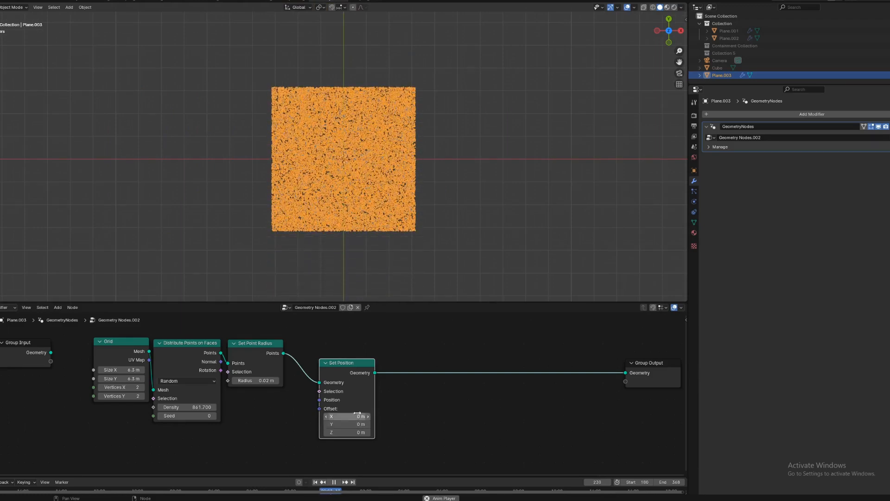
Try translating the points with a Transform Geometry node after Set Position, using X -1.9 m and Y -3.3 m, and remove it
key("shift+a")
mouse_move(457, 364)
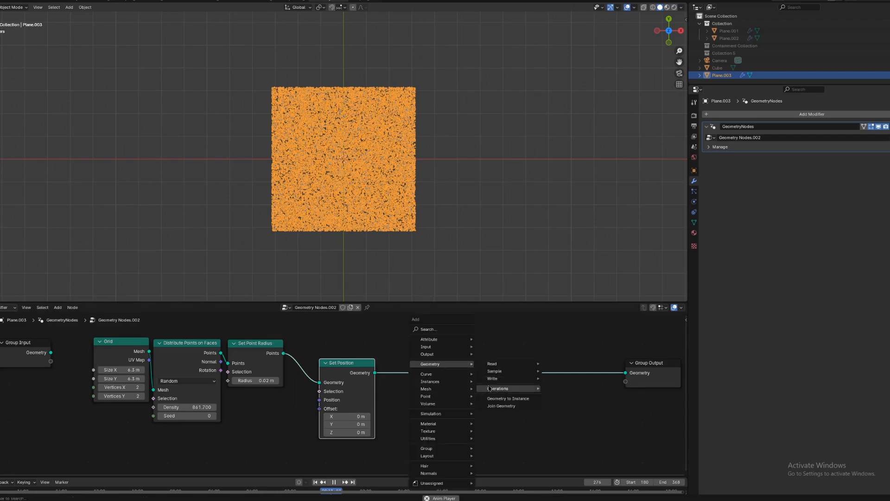
mouse_move(490, 389)
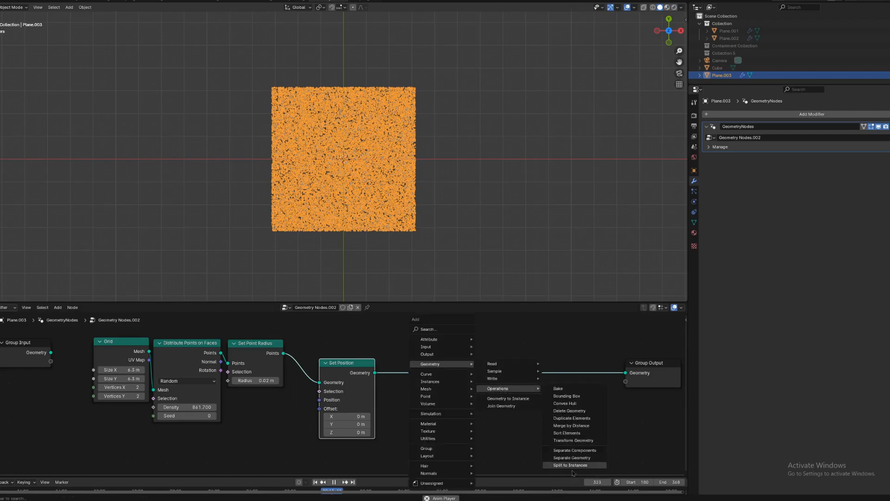
left_click(573, 440)
left_click(433, 383)
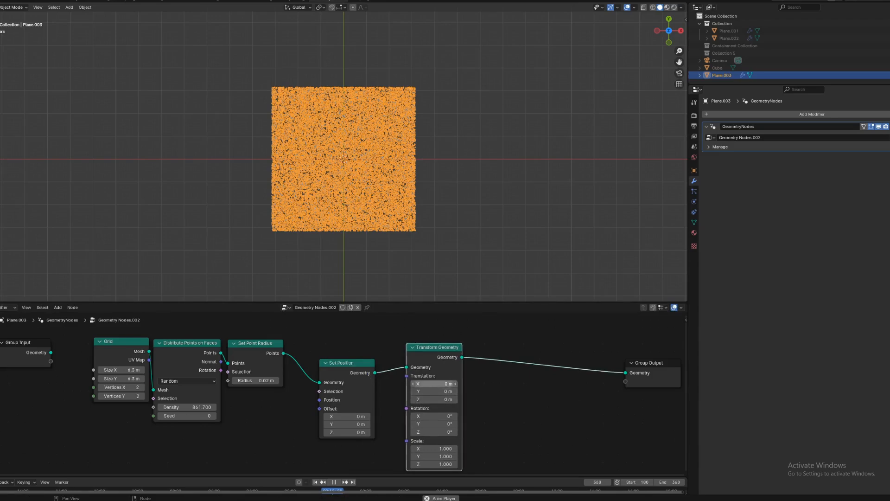
left_click_drag(433, 384, 626, 372)
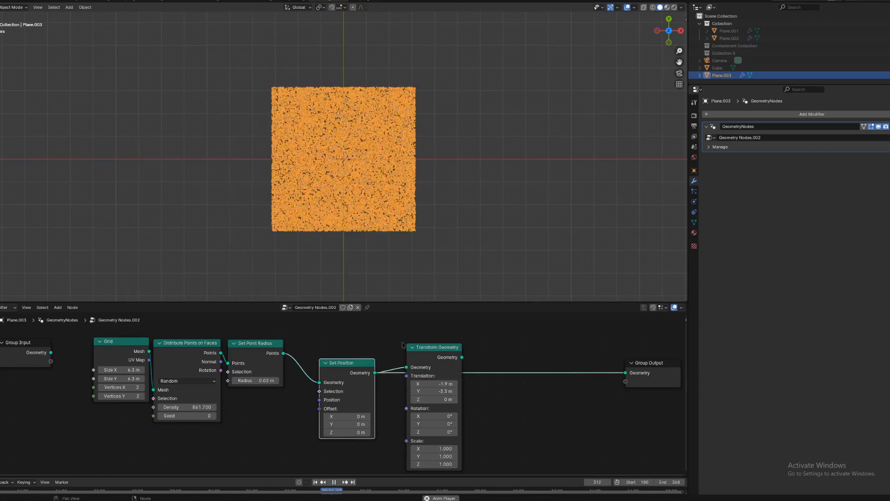
key("x")
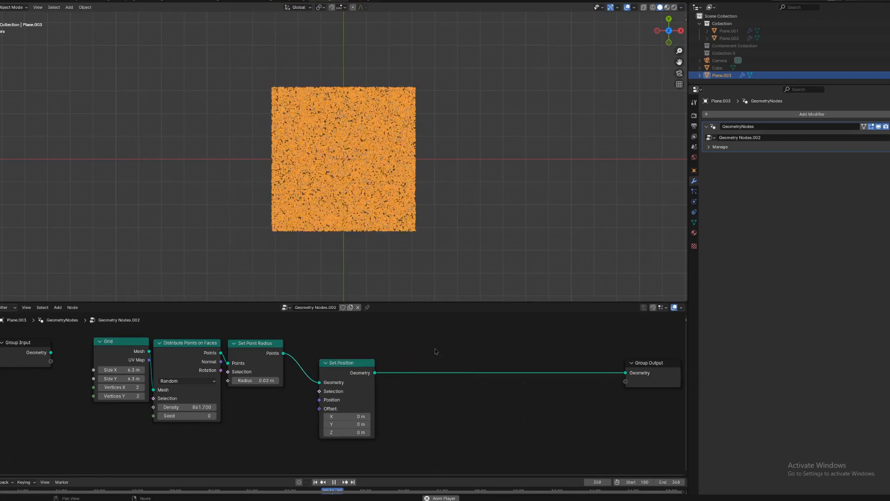
Move the Set Position node farther from Set Point Radius and hide the viewport overlays
left_click_drag(352, 359, 429, 340)
scroll(320, 192, "up", 4)
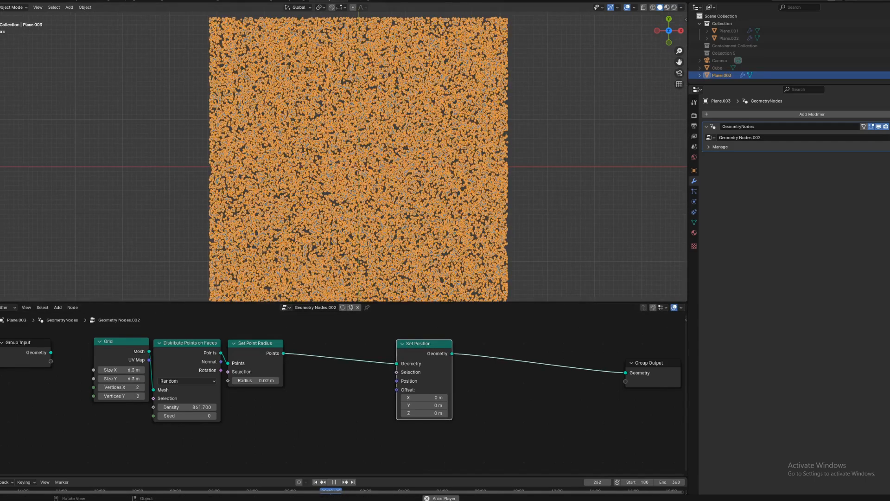
left_click(627, 7)
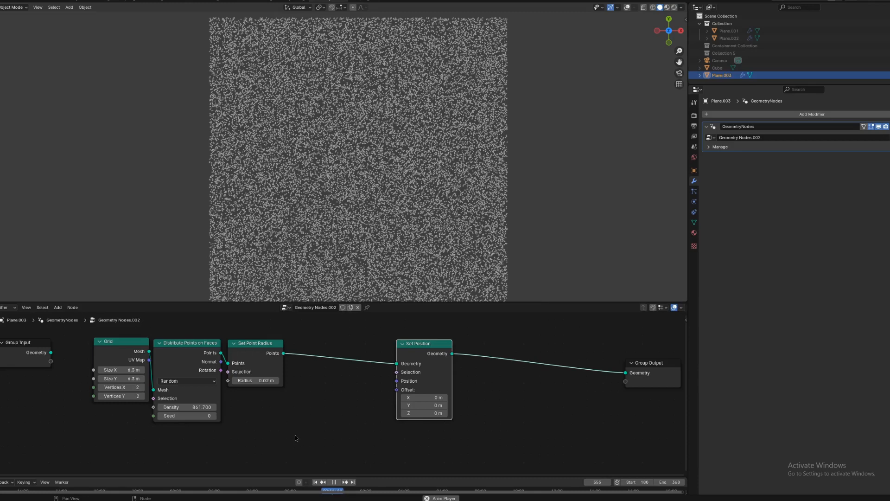
Add a Noise Texture node and connect its Color output to Set Position's Offset
key("shift+a")
mouse_move(296, 439)
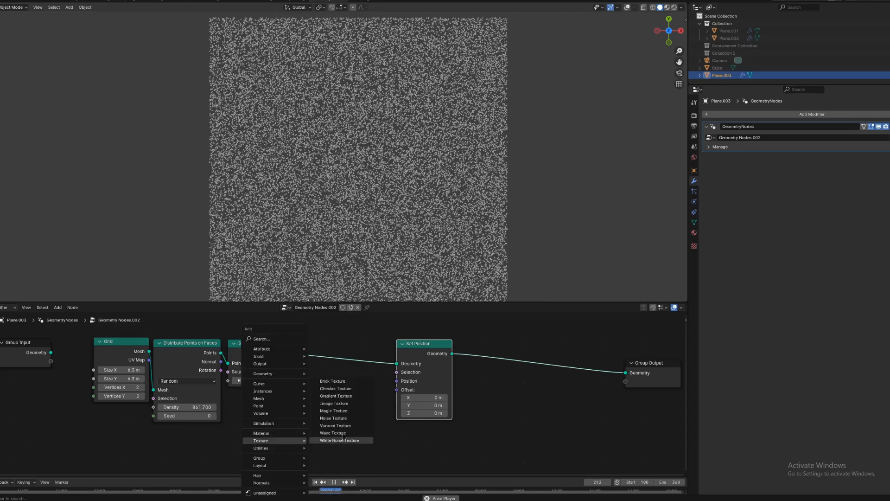
left_click(333, 418)
left_click(356, 412)
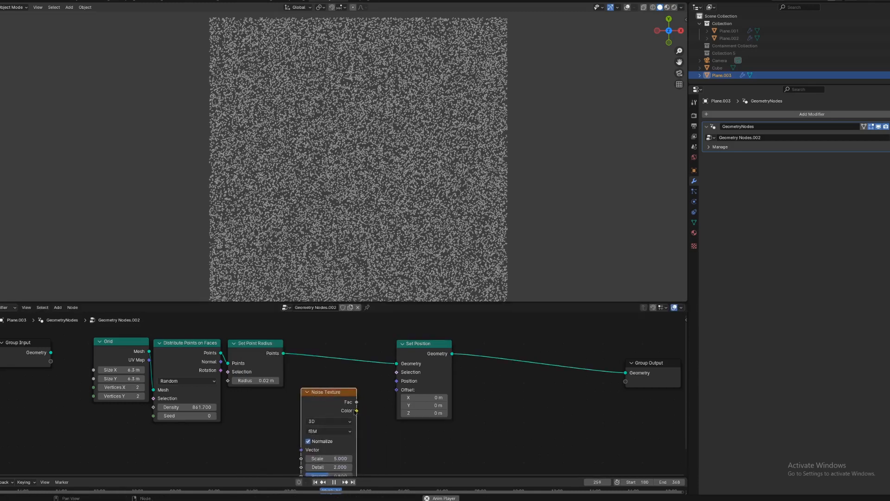
left_click_drag(355, 412, 397, 390)
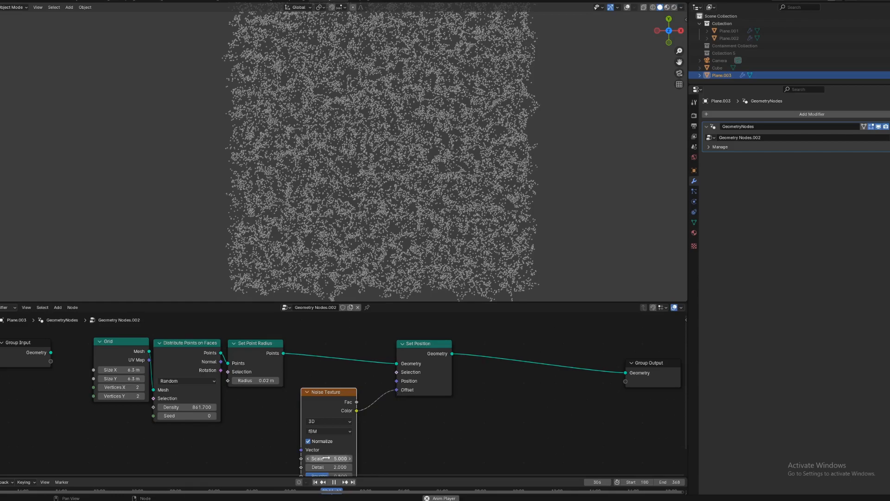
Set the Noise Texture's scale to 1.06, detail to 0.9 and lacunarity to 3.3
left_click_drag(339, 458, 318, 458)
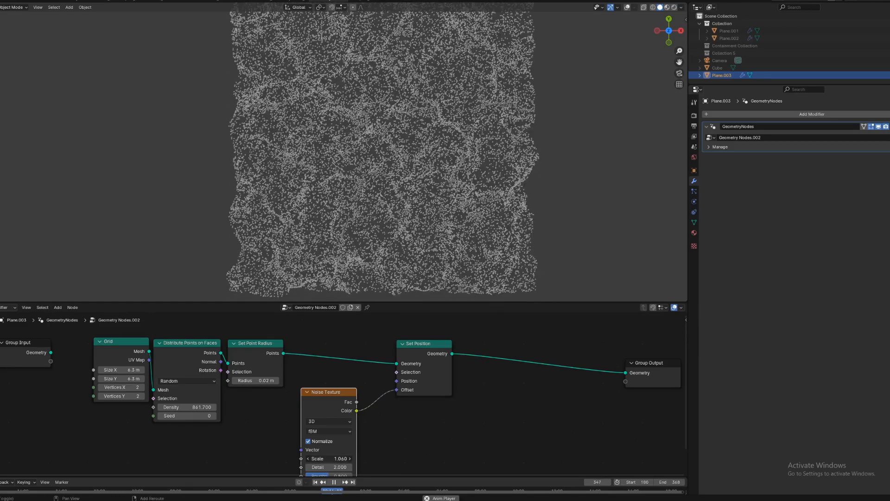
key("shift+a")
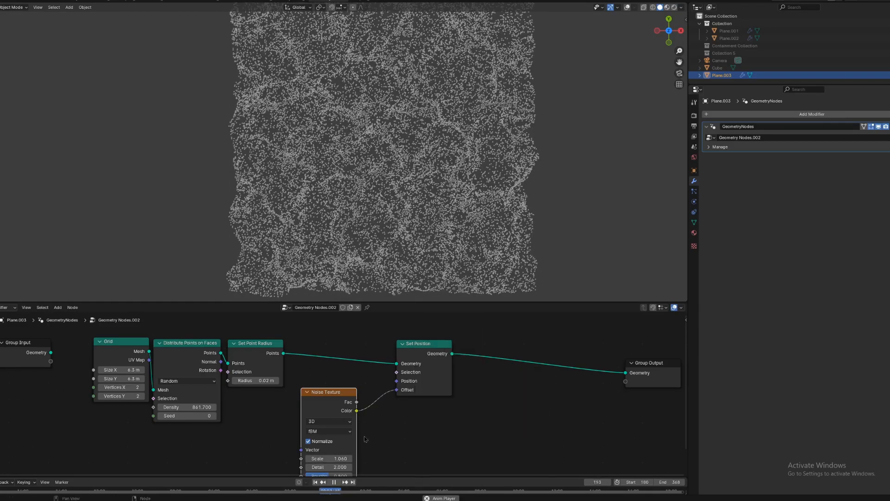
left_click(327, 377)
middle_click_drag(327, 458, 328, 429)
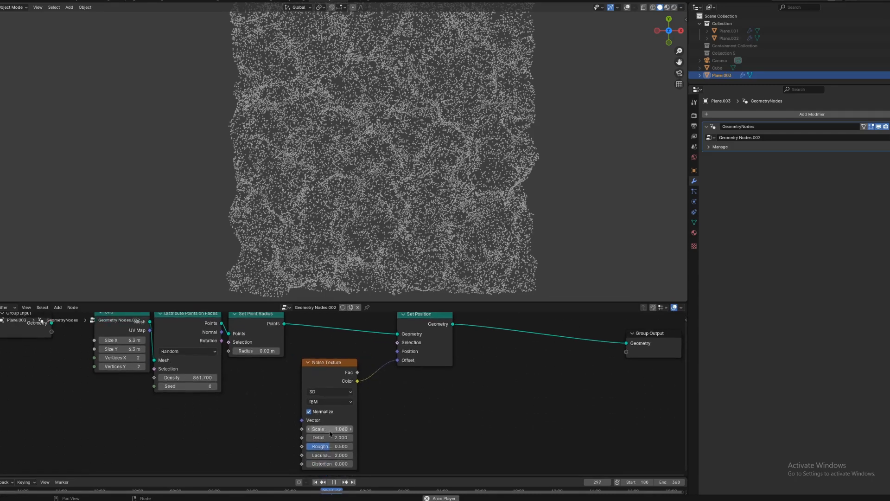
left_click_drag(328, 438, 348, 456)
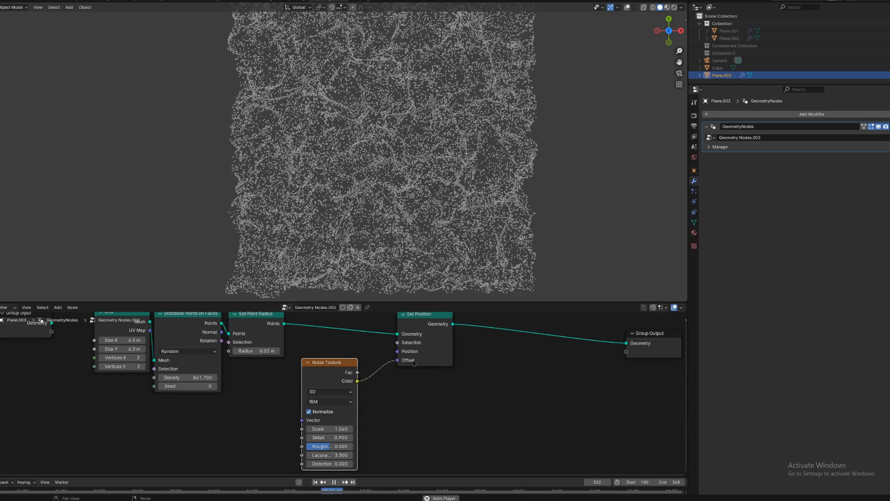
Insert a Vector Math node between Noise Texture and Set Position and set its operation to Multiply Add
key("shift+a")
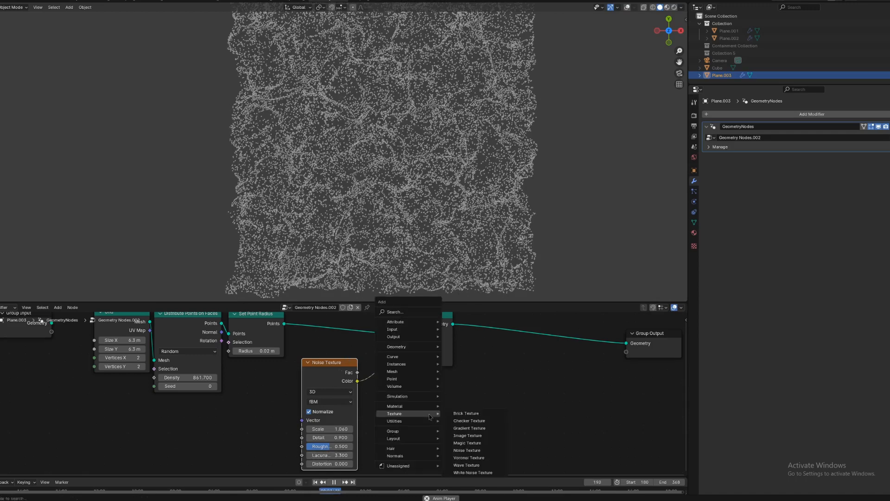
mouse_move(431, 421)
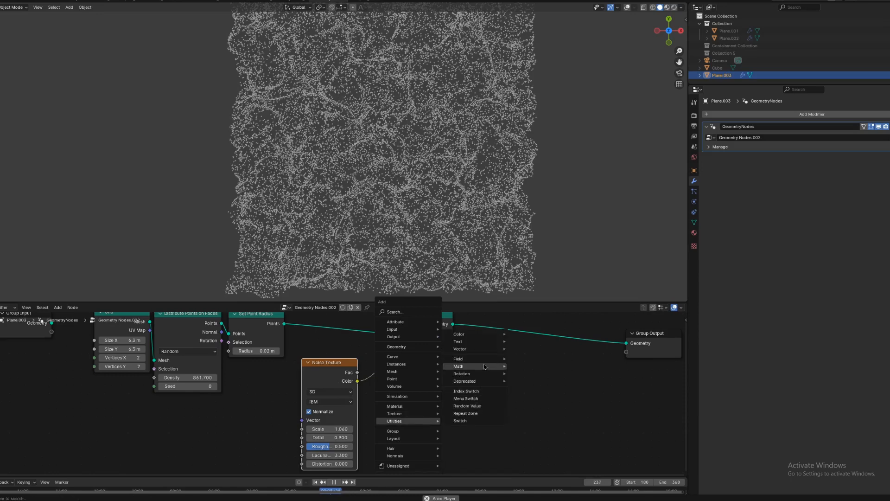
mouse_move(472, 350)
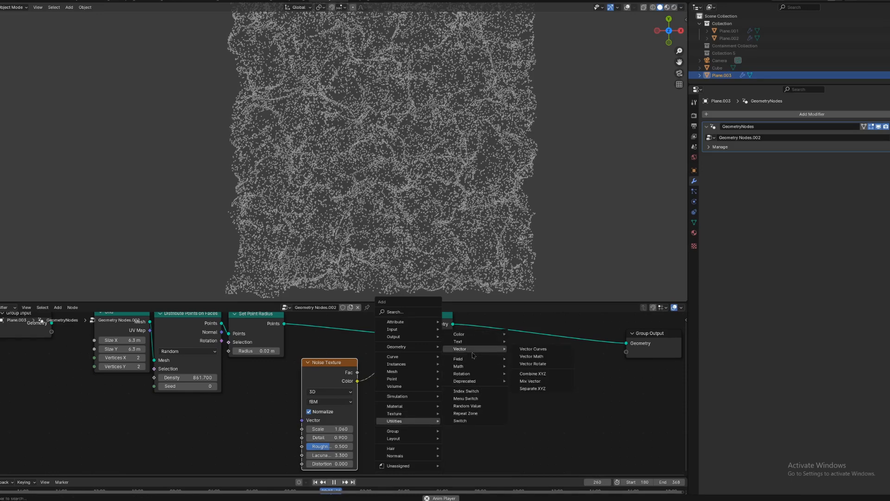
left_click(532, 356)
left_click(406, 392)
left_click(406, 392)
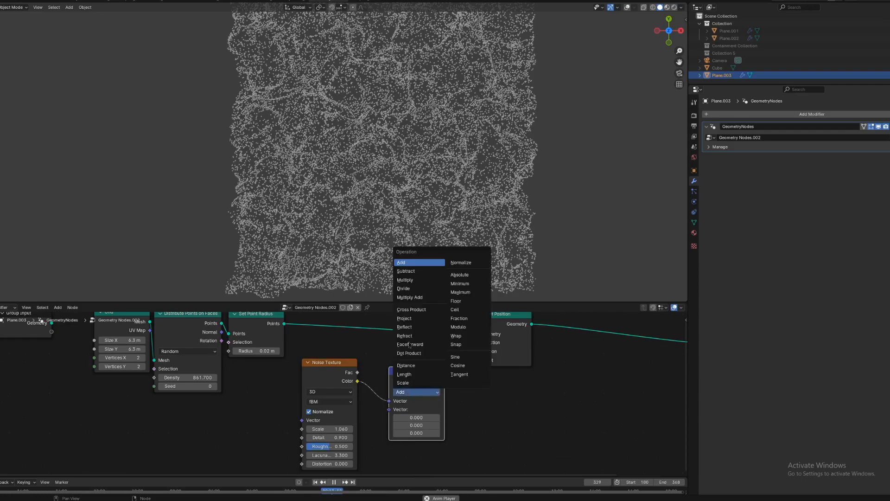
left_click(414, 302)
Set the Multiply Add node's multiplier to -1.1 on all axes and its addend to 1.1 on the first two
mouse_move(422, 433)
left_mouse_down()
mouse_move(433, 417)
mouse_move(505, 418)
mouse_move(418, 417)
left_mouse_up()
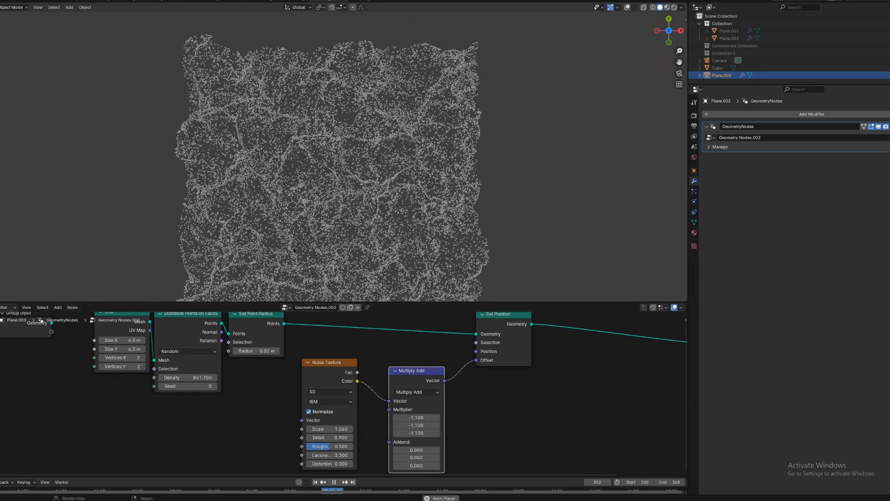
left_click_drag(335, 384, 342, 384)
mouse_move(416, 449)
left_mouse_down()
mouse_move(416, 457)
mouse_move(441, 457)
mouse_move(405, 458)
left_mouse_up()
scroll(422, 301, "down", 4)
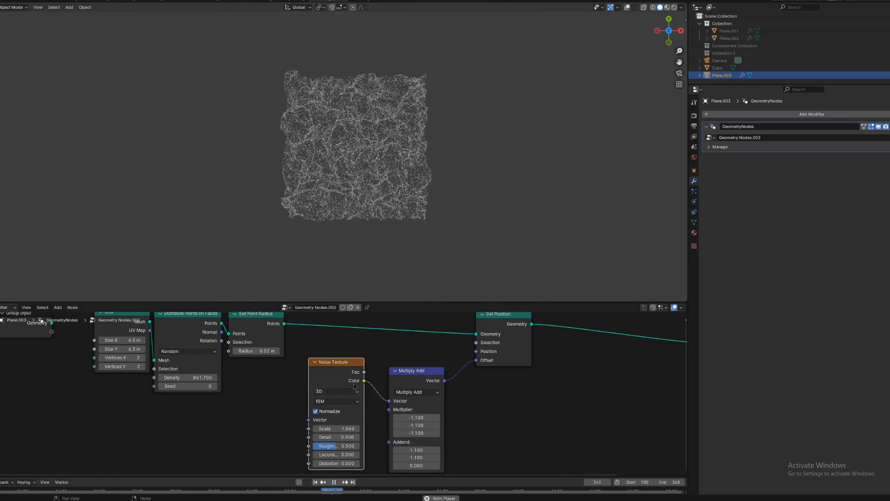
Delete the Noise Texture and Multiply Add nodes that drive Set Position's Offset
left_click_drag(364, 381, 476, 360)
left_click_drag(301, 383, 465, 471)
key("x")
Add a Curve Circle node below the point distribution nodes
middle_click_drag(392, 403, 443, 358)
scroll(421, 376, "down", 2)
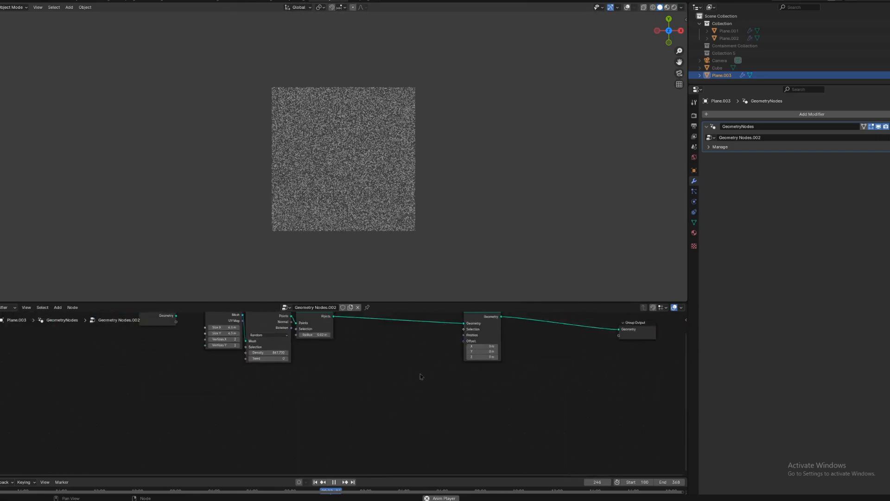
key("shift+a")
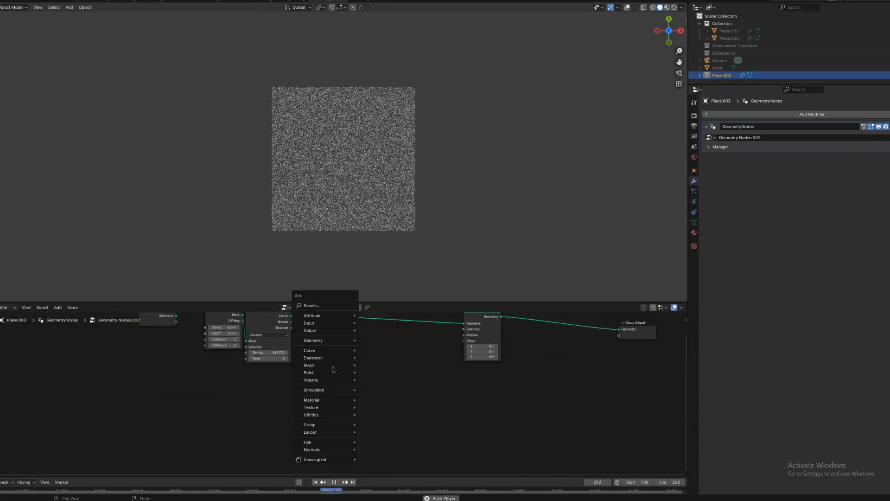
mouse_move(329, 353)
mouse_move(385, 382)
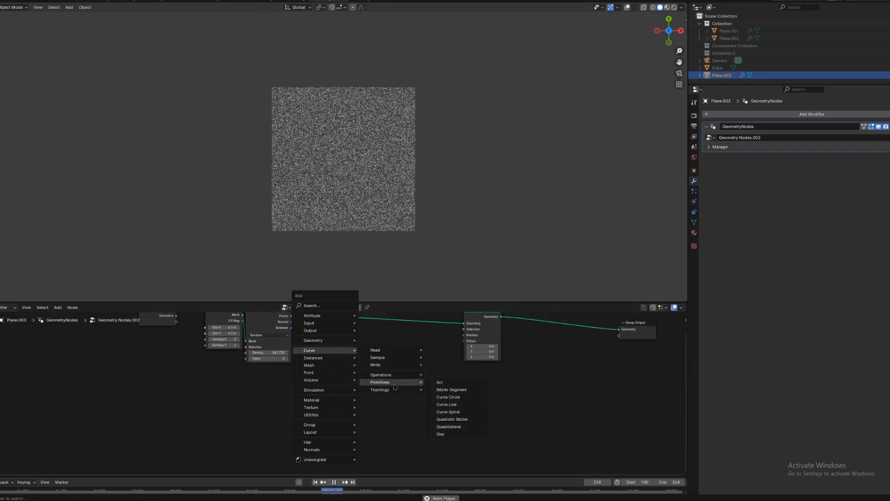
left_click(459, 398)
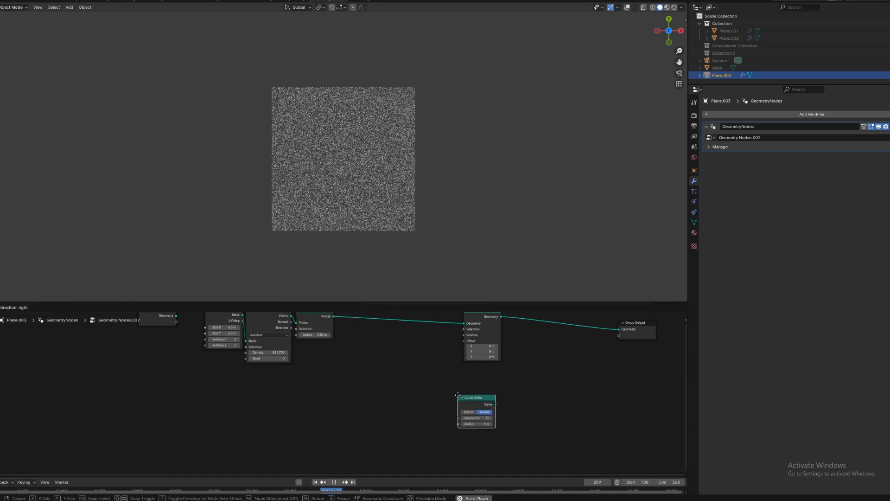
left_click(297, 407)
Set the Curve Circle's resolution to 5 and move the node to make room beside it
left_click(297, 407)
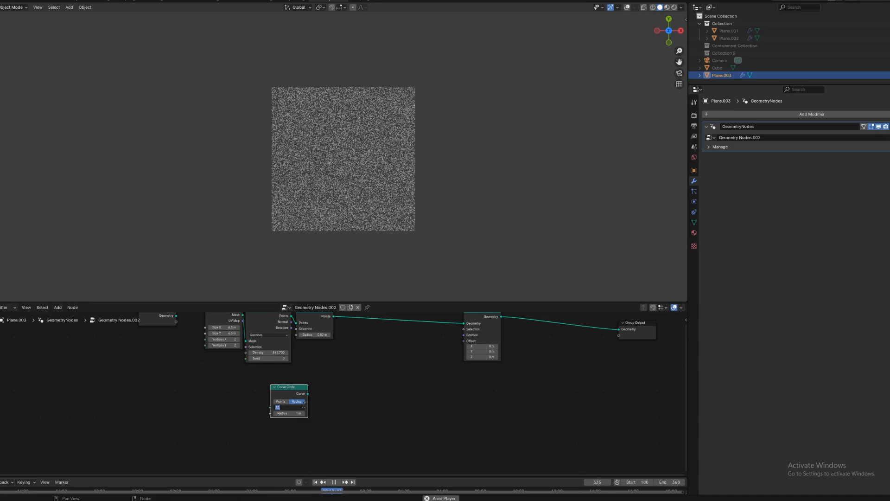
key("Return")
scroll(369, 432, "up", 5)
middle_click_drag(425, 389, 362, 424)
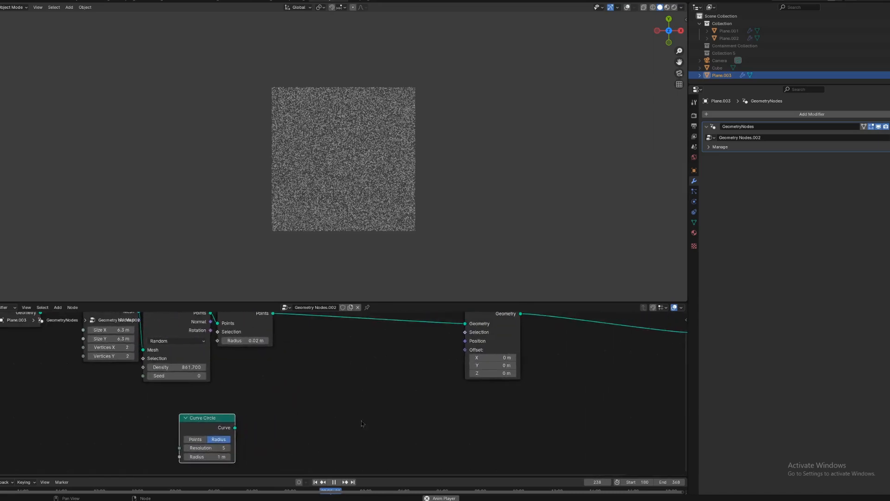
left_click_drag(229, 423, 198, 430)
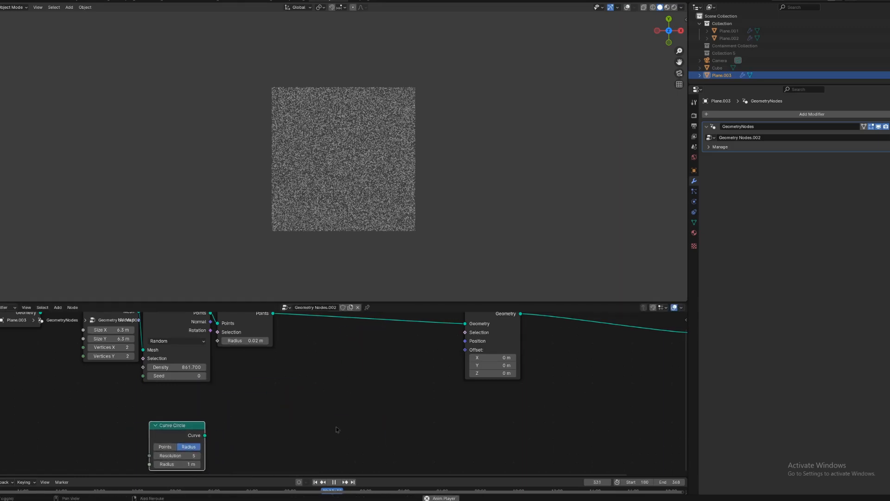
Add a Geometry Proximity node fed by the Curve Circle and connect its Position output to Set Position's Position
key("shift+a")
mouse_move(332, 374)
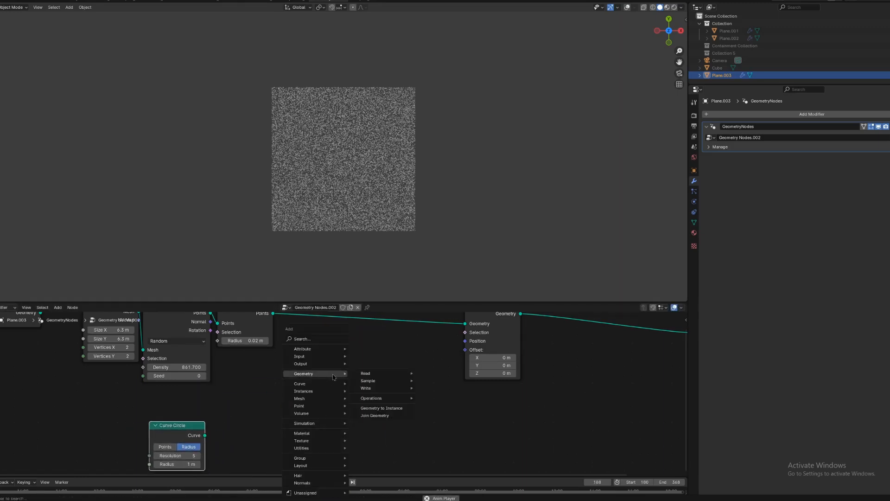
mouse_move(379, 400)
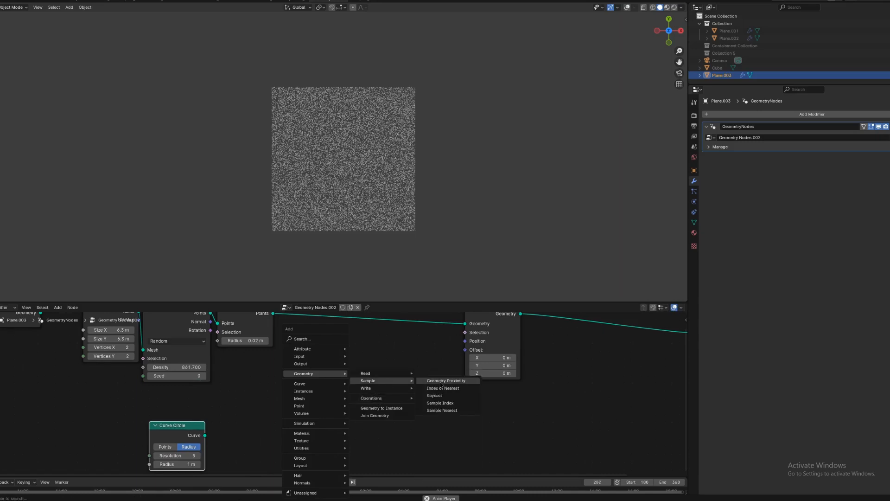
left_click(441, 381)
left_click(306, 408)
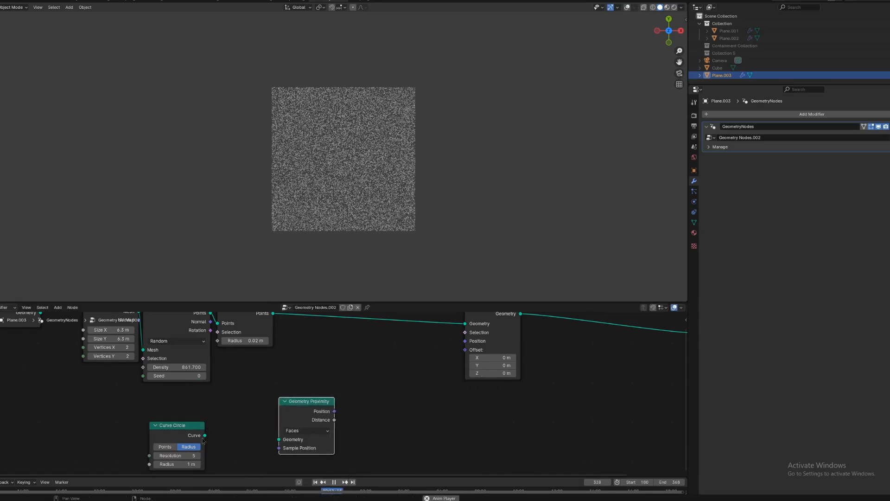
left_click_drag(204, 435, 279, 439)
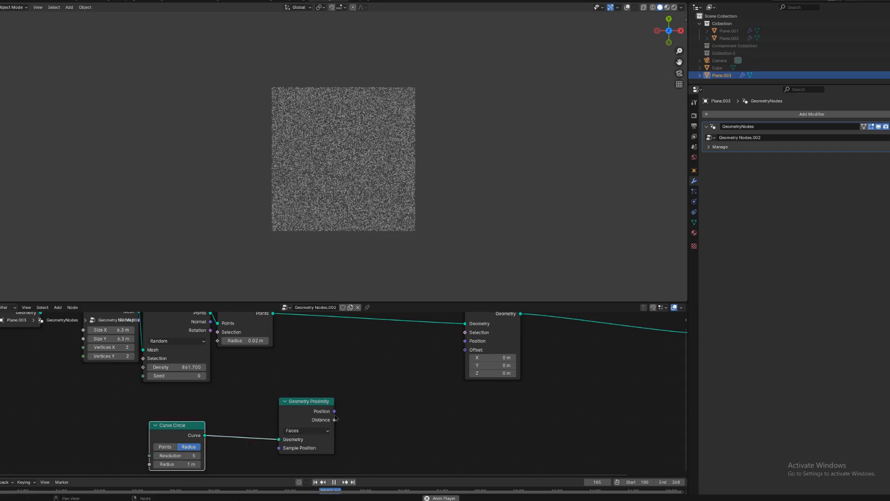
left_click_drag(334, 411, 465, 341)
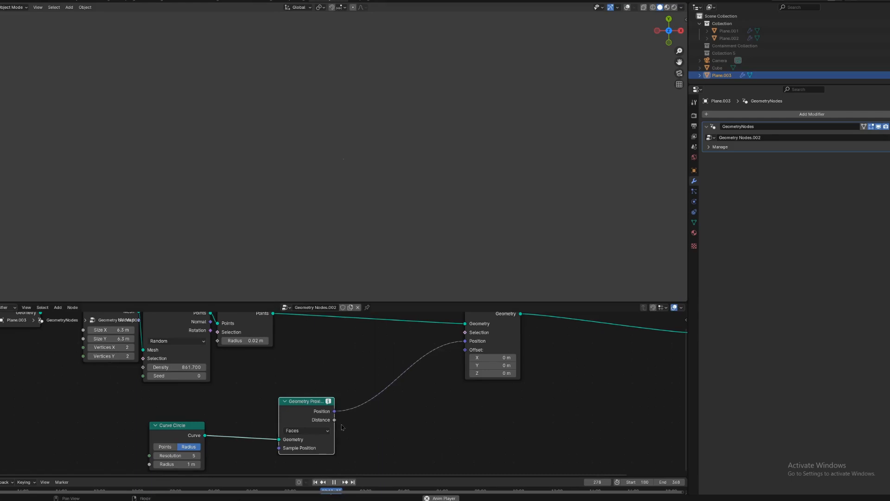
Examine the info notice on the Geometry Proximity node
scroll(326, 417, "up", 4)
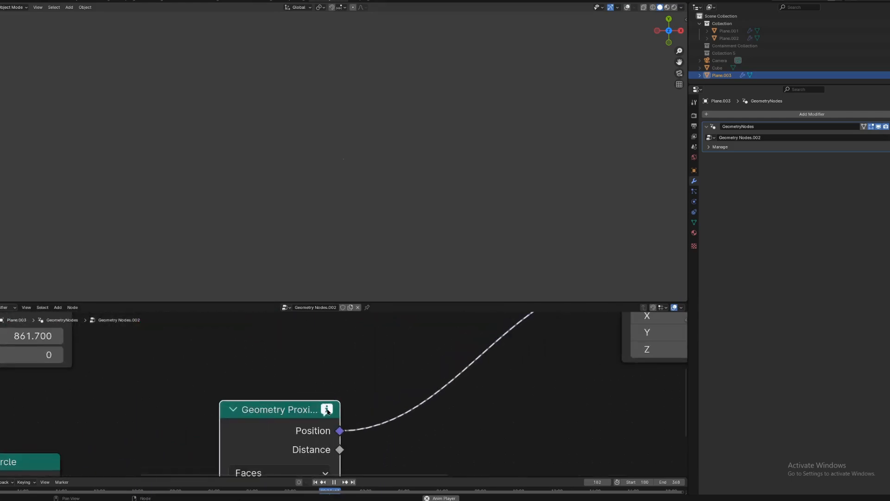
left_click(237, 373)
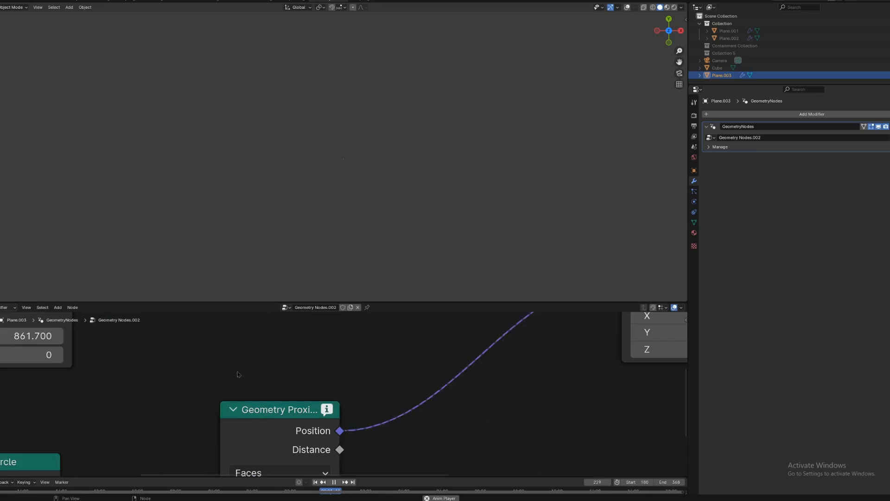
left_click(327, 410)
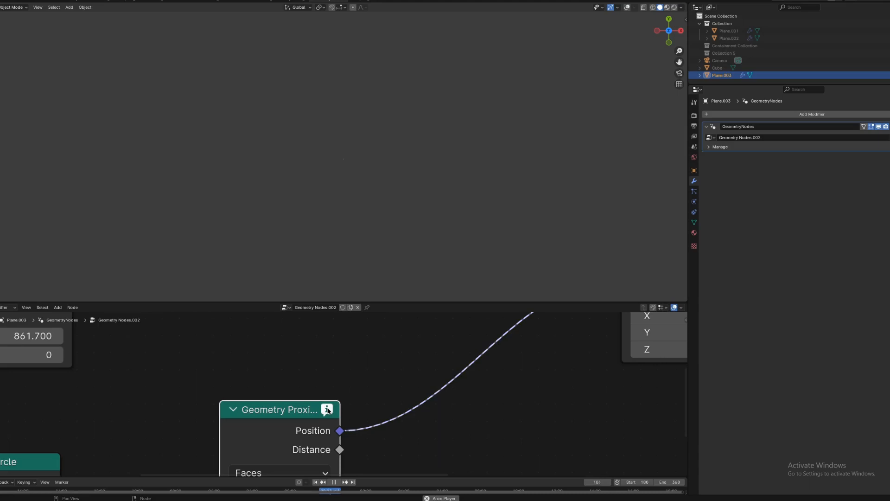
Stop the animation playback and spread the Curve Circle and Geometry Proximity nodes apart to make room between them
key("space")
mouse_move(332, 415)
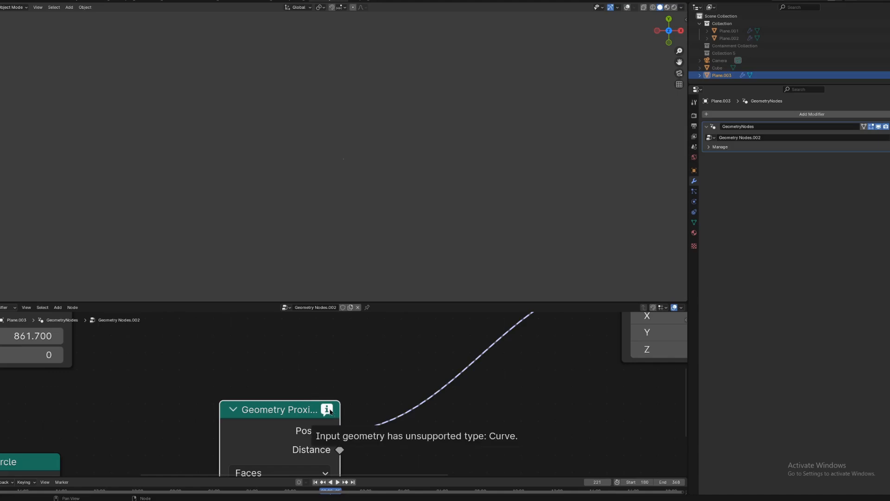
left_click(115, 423)
middle_click_drag(141, 438, 265, 330)
left_click_drag(158, 352, 105, 332)
scroll(205, 362, "down", 2)
scroll(205, 363, "down", 3)
middle_click_drag(362, 373, 371, 446)
left_click_drag(378, 406, 406, 406)
middle_click_drag(274, 469, 286, 382)
Insert a Curve to Mesh node on the link between Curve Circle and Geometry Proximity and align it with them
key("shift+a")
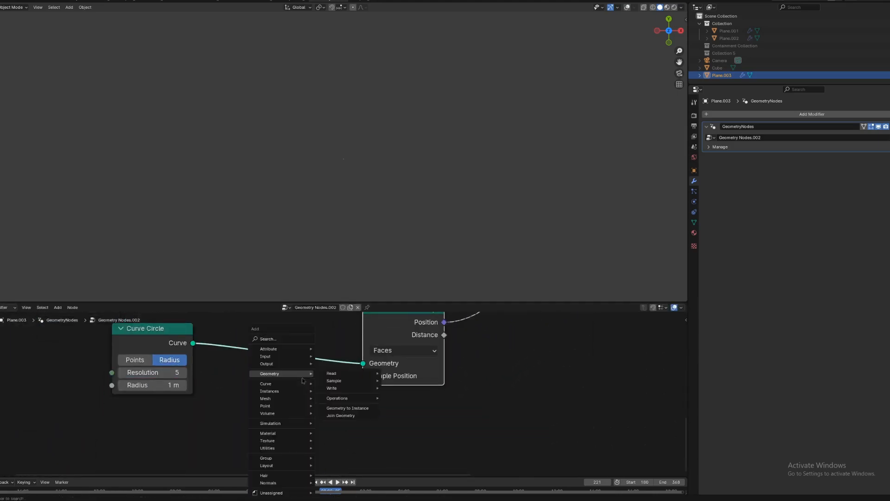
mouse_move(360, 408)
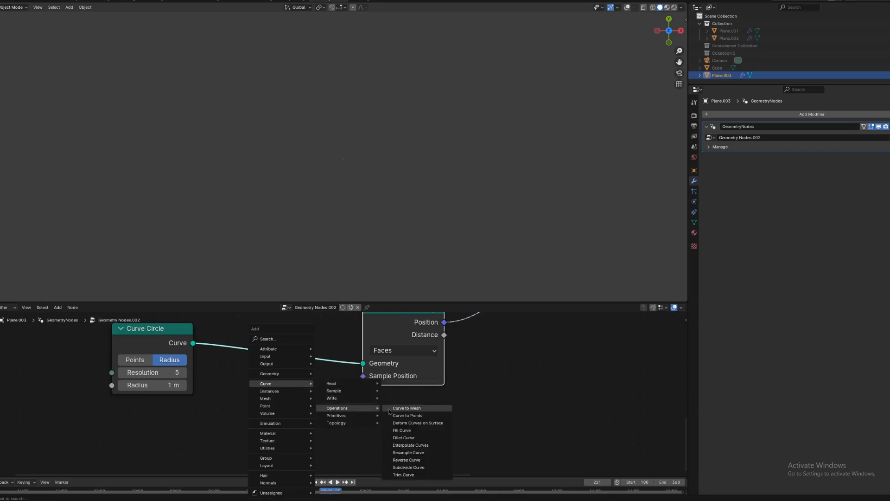
left_click(408, 409)
left_click(281, 341)
middle_click_drag(396, 413, 294, 482)
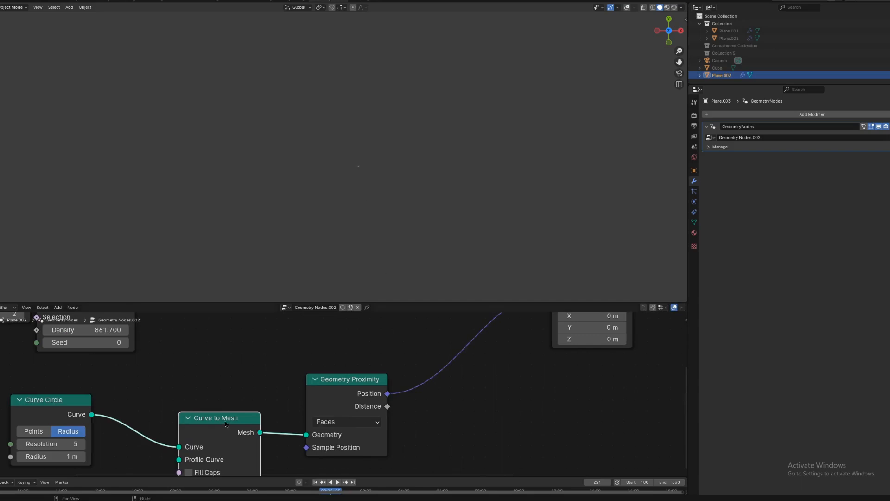
left_click_drag(207, 419, 191, 396)
scroll(542, 387, "down", 8)
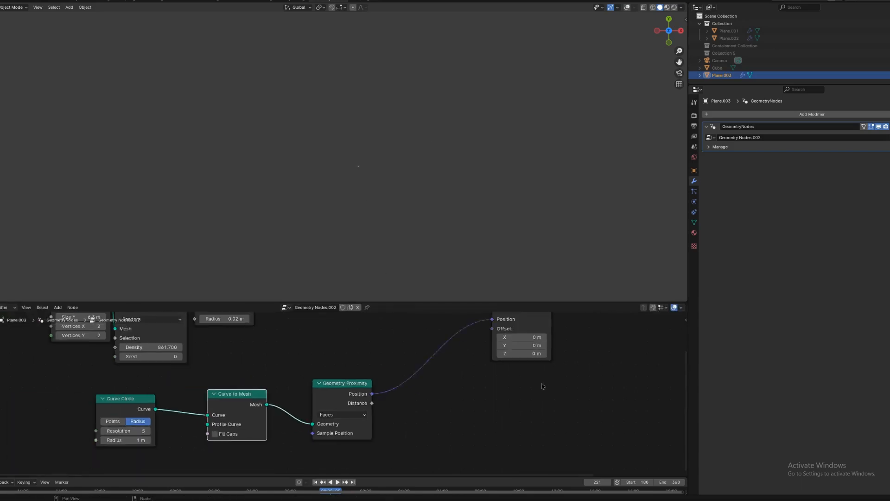
Route Curve to Mesh directly to the Group Output and inspect the outline with overlays and wireframe shading temporarily enabled
middle_click_drag(556, 375, 484, 400)
left_click_drag(210, 428, 554, 359)
left_click(627, 7)
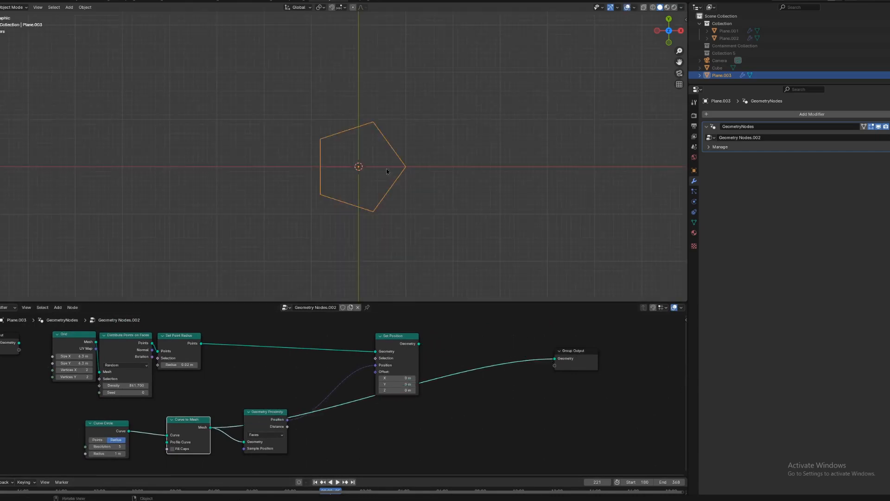
scroll(388, 172, "up", 3)
middle_click_drag(387, 172, 390, 170)
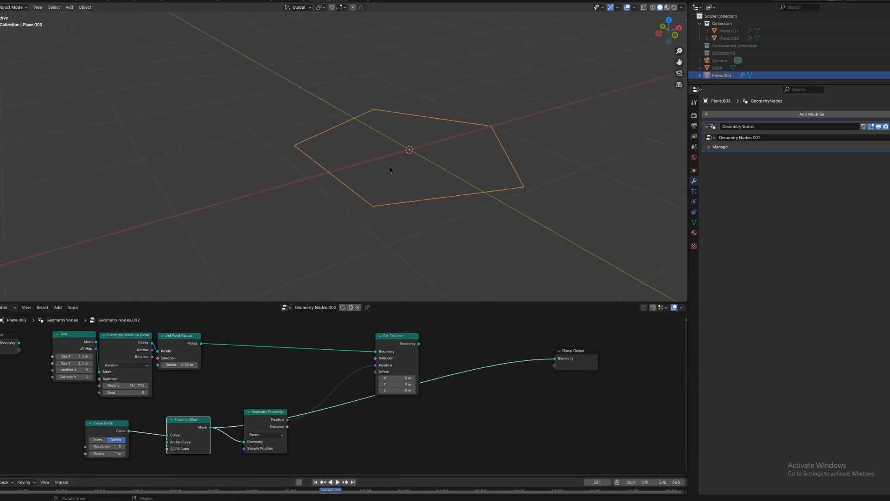
left_click(655, 8)
left_click(627, 8)
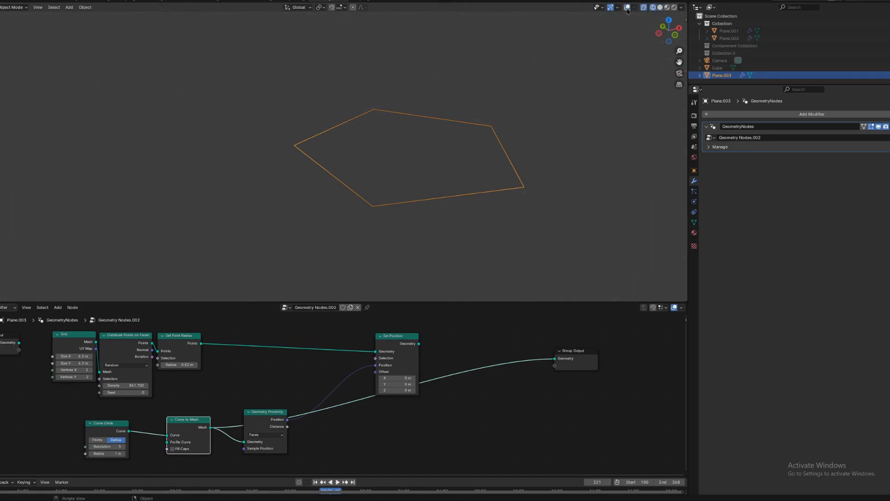
left_click(628, 8)
left_click(628, 7)
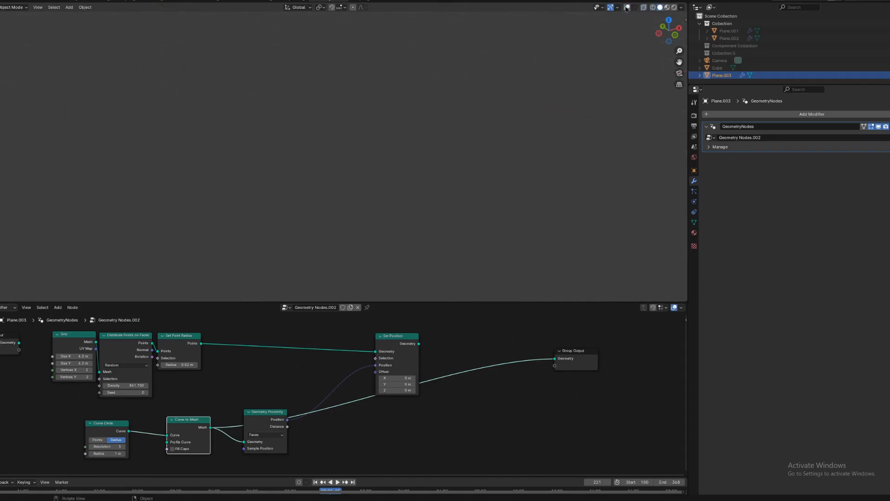
Reconnect Set Position's Geometry to the Group Output and set Geometry Proximity's target geometry to Edges
left_click_drag(268, 425, 280, 380)
left_click_drag(419, 344, 554, 358)
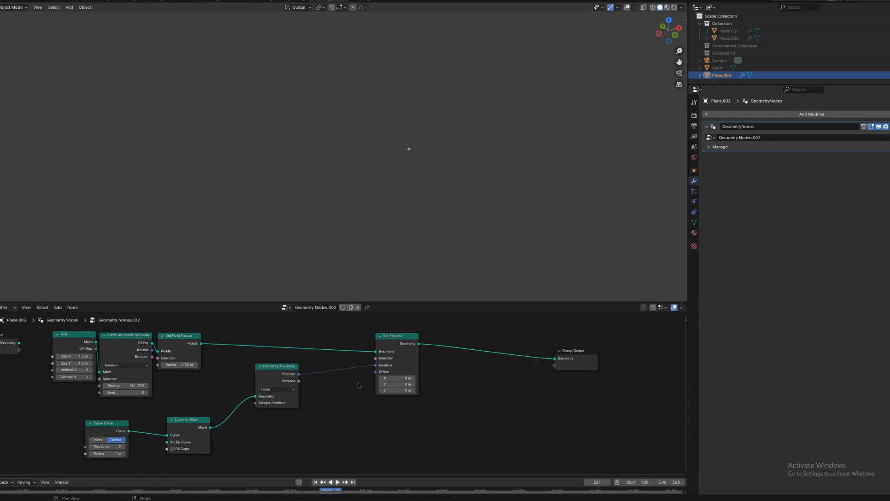
left_click(277, 389)
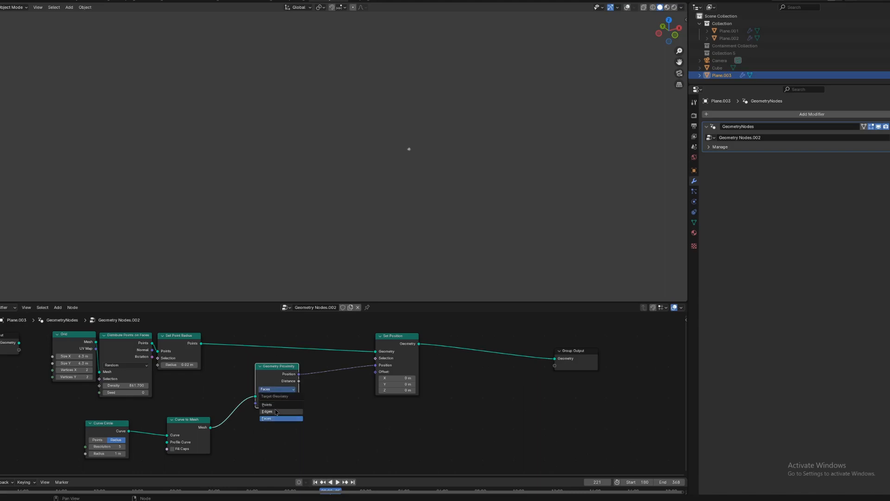
left_click(275, 411)
middle_click_drag(452, 152, 459, 200)
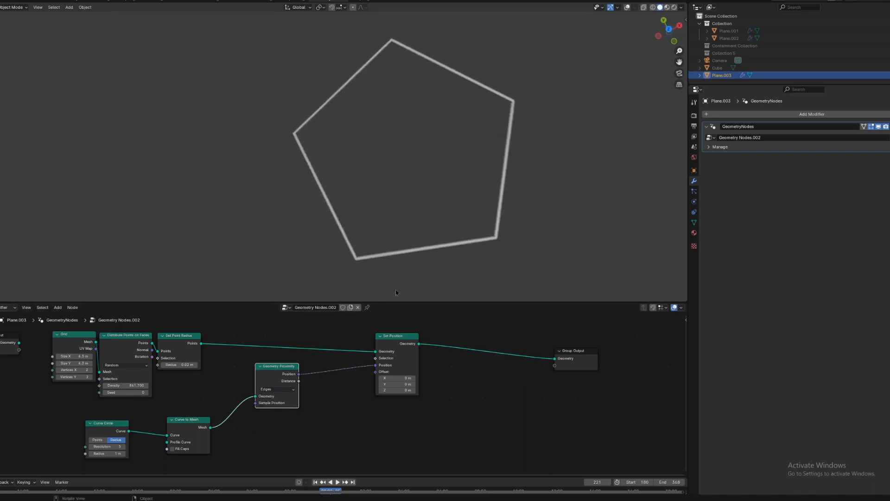
Rearrange Curve Circle, Curve to Mesh and Geometry Proximity to leave a gap after the Curve Circle
mouse_move(107, 446)
left_mouse_down()
mouse_move(96, 446)
mouse_move(131, 446)
mouse_move(105, 446)
left_mouse_up()
left_click_drag(95, 434, 40, 422)
mouse_move(195, 418)
left_mouse_down()
mouse_move(197, 400)
mouse_move(202, 411)
left_mouse_up()
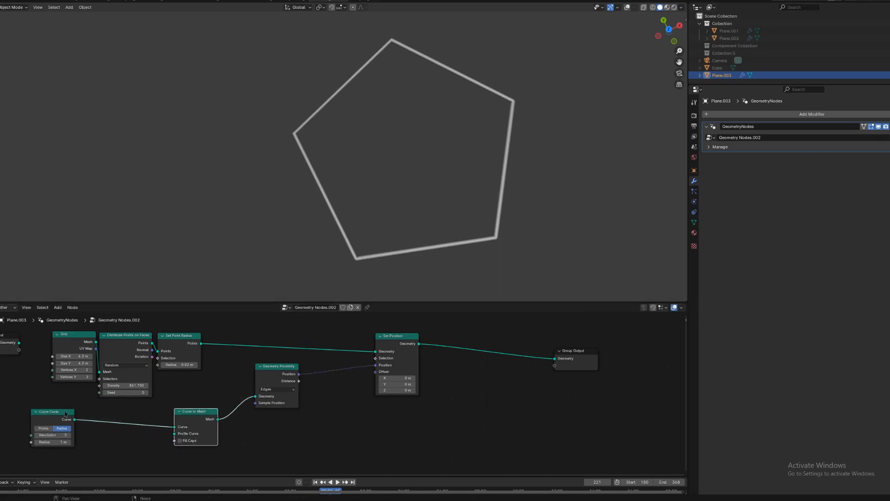
mouse_move(58, 412)
left_mouse_down()
mouse_move(94, 432)
mouse_move(59, 417)
left_mouse_up()
left_click_drag(286, 376, 253, 423)
middle_click_drag(227, 426, 249, 378)
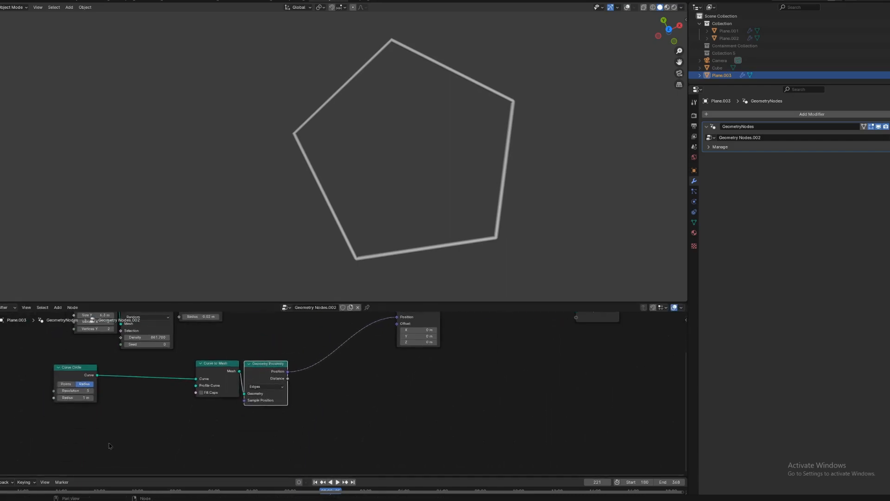
Insert a Fillet Curve node between Curve Circle and Curve to Mesh
key("shift+a")
mouse_move(101, 423)
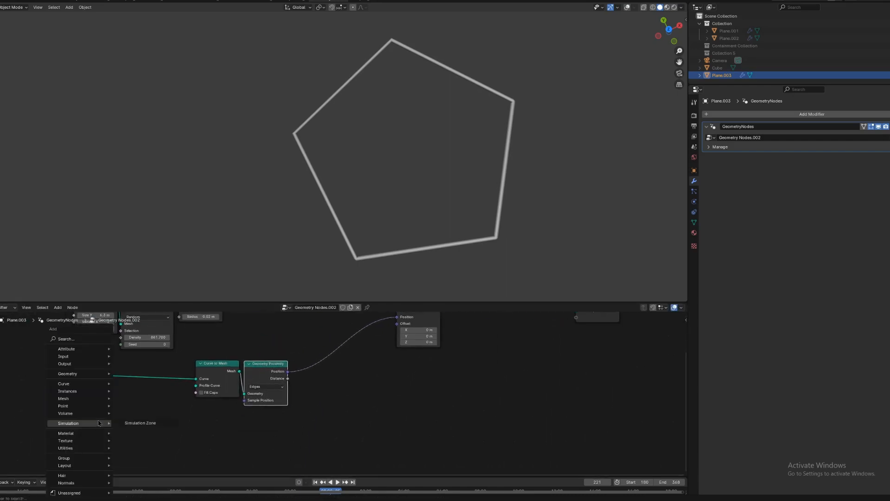
mouse_move(94, 386)
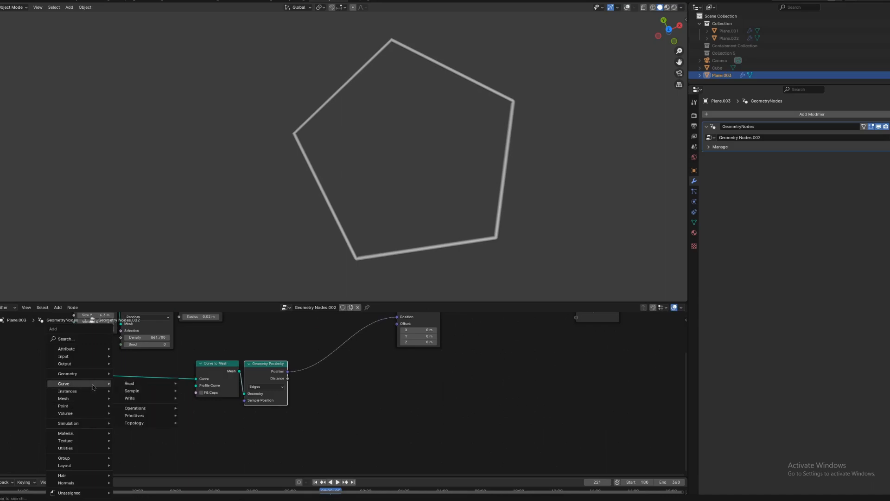
mouse_move(152, 409)
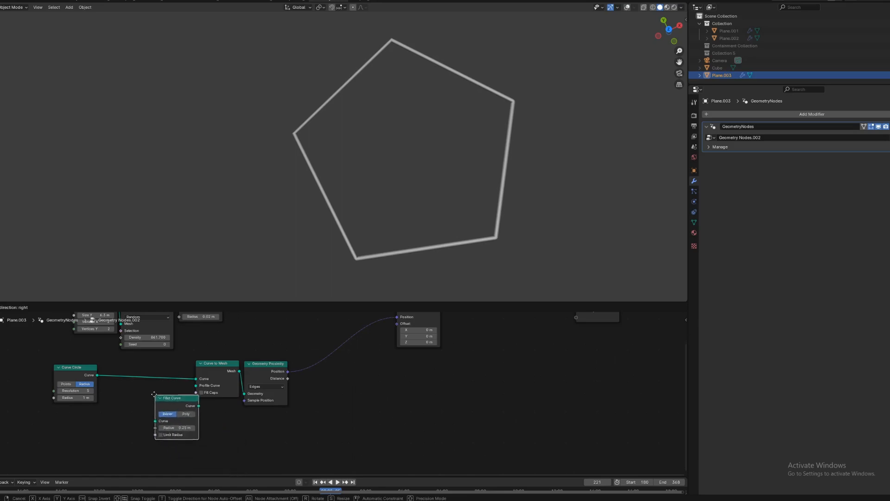
left_click(127, 362)
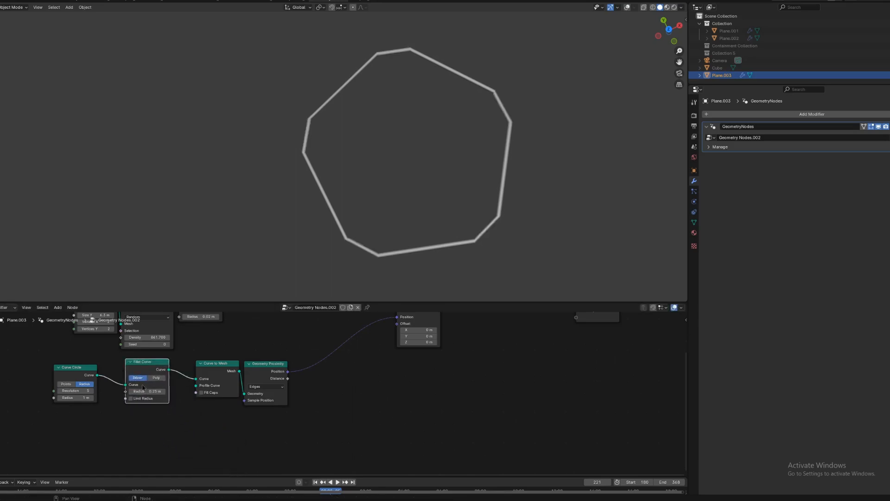
Switch the Fillet Curve to Poly mode and set its radius to 2.74 m, leaving Limit Radius off
left_click(157, 378)
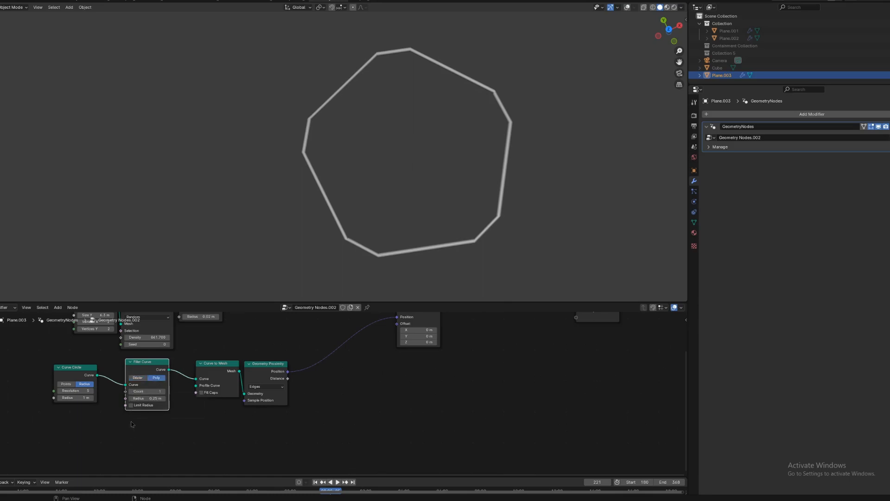
mouse_move(147, 397)
left_mouse_down()
mouse_move(185, 397)
mouse_move(130, 398)
mouse_move(199, 398)
mouse_move(154, 392)
left_mouse_up()
left_click(130, 404)
scroll(159, 388, "down", 1)
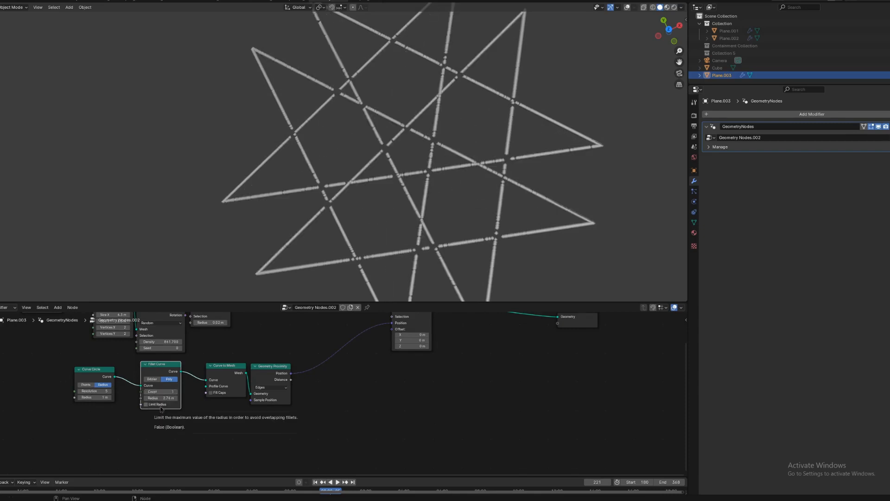
Make room after the Fillet Curve, insert a duplicate of it in the chain and set the duplicate's radius to 0.6 m
left_click_drag(215, 417, 315, 363)
left_click_drag(228, 372, 301, 366)
left_click_drag(173, 364, 154, 368)
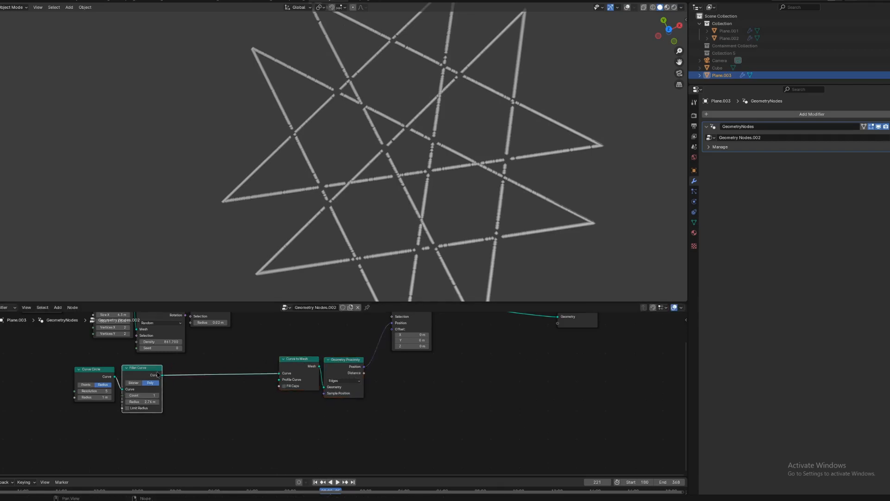
key("shift+d")
left_click(213, 377)
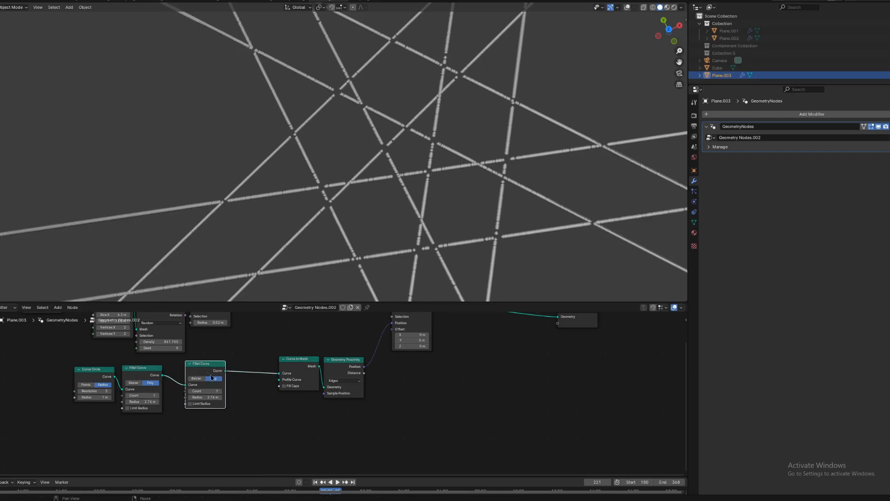
left_click_drag(204, 397, 192, 377)
Insert a third Fillet Curve as a duplicate before Curve to Mesh and set its radius to about 1.66 m
key("shift+d")
left_click(258, 376)
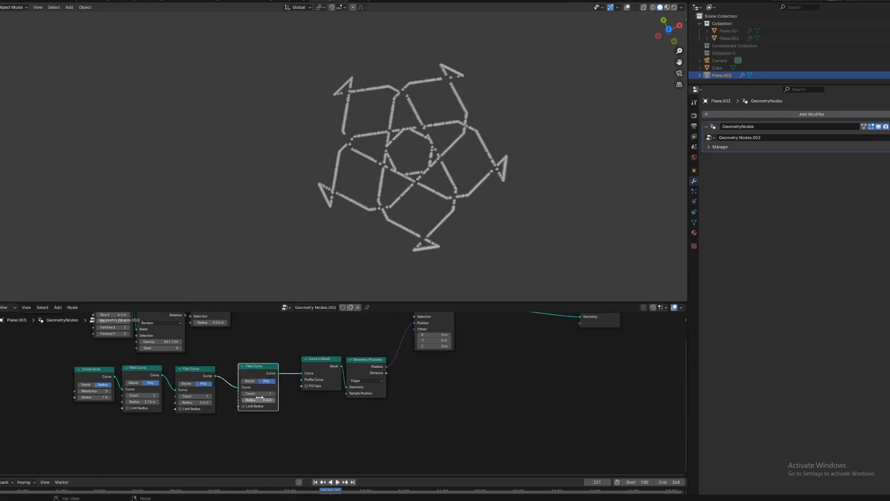
left_click_drag(258, 400, 309, 400)
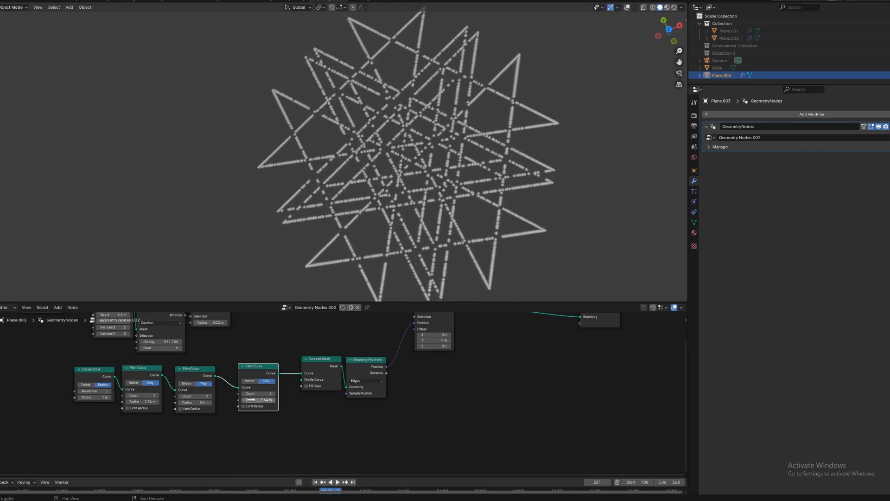
Inspect the filleted mesh by temporarily routing Curve to Mesh to the Group Output with overlays on, and restore the Set Position link
middle_click_drag(371, 374, 256, 387)
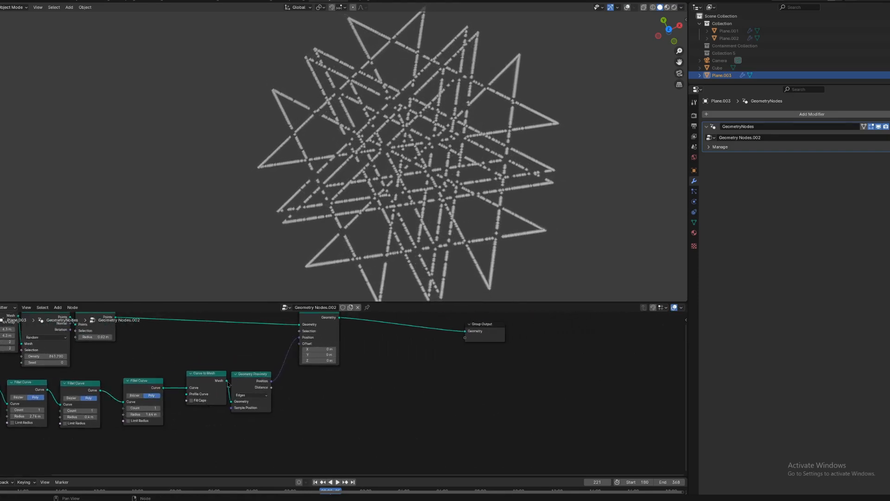
mouse_move(226, 381)
left_click_drag(226, 380, 465, 331)
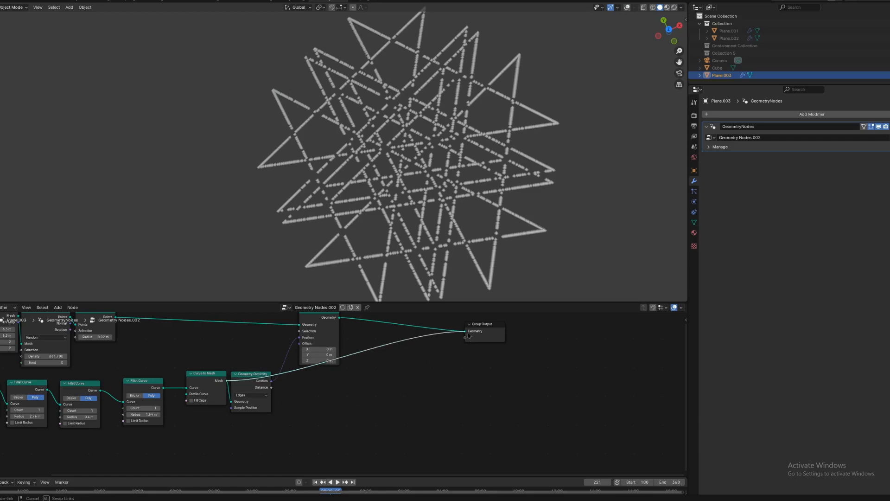
left_click(628, 8)
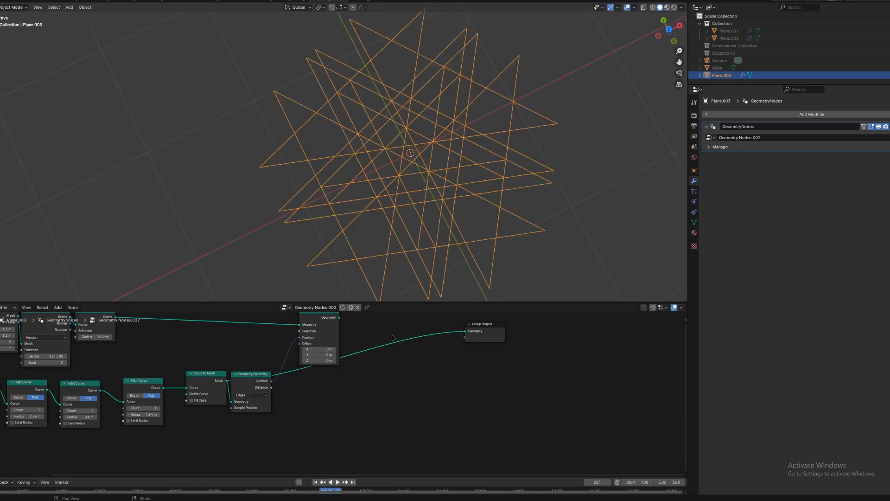
left_click_drag(340, 318, 465, 331)
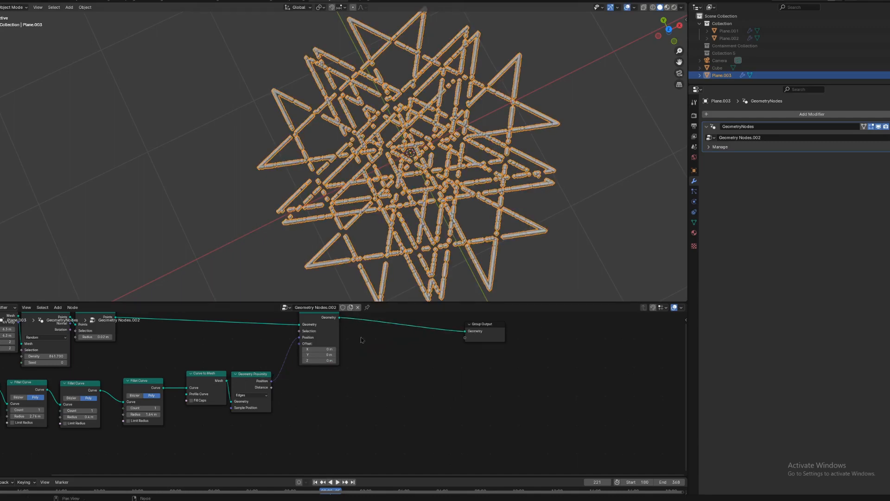
left_click(628, 7)
Insert a fourth Fillet Curve as a duplicate before Curve to Mesh and set its radius to about 0.56 m
middle_click_drag(146, 371, 337, 348)
left_click_drag(320, 362, 305, 365)
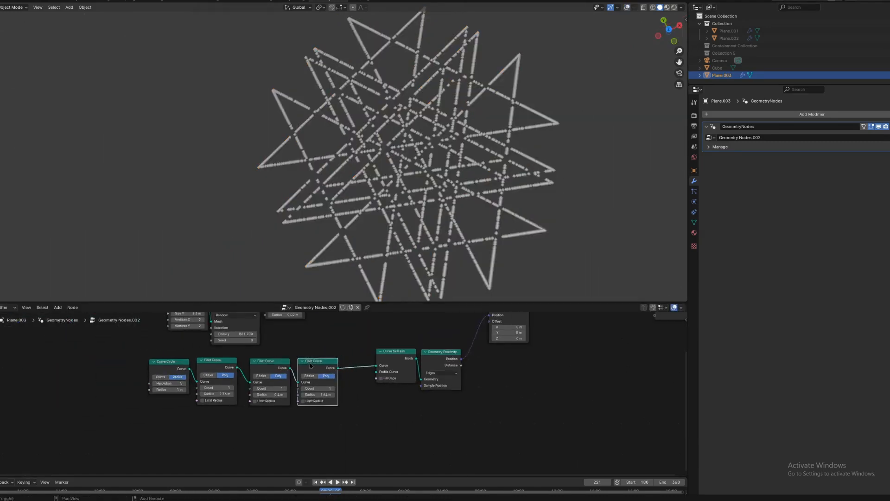
key("shift+d")
left_click(366, 361)
left_click_drag(380, 391, 343, 391)
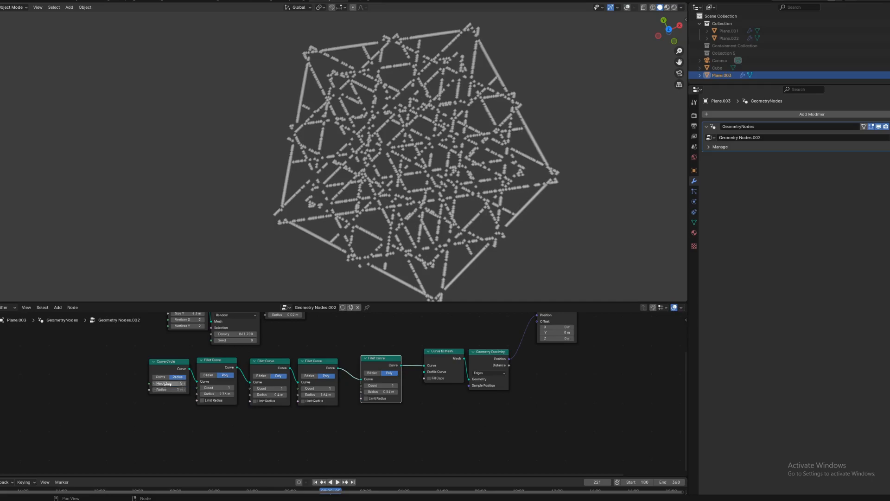
Set the Curve Circle's resolution to 14 and its radius to about 0.33 m
mouse_move(170, 383)
left_mouse_down()
mouse_move(186, 383)
mouse_move(161, 383)
mouse_move(188, 383)
mouse_move(126, 389)
mouse_move(160, 389)
left_mouse_up()
scroll(455, 198, "down", 5)
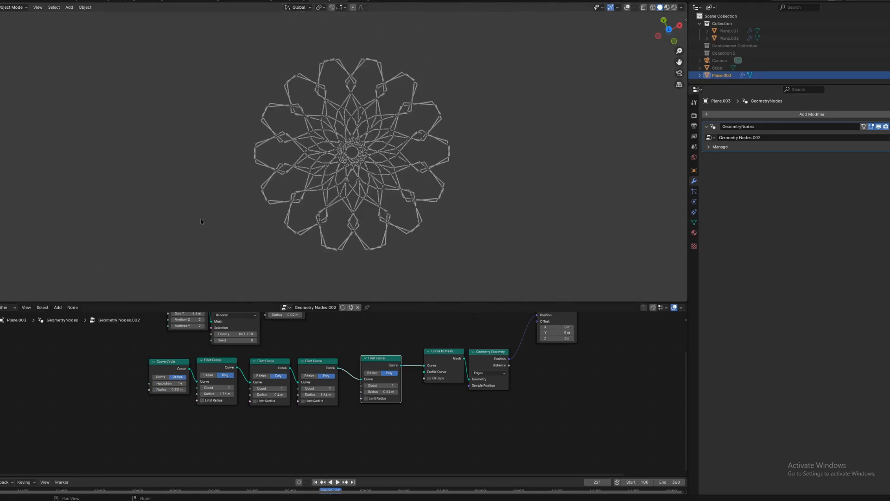
scroll(400, 186, "up", 3)
Move the Set Position node closer to the Group Output to free space after Geometry Proximity
middle_click_drag(541, 387, 384, 424)
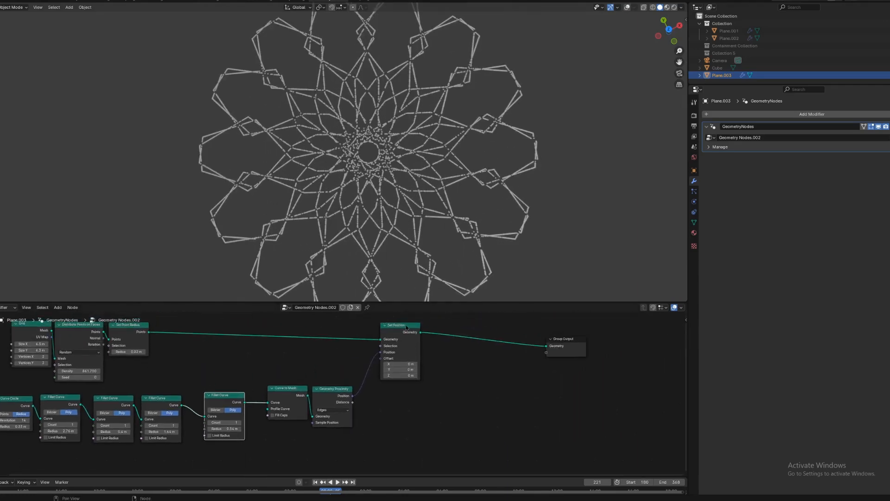
left_click_drag(406, 319, 436, 327)
key("g")
left_click(523, 317)
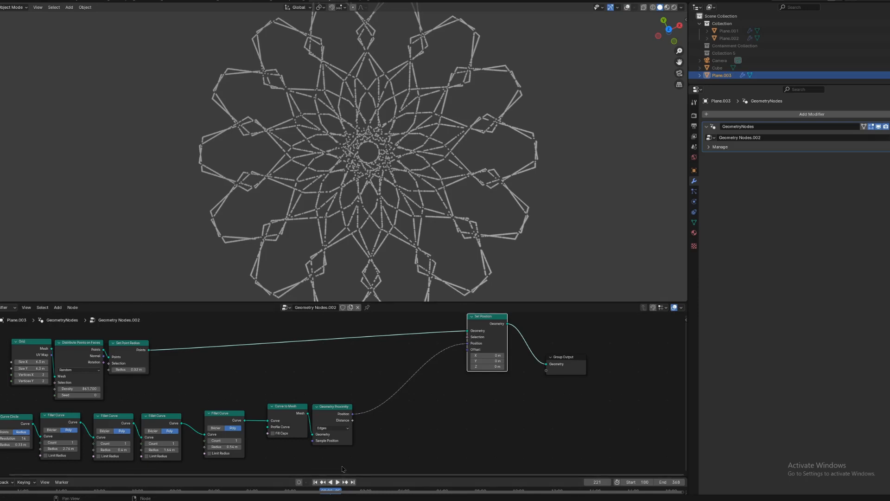
Add a Vector Math node after Geometry Proximity and place a duplicate of it beside the first
middle_click_drag(446, 434, 371, 419)
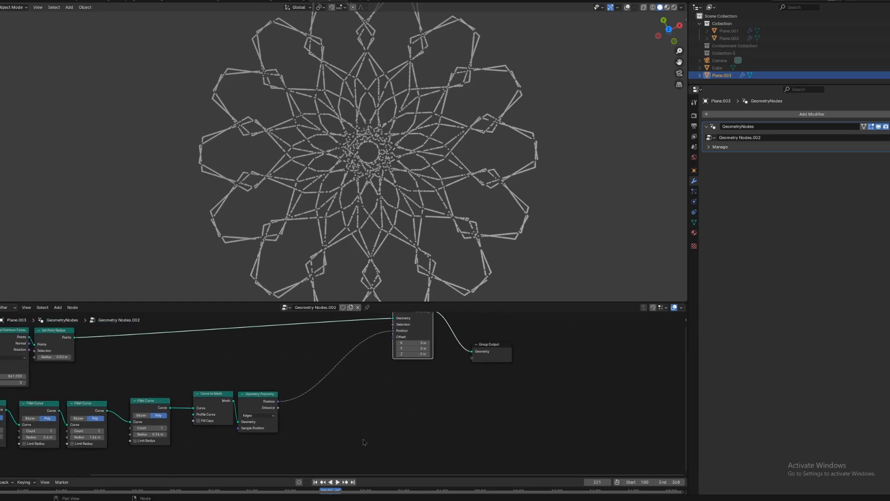
key("shift+a")
mouse_move(364, 447)
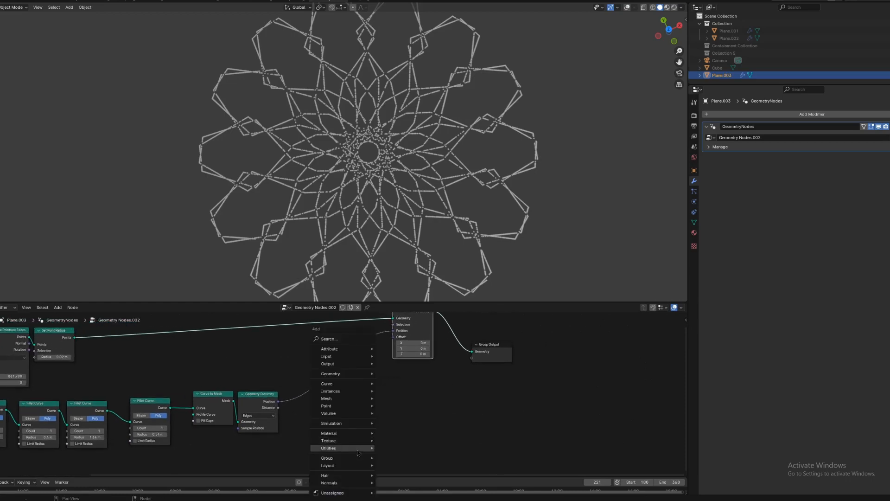
mouse_move(403, 376)
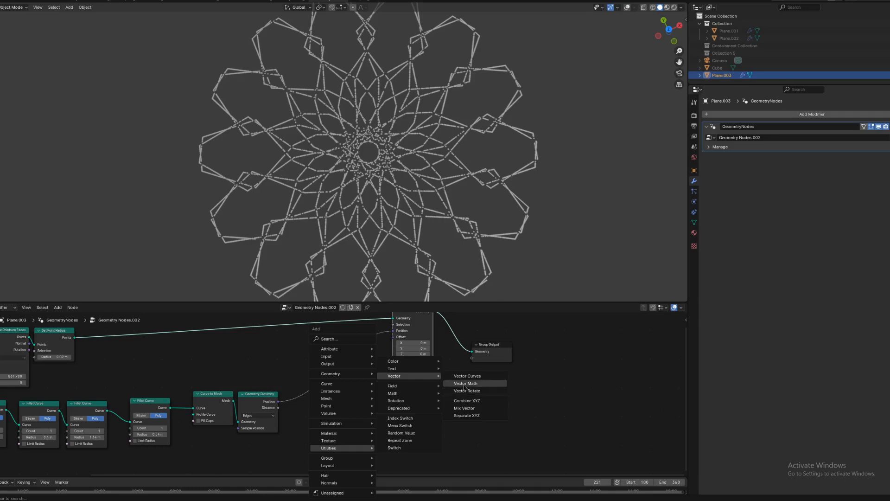
left_click(468, 393)
left_click(321, 404)
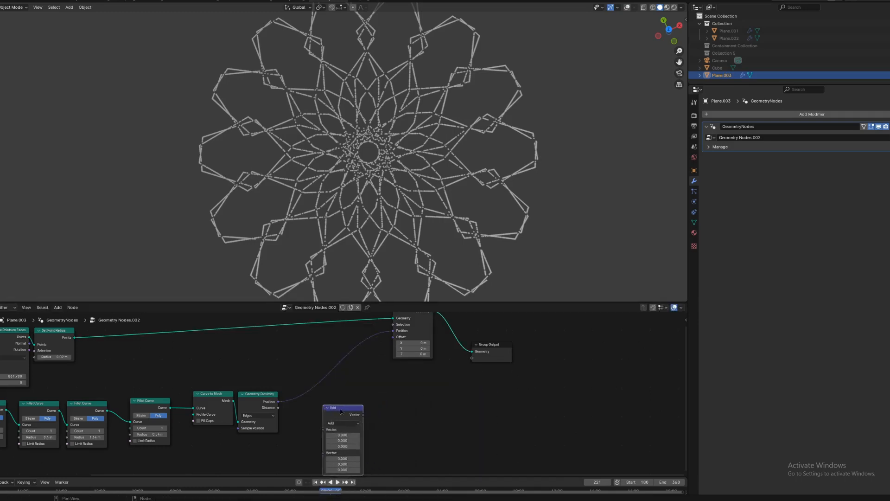
key("shift+d")
left_click(400, 385)
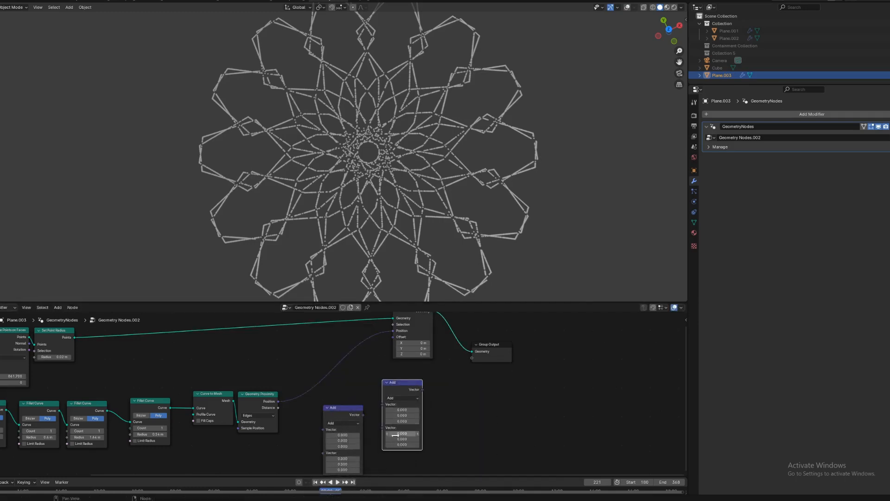
middle_click_drag(383, 458, 384, 418)
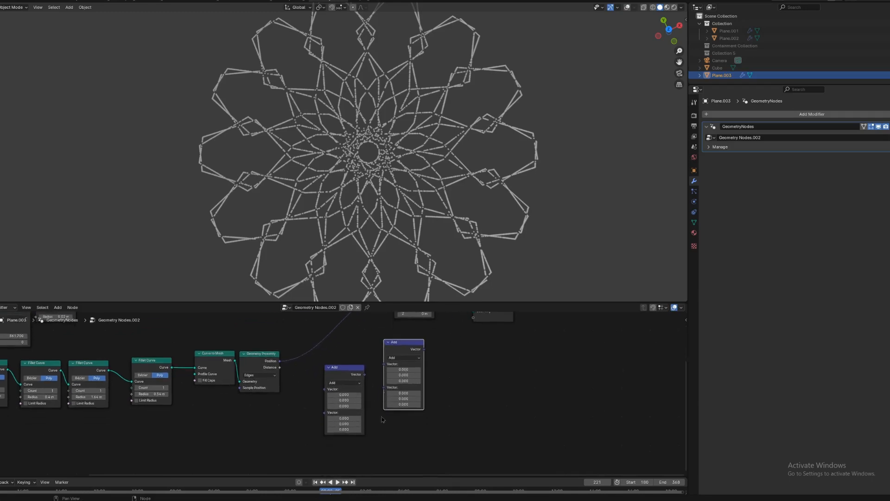
Change the first Vector Math node's operation to Dot Product and place it just below the level of Geometry Proximity
left_click(355, 383)
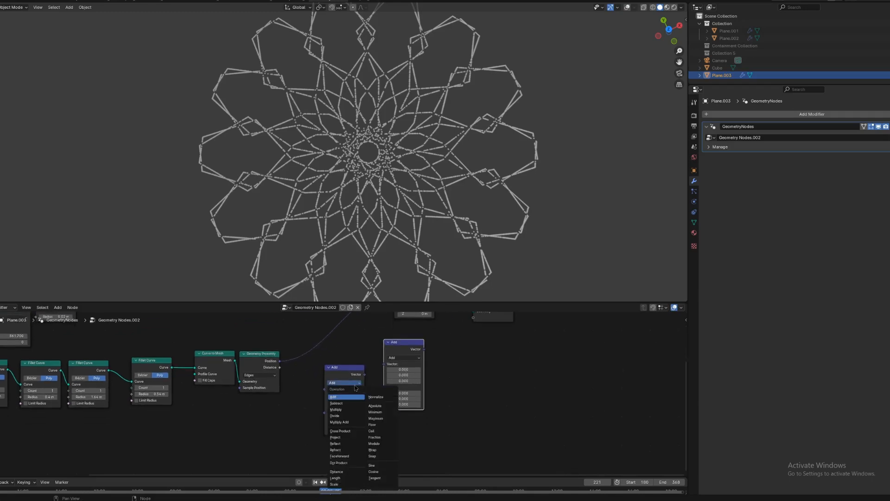
scroll(356, 385, "up", 4)
left_click(362, 371)
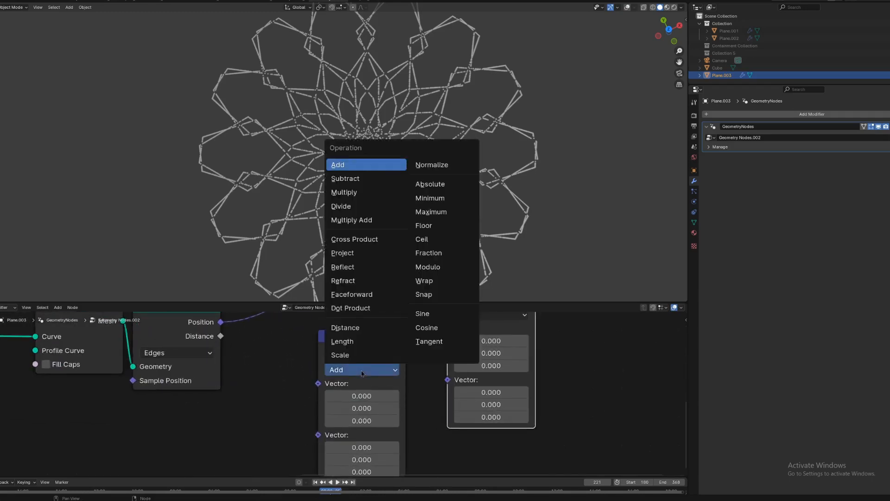
left_click(361, 312)
left_click_drag(364, 336, 345, 357)
scroll(345, 359, "down", 1)
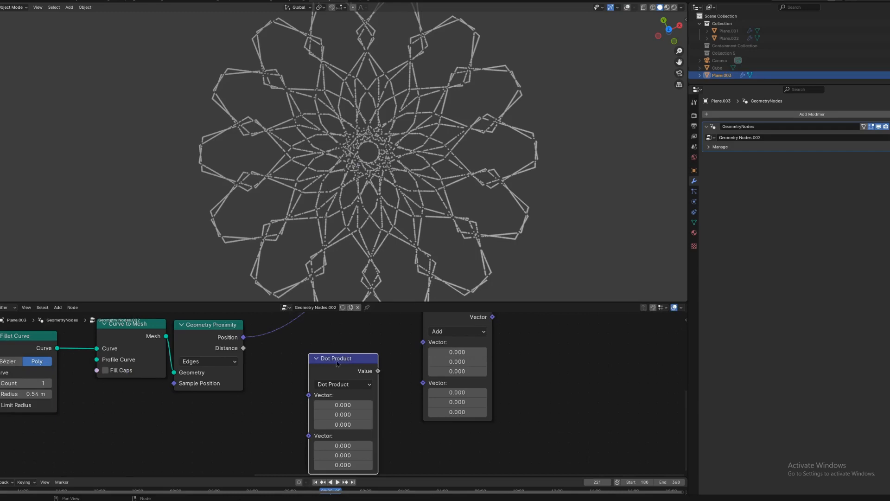
left_click_drag(338, 368, 333, 378)
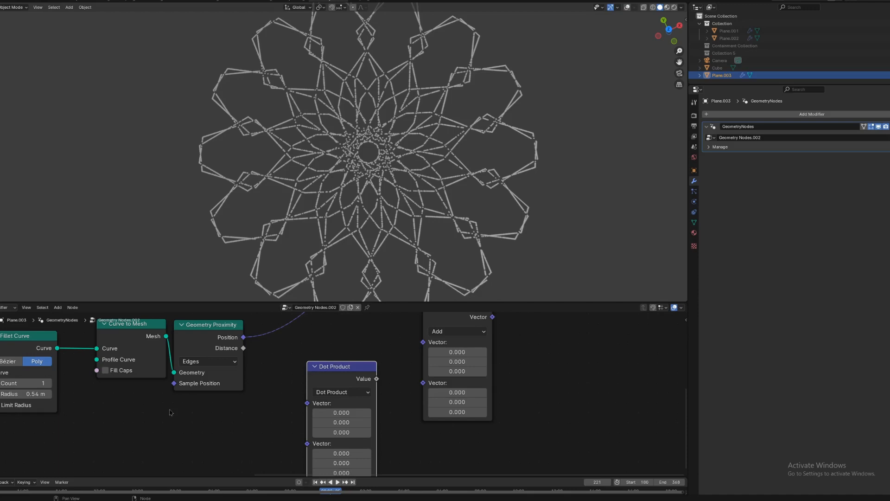
Change the duplicated Vector Math node's operation to Divide and shift it slightly
scroll(373, 379, "down", 2)
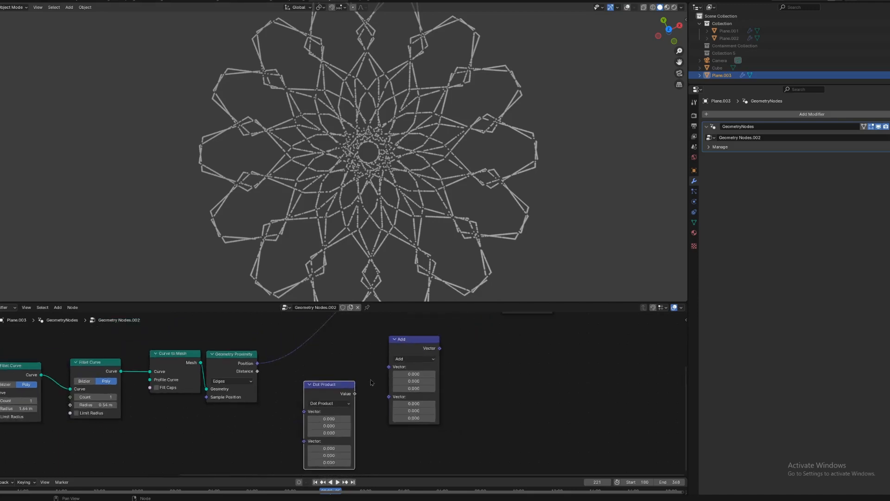
left_click(405, 360)
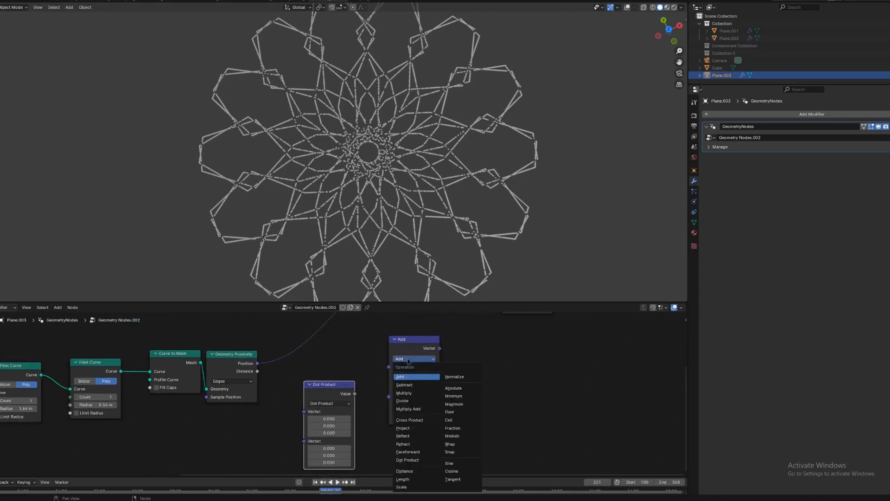
left_click(408, 391)
left_click_drag(419, 348, 411, 339)
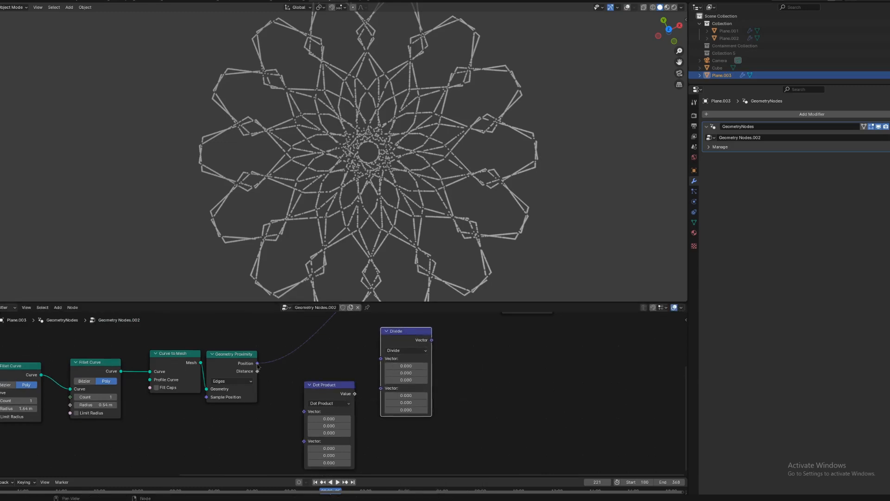
Link Geometry Proximity's Position to Divide's first vector and Distance to Dot Product, and feed Dot Product's Value into Divide's second vector
left_click_drag(257, 364, 377, 362)
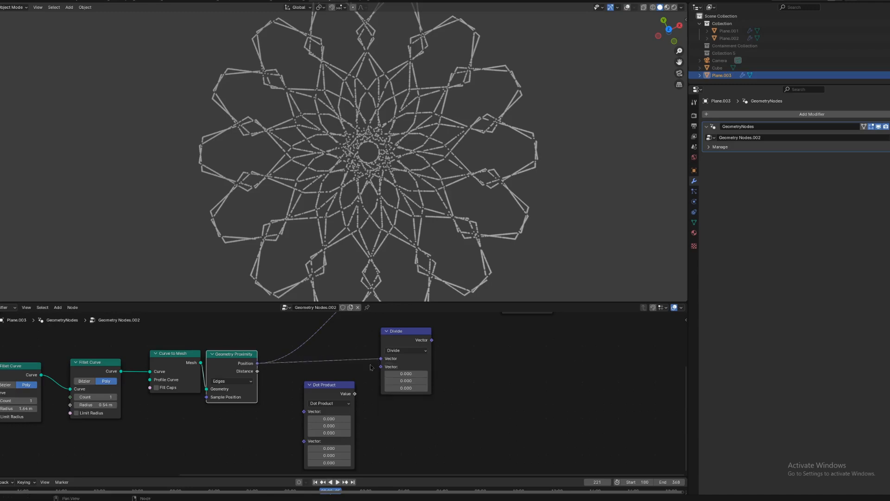
left_click_drag(258, 372, 304, 412)
left_click_drag(355, 393, 381, 367)
Drive Set Position's Offset instead of its Position with the Divide output, and move Set Position and Group Output farther along
middle_click_drag(417, 345, 385, 389)
left_click_drag(399, 384, 369, 362)
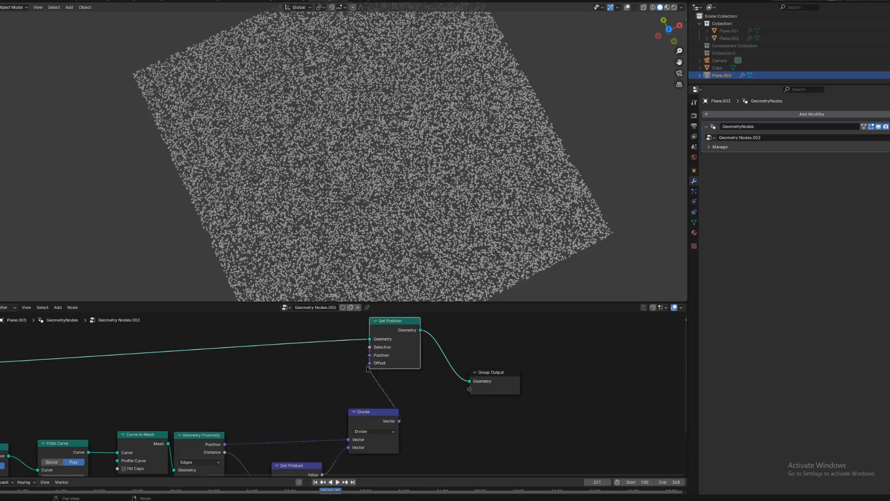
left_click_drag(396, 330, 431, 355)
left_click_drag(491, 375, 562, 368)
left_click_drag(430, 354, 478, 368)
left_click_drag(458, 404, 453, 397)
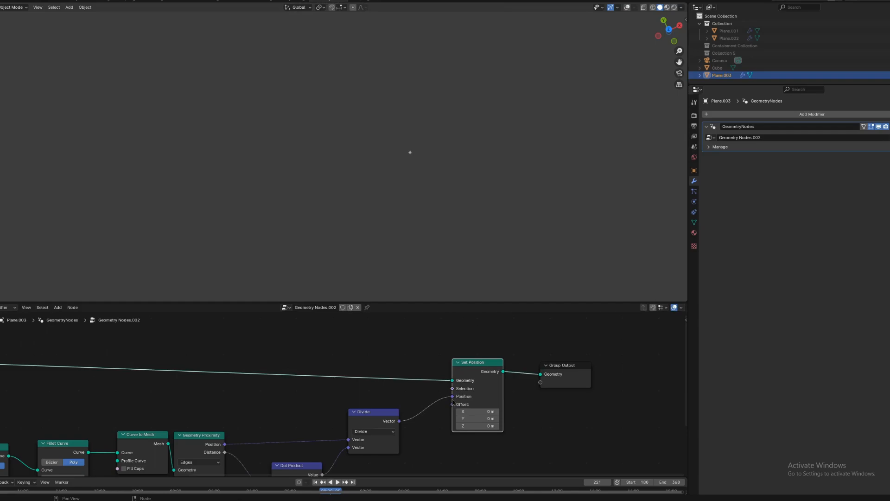
left_click_drag(453, 396, 451, 405)
Raise the Z component of the Dot Product node's second vector to 71.3
scroll(399, 240, "down", 6)
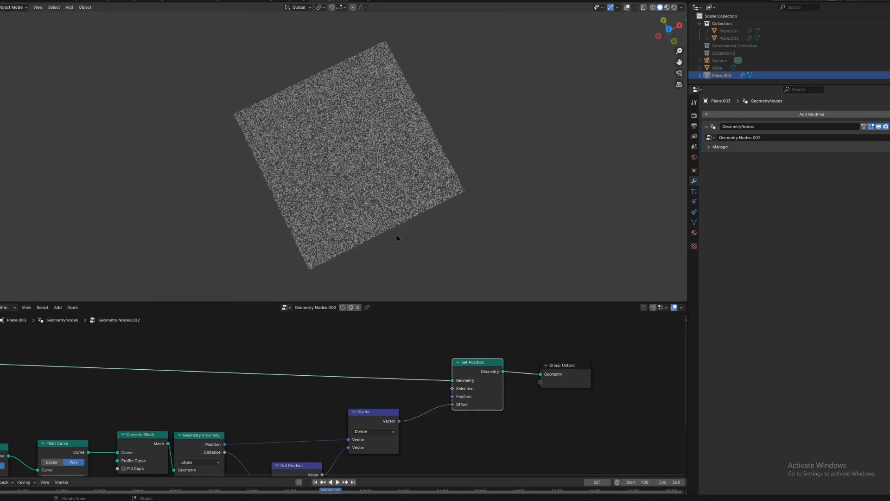
middle_click_drag(326, 414, 433, 321)
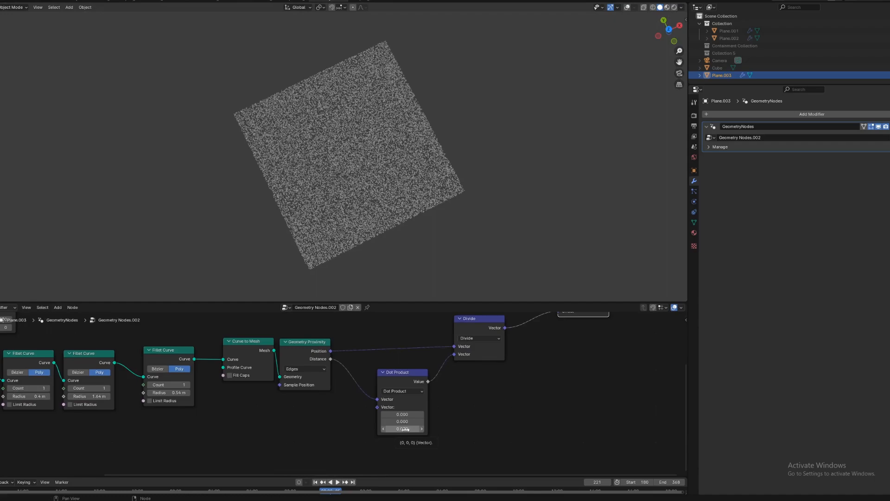
left_click_drag(405, 430, 653, 414)
Set the Set Point Radius node's radius to 0.01 m
middle_click_drag(299, 349, 419, 436)
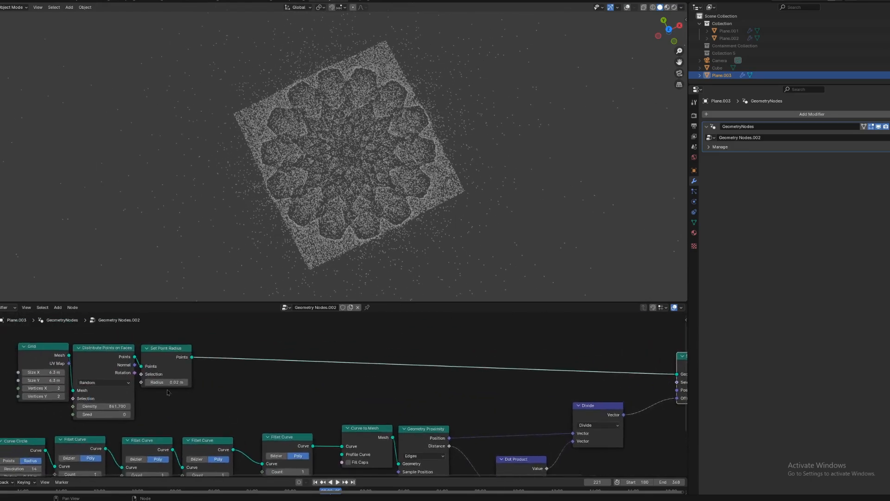
left_click(177, 381)
key("BackSpace")
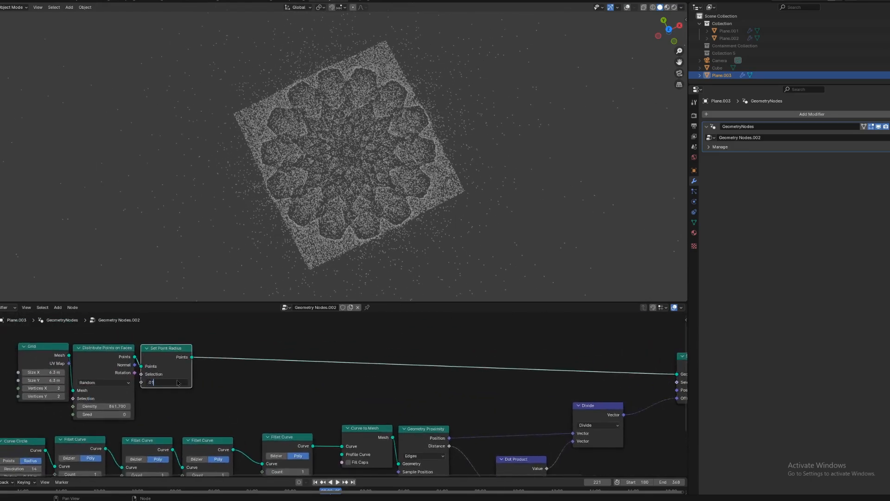
key("Return")
Set the Distribute Points on Faces density to 2000
double_click(124, 405)
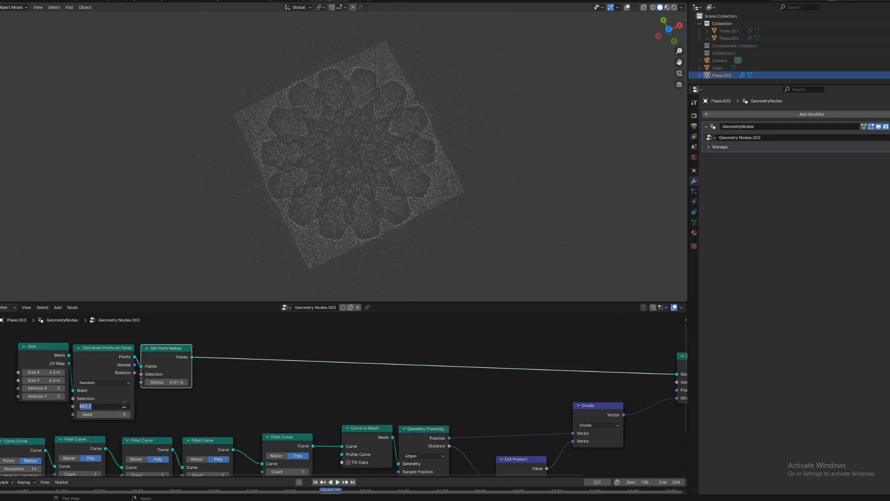
type("20")
type("0")
key("Return")
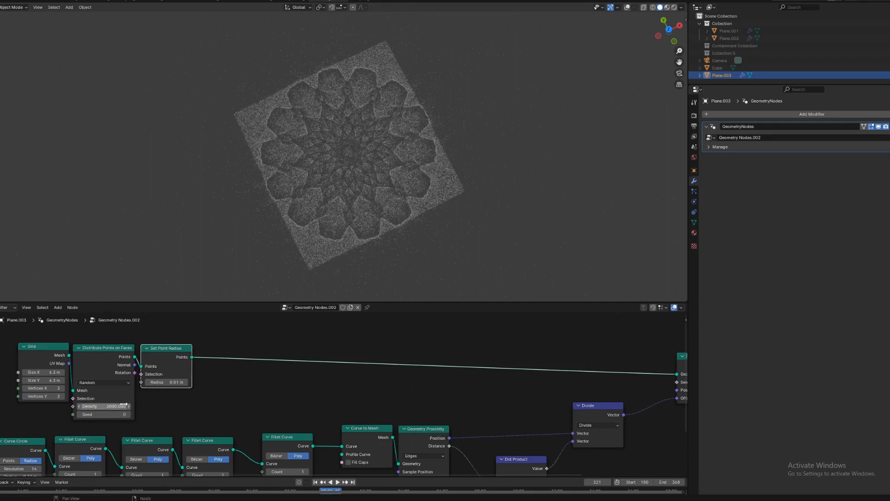
Set the X and Y components of the Dot Product node's second vector to about 44.56
scroll(286, 260, "up", 5)
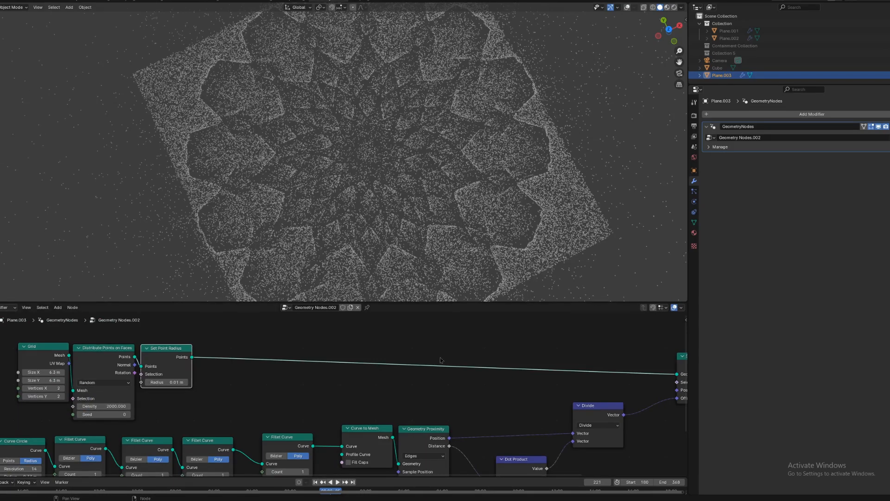
middle_click_drag(440, 360, 410, 291)
mouse_move(490, 438)
left_mouse_down()
mouse_move(490, 431)
mouse_move(584, 431)
mouse_move(482, 432)
left_mouse_up()
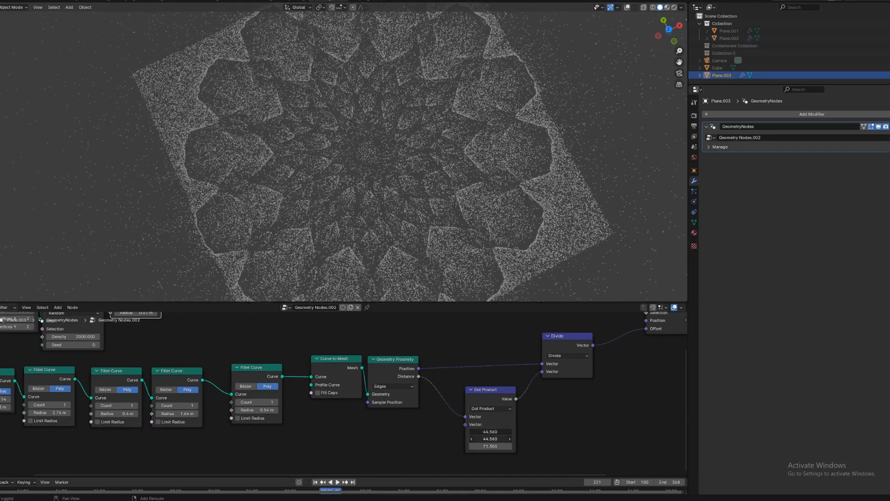
scroll(359, 175, "down", 5)
middle_click_drag(563, 416, 528, 419)
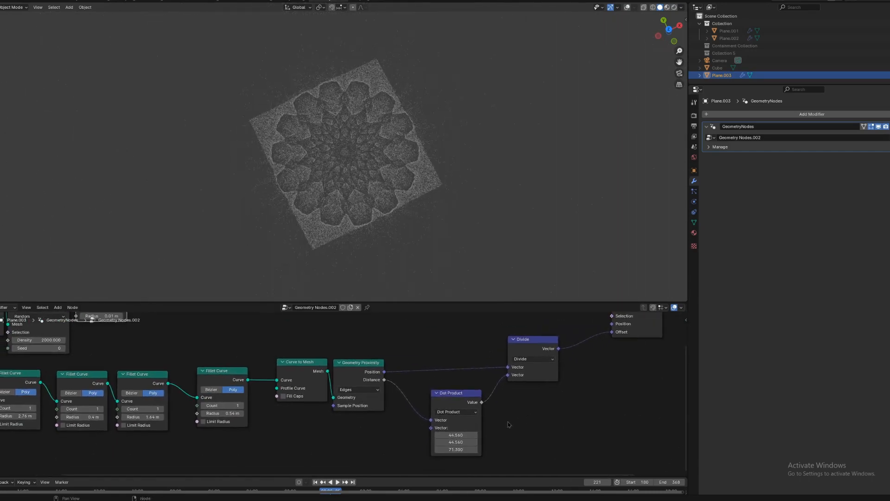
Lower the X and Y components of the Dot Product node's second vector together to about -132.54
scroll(546, 380, "down", 2)
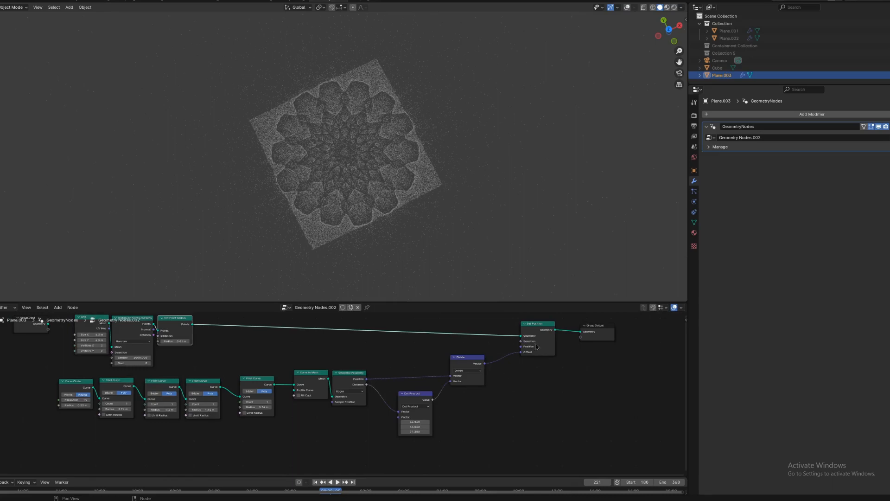
scroll(318, 240, "up", 5)
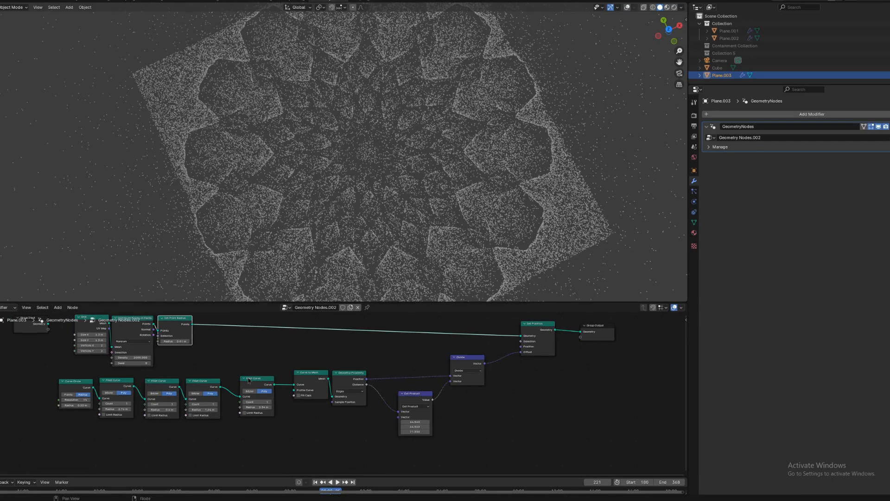
scroll(648, 188, "down", 1)
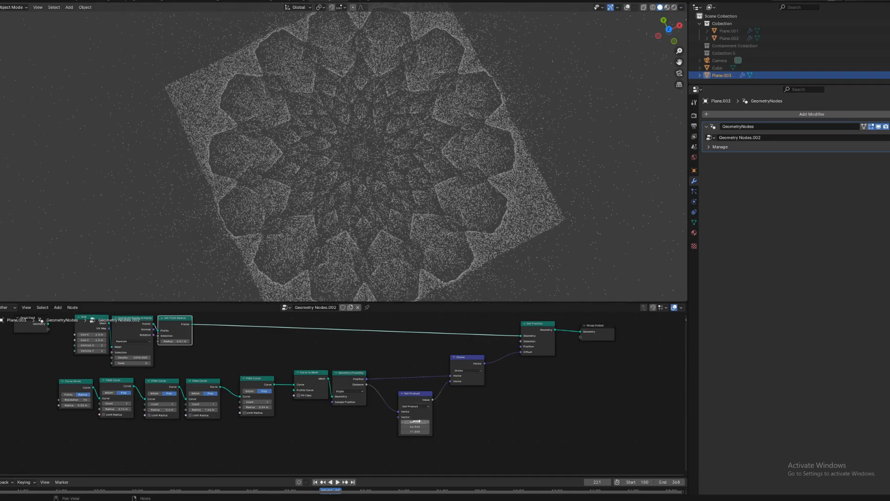
left_click_drag(416, 421, 382, 426)
Inspect how far the points scatter with the viewport overlays temporarily switched on, and hide the overlays again
left_click(628, 8)
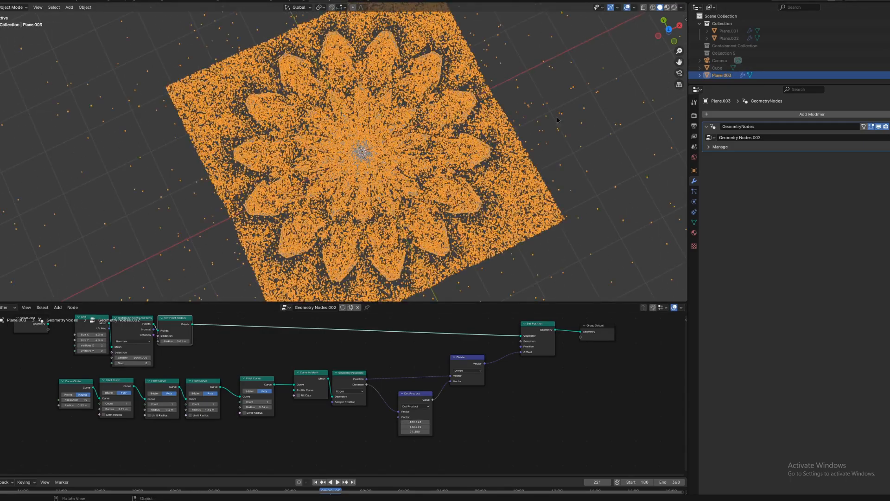
scroll(364, 152, "down", 8)
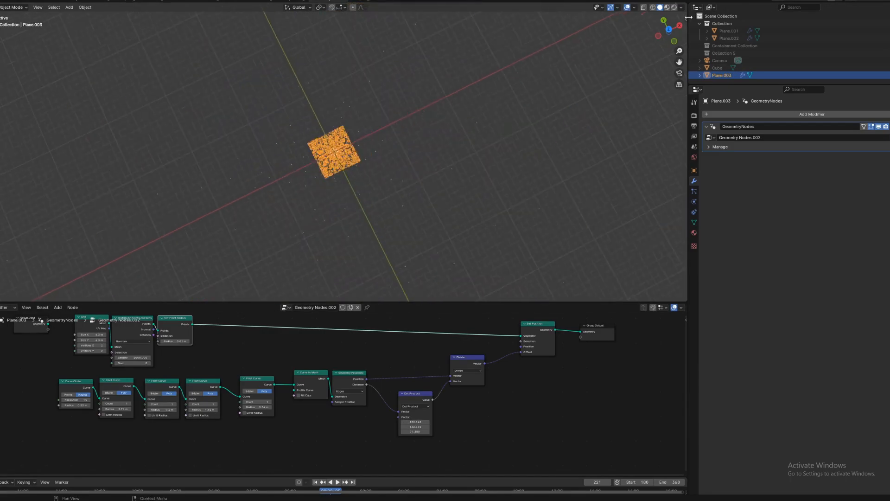
scroll(313, 216, "up", 8)
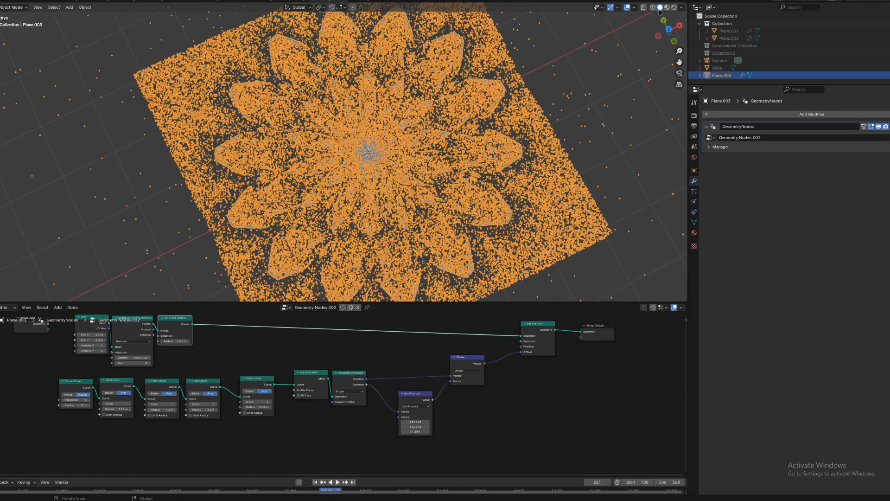
left_click(627, 7)
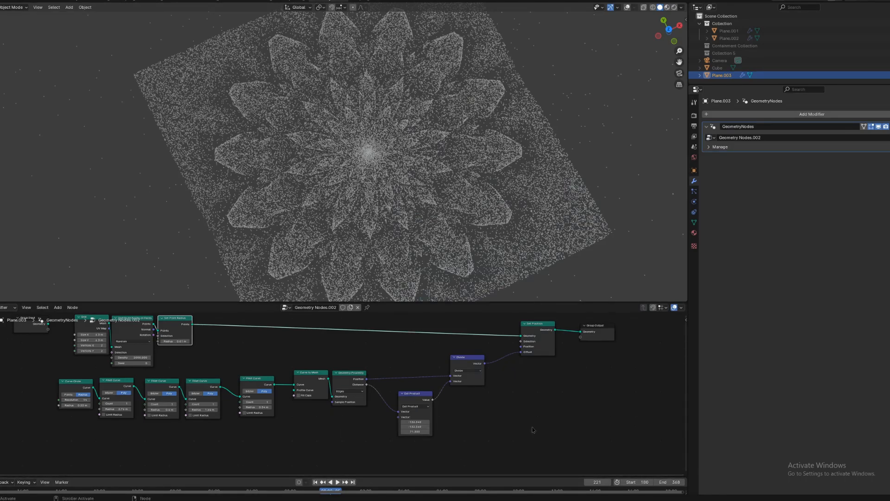
Set the Z component of the Dot Product node's second vector to 0
middle_click_drag(299, 391, 349, 413)
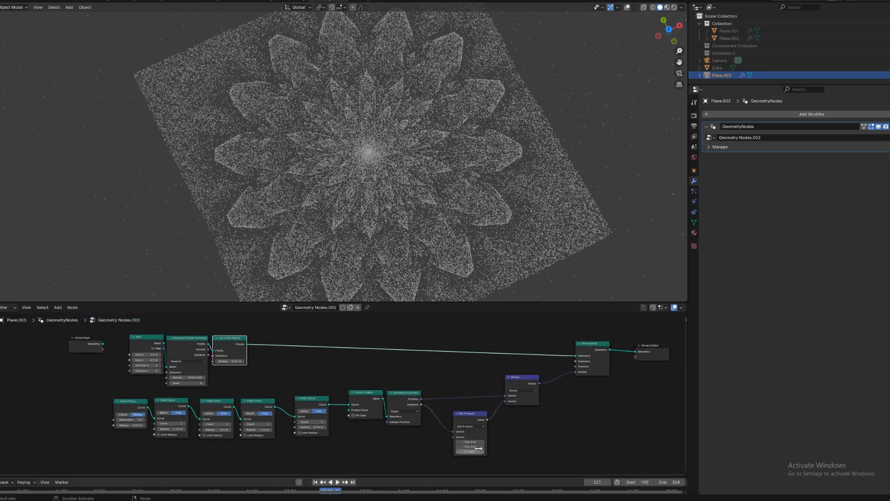
middle_click_drag(486, 441, 478, 401)
scroll(473, 407, "up", 5)
scroll(388, 420, "up", 1)
middle_click_drag(324, 420, 358, 474)
scroll(328, 397, "down", 3)
middle_click_drag(407, 399, 355, 385)
scroll(370, 411, "down", 1)
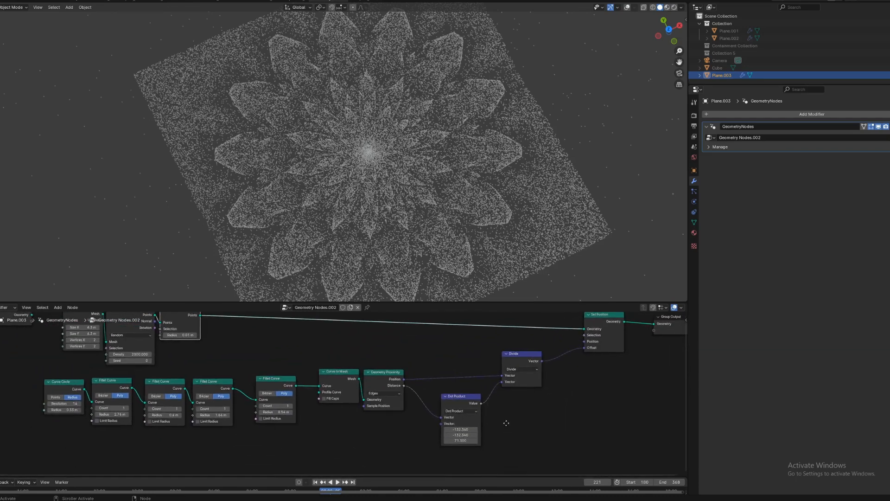
left_click(466, 440)
type("0")
key("Return")
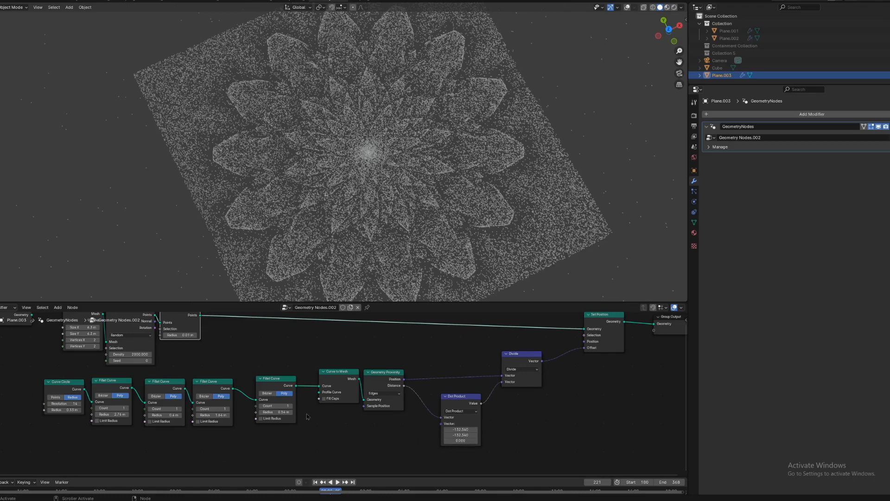
Move the last Fillet Curve node beside its neighbour, and set the Dot Product node's second-vector X and Y components to about 50.26
left_click_drag(289, 389, 271, 391)
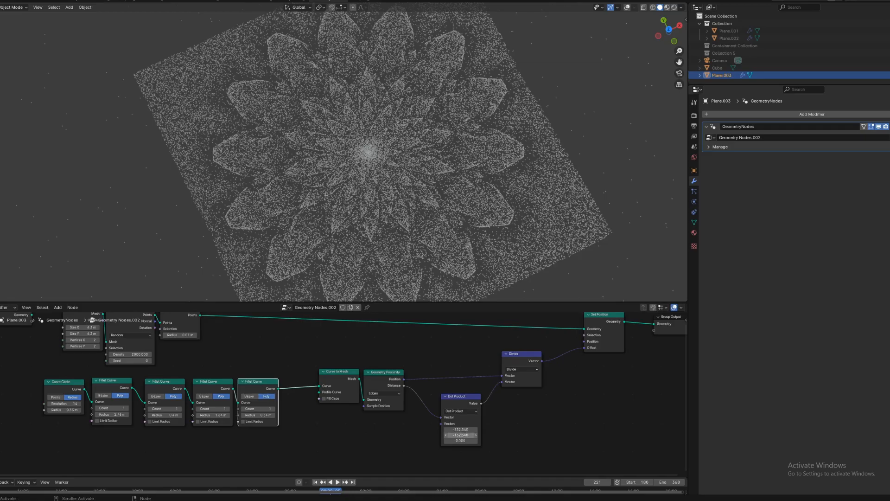
left_click_drag(472, 433, 449, 429)
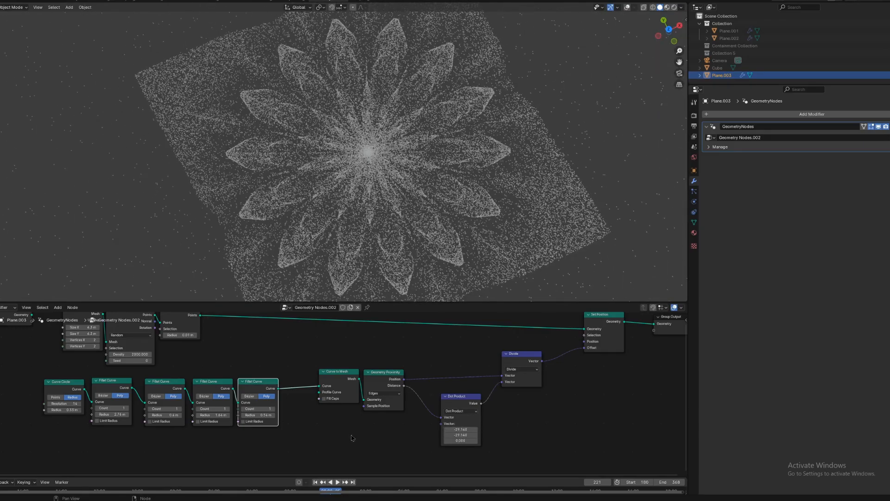
scroll(464, 197, "down", 3)
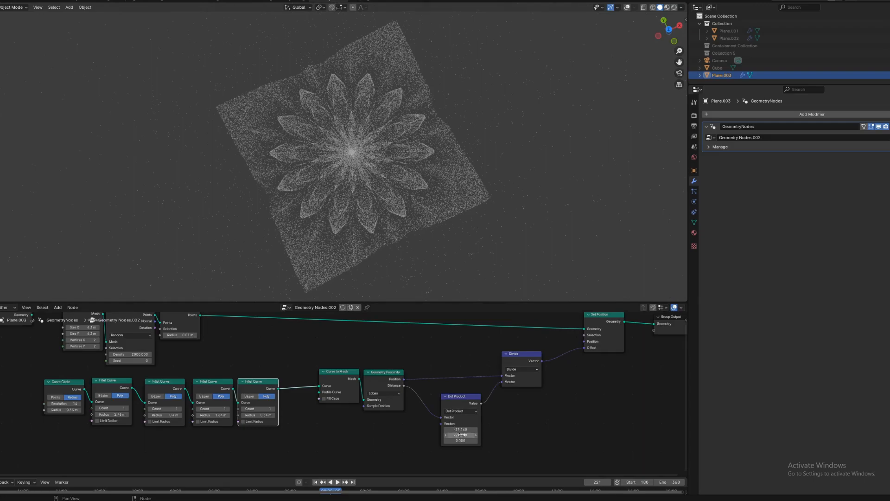
mouse_move(460, 434)
left_mouse_down()
mouse_move(448, 434)
mouse_move(461, 434)
left_mouse_up()
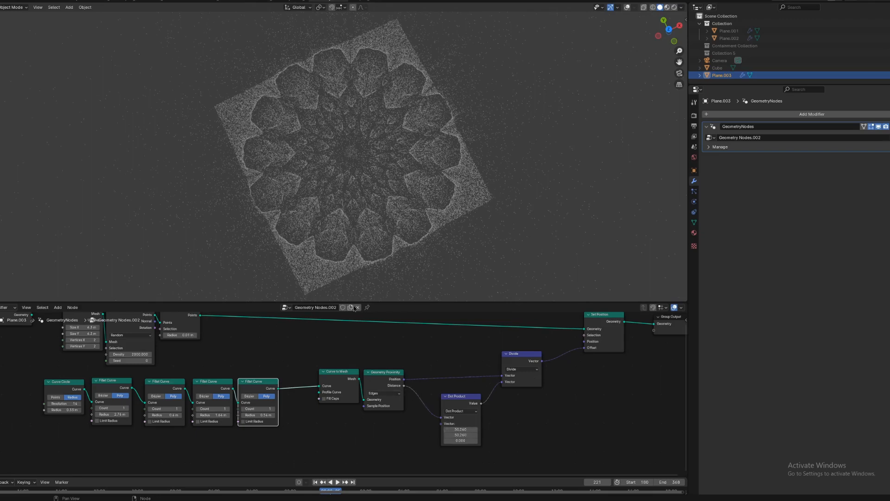
scroll(480, 237, "up", 3)
scroll(566, 267, "down", 4)
Insert a Transform Geometry node between Curve to Mesh and Geometry Proximity, moving Curve to Mesh back to make room
key("shift+a")
mouse_move(287, 341)
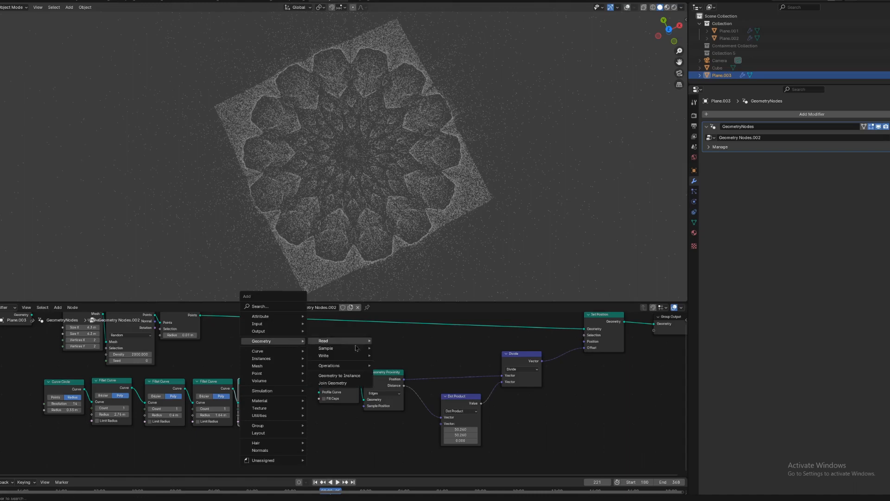
mouse_move(352, 366)
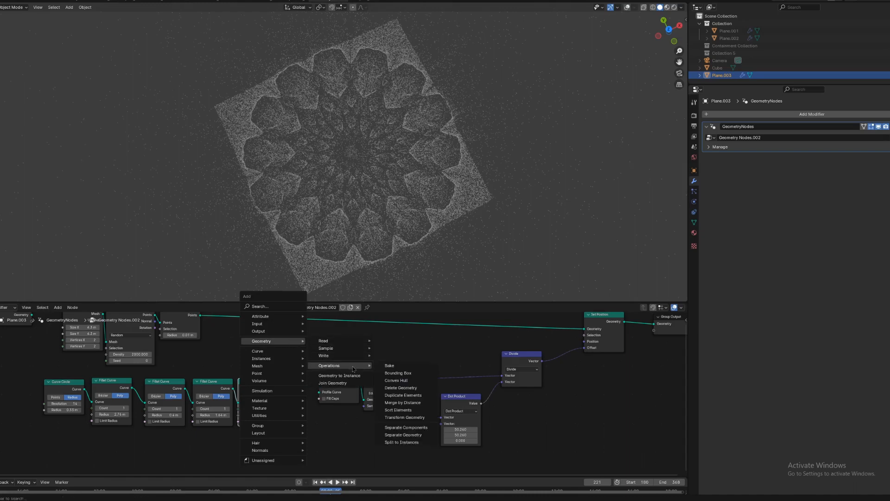
left_click(397, 417)
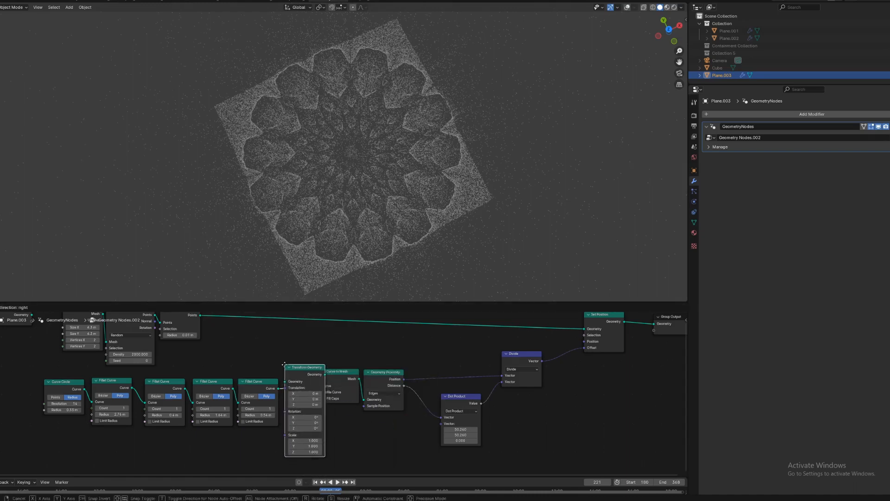
left_click(382, 367)
left_click_drag(338, 371, 296, 382)
mouse_move(401, 373)
left_mouse_down()
mouse_move(348, 383)
mouse_move(388, 372)
left_mouse_up()
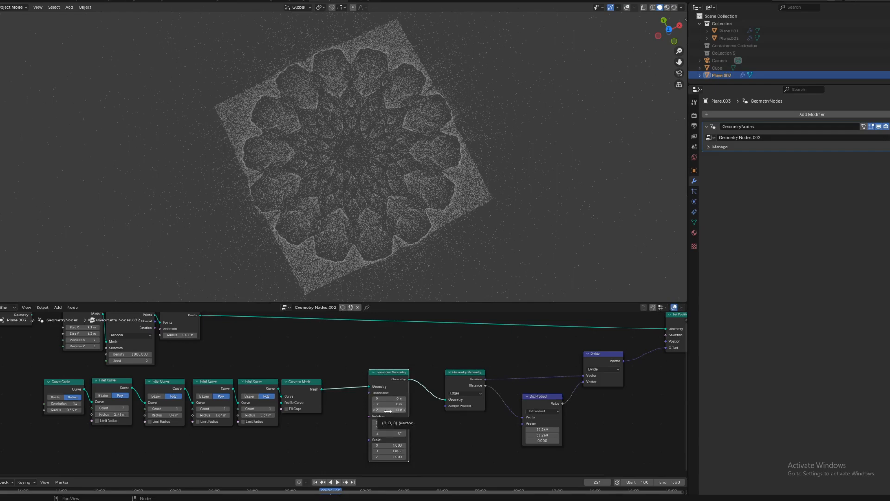
Set the Transform Geometry node's Z translation to -0.07 m
mouse_move(388, 411)
left_mouse_down()
mouse_move(404, 410)
mouse_move(381, 411)
left_mouse_up()
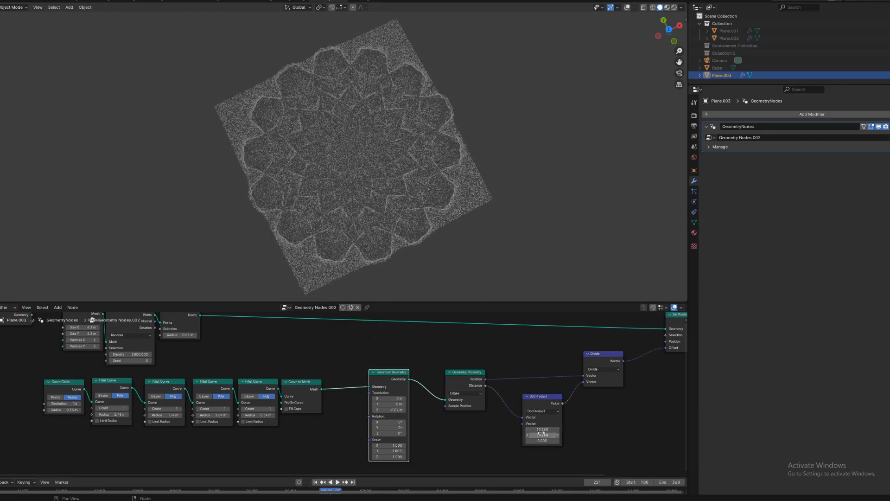
left_click_drag(543, 434, 496, 435)
key("Escape")
Duplicate the Divide node, place the copy below it, and change the copy's operation to Multiply Add
middle_click_drag(582, 423, 484, 423)
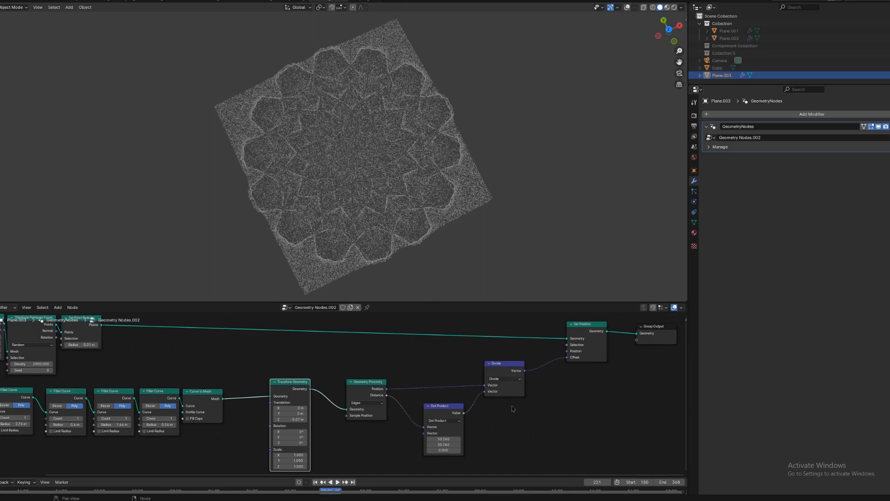
scroll(504, 407, "down", 2)
scroll(465, 427, "up", 4)
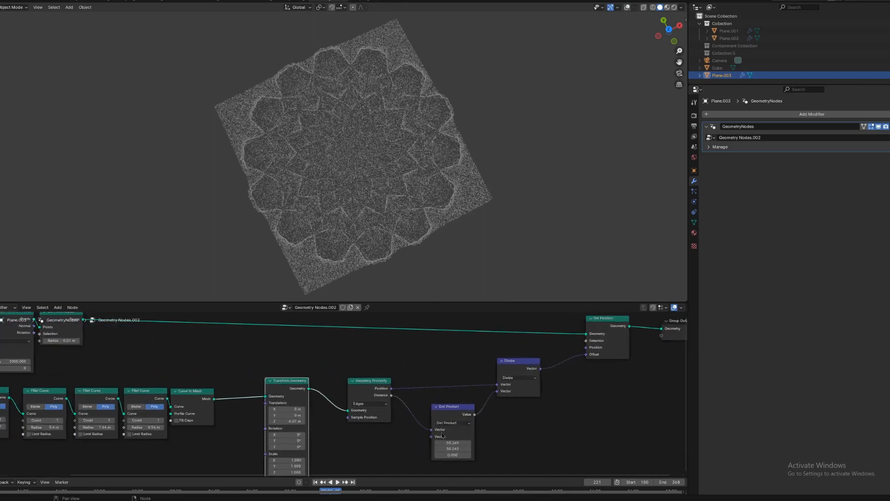
middle_click_drag(364, 439, 426, 415)
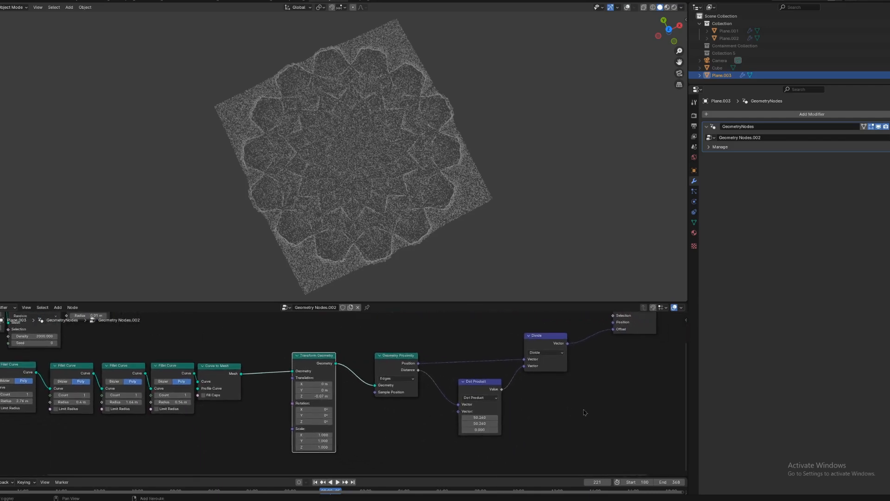
key("shift+a")
left_click(540, 338)
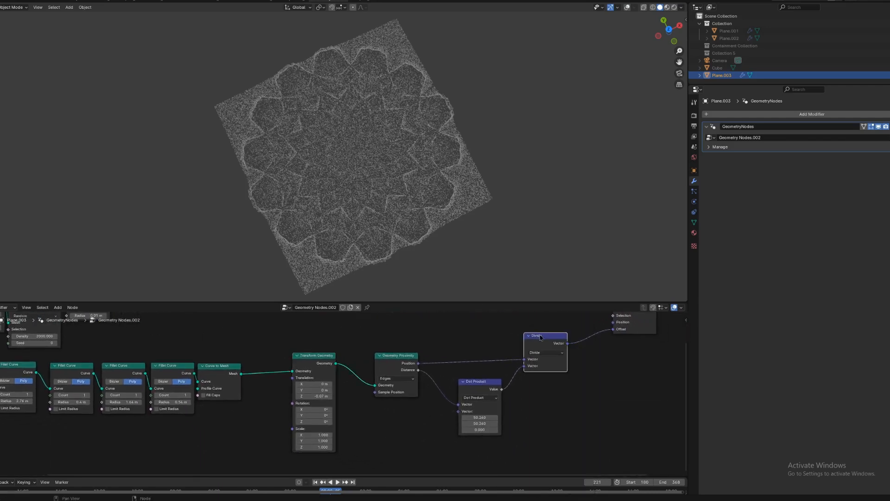
key("shift+d")
left_click(574, 379)
left_click(578, 396)
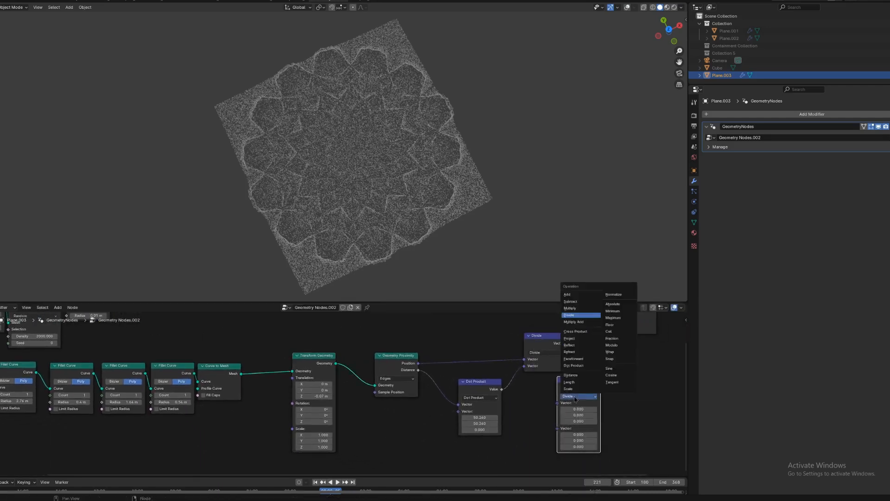
left_click(577, 322)
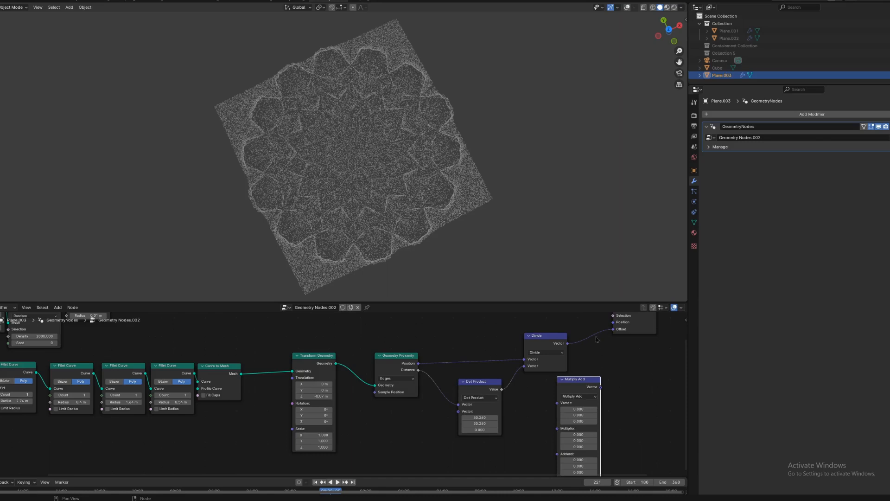
Try feeding the Divide node's vector into the Set Position node's Position input as well, and remove that extra link
left_click_drag(568, 343, 614, 337)
scroll(324, 116, "up", 8)
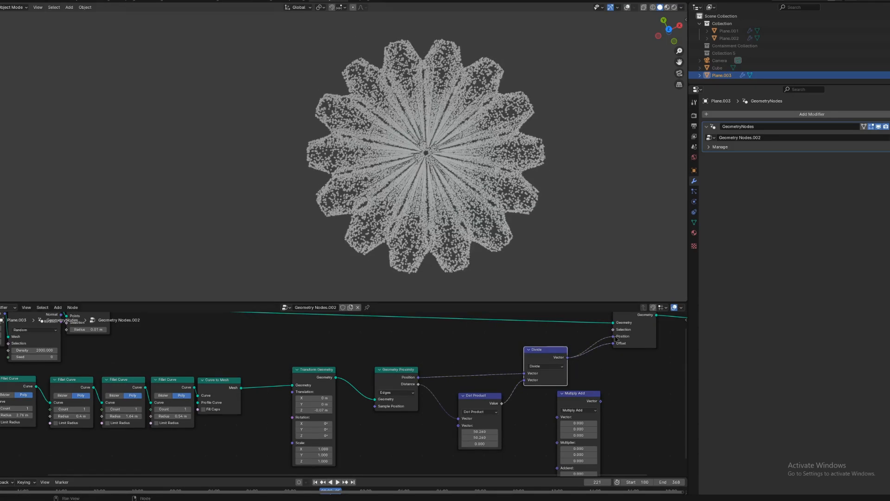
mouse_move(613, 343)
left_mouse_down()
mouse_move(600, 354)
mouse_move(612, 343)
left_mouse_up()
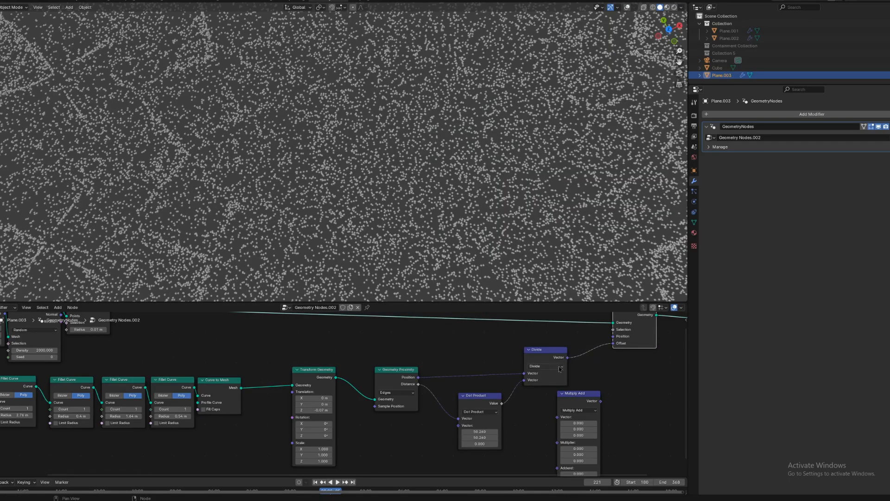
key("Home")
scroll(452, 245, "down", 10)
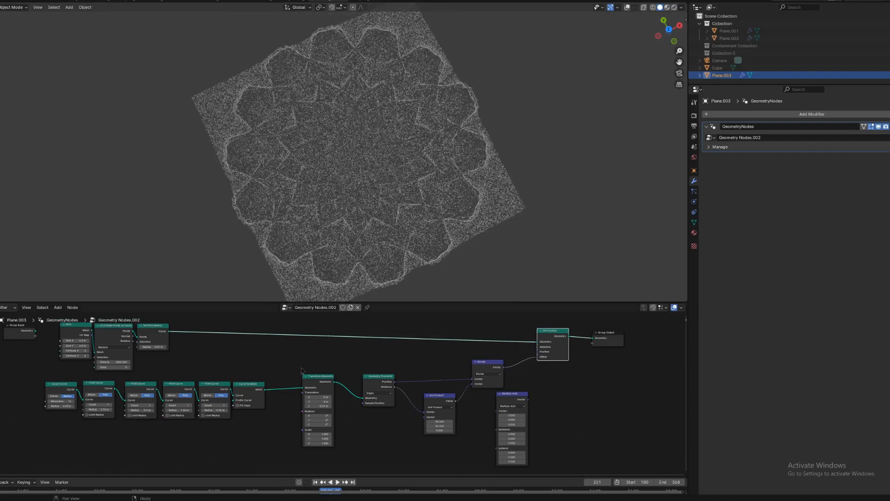
Increase the Grid node's X and Y sizes together slightly
middle_click_drag(302, 368, 407, 405)
mouse_move(181, 382)
left_mouse_down()
mouse_move(153, 376)
mouse_move(188, 376)
left_mouse_up()
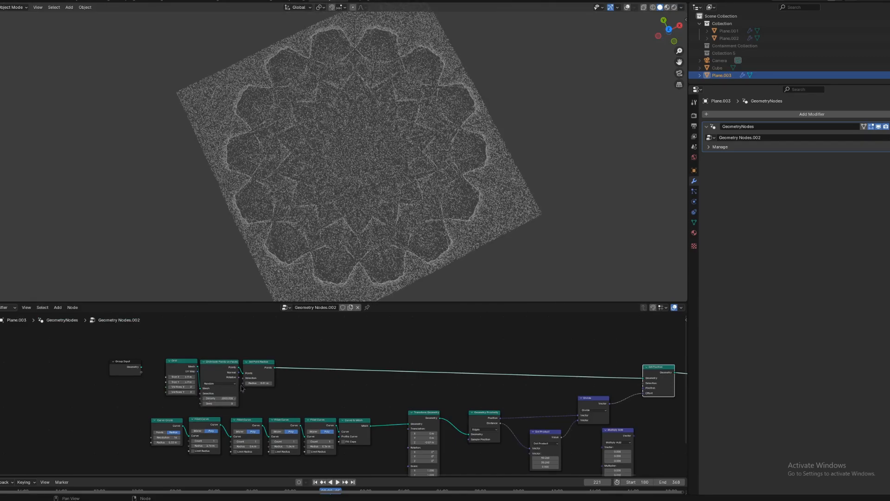
middle_click_drag(453, 389, 421, 369)
scroll(344, 156, "up", 3)
scroll(344, 157, "down", 2)
middle_click_drag(516, 367, 458, 333)
Set the Multiply Add node's X and Y multipliers to 1, and insert it between Geometry Proximity's Distance output and the Dot Product
left_click_drag(514, 403, 501, 411)
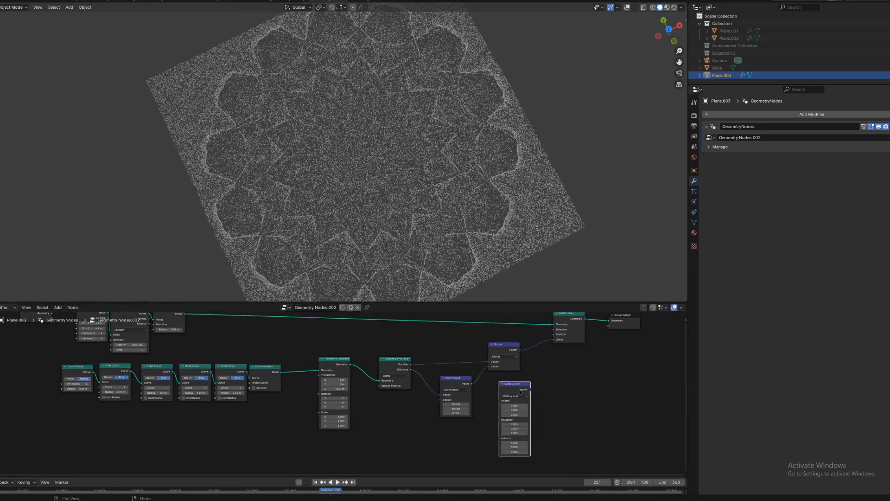
scroll(500, 410, "up", 5)
middle_click_drag(572, 395, 525, 355)
left_click_drag(554, 347, 537, 353)
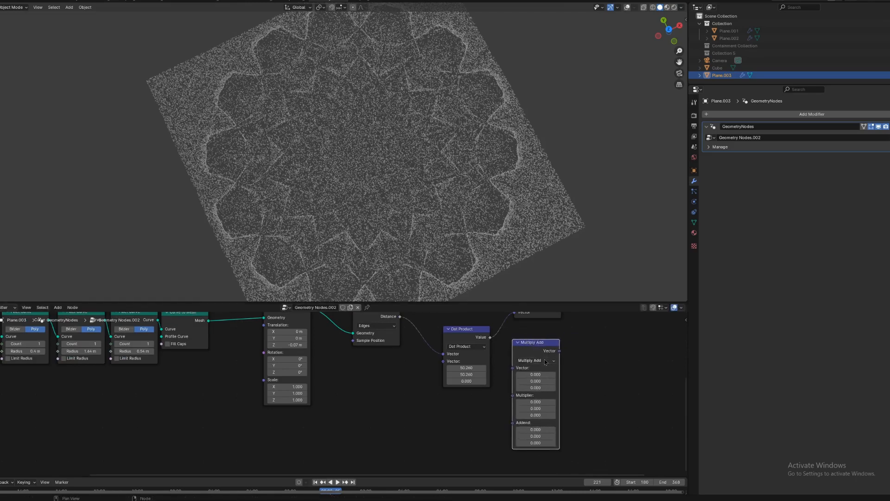
left_click_drag(543, 348, 411, 379)
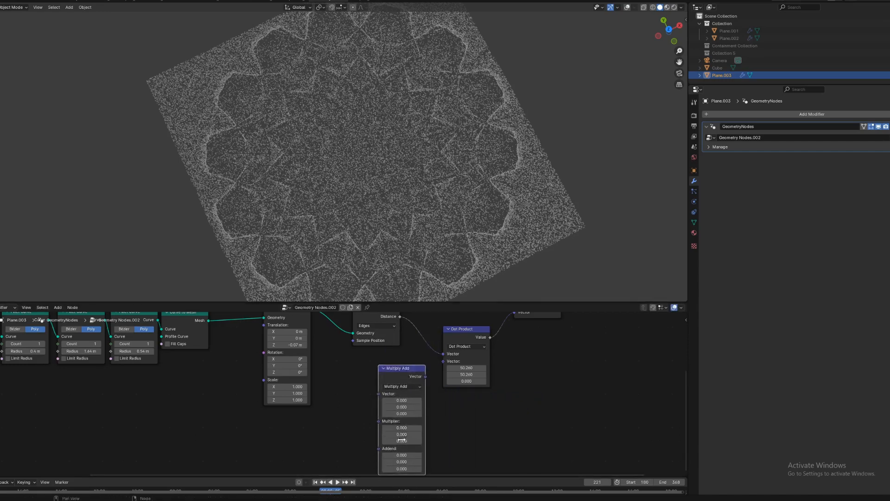
left_click(402, 435)
type("1")
key("Return")
left_click_drag(387, 378, 406, 340)
Insert copies of the Multiply Add node after Dot Product, between Geometry Proximity's Position output and Divide, and between Divide and Set Position
middle_click_drag(580, 375, 543, 418)
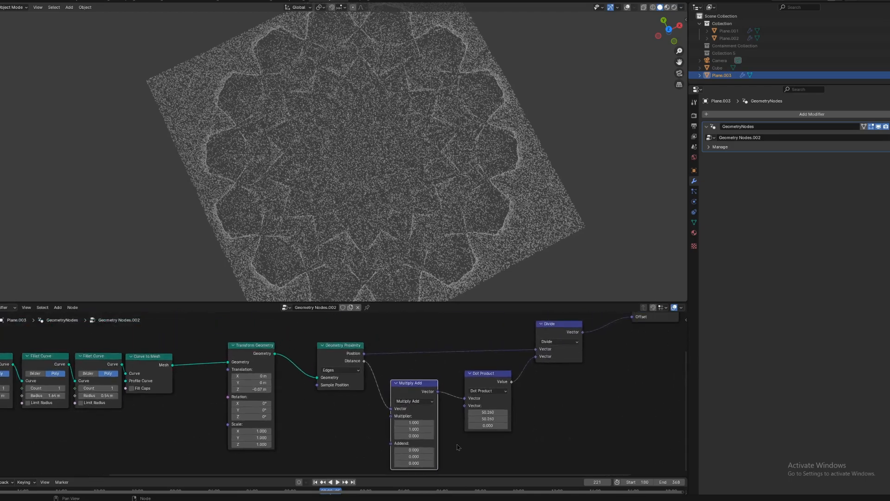
key("shift+d")
left_click(562, 414)
left_click_drag(571, 378, 405, 355)
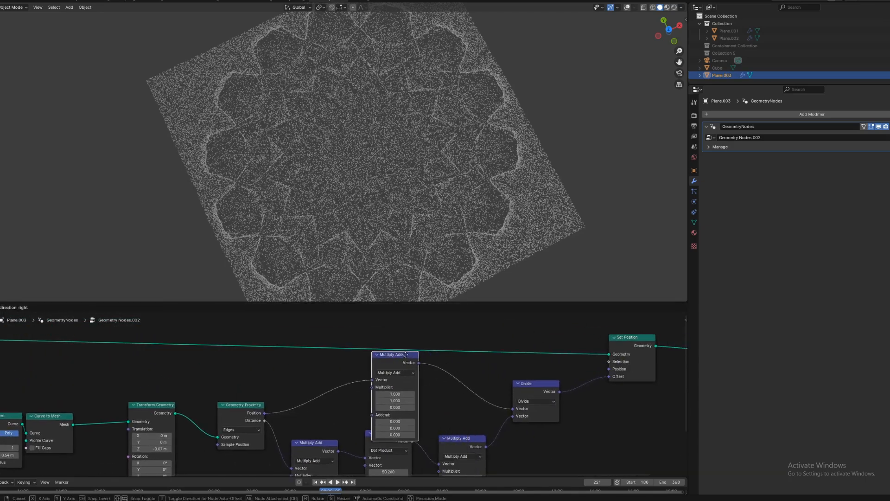
key("shift+d")
left_click(608, 371)
middle_click_drag(568, 392, 558, 367)
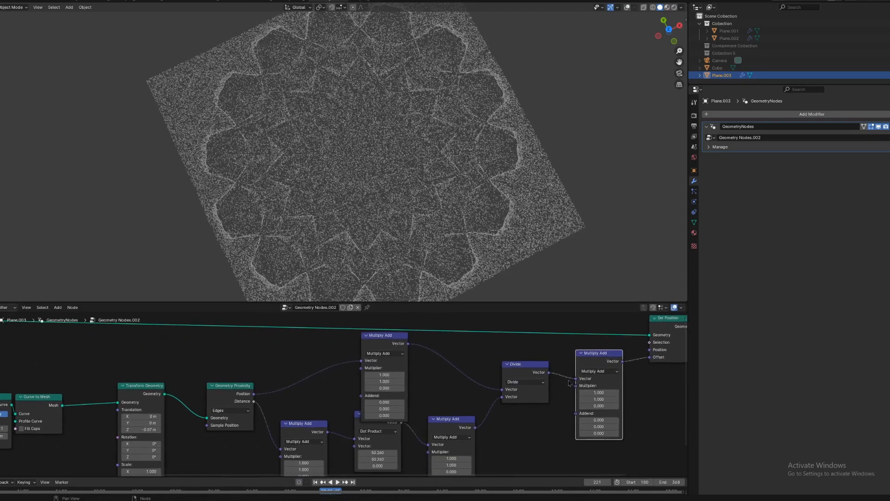
Set the distance-branch Multiply Add node's X and Y multipliers to about 0.17 and the Dot Product's X and Y components to about 160.86
middle_click_drag(384, 409, 384, 396)
middle_click_drag(304, 449, 302, 438)
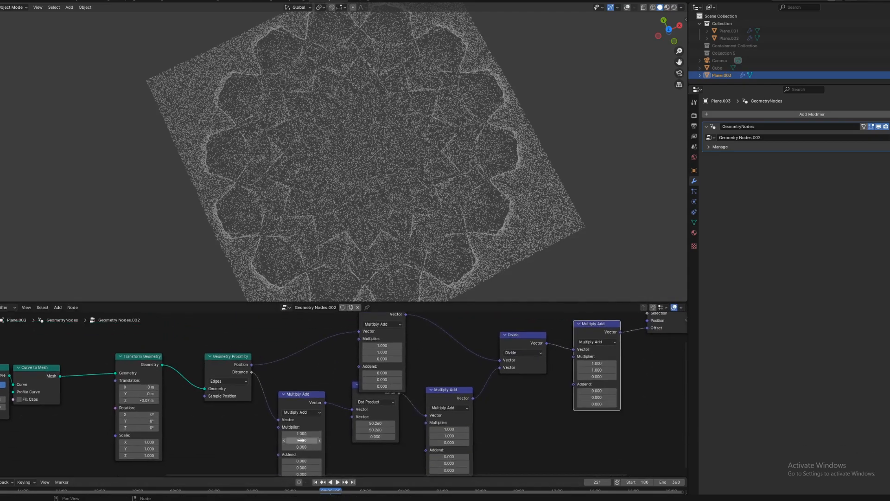
mouse_move(301, 440)
left_mouse_down()
mouse_move(446, 434)
mouse_move(280, 434)
mouse_move(301, 434)
left_mouse_up()
left_click_drag(376, 424, 429, 441)
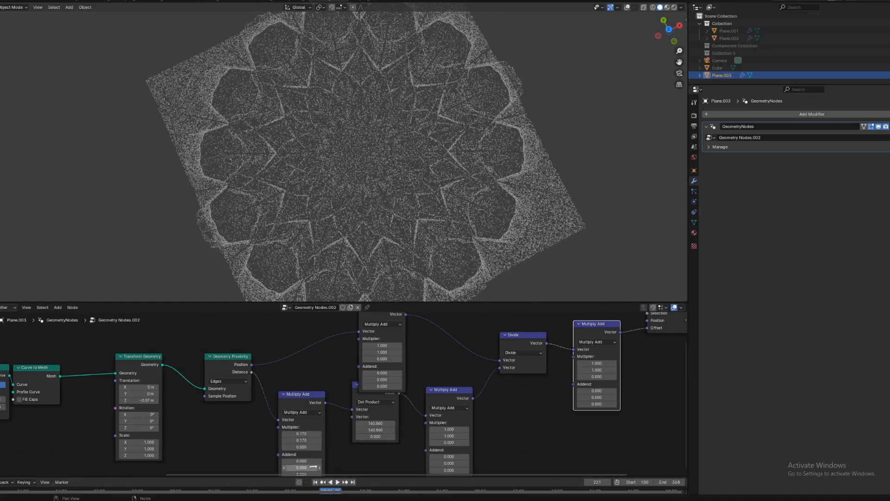
Try small negative Addend values on the Multiply Add node before the Dot Product, and reset all three components to 0
mouse_move(302, 467)
left_mouse_down()
mouse_move(259, 467)
mouse_move(307, 461)
left_mouse_up()
middle_click_drag(305, 446, 295, 413)
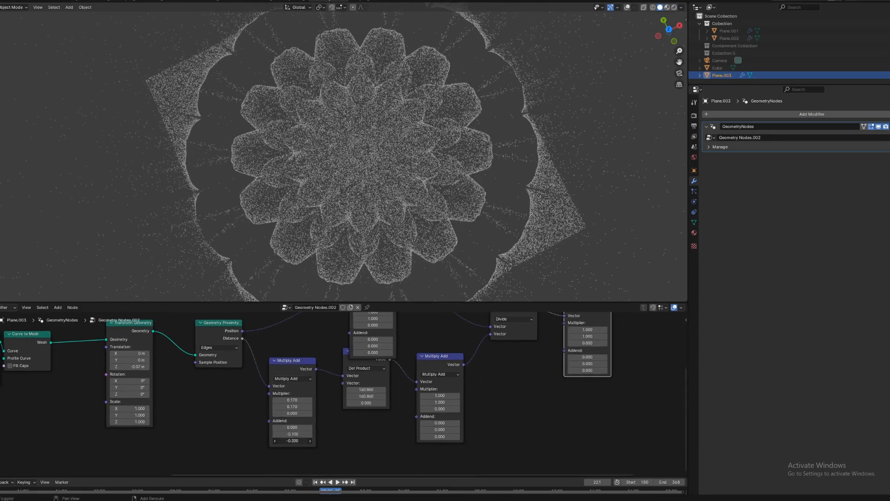
left_click_drag(292, 441, 293, 427)
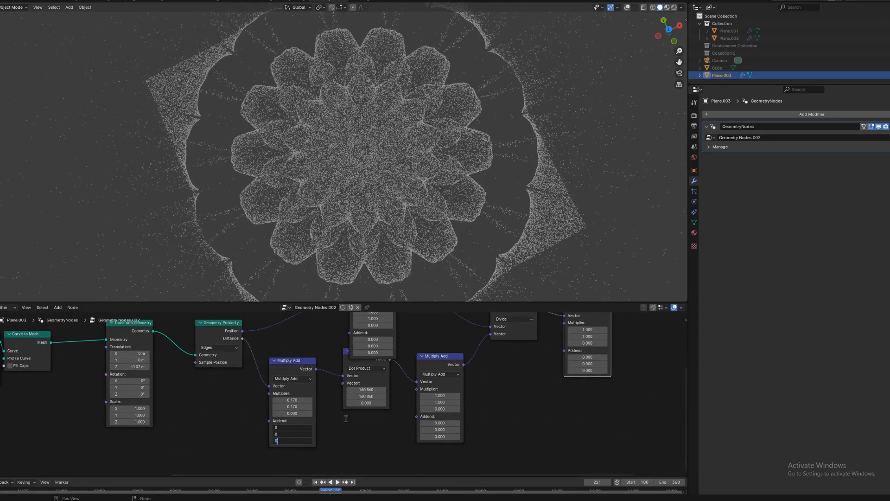
key("Return")
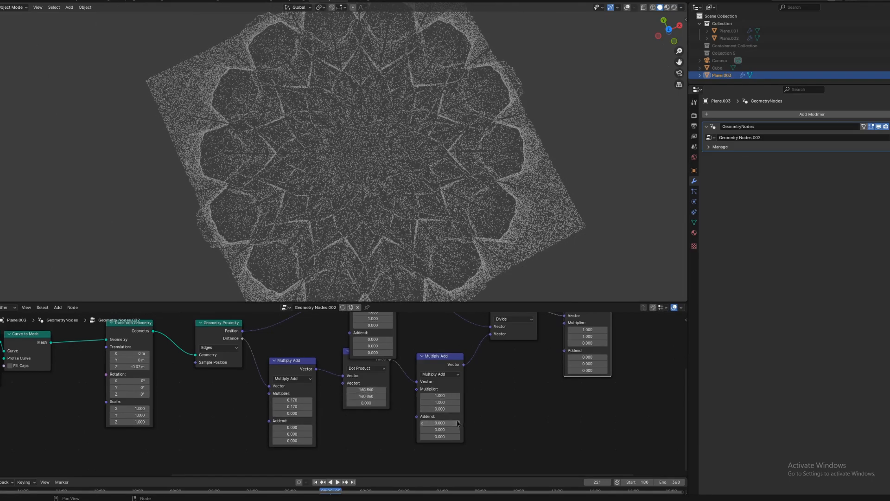
Set the X and Y multipliers of the Multiply Add after Dot Product to about -0.99, and move the overlapped Dot Product node clear
left_click_drag(440, 402, 410, 389)
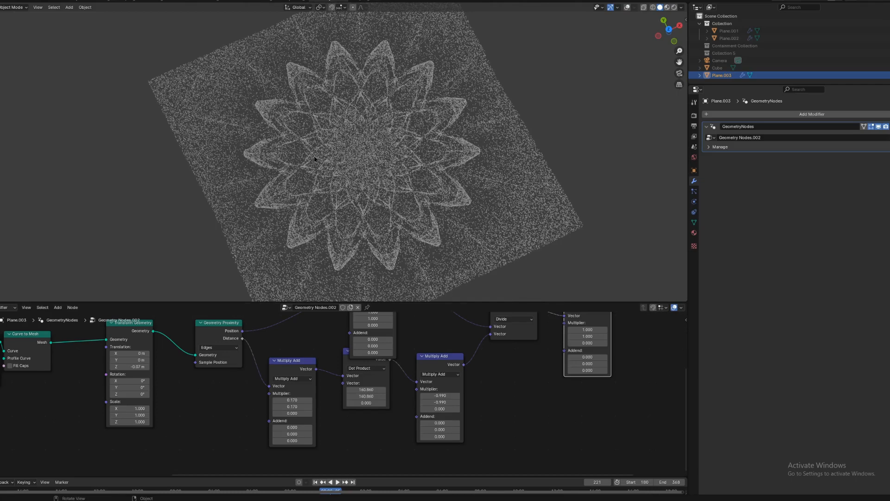
middle_click_drag(431, 339, 436, 366)
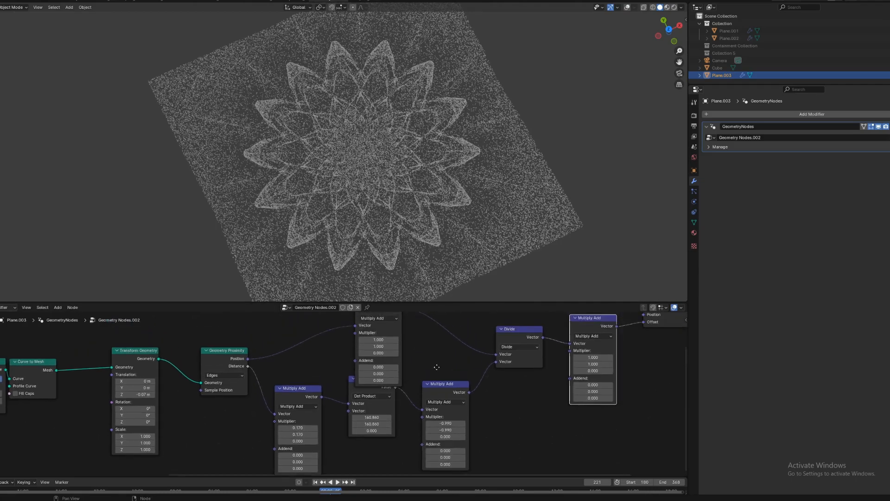
left_click_drag(357, 395, 361, 416)
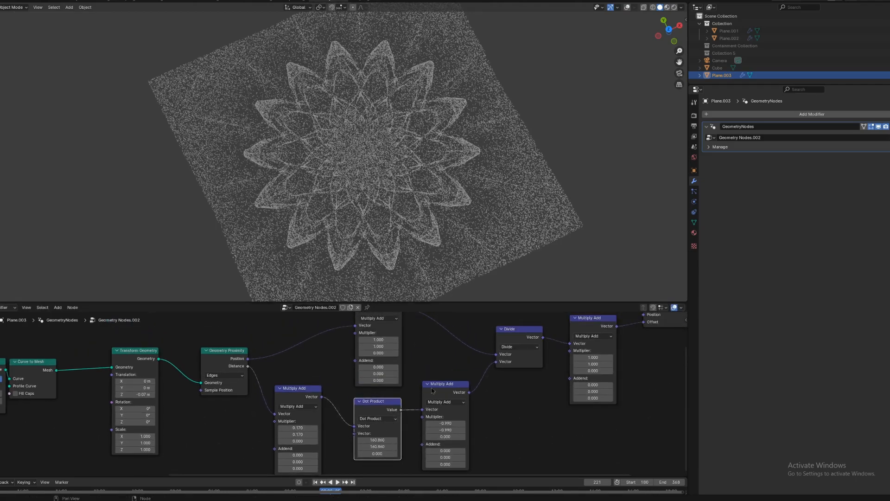
left_click_drag(432, 391, 432, 406)
Set the X and Y multipliers of the Multiply Add node on the Geometry Proximity Position branch to about 0.65
middle_click_drag(434, 384, 422, 411)
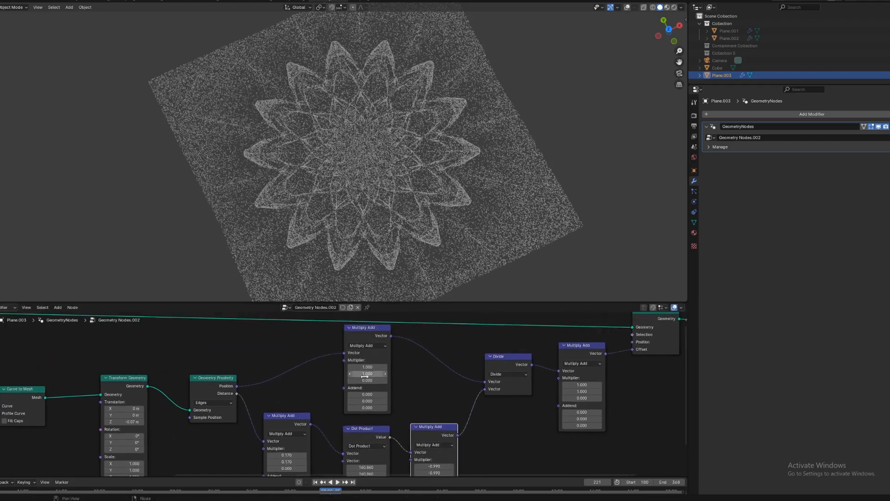
mouse_move(365, 375)
left_mouse_down()
mouse_move(365, 367)
mouse_move(402, 366)
mouse_move(366, 367)
left_mouse_up()
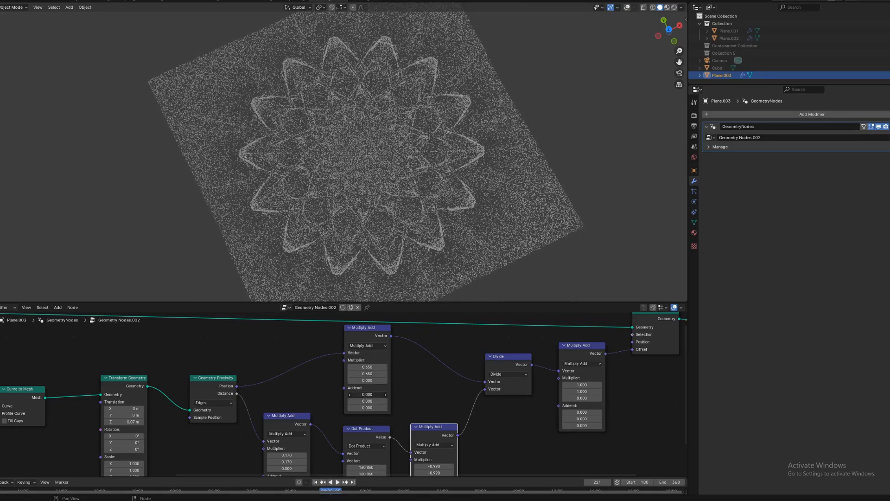
Set the addend of the Multiply Add node fed by the proximity position to 0 and view the points from the top
mouse_move(367, 394)
left_mouse_down()
mouse_move(417, 394)
mouse_move(366, 397)
mouse_move(373, 398)
left_mouse_up()
type("0")
key("Return")
left_click(669, 28)
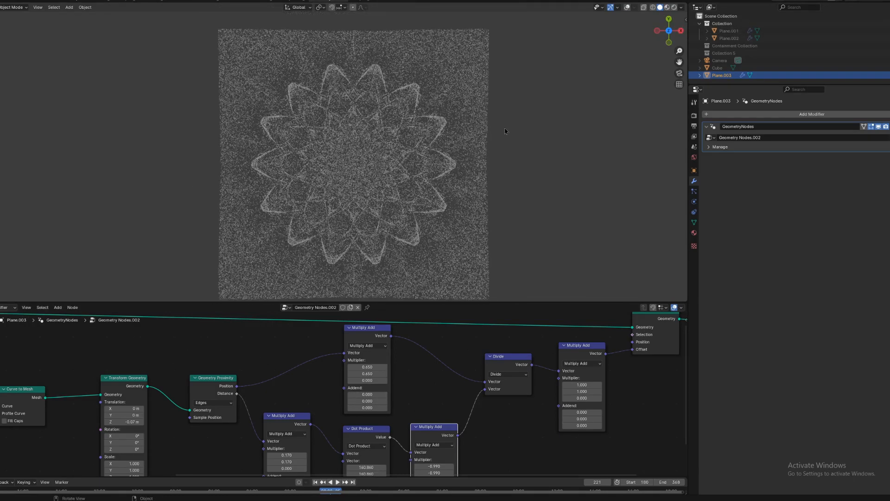
Set the X and Y multipliers of the Multiply Add node feeding the Set Position offset to 2.640
scroll(504, 142, "up", 1)
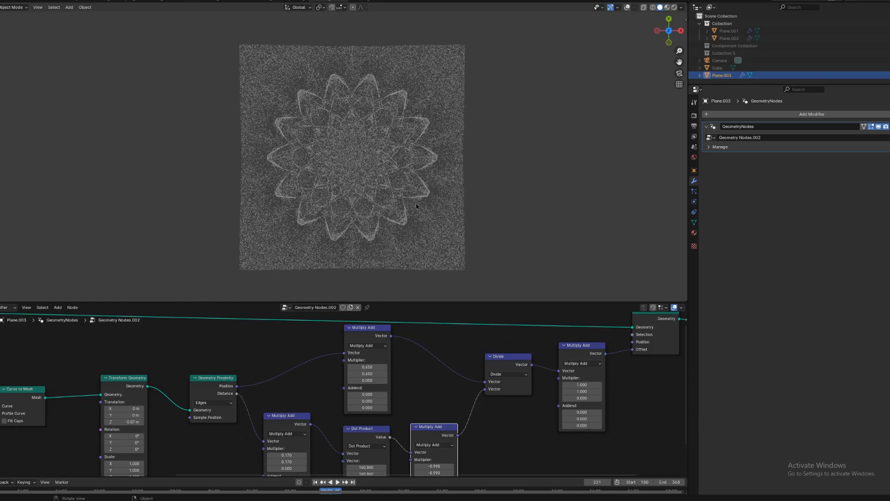
scroll(416, 206, "up", 2)
middle_click_drag(559, 422, 482, 417)
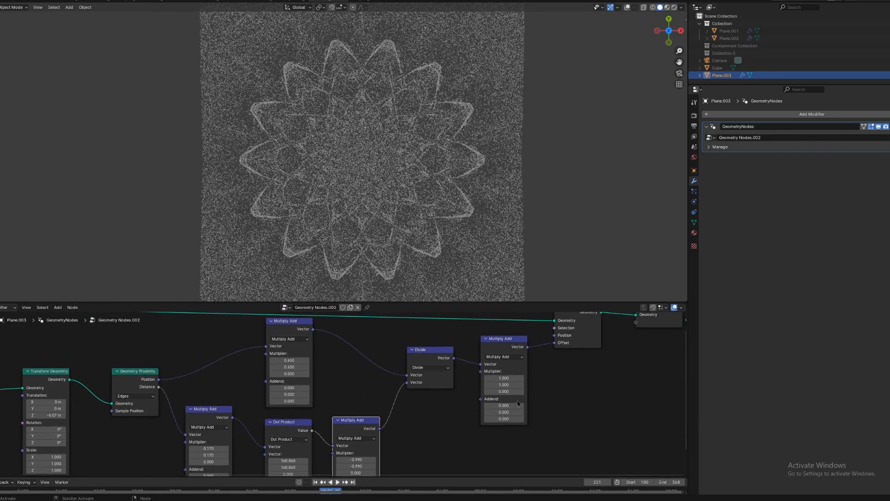
left_click_drag(503, 385, 568, 378)
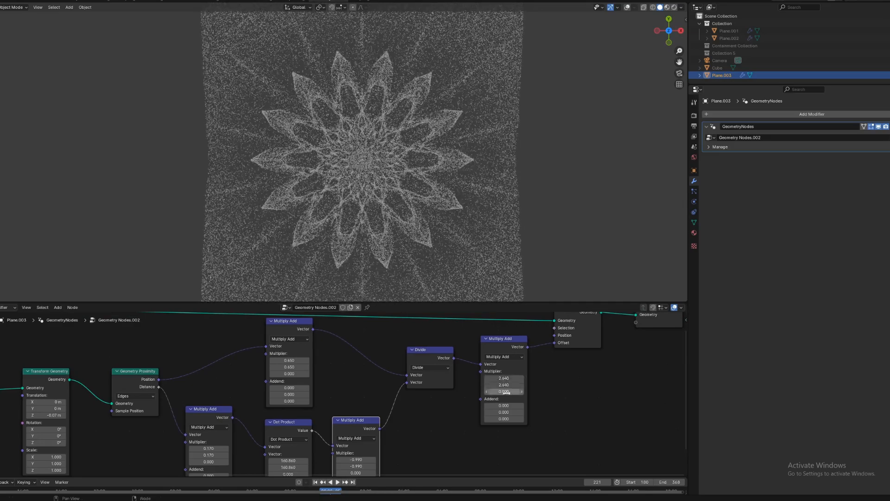
mouse_move(504, 412)
left_mouse_down()
mouse_move(622, 406)
mouse_move(482, 405)
mouse_move(503, 405)
left_mouse_up()
Link the proximity position and the Dot Product value directly into Divide, and delete the three bypassed Multiply Add nodes
left_click_drag(186, 435, 407, 382)
left_click_drag(158, 379, 406, 374)
left_click(286, 331)
left_click(226, 407, "shift")
left_click(364, 430, "shift")
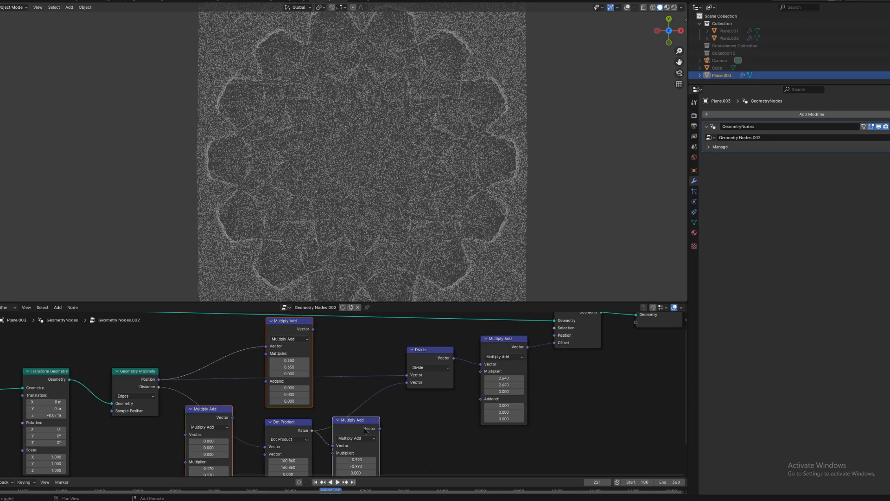
key("x")
left_click(430, 367)
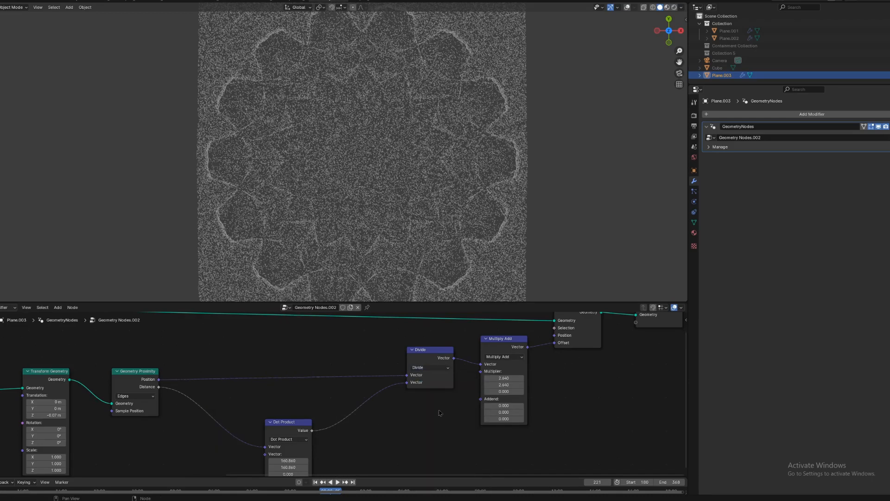
scroll(446, 414, "up", 2)
middle_click_drag(452, 416, 382, 432)
left_click(349, 361)
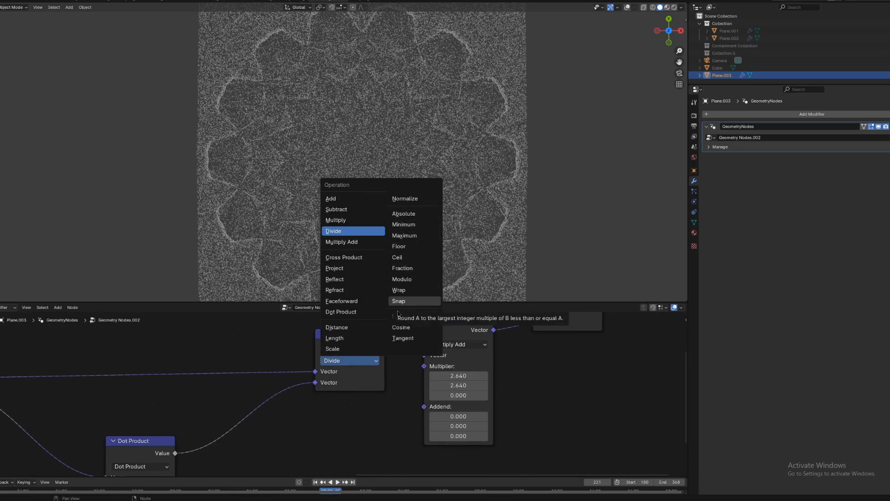
scroll(427, 344, "down", 3)
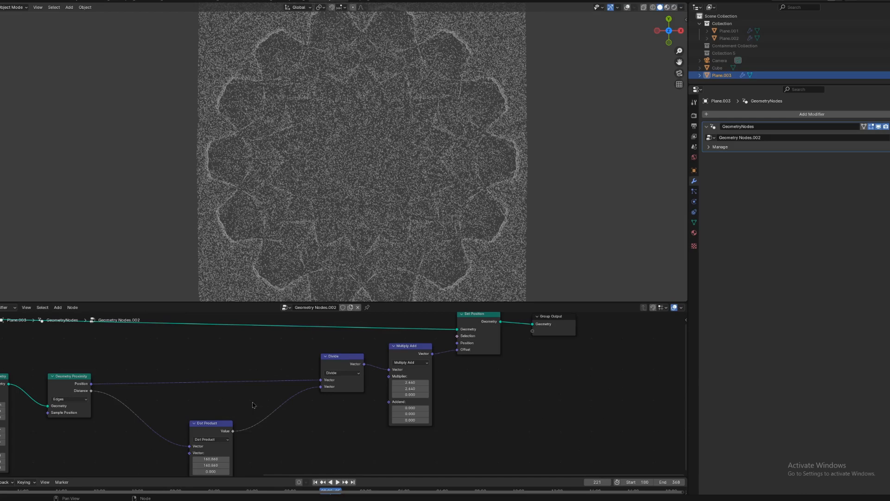
Adjust the last Fillet Curve's radius to about 2 m and lower the Curve Circle's resolution
middle_click_drag(253, 405, 630, 353)
left_click_drag(250, 389, 296, 390)
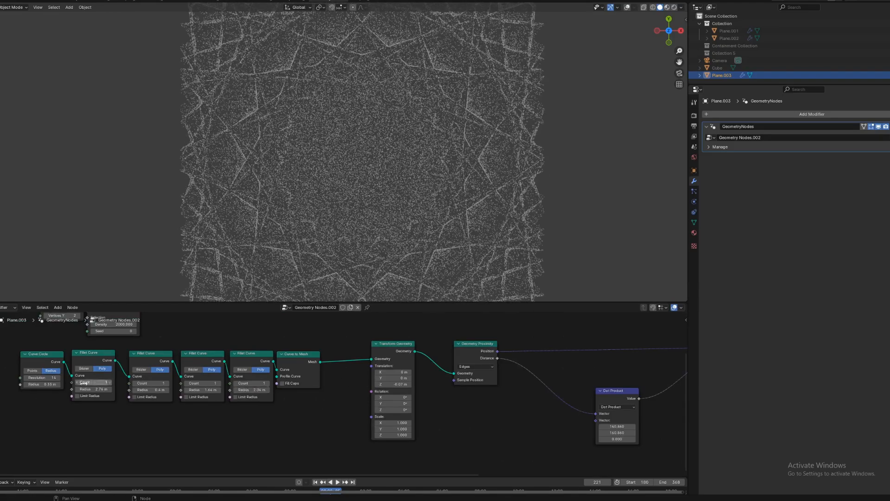
left_click_drag(41, 377, 21, 377)
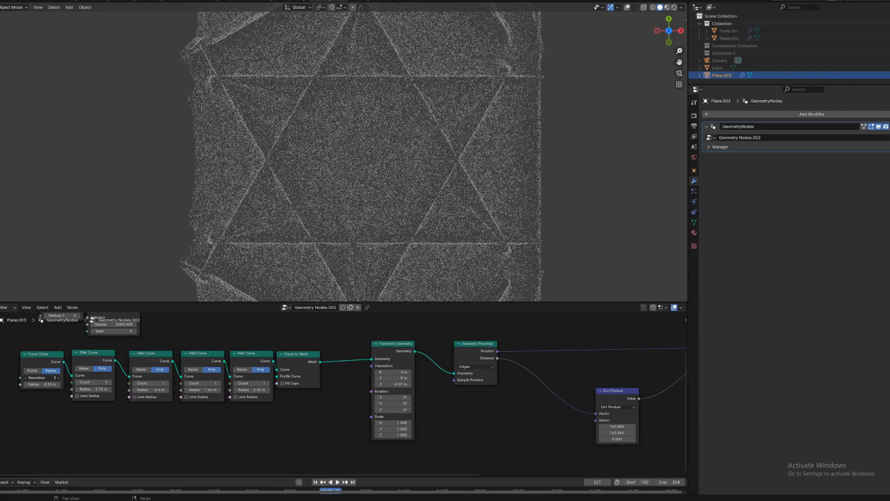
Set the first two Fillet Curve radii to about 1.14 m and 0.9 m, and the Curve Circle radius to about 1.23 m
left_click_drag(93, 389, 53, 377)
mouse_move(148, 389)
left_mouse_down()
mouse_move(162, 390)
mouse_move(149, 390)
left_mouse_up()
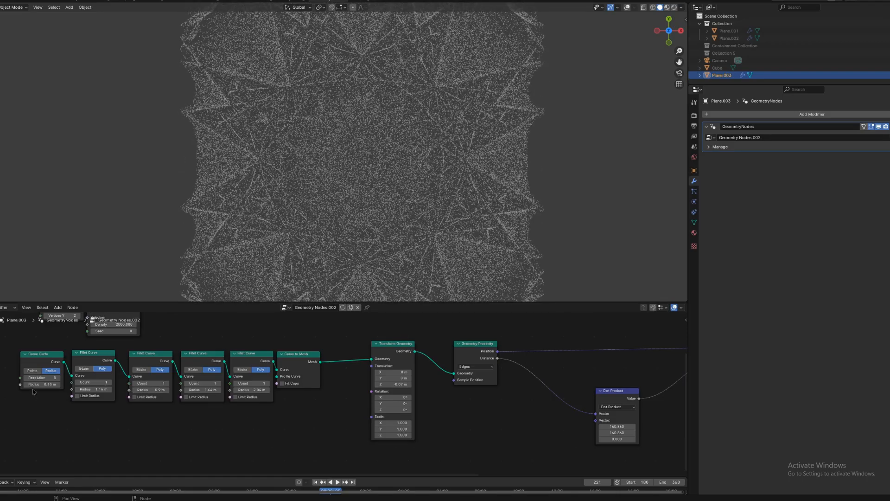
mouse_move(42, 384)
left_mouse_down()
mouse_move(74, 384)
mouse_move(48, 384)
left_mouse_up()
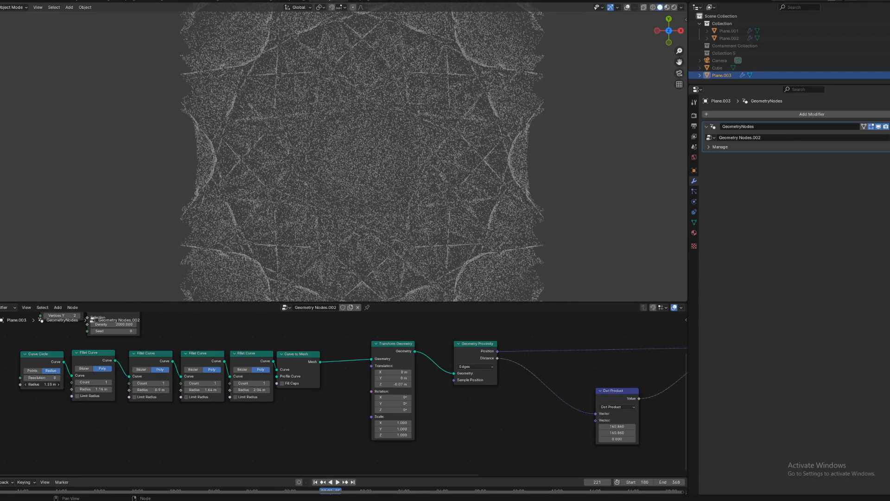
Arrange Dot Product, Divide and Multiply Add close beside Geometry Proximity, leaving free space before the Set Position node
middle_click_drag(545, 337, 442, 370)
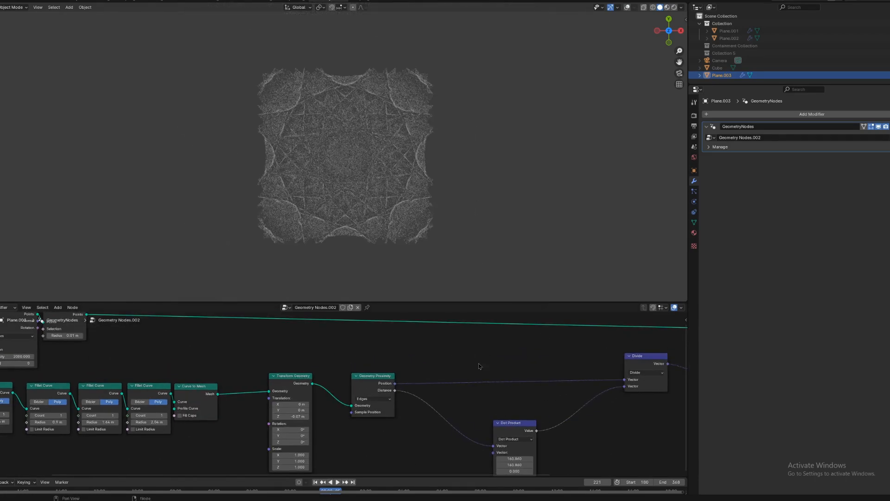
middle_click_drag(518, 392, 412, 381)
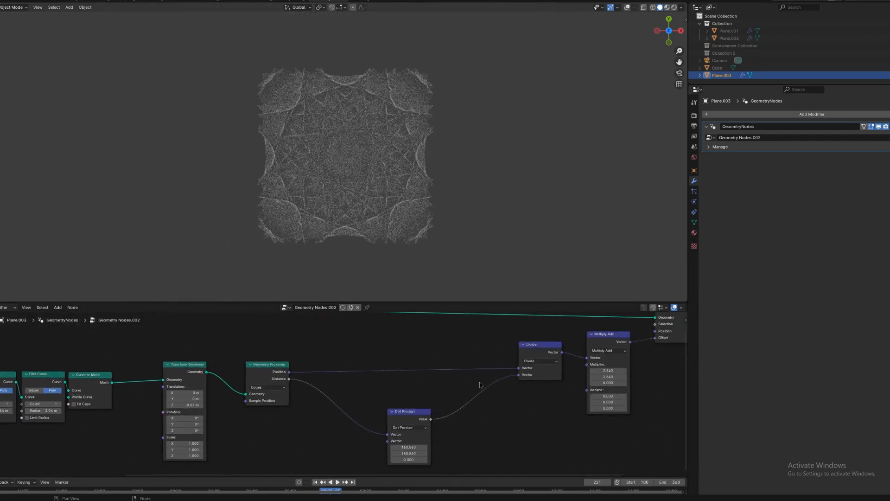
left_click_drag(413, 411, 339, 396)
left_click_drag(533, 344, 393, 355)
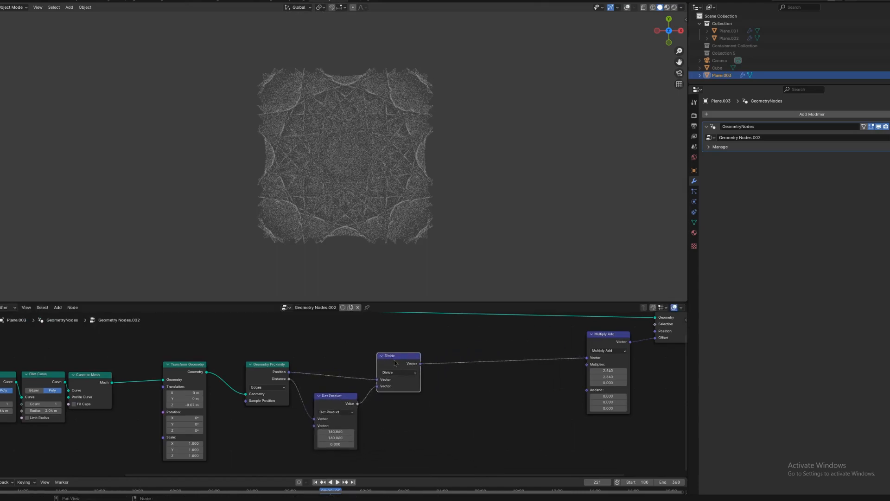
left_click_drag(591, 342, 440, 360)
middle_click_drag(587, 389, 452, 425)
left_click_drag(540, 343, 548, 323)
middle_click_drag(523, 420, 473, 405)
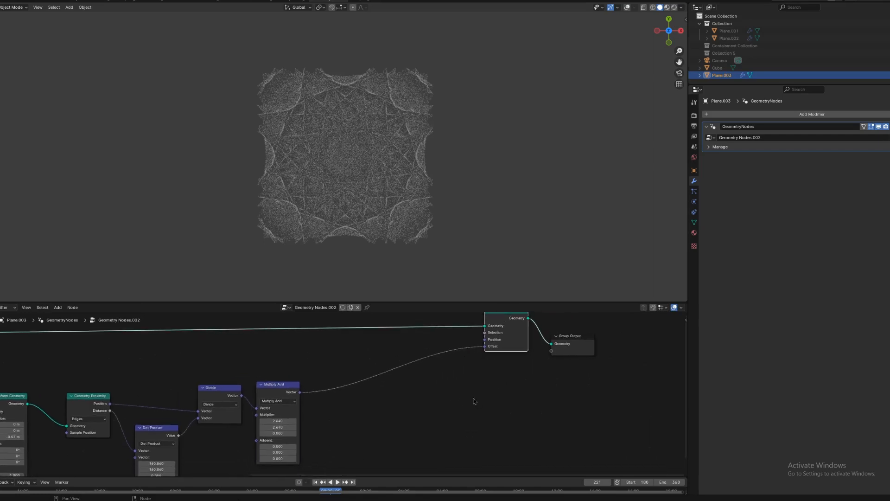
Insert a Noise Texture between Multiply Add and the Set Position offset, using its Color output, and set it to 4D
key("shift+a")
mouse_move(435, 408)
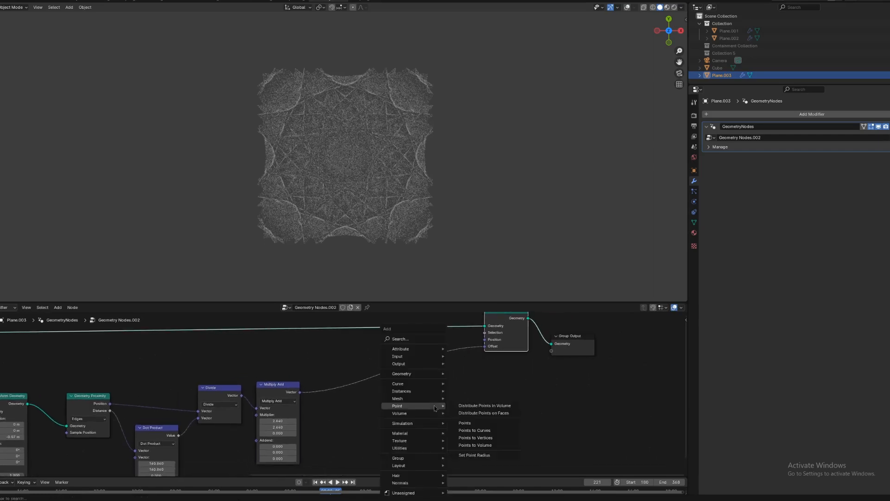
mouse_move(417, 441)
left_click(482, 420)
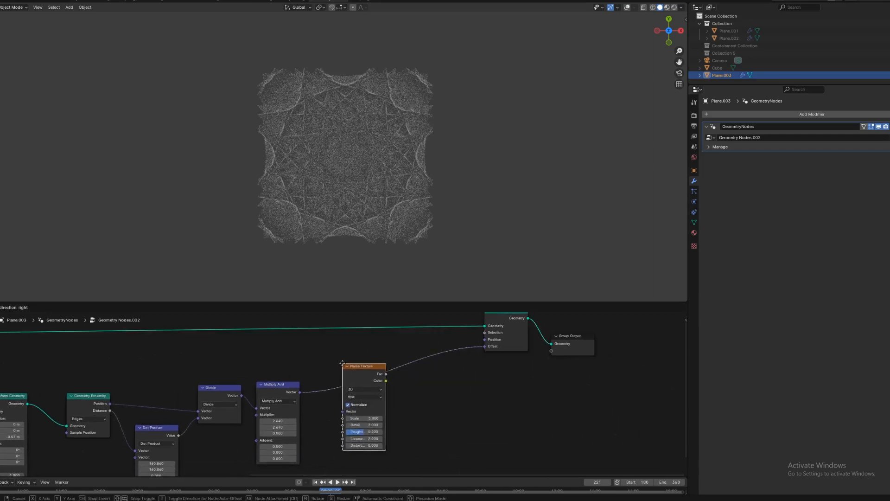
left_click(325, 360)
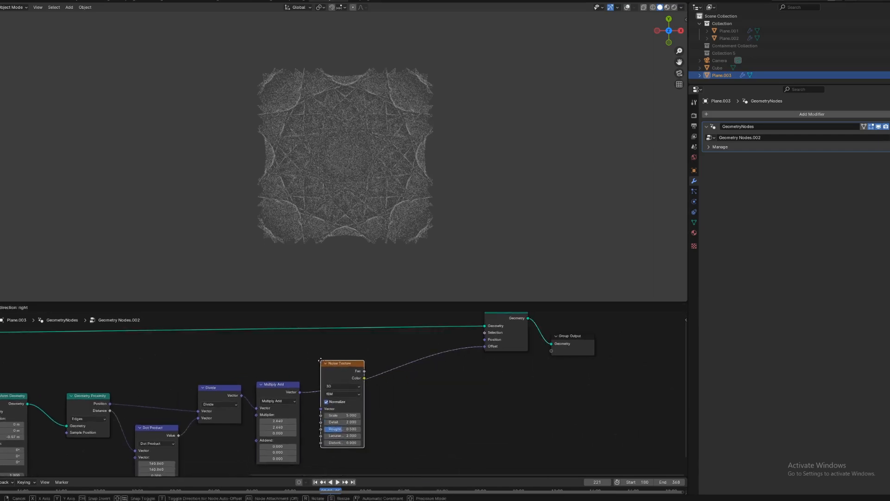
left_click(353, 389)
left_click(345, 424)
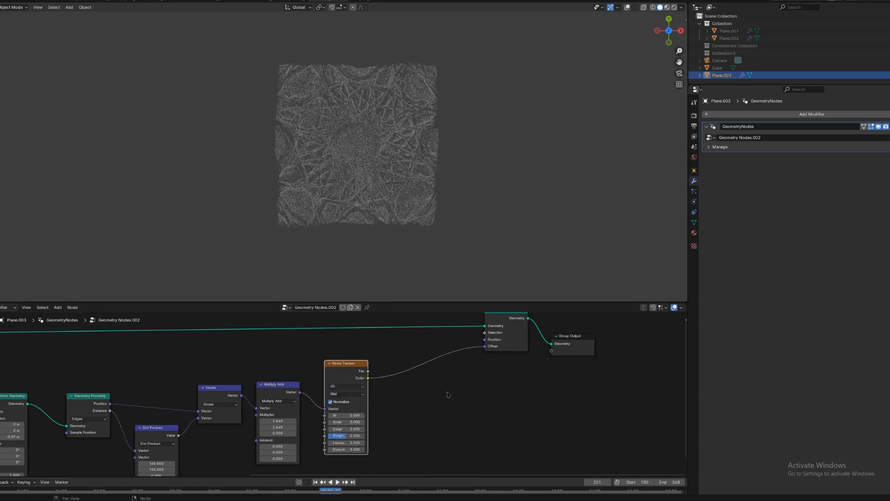
Try the Noise Texture in 3D, return it to 4D, and test a W value of about 2.990
scroll(366, 378, "up", 2)
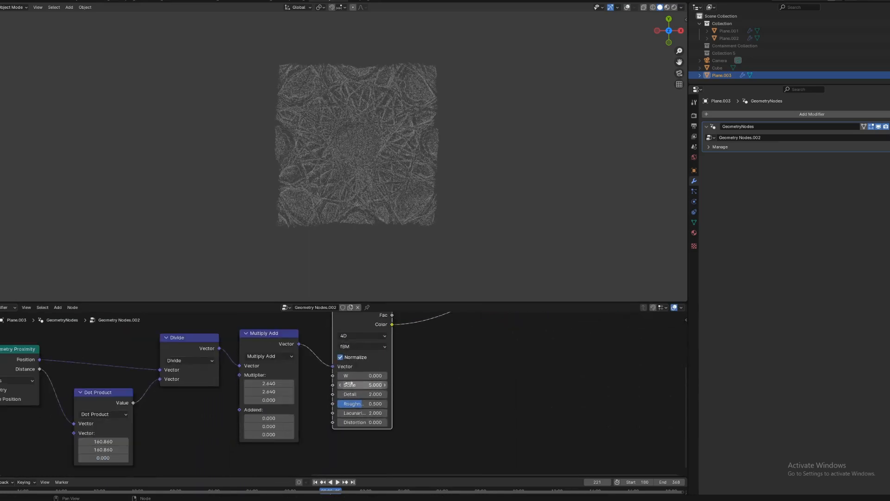
left_click(353, 336)
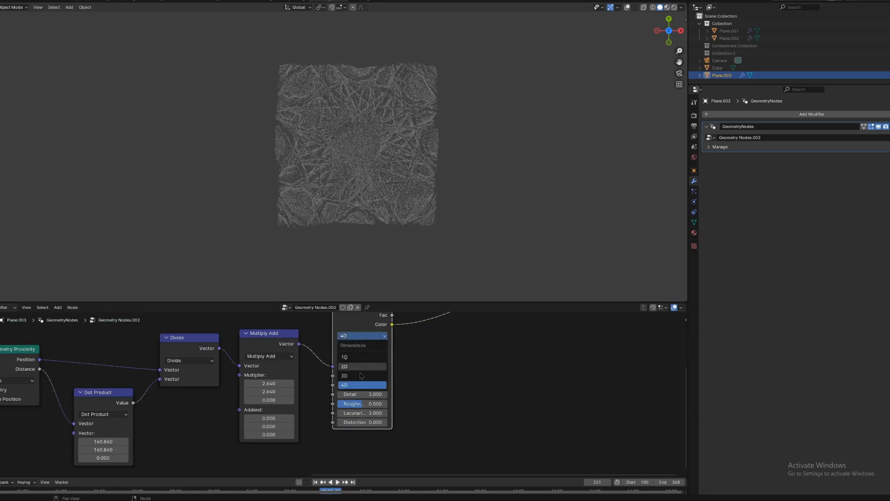
left_click(352, 367)
left_click(360, 335)
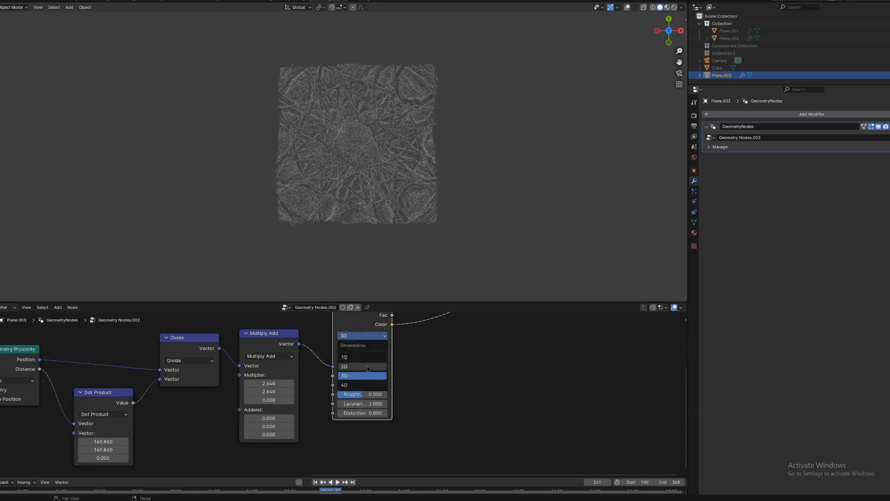
left_click(364, 386)
left_click_drag(359, 374, 459, 373)
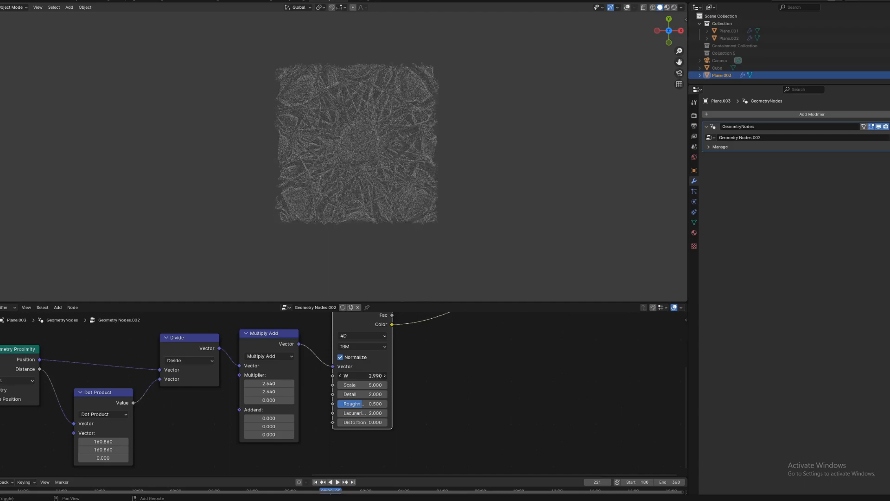
right_click(361, 375)
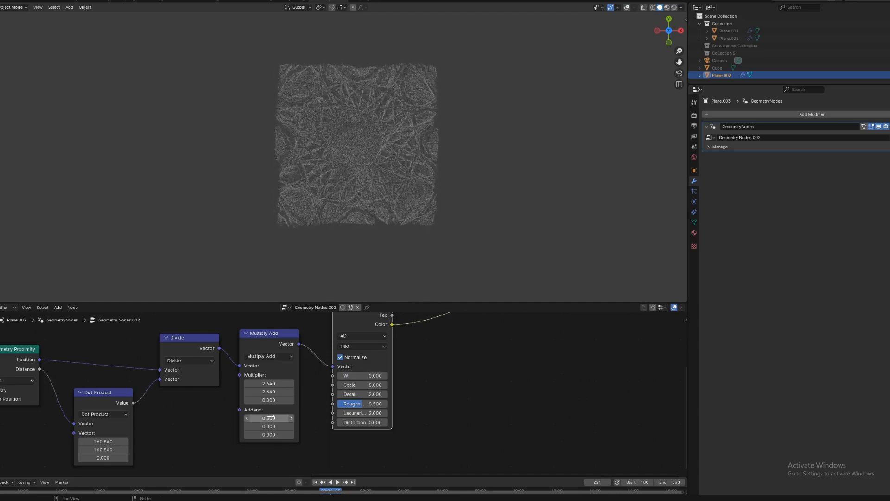
Try an X addend of about 1.310 and X and Y multipliers of about 35.890 on the Multiply Add node
left_click_drag(272, 417, 278, 416)
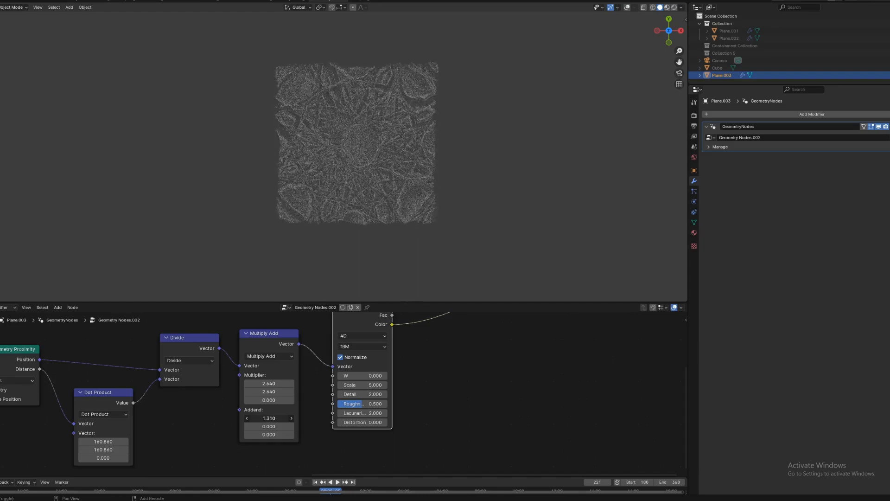
right_click(271, 417)
left_click_drag(268, 391, 268, 383)
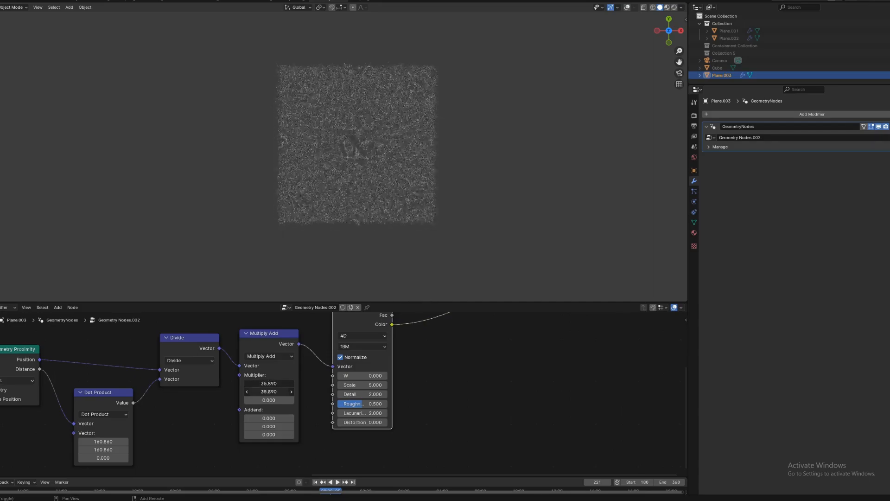
left_click_drag(268, 384, 246, 384)
Set the Noise Texture's scale to 3.400, detail to 13.800, lacunarity to about 3.330 and distortion to about 5.100
left_click_drag(354, 385, 356, 385)
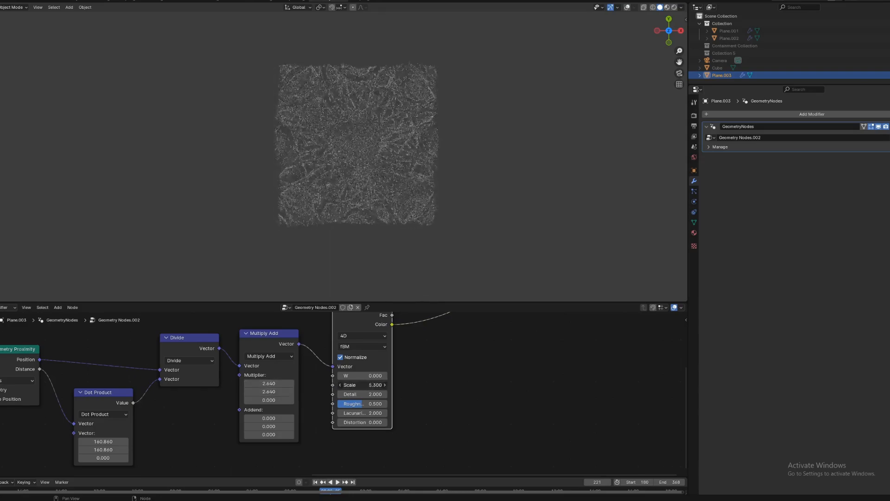
left_click_drag(356, 384, 366, 384)
scroll(381, 250, "up", 3)
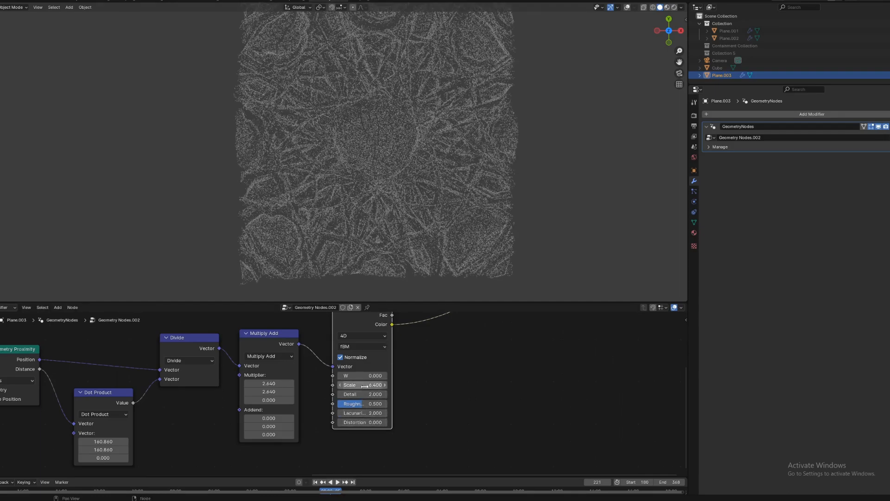
left_click_drag(361, 385, 282, 385)
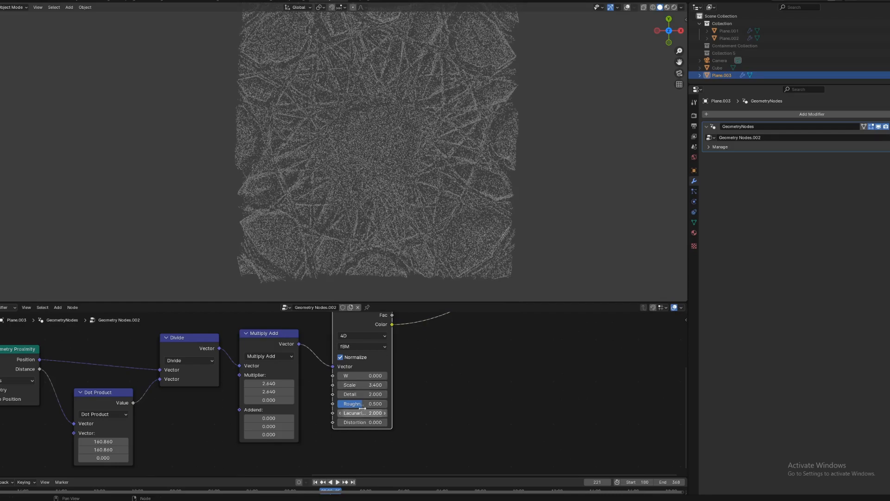
left_click_drag(362, 395, 412, 395)
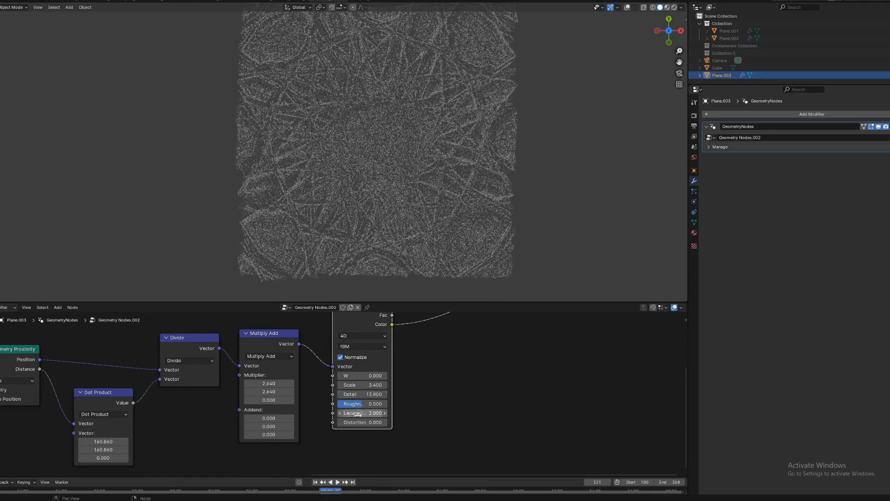
left_click_drag(361, 411, 420, 422)
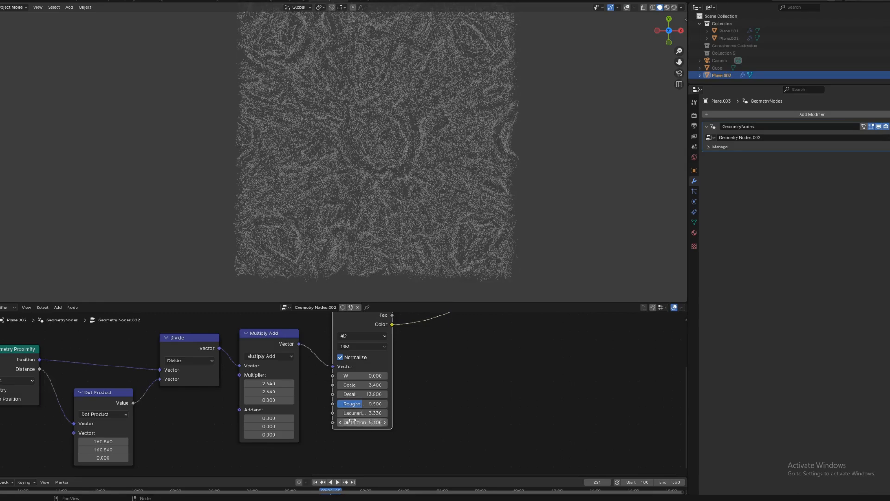
Duplicate the Multiply Add node, set its X and Y multipliers to 1, and insert it between the Noise Texture and the Set Position offset
scroll(330, 375, "down", 1)
middle_click_drag(470, 361, 441, 387)
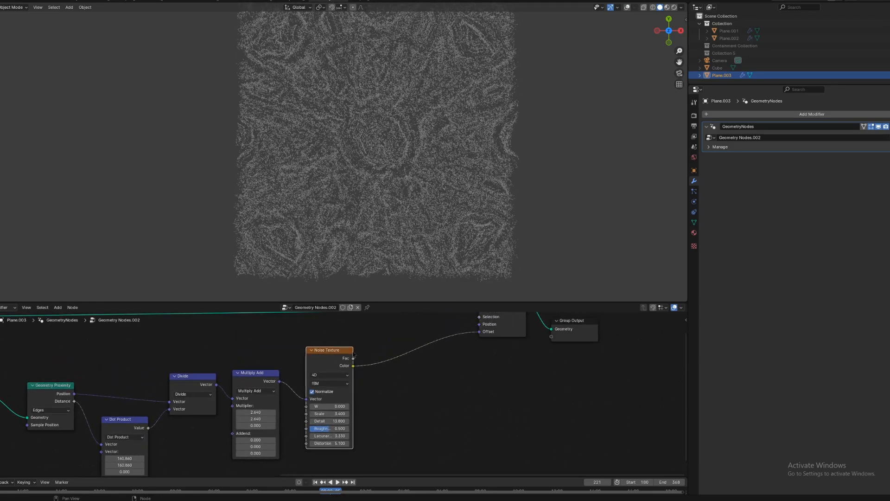
left_click_drag(334, 357, 325, 372)
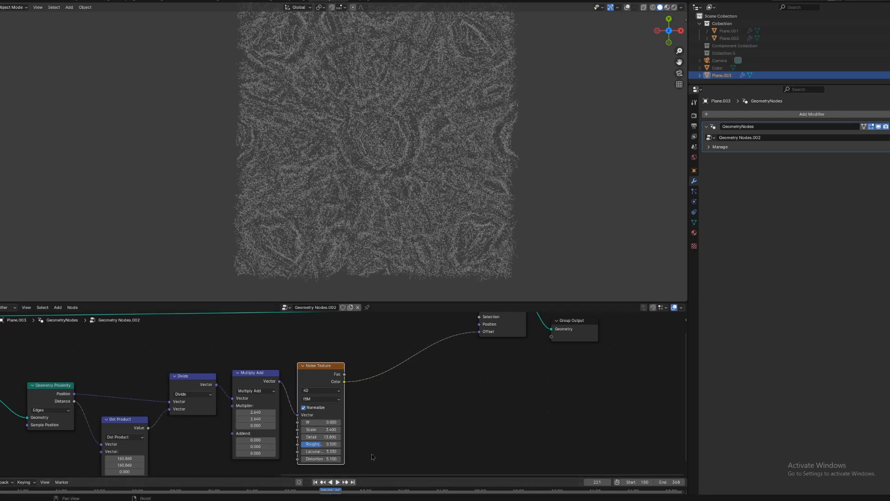
left_click(263, 379, "shift")
key("shift+d")
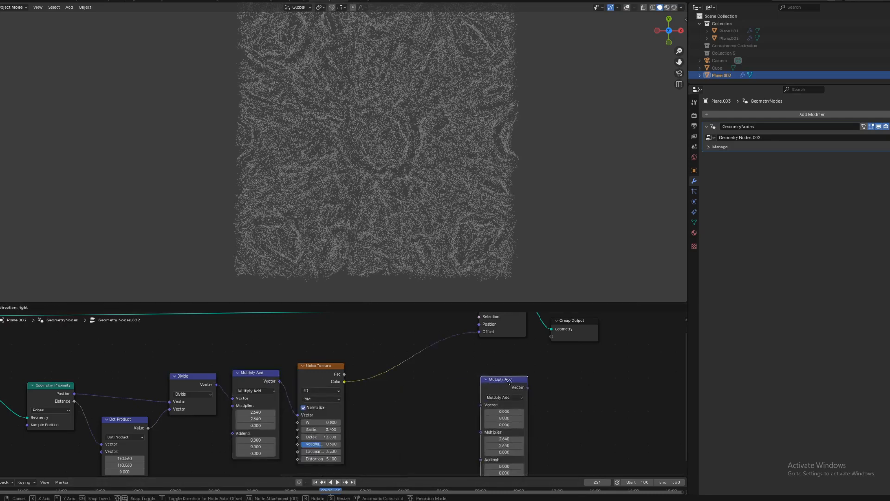
left_click(500, 382)
type("1")
key("Return")
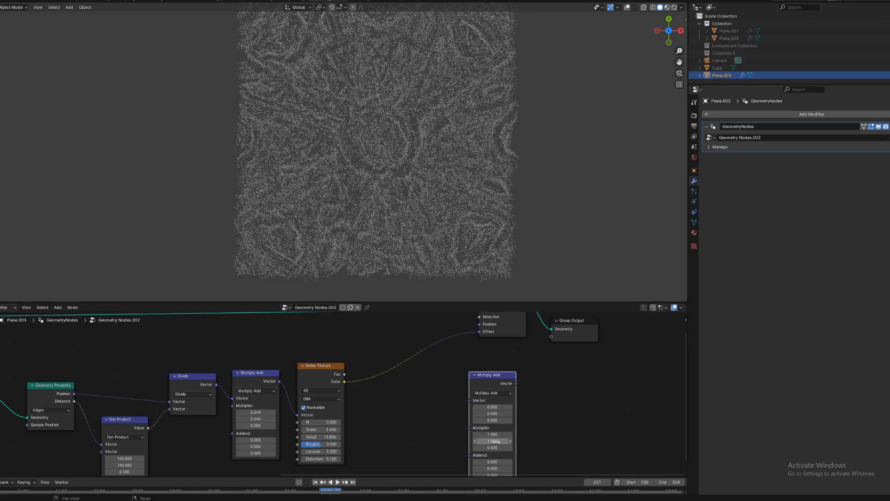
left_click_drag(502, 378, 386, 368)
middle_click_drag(494, 318, 463, 336)
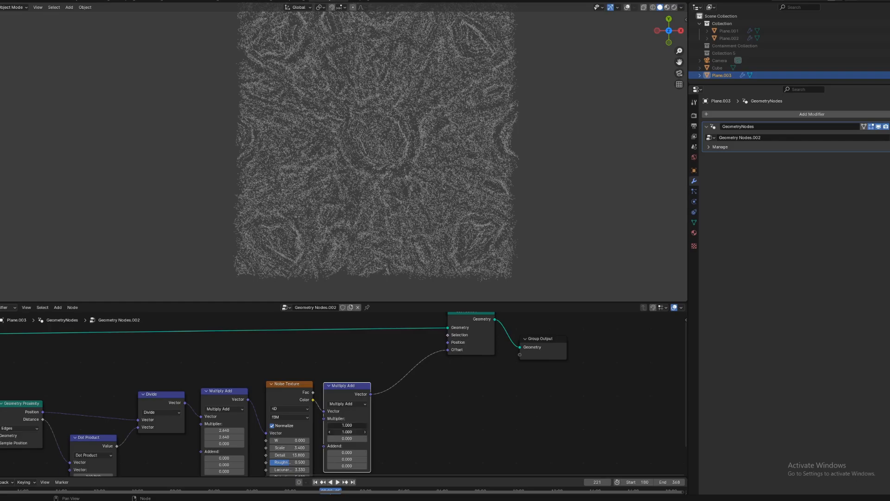
Set the new Multiply Add's X and Y multipliers to 1.600, briefly testing the Noise Texture with Normalize off
left_click_drag(347, 431, 296, 432)
left_click(281, 426)
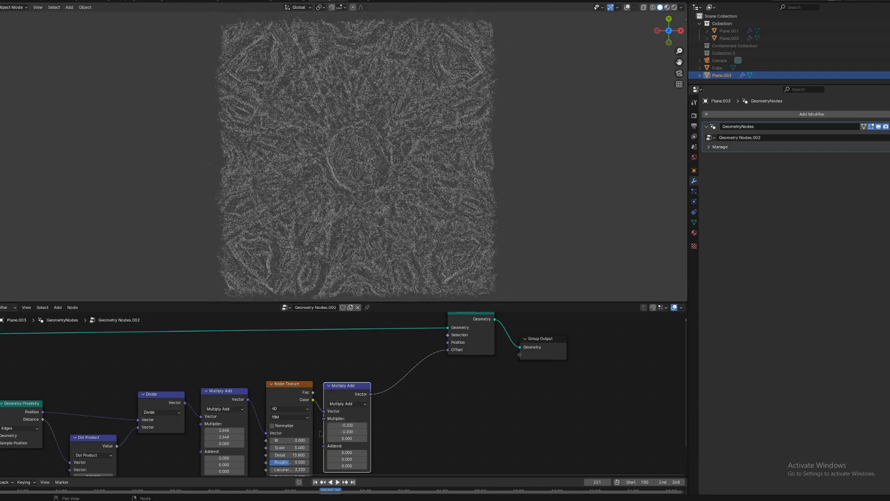
left_click(291, 426)
middle_click_drag(347, 442, 351, 416)
left_click_drag(352, 406, 362, 395)
middle_click_drag(446, 407, 453, 392)
left_click_drag(364, 365, 400, 364)
middle_click_drag(376, 439, 350, 407)
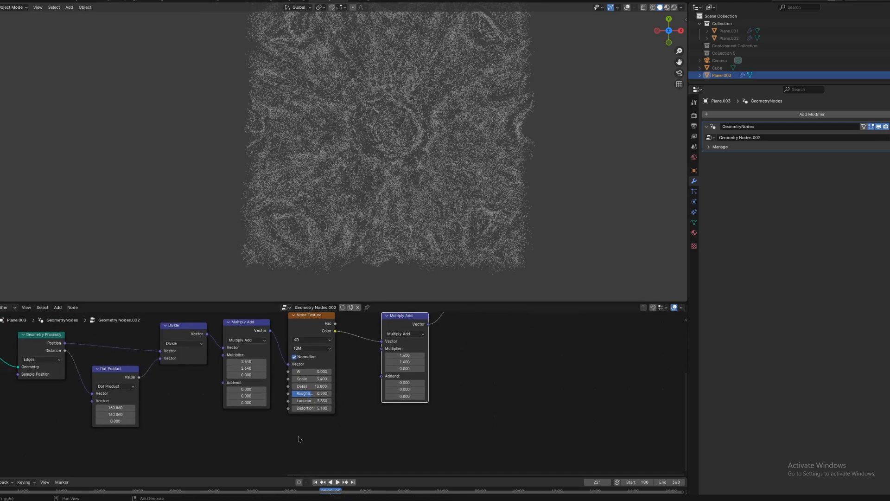
Add a Value node and connect it to both the Multiplier and Addend of the Multiply Add after the Noise Texture
key("shift+a")
type("value")
key("Return")
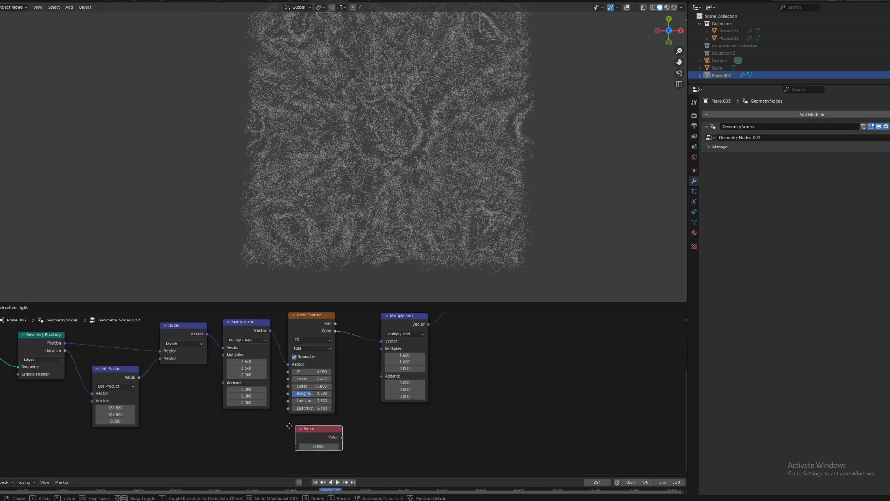
left_click(268, 421)
left_click_drag(379, 361, 381, 357)
left_click_drag(321, 432, 381, 356)
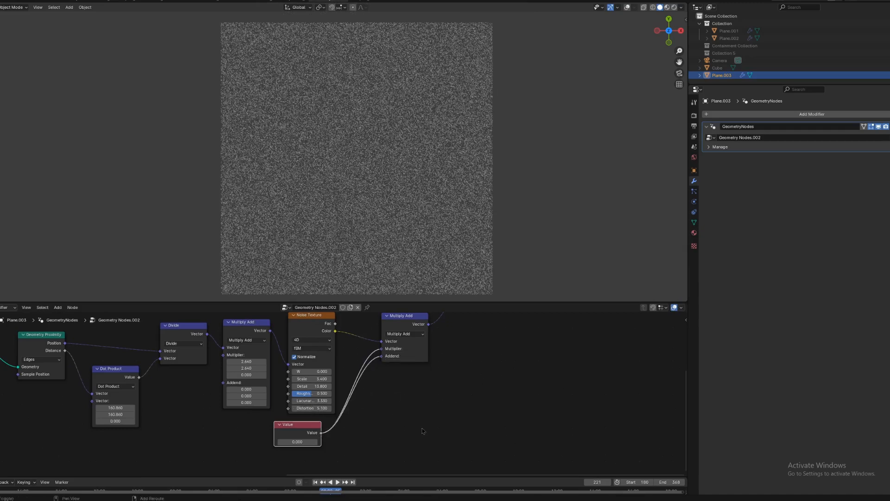
Insert a Math node set to Multiply by -0.500 between the Value node and the Multiply Add's Addend
key("shift+a")
type("math")
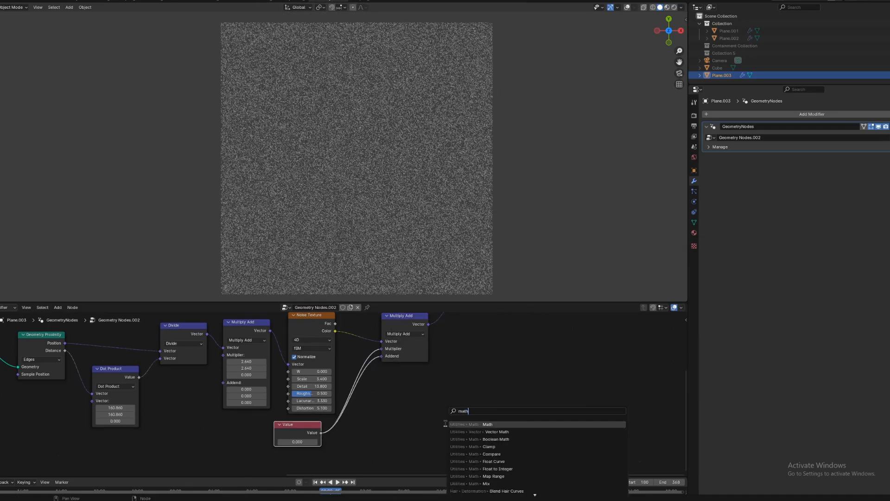
left_click(482, 424)
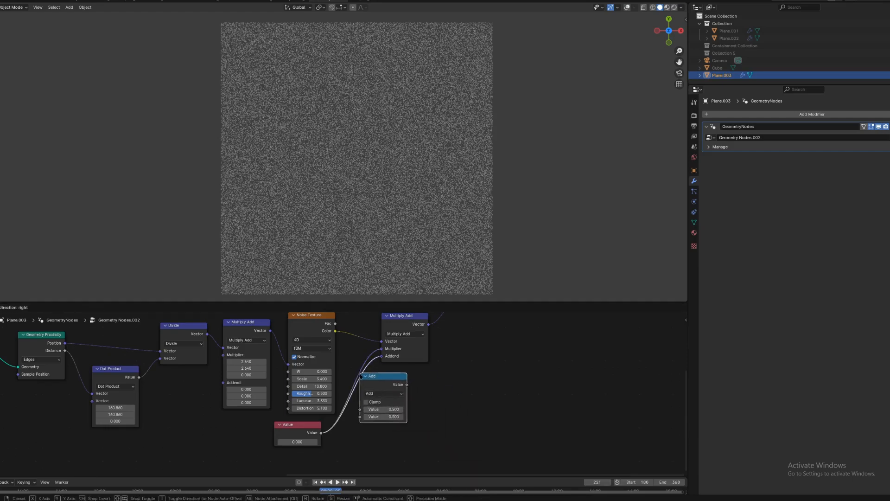
left_click(384, 390)
left_click(384, 393)
left_click(391, 426)
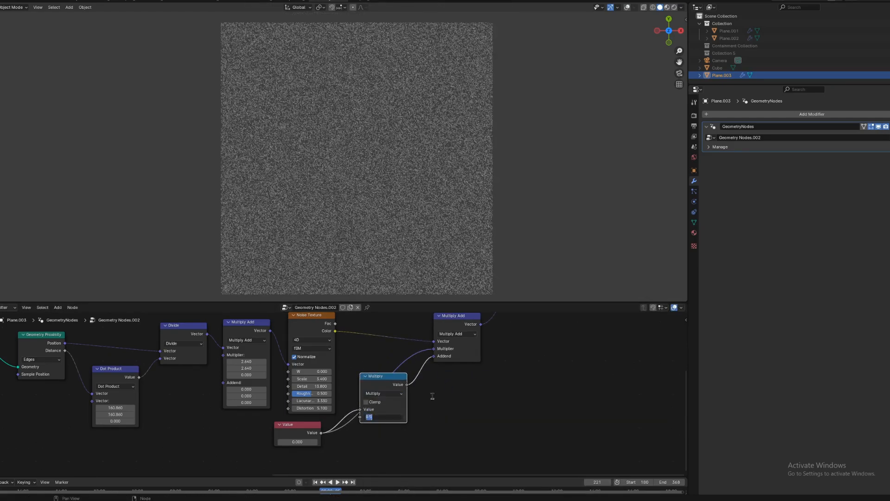
left_click_drag(380, 376, 406, 408)
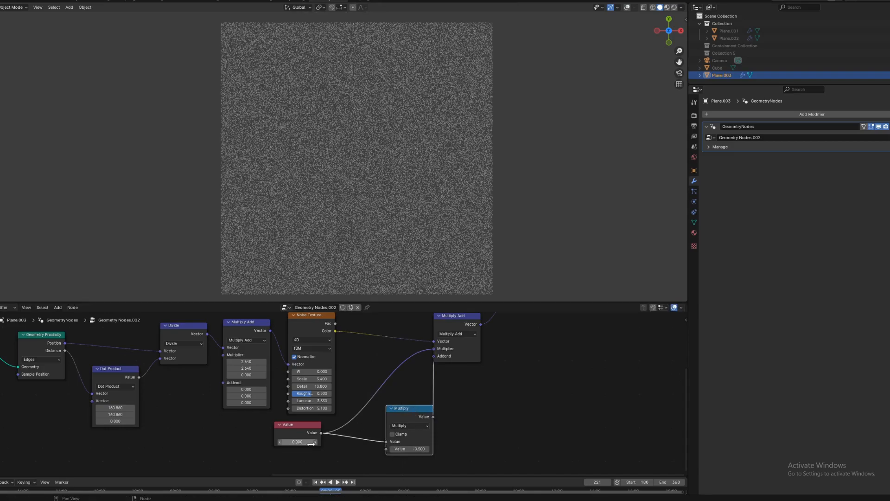
Set the Value node to 1.200 and rearrange the Multiply Add, Multiply and Value nodes more compactly
mouse_move(297, 441)
left_mouse_down()
mouse_move(314, 441)
mouse_move(294, 441)
mouse_move(303, 441)
left_mouse_up()
scroll(337, 245, "down", 3)
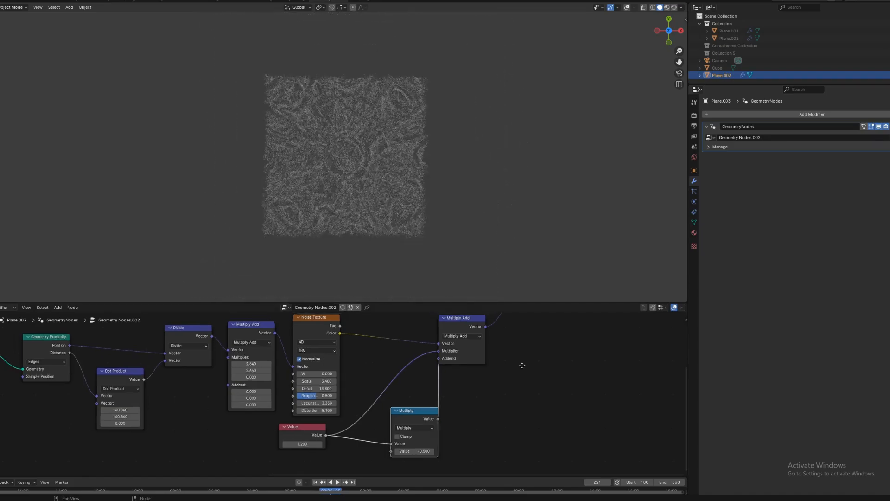
middle_click_drag(313, 420, 277, 434)
middle_click_drag(402, 378, 366, 431)
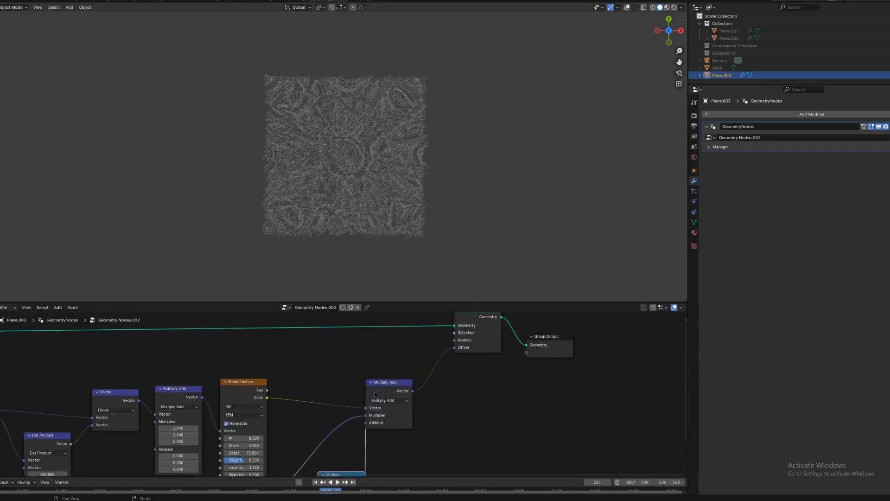
left_click_drag(390, 386, 334, 385)
middle_click_drag(368, 399, 354, 344)
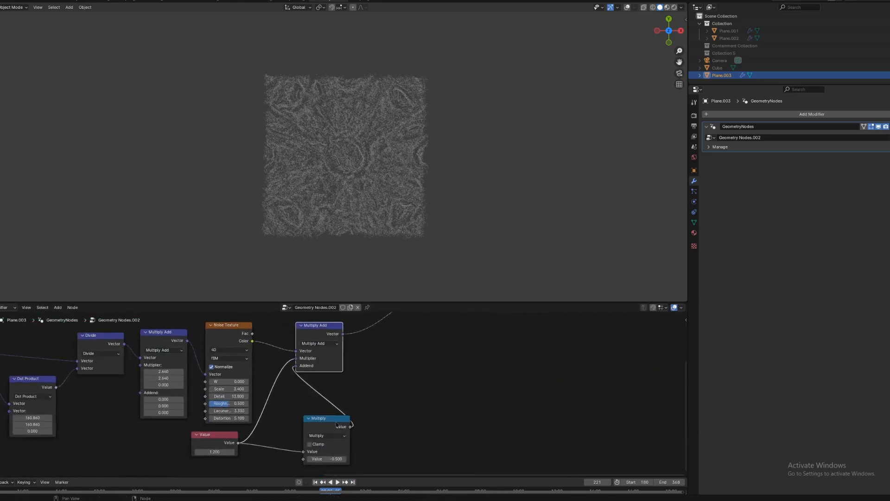
left_click_drag(324, 420, 310, 429)
left_click_drag(213, 439, 196, 452)
middle_click_drag(315, 375, 262, 451)
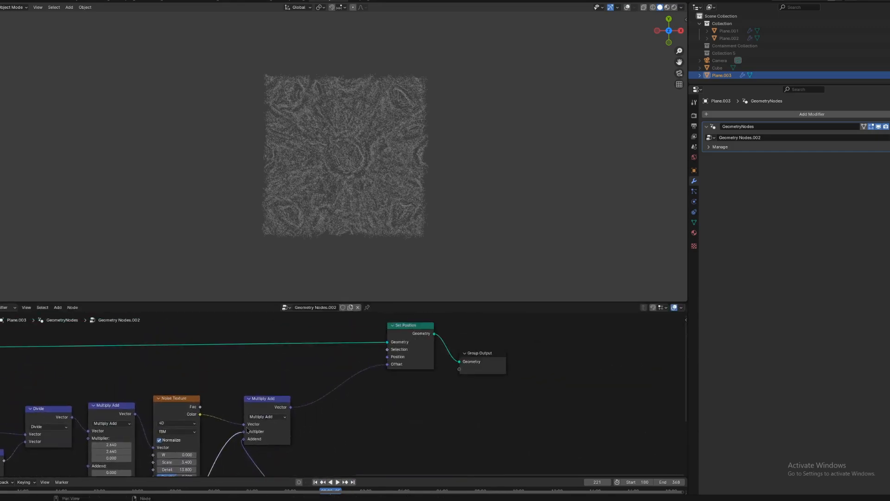
Undo the reroute points and cut the links into the Multiplier and Addend of the Multiply Add after the Noise Texture
right_click_drag(227, 432, 280, 477, "shift")
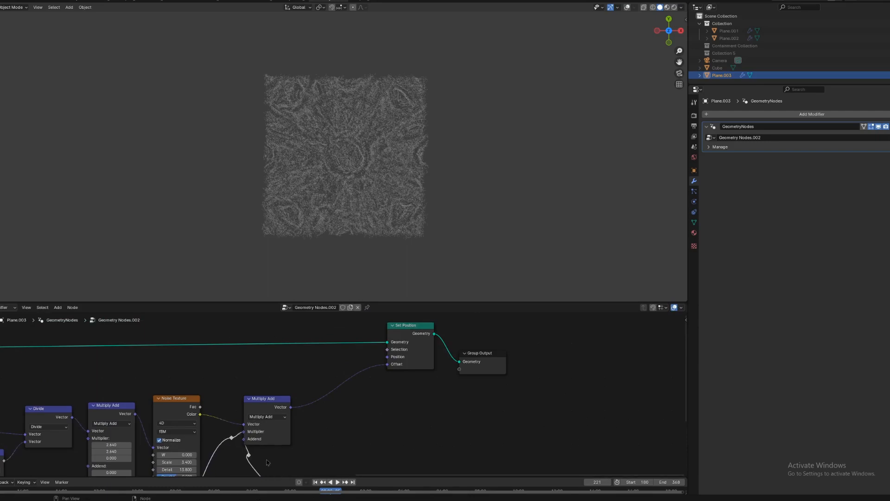
key("ctrl+z")
right_click_drag(241, 438, 228, 441, "ctrl")
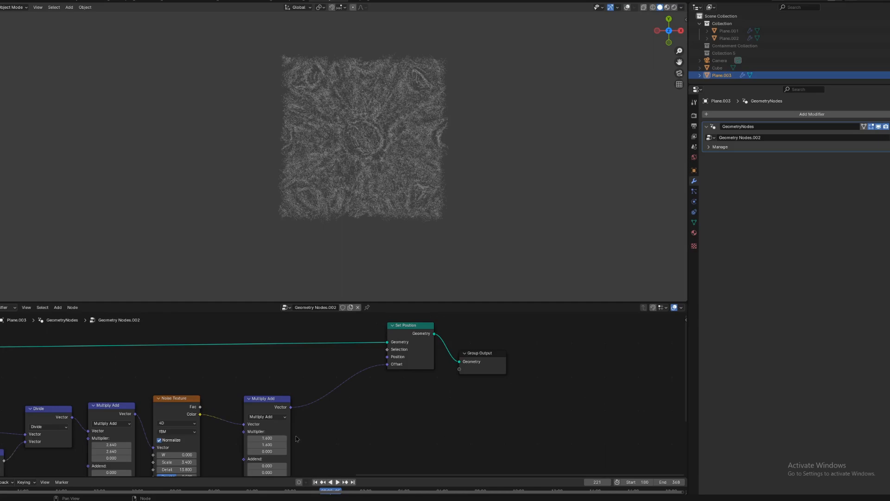
Move the second Multiply Add closer to the Noise Texture and insert a duplicate of it before the Set Position offset
left_click_drag(286, 412, 261, 412)
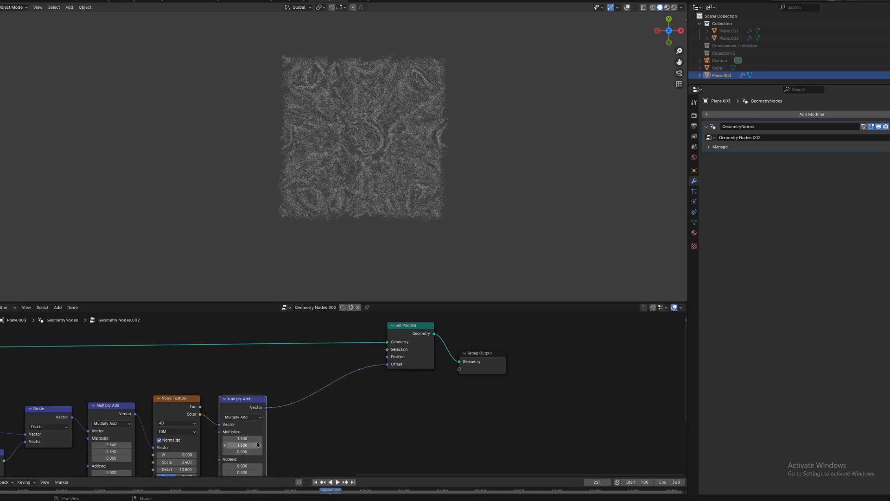
mouse_move(235, 445)
left_mouse_down()
mouse_move(296, 445)
mouse_move(231, 445)
left_mouse_up()
key("shift+a")
mouse_move(392, 405)
key("shift+d")
left_click(325, 374)
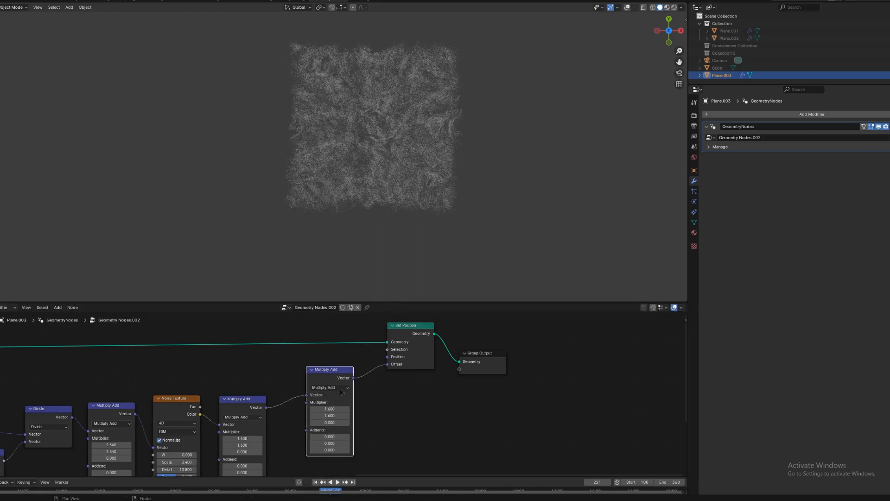
Change the duplicated node to Sine, and set the preceding Multiply Add's X and Y multipliers to 9.920 and X addend to 32.000
left_click(345, 387)
left_click(362, 357)
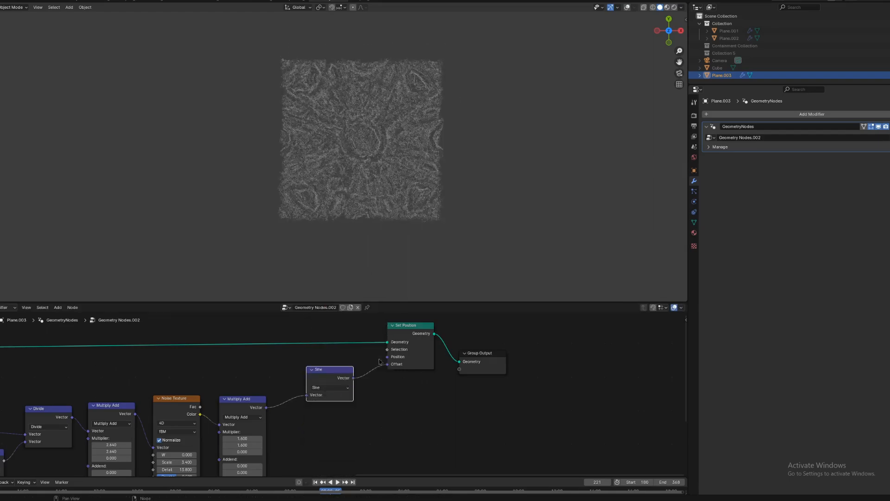
left_click_drag(261, 439, 886, 465)
Add a cube mesh to the scene as a reference among the scattered points
mouse_move(447, 166)
middle_mouse_down()
mouse_move(449, 139)
mouse_move(447, 166)
middle_mouse_up()
key("shift+a")
mouse_move(450, 176)
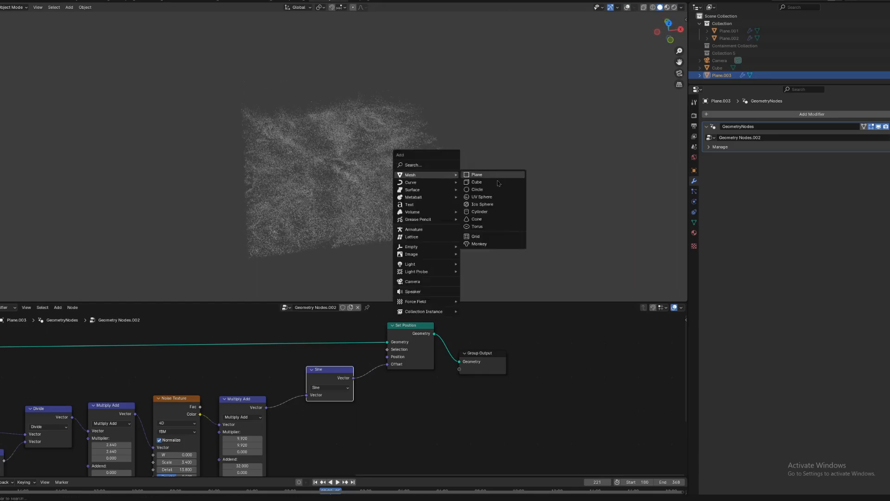
left_click(498, 183)
middle_click_drag(427, 216, 381, 176)
scroll(383, 176, "up", 4)
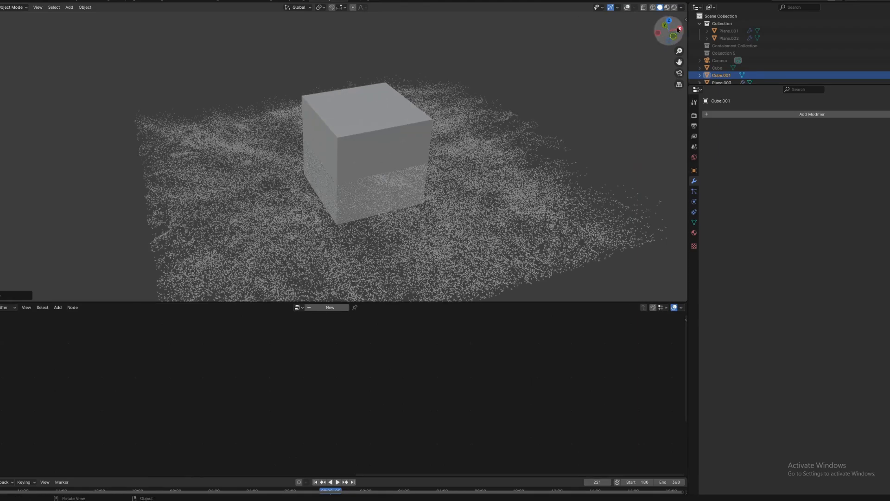
Turn on the viewport overlays and examine the cube against the scattered points from several angles
left_click(626, 7)
middle_click_drag(492, 125, 388, 113)
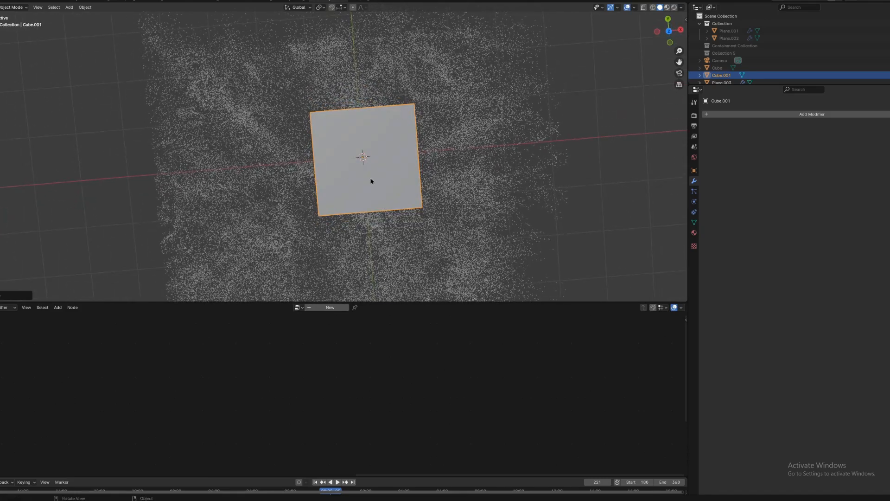
middle_click_drag(377, 168, 379, 111)
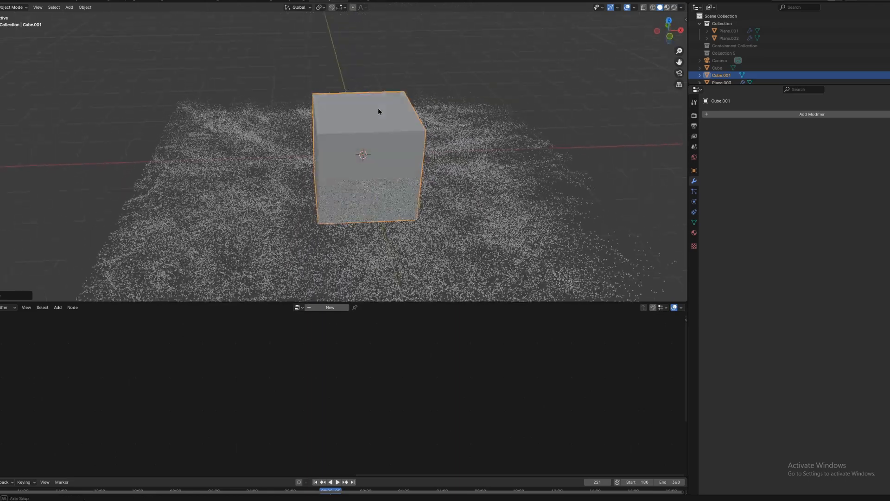
middle_click_drag(371, 226, 383, 181)
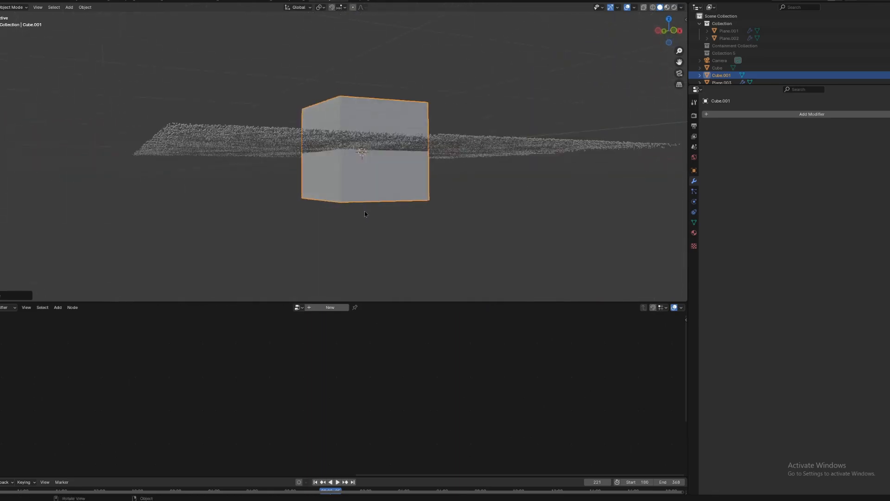
middle_click_drag(369, 221, 341, 115)
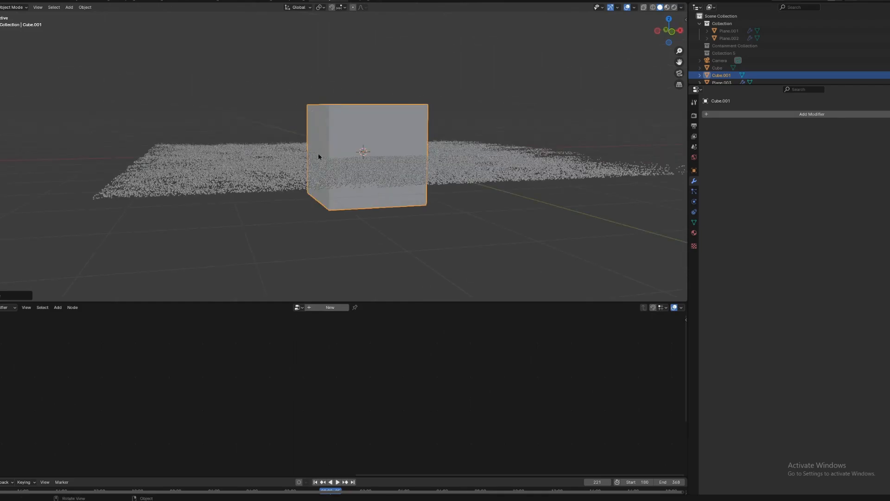
middle_click_drag(406, 162, 411, 219)
Select the scattered plane, then set the second Multiply Add's X and Y multipliers to 6.020 and the Noise Texture's scale to 0.200
left_click(411, 218)
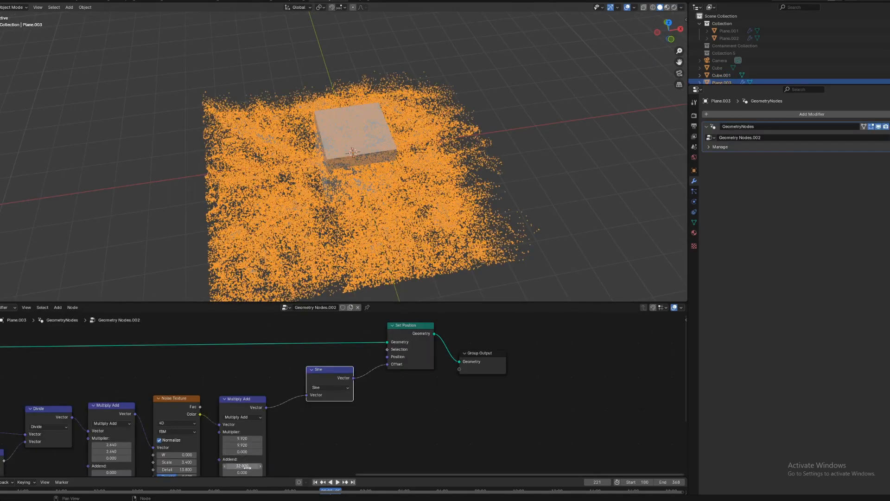
left_click_drag(243, 445, 105, 462)
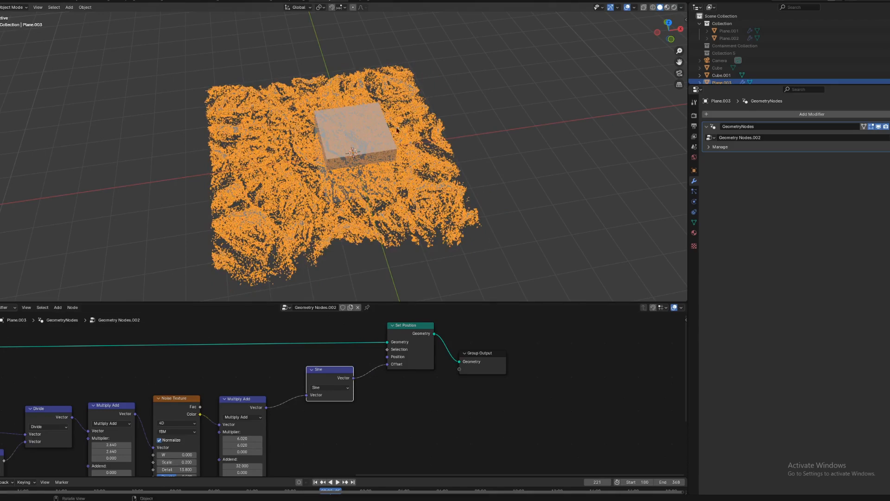
Delete the reference cube from the scene
left_click(357, 147)
key("x")
left_click(358, 150)
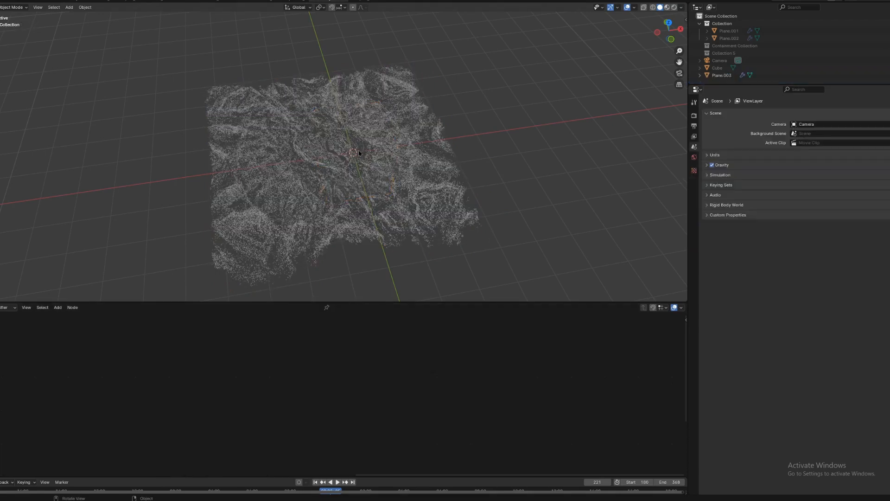
Reselect the scattered plane and change the Sine node's operation to Absolute
left_click(390, 184)
middle_click_drag(389, 184, 397, 258)
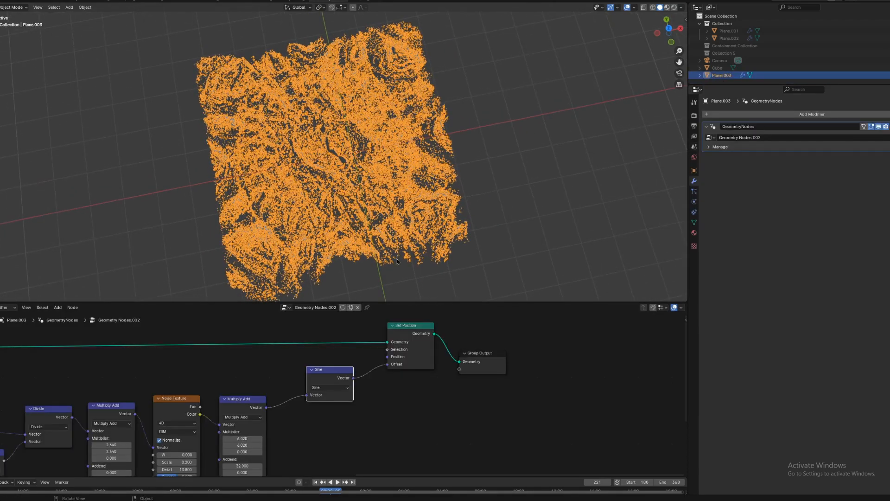
scroll(396, 258, "down", 3)
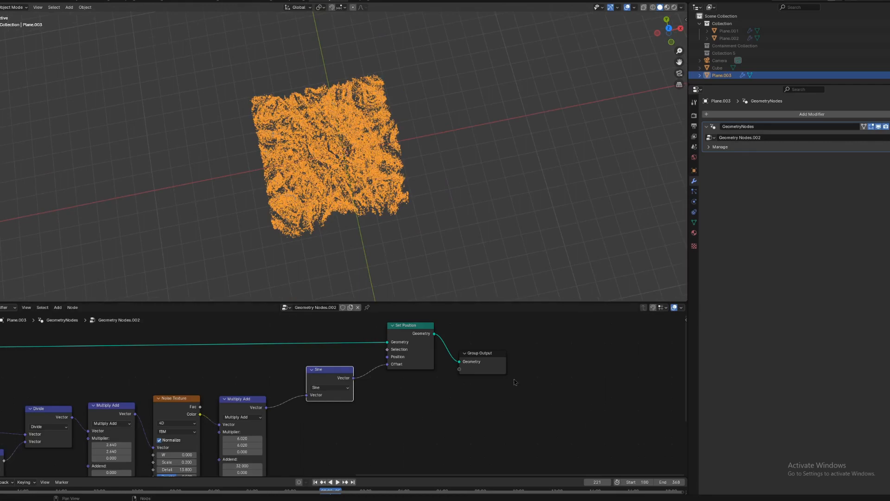
left_click(329, 388)
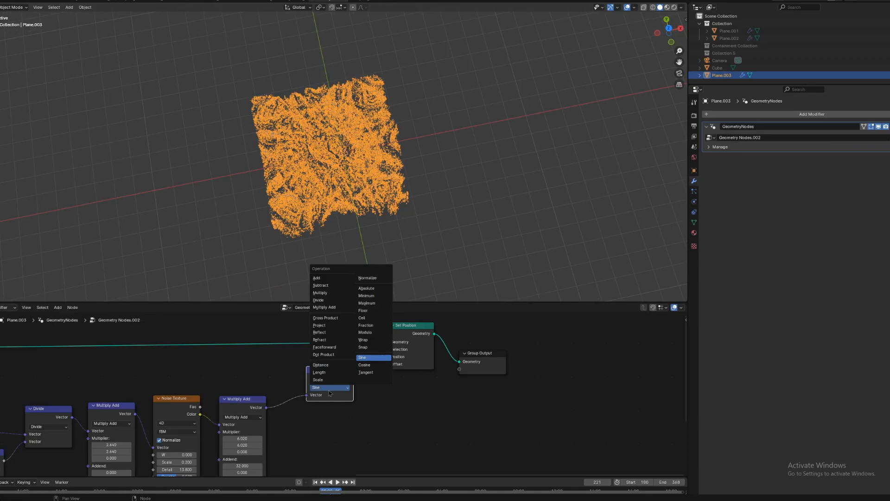
left_click(367, 288)
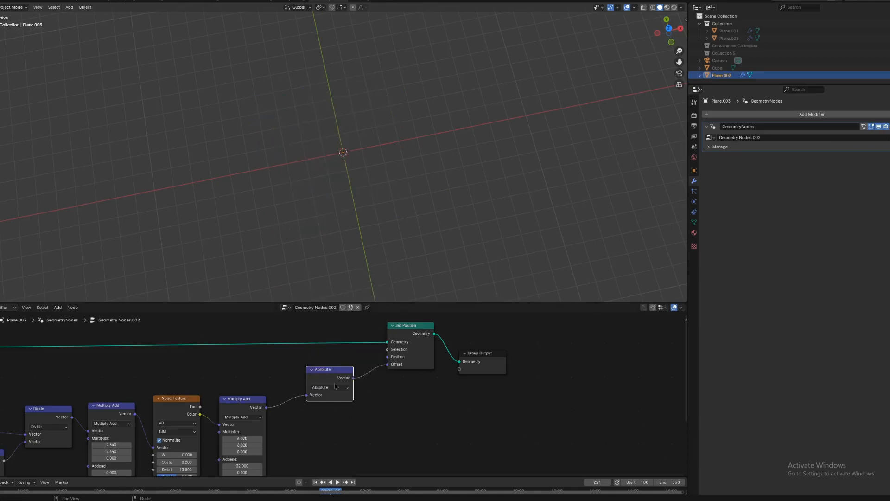
Move the Absolute node beside the second Multiply Add and insert a duplicate of that Multiply Add between Absolute and Set Position
left_click_drag(327, 370, 299, 397)
left_click(238, 414)
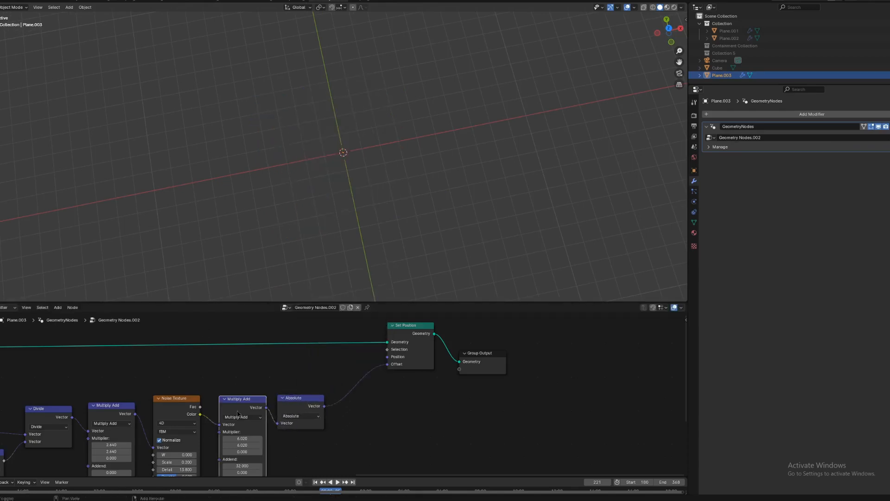
key("shift+d")
left_click(358, 387)
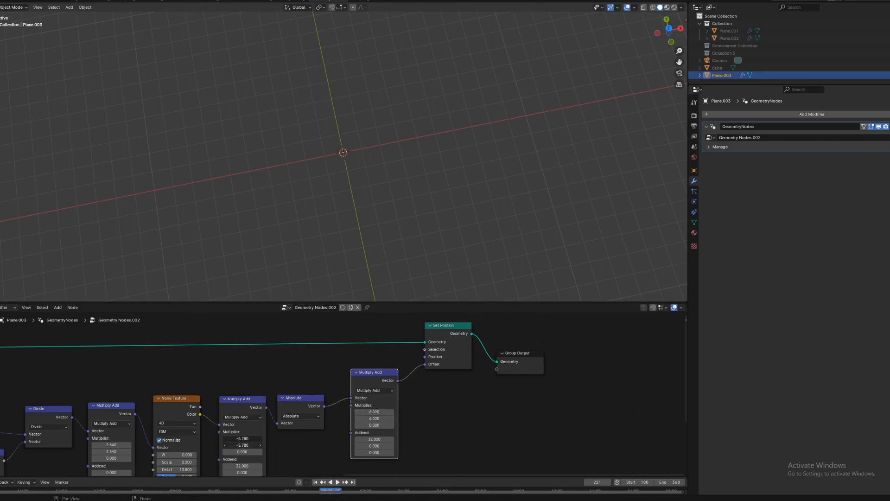
Set the X and Y multipliers to 4.120 on the Multiply Add before Absolute and to -1.420 on the one after it
key("ctrl+alt+v")
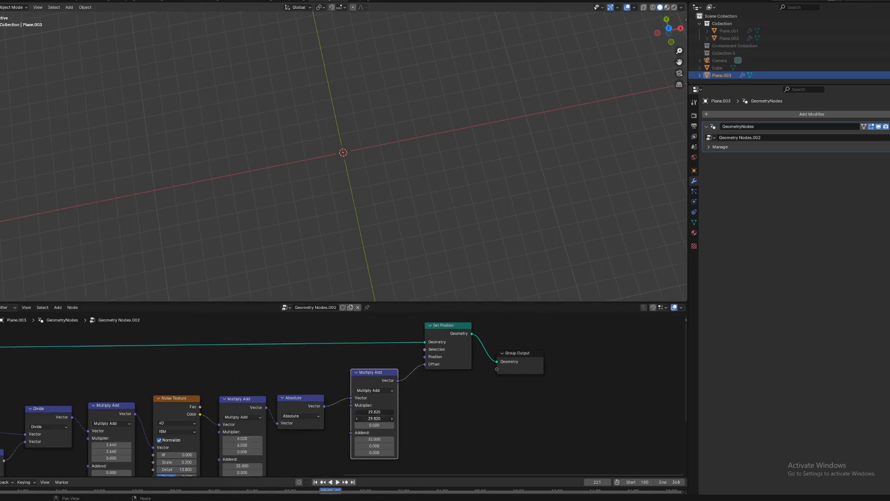
key("ctrl+alt+v")
left_click_drag(374, 418, 356, 418)
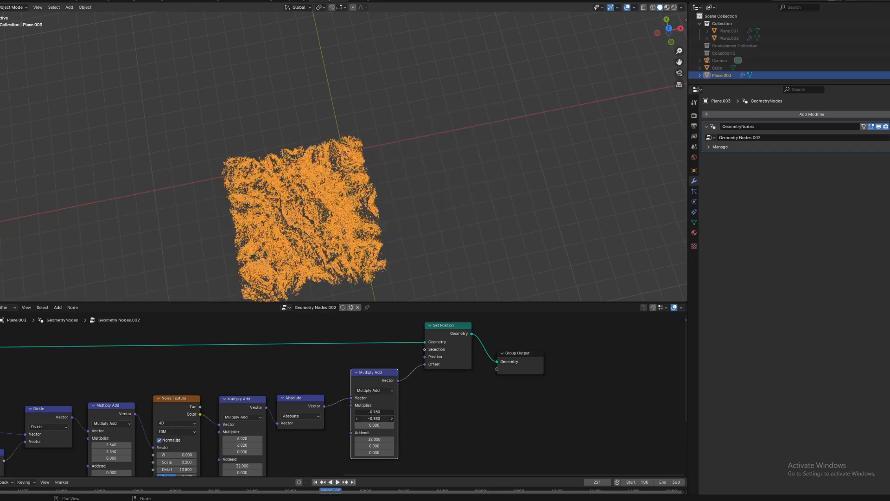
mouse_move(242, 445)
left_mouse_down()
mouse_move(251, 438)
mouse_move(201, 444)
mouse_move(258, 445)
mouse_move(191, 445)
mouse_move(278, 445)
mouse_move(190, 444)
mouse_move(226, 445)
left_mouse_up()
left_click_drag(371, 418, 379, 417)
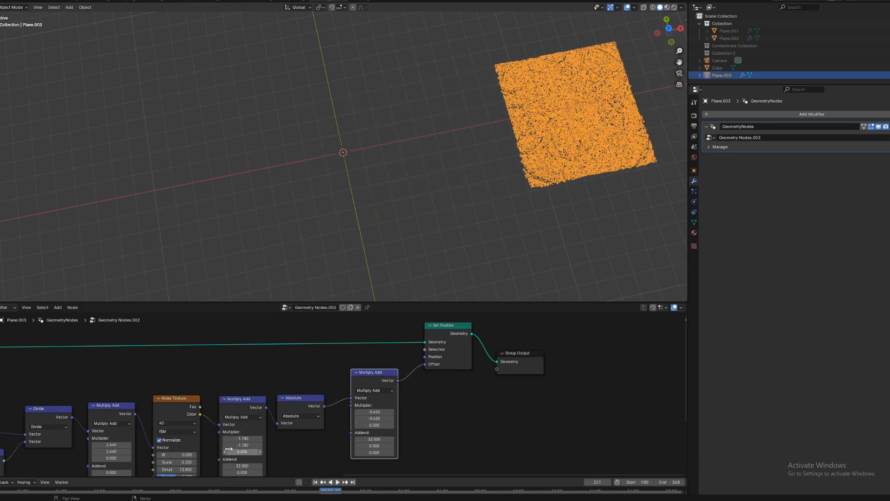
left_click_drag(238, 445, 362, 418)
Set the X addend to 0 on both Multiply Add nodes around the Absolute node
type("0")
key("Return")
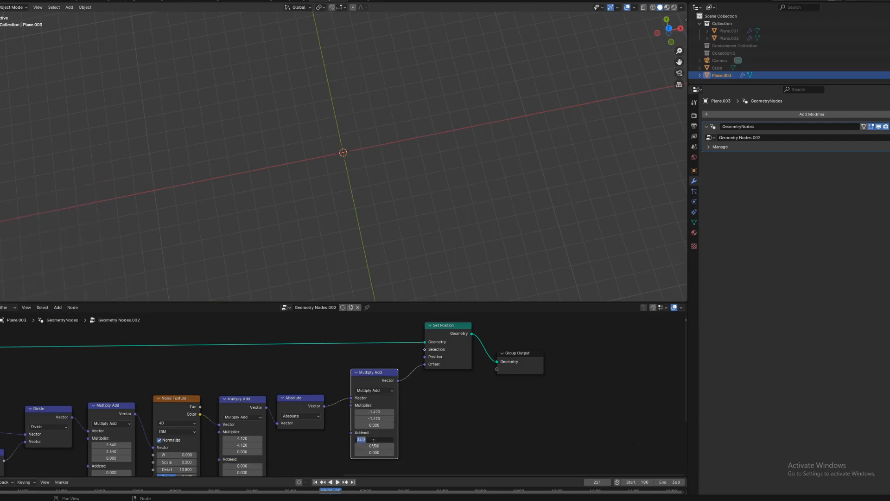
type("0")
key("Return")
Set the X and Y multipliers to -2.280 on the Multiply Add before Absolute and to 1.680 on the one after it
mouse_move(374, 418)
left_mouse_down()
mouse_move(366, 419)
mouse_move(440, 418)
mouse_move(374, 418)
left_mouse_up()
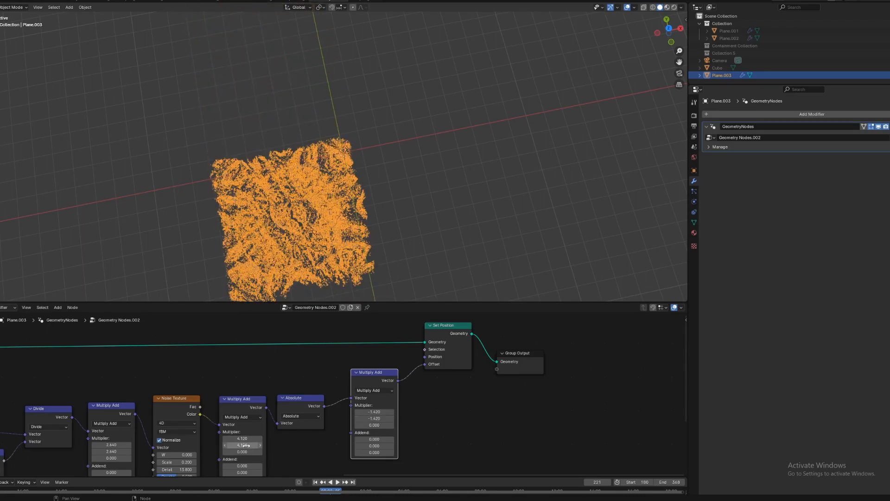
left_click_drag(244, 446, 261, 445)
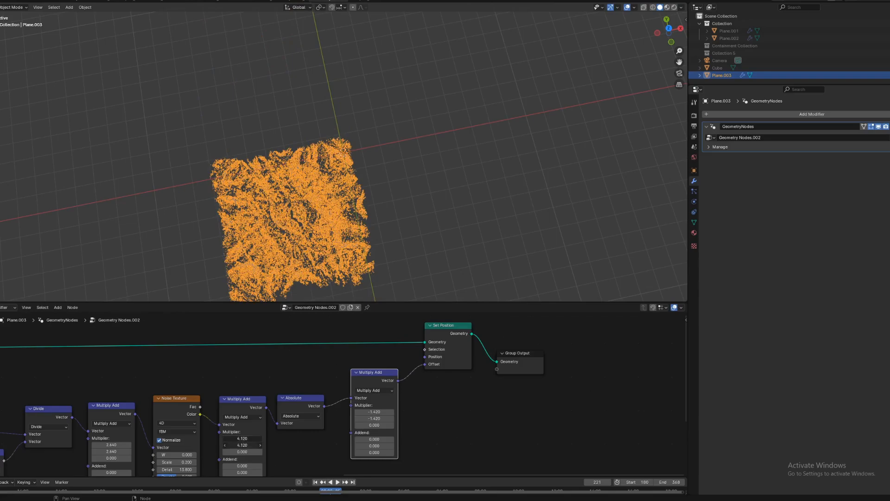
left_click_drag(242, 444, 213, 445)
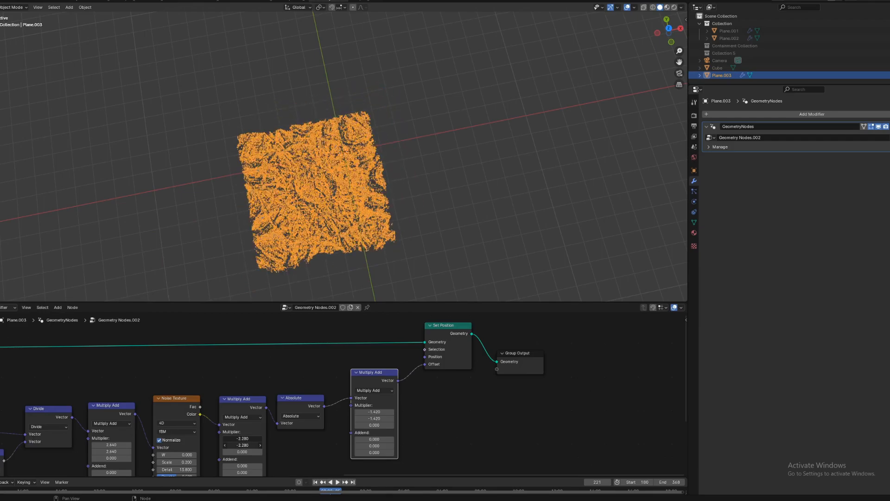
mouse_move(390, 421)
left_mouse_down()
mouse_move(363, 418)
mouse_move(399, 417)
left_mouse_up()
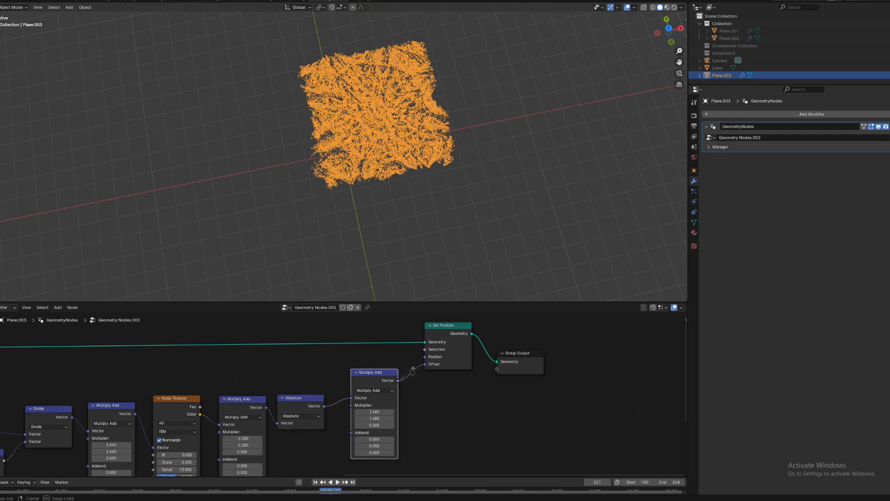
Connect the last Multiply Add's output to Set Position's Position input as well as Offset, and view the points from the top
left_click_drag(423, 363, 423, 364)
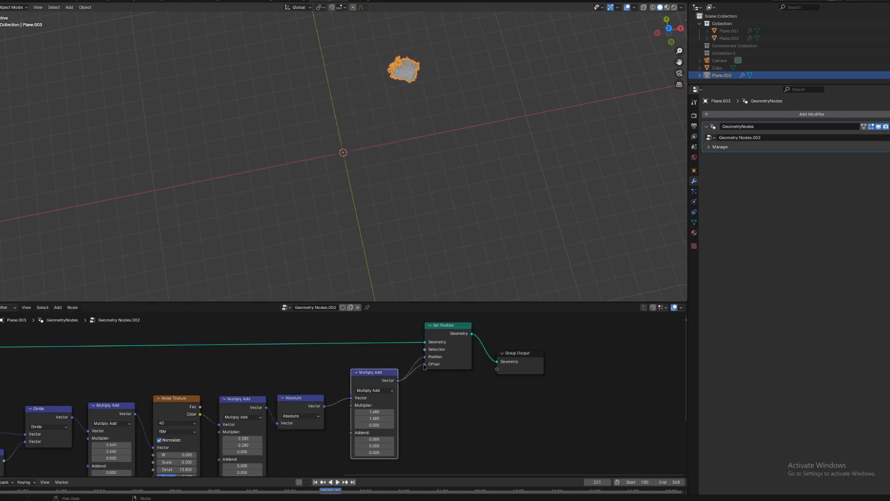
left_click(668, 30)
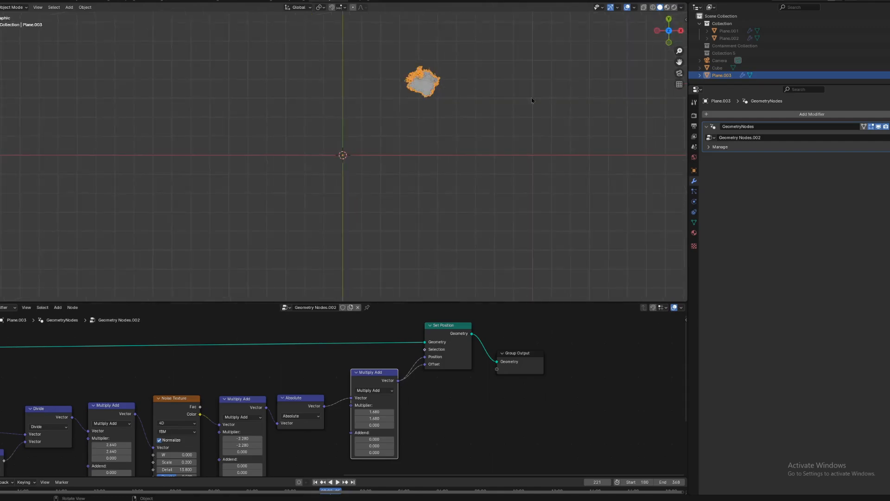
scroll(494, 97, "up", 8)
middle_click_drag(494, 106, 237, 331, "shift")
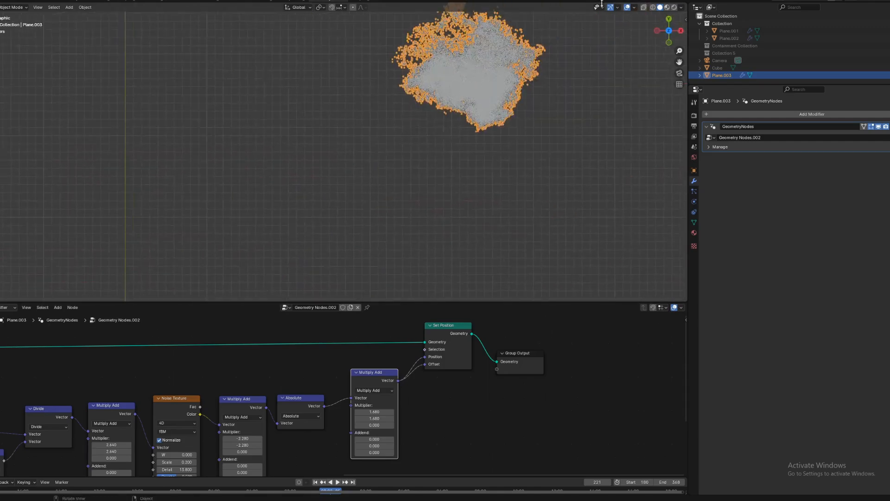
Hide the viewport overlays and examine the displaced point cloud up close from the top view
left_click(633, 7)
left_click(627, 8)
middle_click_drag(627, 11, 623, 44)
left_click(668, 38)
middle_click_drag(450, 116, 350, 167, "shift")
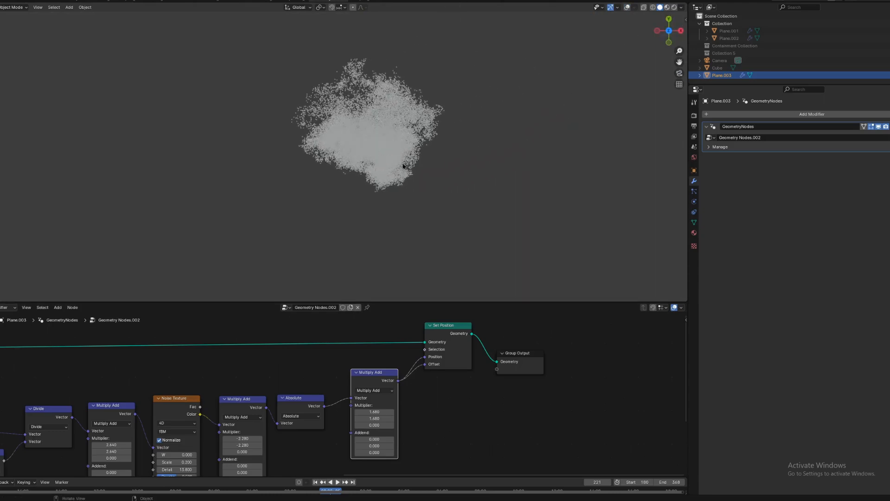
scroll(350, 167, "up", 3)
middle_click_drag(425, 176, 379, 212, "shift")
Try adjusting the Transform Geometry node's Z translation and the Noise Texture's scale
middle_click_drag(210, 394, 346, 350)
middle_click_drag(120, 441, 386, 421)
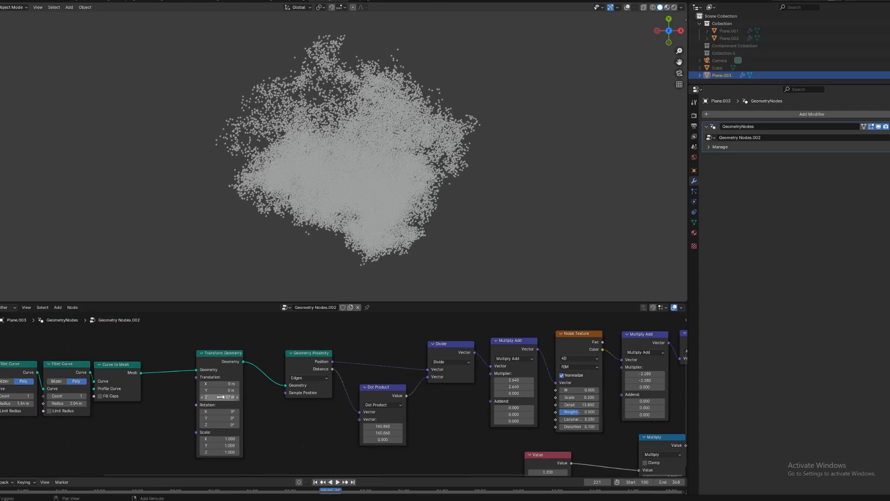
left_click_drag(220, 397, 241, 397)
middle_click_drag(548, 407, 379, 400)
mouse_move(415, 390)
left_mouse_down()
mouse_move(394, 391)
mouse_move(416, 391)
left_mouse_up()
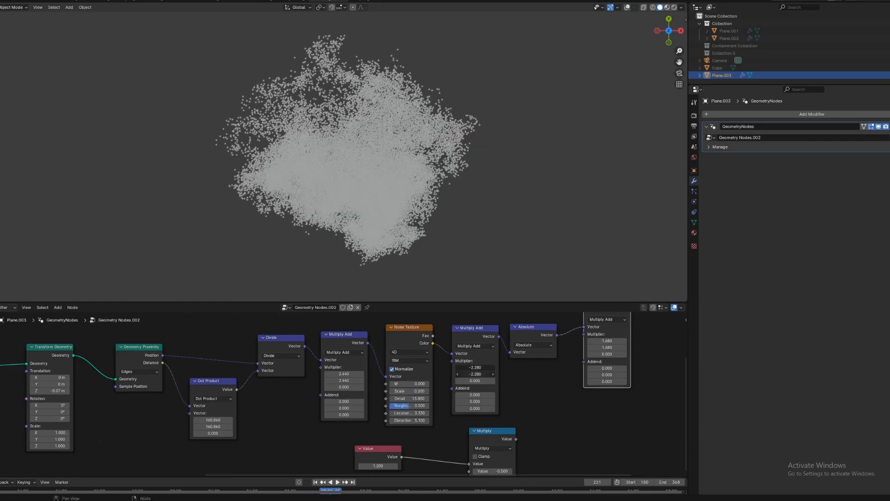
Set the X and Y multipliers to 12.390 before Absolute and 0.480 after it, with the latter node's X and Y addends at -8.800
left_click_drag(474, 373, 672, 375, "shift")
left_click_drag(607, 347, 578, 348)
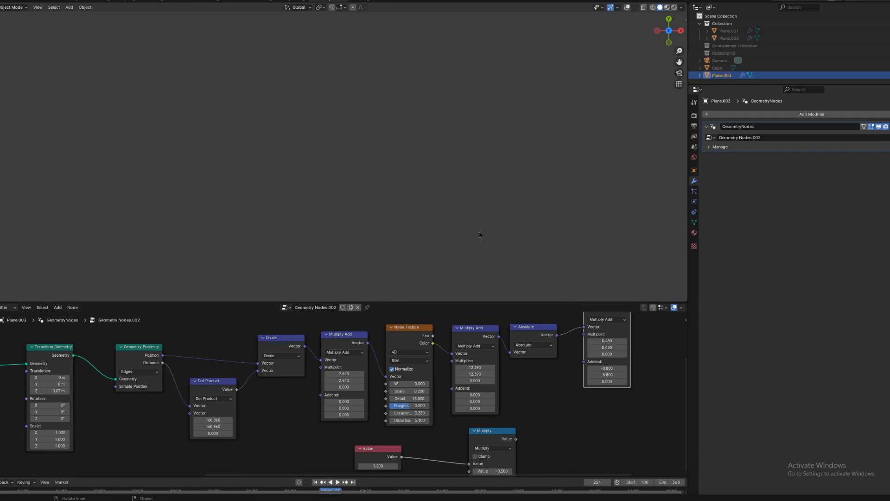
Join the Position and Offset links through a reroute, then space the reroute, Set Position and Group Output away from the last Multiply Add
middle_click_drag(557, 374, 423, 430)
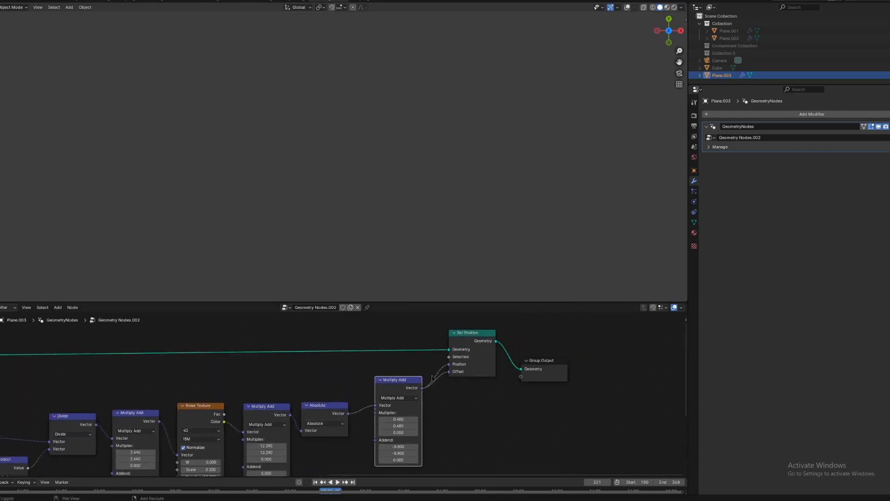
left_click_drag(462, 324, 610, 365)
left_click_drag(492, 348, 636, 351)
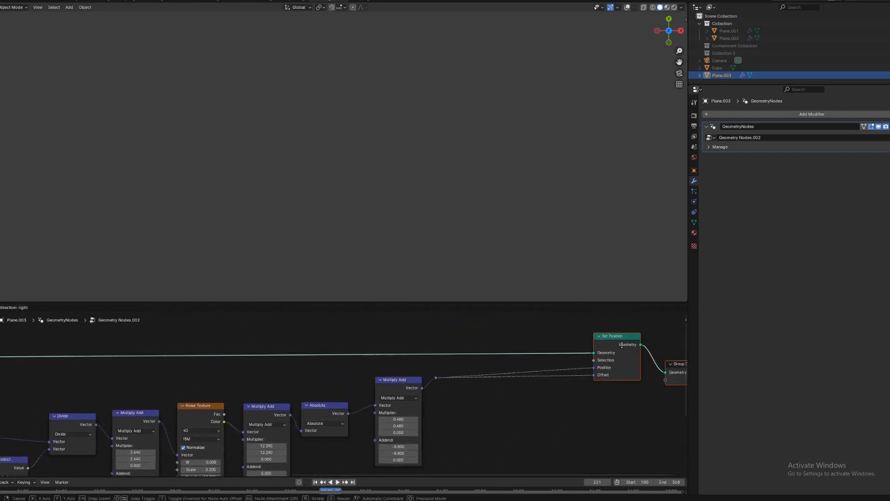
left_click_drag(430, 367, 463, 387)
key("g")
left_click(578, 384)
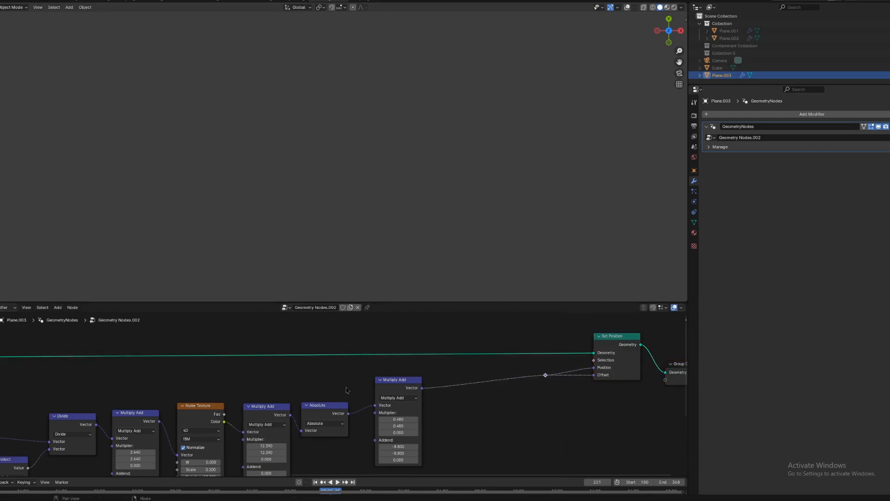
Insert a duplicate of the Absolute node between the last Multiply Add and the reroute, and change its operation to Sine
key("shift+d")
left_click(468, 380)
left_click(476, 393)
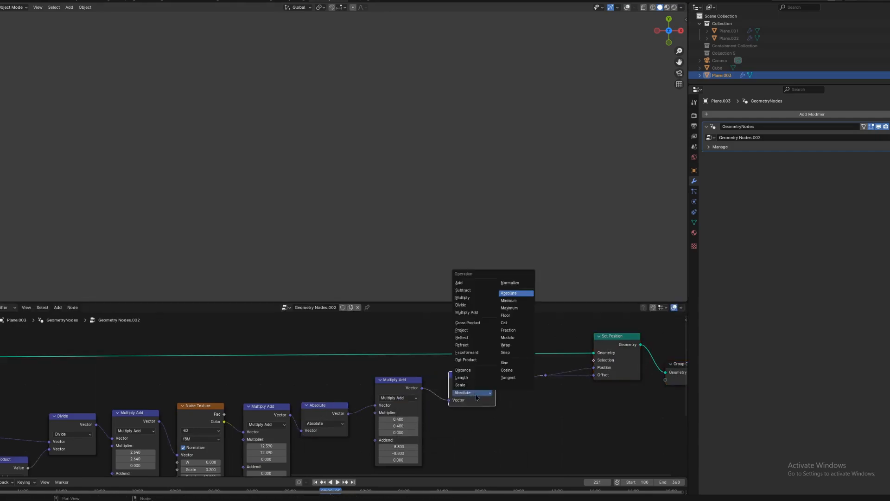
left_click(507, 363)
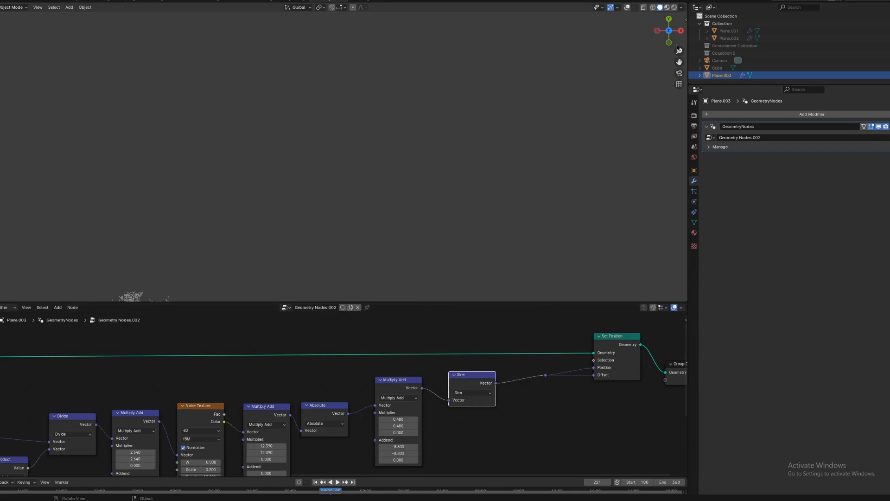
Switch to the camera view with overlays shown, and set the X addend of the Multiply Add before Sine to -22.200
left_click(678, 73)
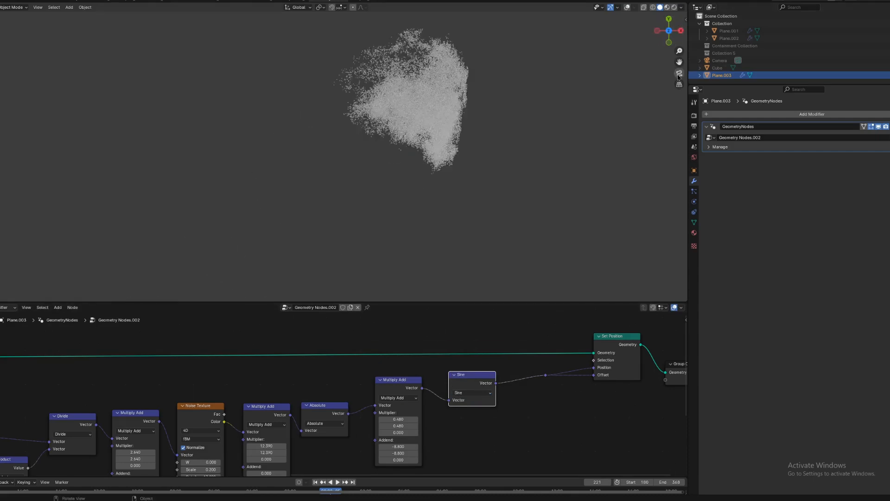
left_click(627, 8)
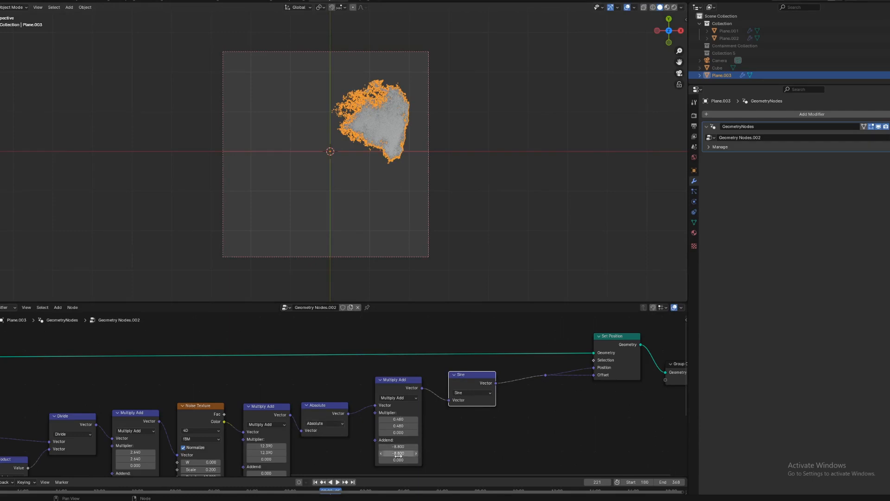
left_click_drag(398, 453, 460, 453)
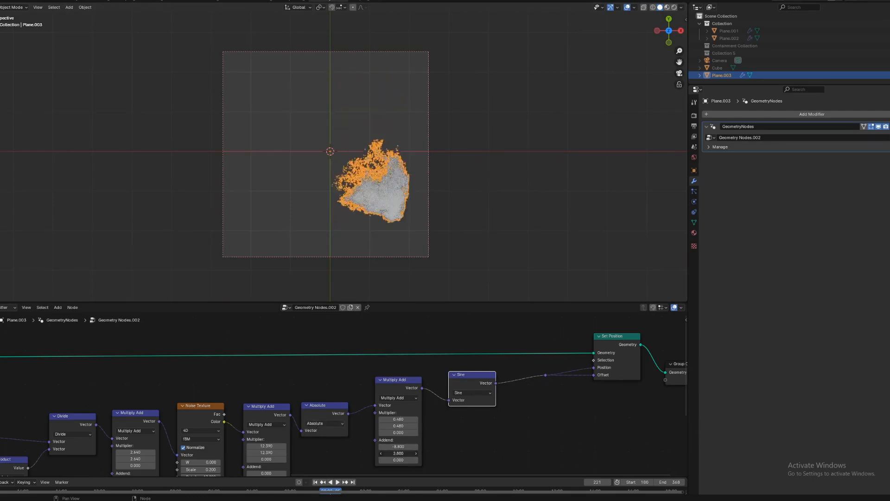
right_click(398, 453)
left_click_drag(398, 447, 347, 447)
Set the X and Y multipliers of the Multiply Add before Absolute to 34.790 and hide the viewport overlays
middle_click_drag(317, 437, 374, 383)
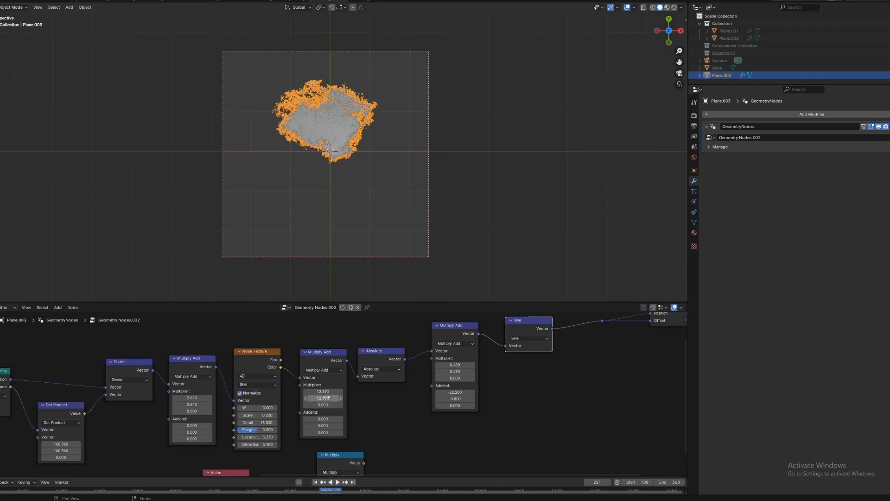
left_click_drag(323, 397, 427, 398)
left_click(632, 8)
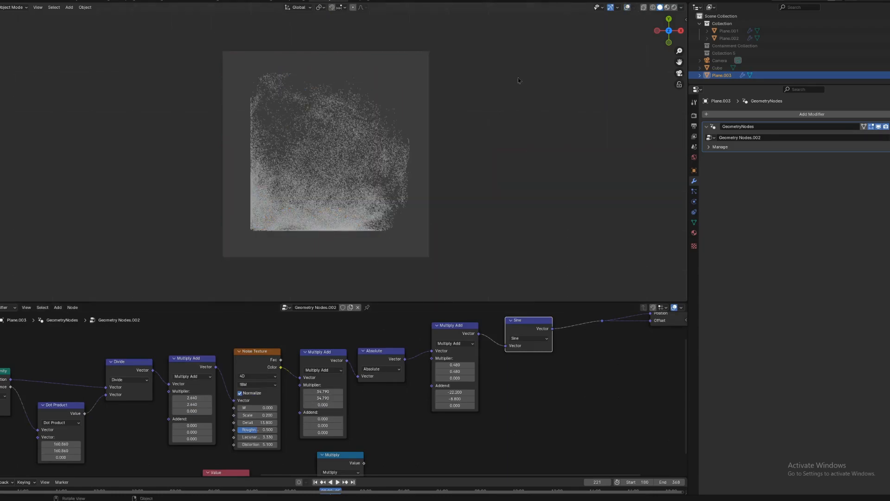
scroll(375, 194, "up", 2)
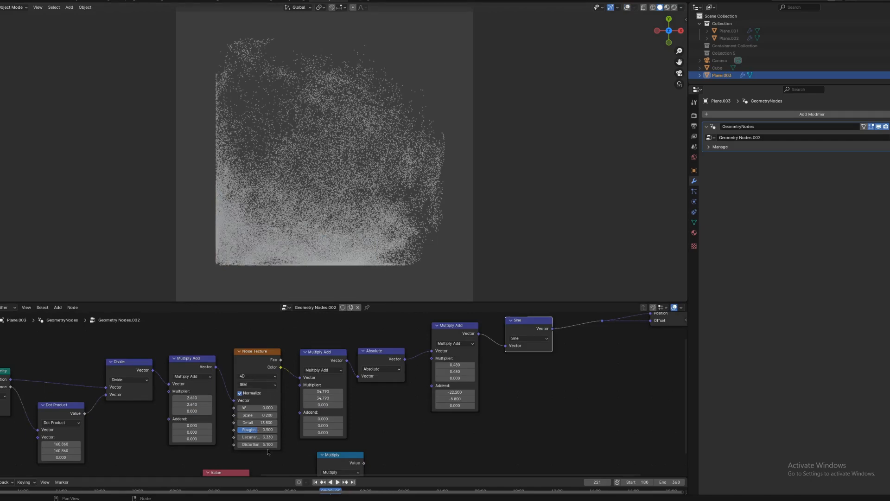
Set the Noise Texture's roughness to 0.267 and the following Multiply Add's multipliers to 34.890 and 35.690, with X and Y addends of -3.000
left_click_drag(258, 430, 248, 429)
left_click_drag(323, 426, 324, 391)
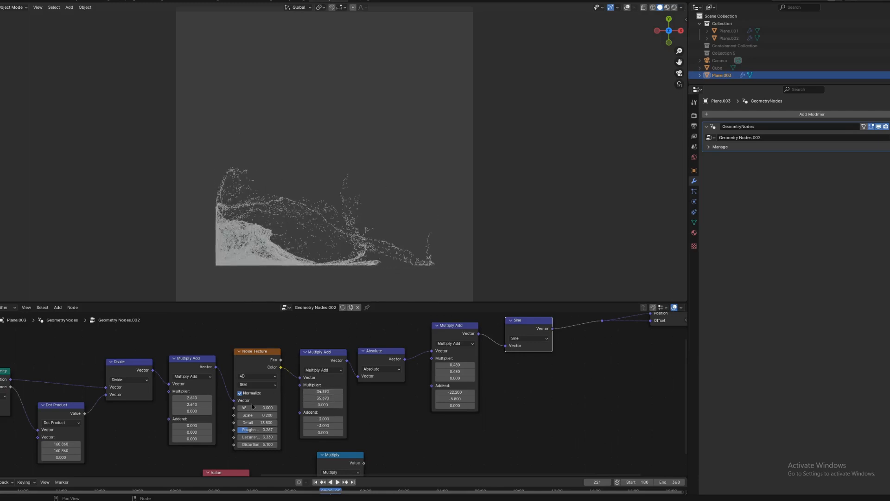
Try varying the Noise Texture's W value
left_click_drag(257, 408, 278, 408)
right_click(257, 408)
Add a Scene Time node, connect its Seconds output to the Noise Texture's W input, and play the animation
middle_click_drag(149, 457, 192, 413)
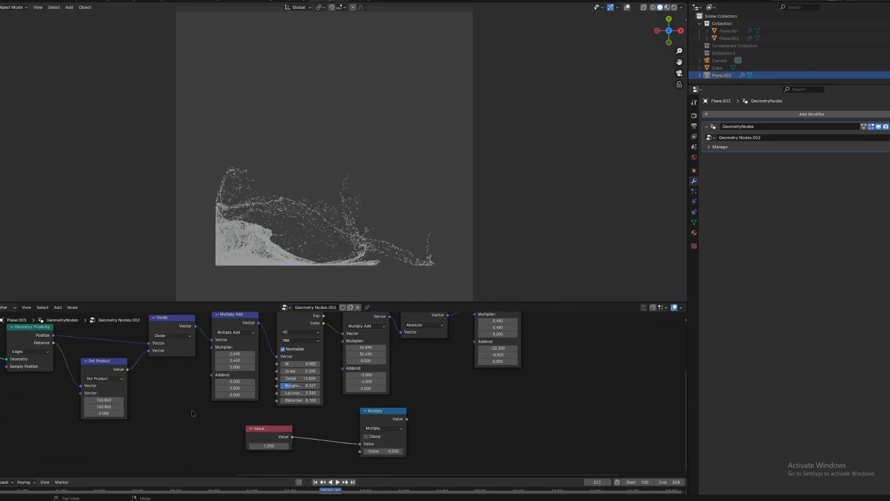
key("shift+a")
type("sce")
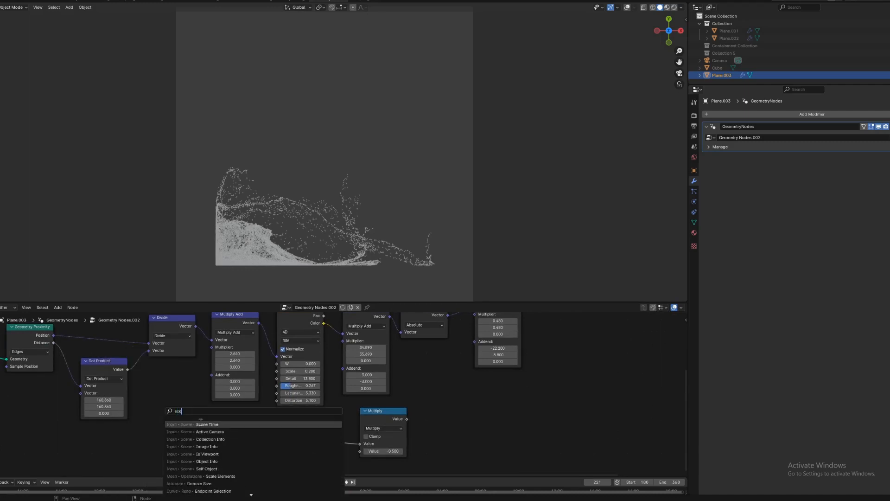
key("Return")
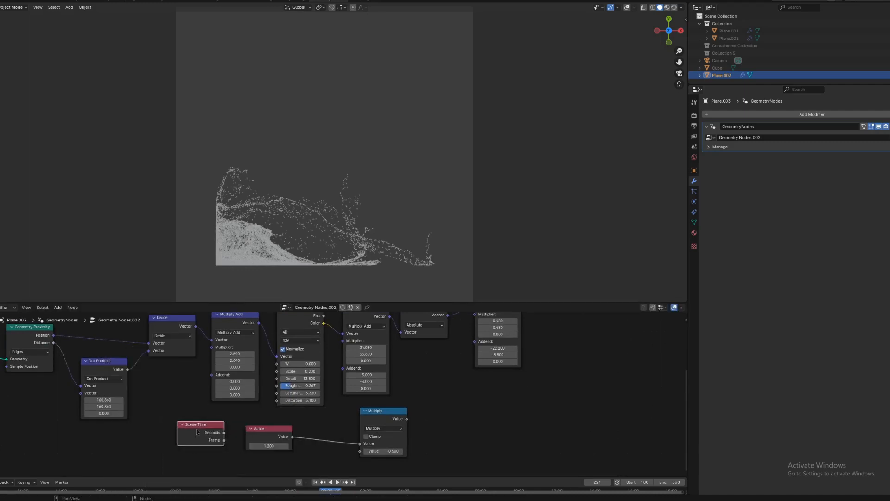
left_click_drag(278, 366, 277, 364)
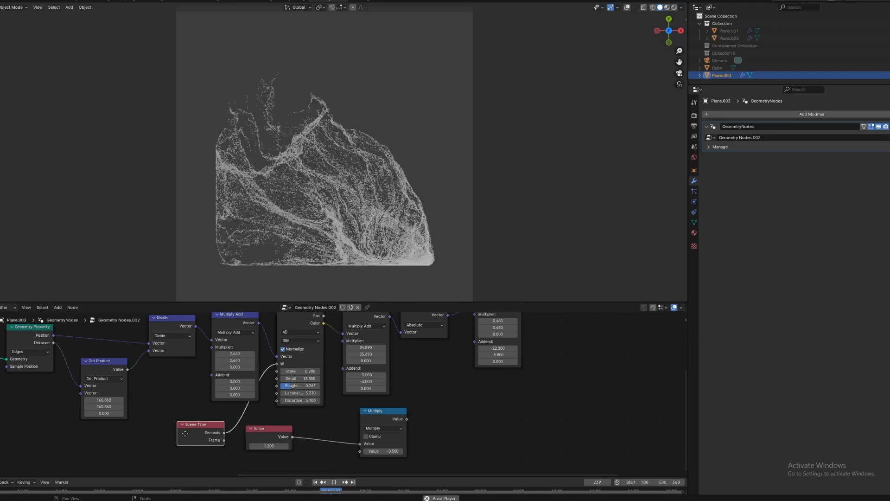
Insert a copy of the Multiply node between Scene Time's Seconds output and the Noise Texture's W input, with a value of 0.2
left_click_drag(192, 445, 129, 472)
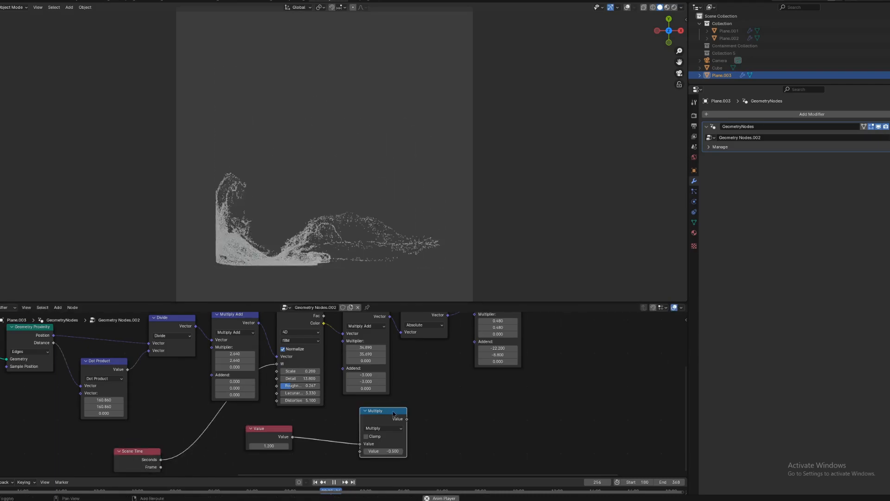
key("shift+d")
left_click(221, 423)
double_click(211, 461)
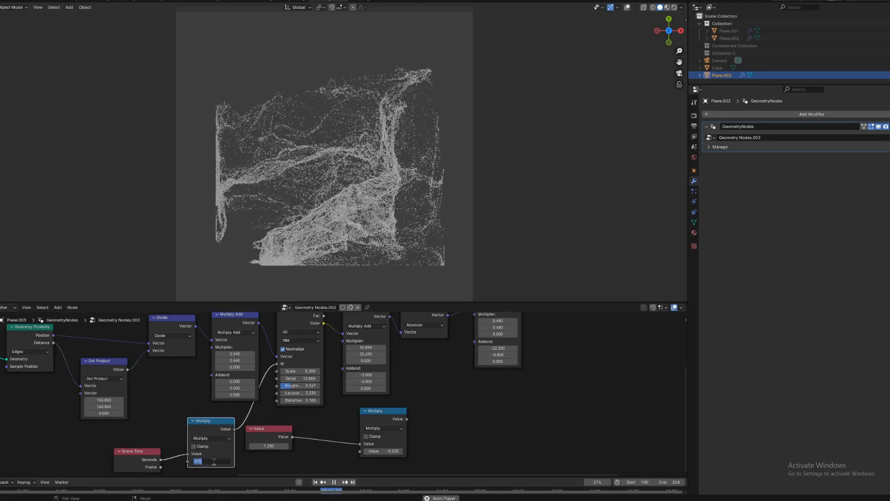
type("0.2")
key("Return")
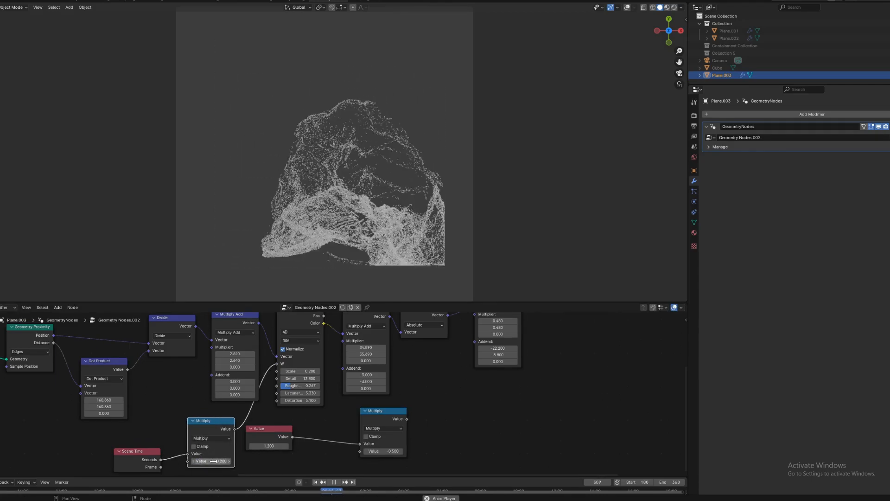
Set the value of the Multiply after Scene Time to 0.05, check the playback and stop it
double_click(213, 461)
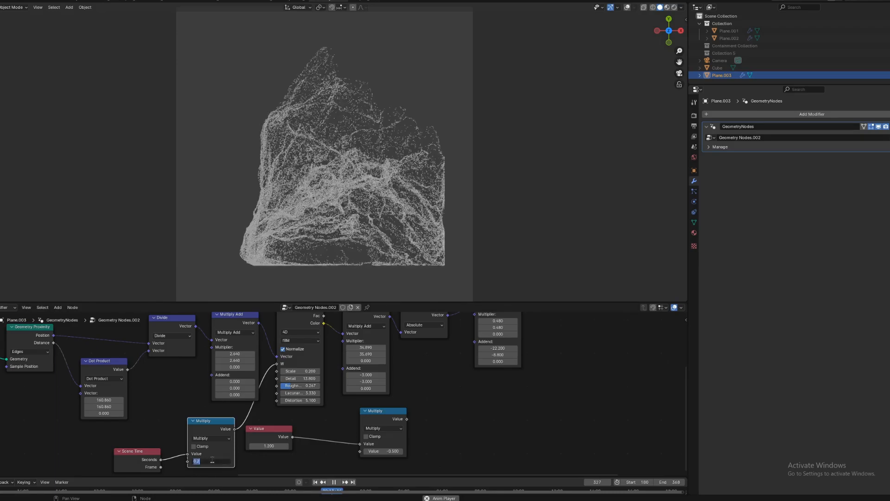
type("0.05")
key("Return")
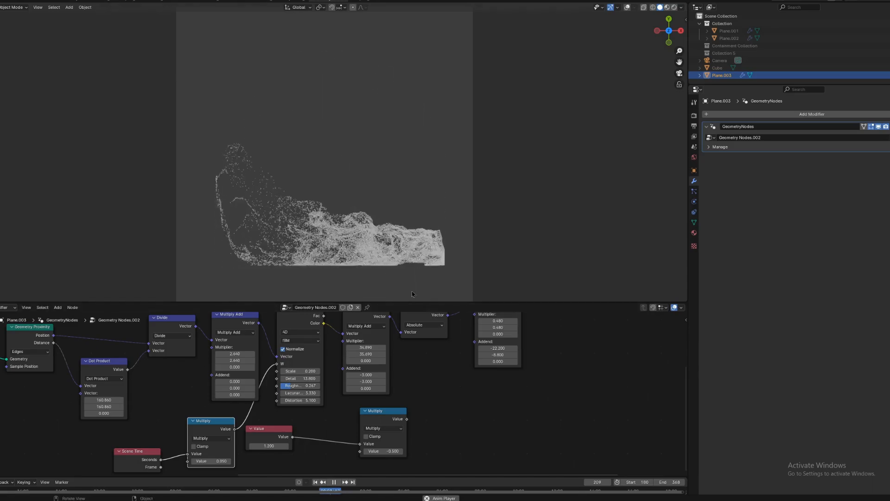
key("space")
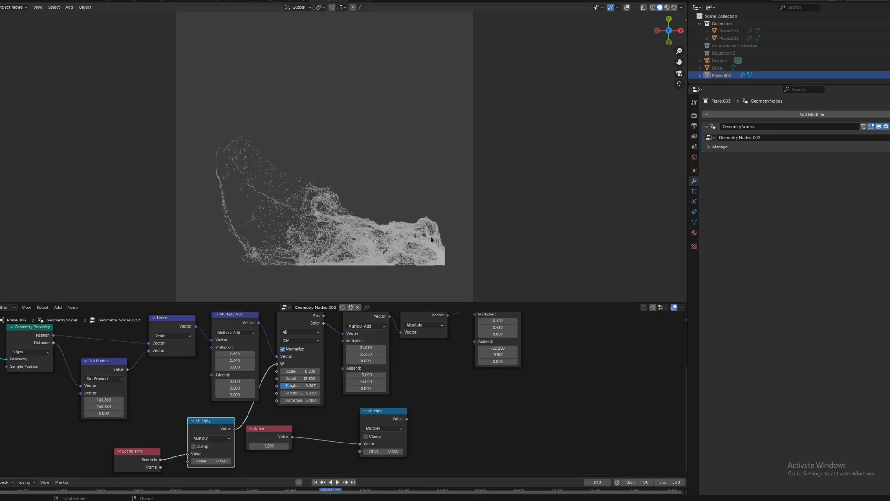
Duplicate the plane in place, rotate the copy 90° around the global Z axis and preview the animation
key("shift+d")
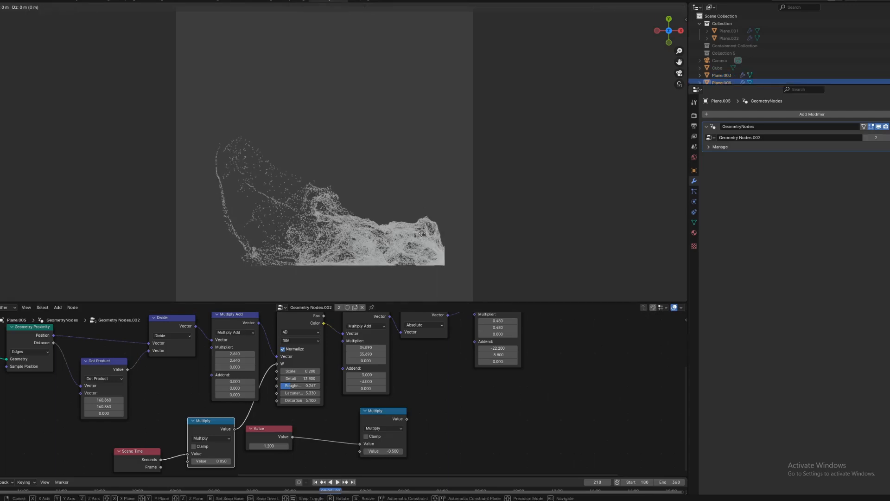
key("z")
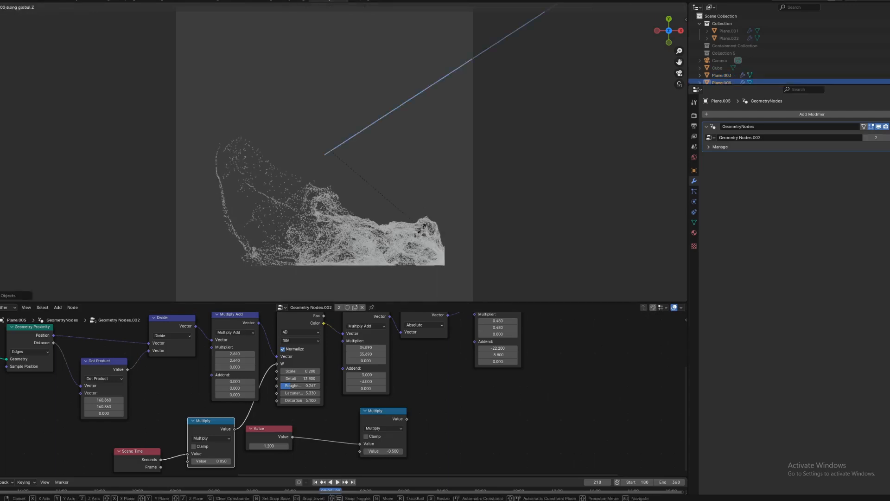
left_click(419, 221)
key("space")
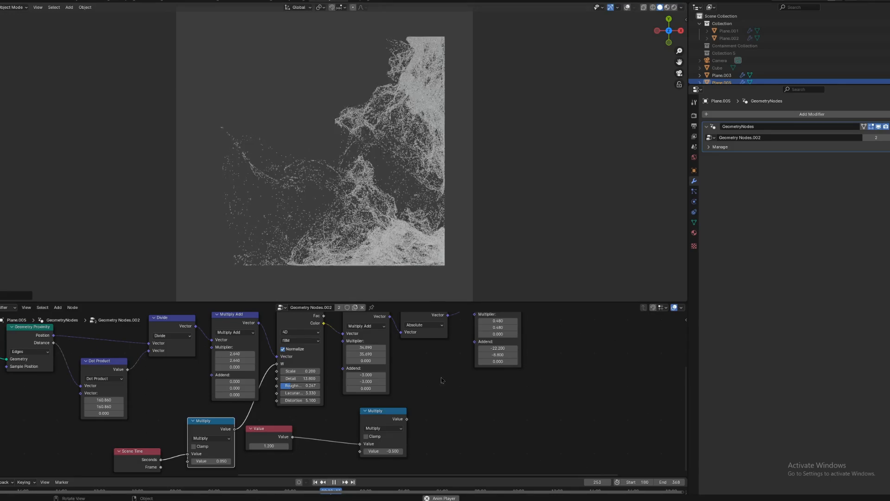
key("space")
Delete the unused Value node and the Multiply node attached to it
scroll(407, 205, "down", 3)
scroll(459, 398, "down", 2)
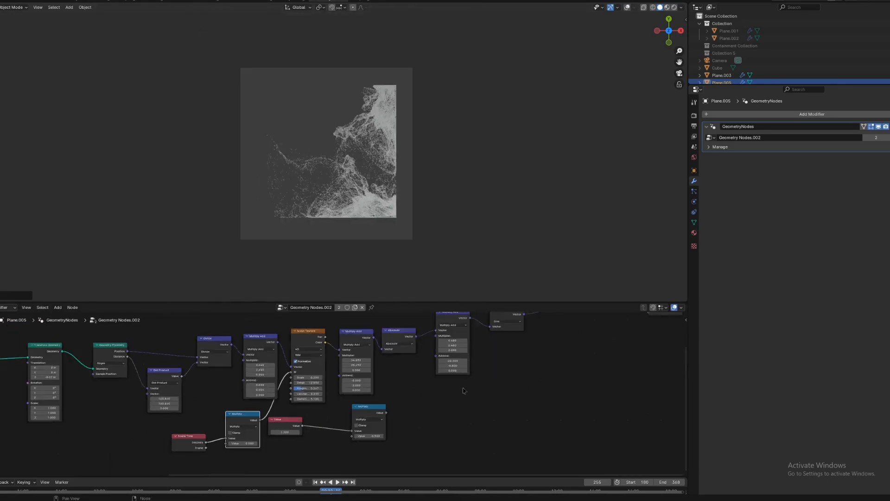
middle_click_drag(459, 399, 447, 444)
left_click_drag(447, 438, 252, 473)
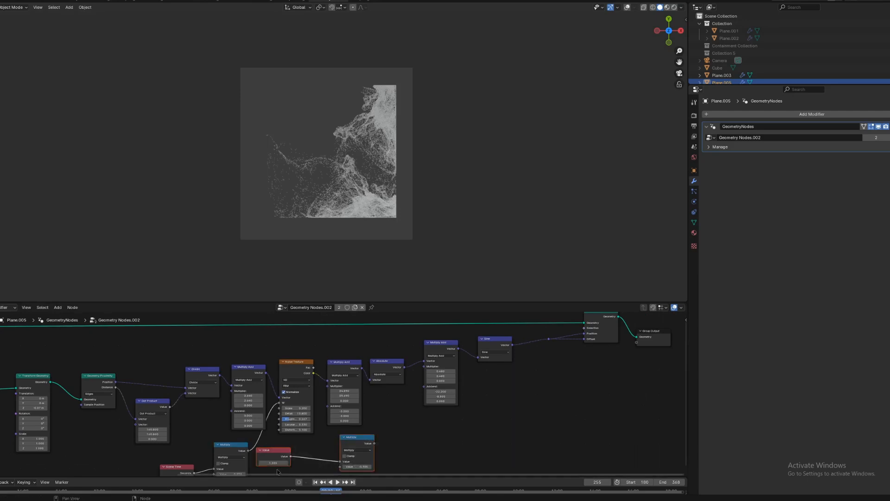
key("x")
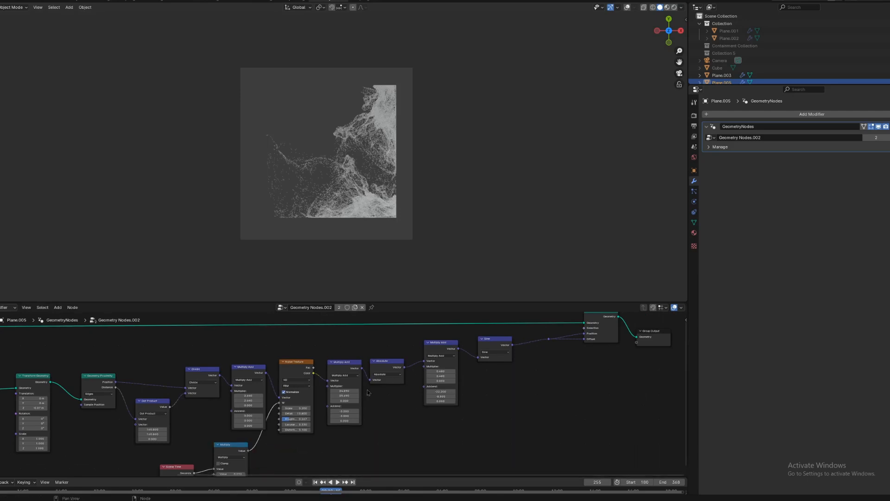
Set the X and Y multipliers of the Multiply Add before Sine to 0.820 and play the animation
mouse_move(440, 375)
left_mouse_down()
mouse_move(505, 375)
mouse_move(424, 375)
mouse_move(440, 375)
left_mouse_up()
left_click_drag(491, 345, 483, 349)
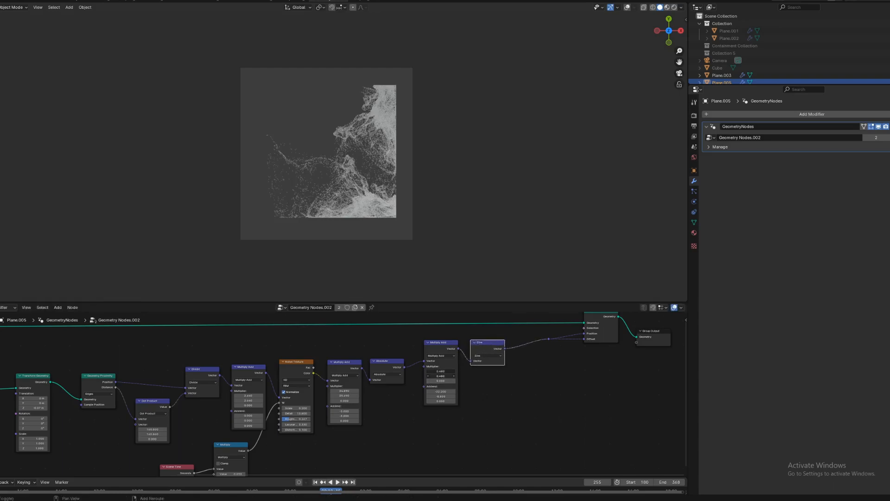
mouse_move(441, 375)
left_mouse_down()
mouse_move(463, 376)
mouse_move(423, 376)
left_mouse_up()
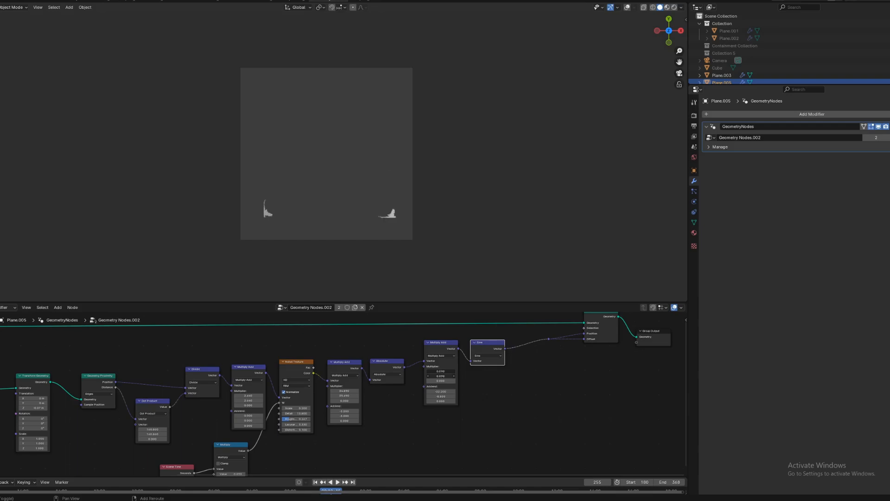
left_click_drag(424, 376, 452, 376)
key("space")
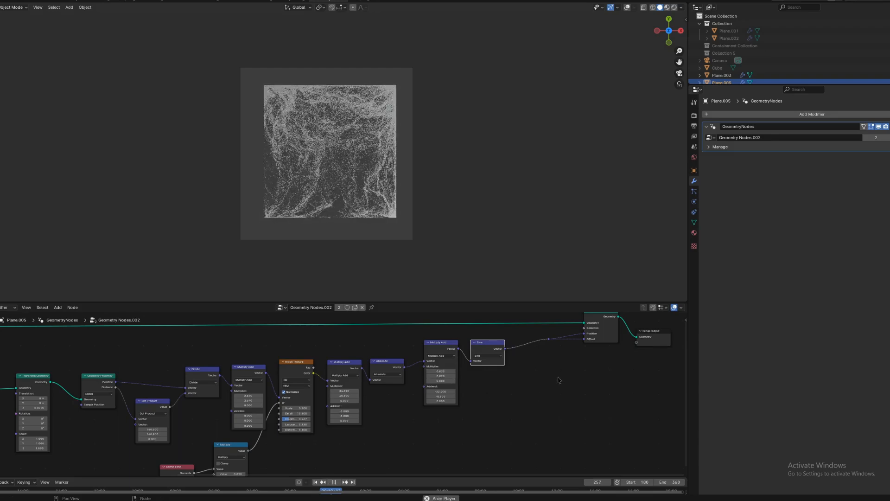
Insert a copy of the Multiply Add between Sine and Set Position, with X and Y multipliers of 1.250 and addends of 0.000
middle_click_drag(559, 380, 500, 374)
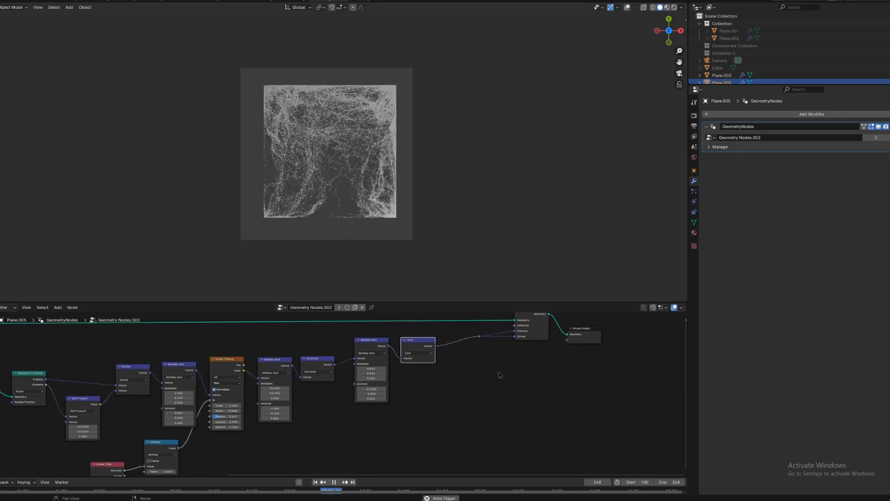
left_click(377, 347)
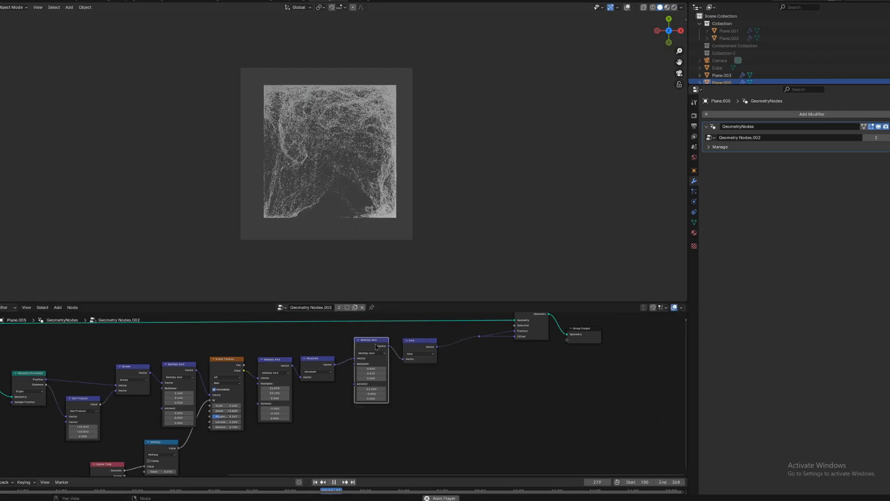
key("shift+d")
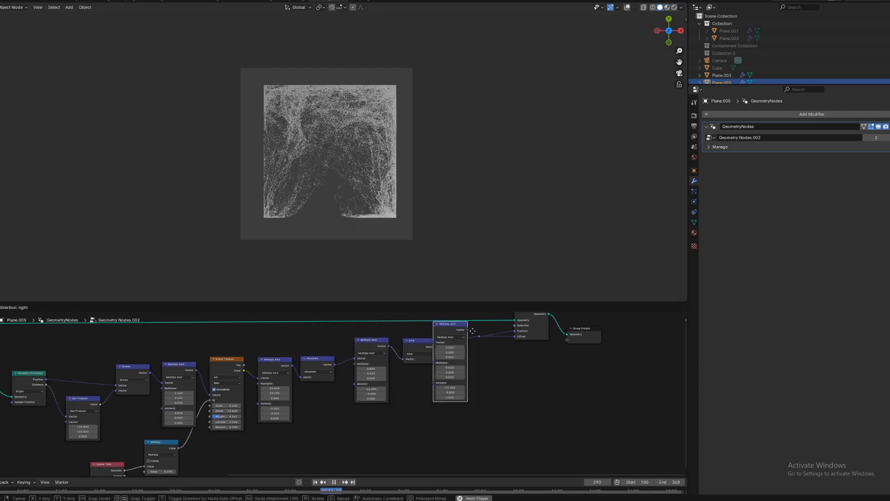
left_click(495, 342)
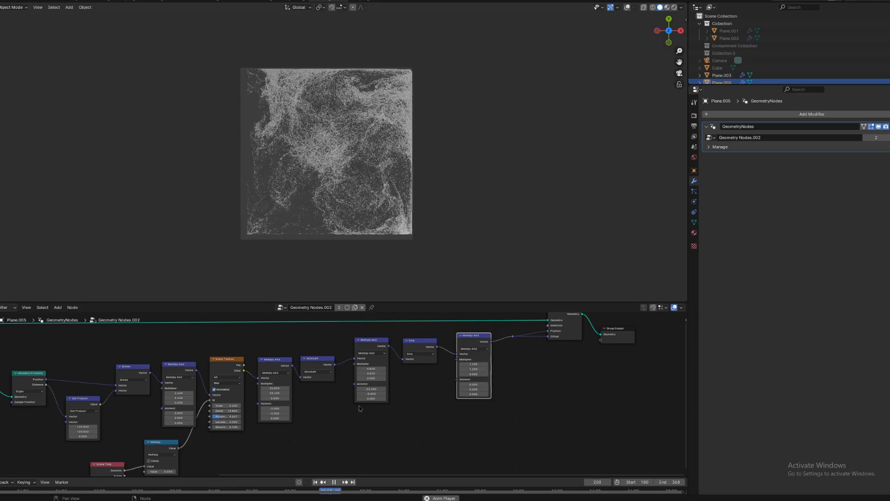
key("space")
Adjust the Transform Geometry node's translation before Geometry Proximity and briefly play the animation
scroll(405, 253, "down", 2)
scroll(535, 391, "down", 2)
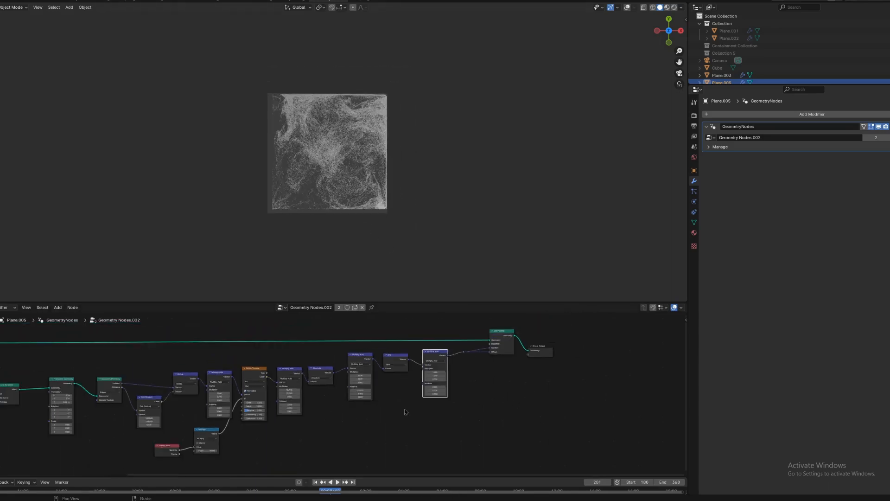
middle_click_drag(412, 407, 537, 402)
scroll(536, 399, "down", 4)
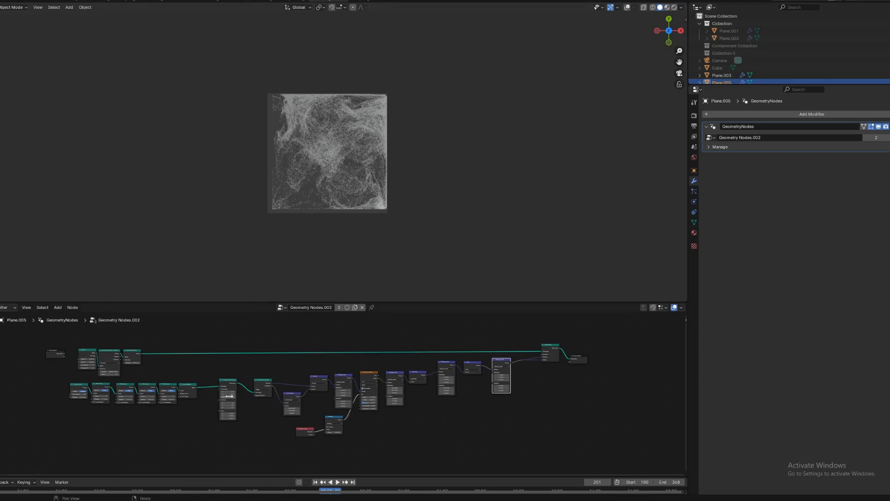
mouse_move(231, 397)
left_mouse_down("shift")
mouse_move(223, 397)
mouse_move(230, 397)
left_mouse_up("shift")
key("space")
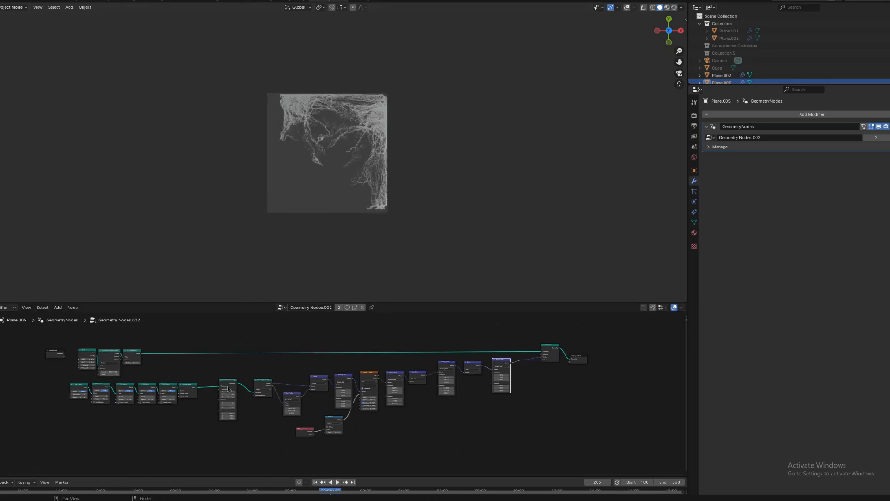
mouse_move(81, 397)
left_mouse_down()
mouse_move(107, 397)
mouse_move(83, 396)
left_mouse_up()
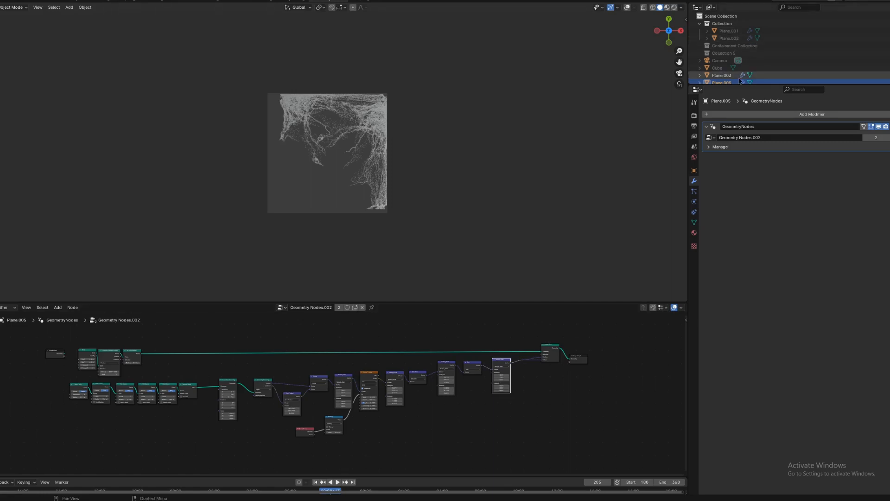
Delete the rotated duplicate plane, select the original plane and show its transform values
key("x")
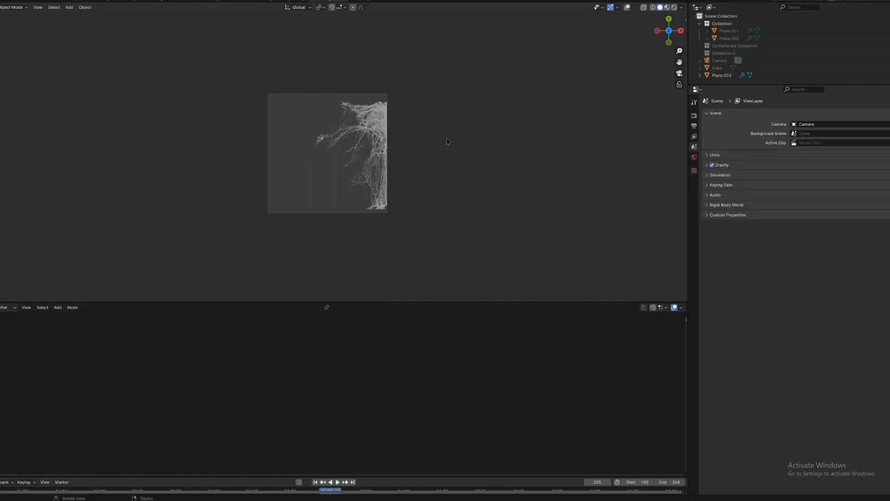
left_click(381, 131)
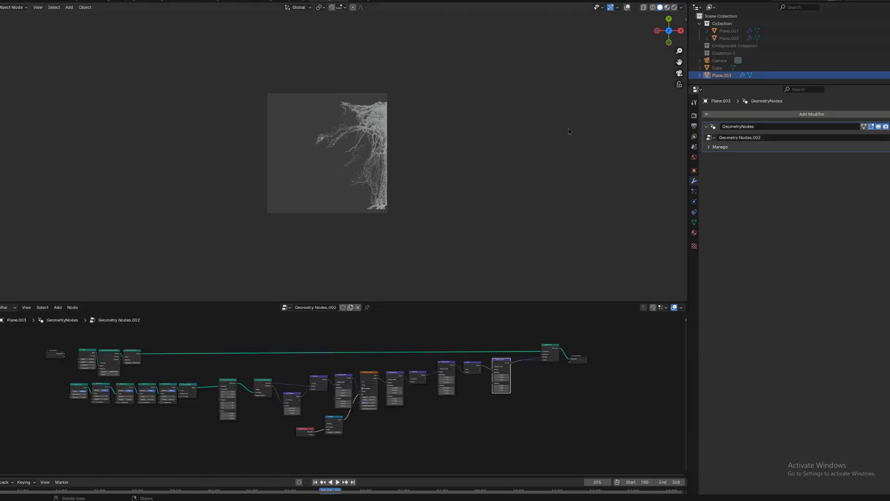
key("n")
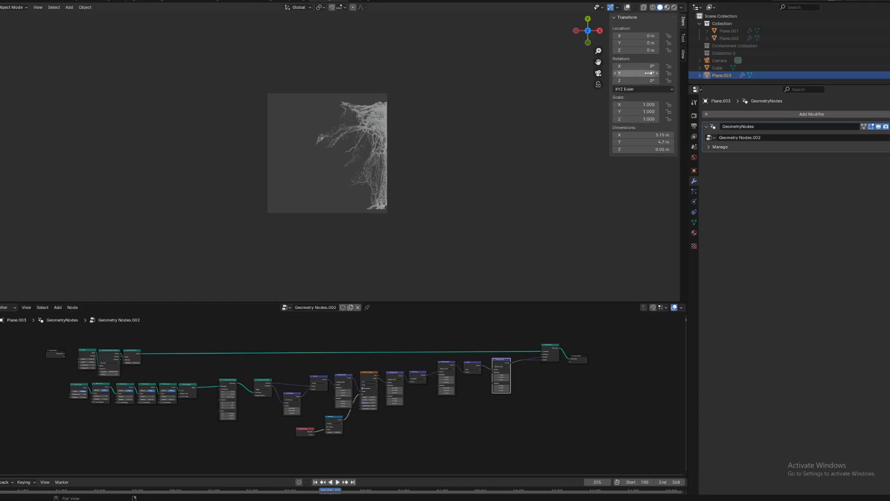
Step back through the duplicate plane's deletion to check its transform values, and redo the deletion
key("ctrl+z")
key("ctrl+z")
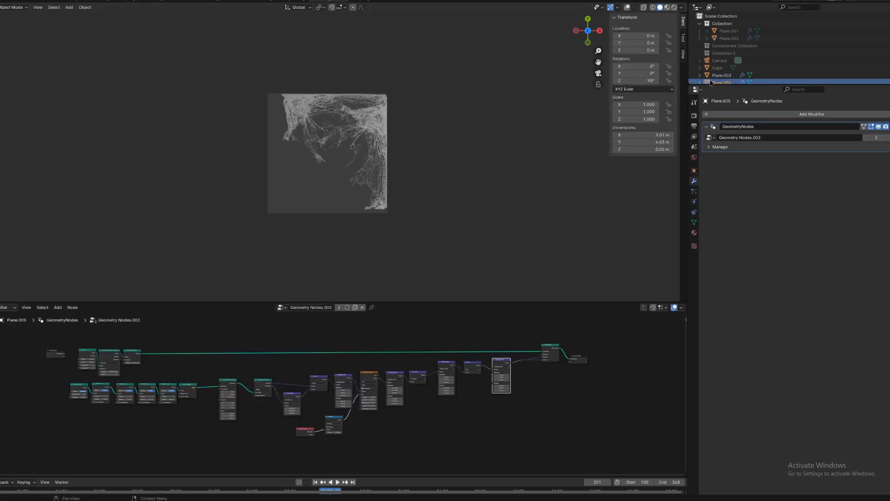
key("ctrl+shift+z")
key("ctrl+shift+z")
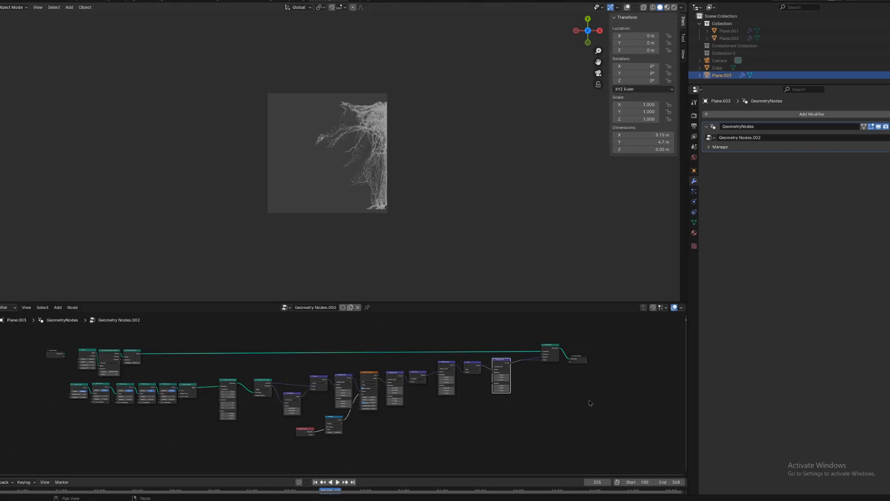
Move the Group Output node well away from Set Position to make room, and review the proximity and vector math nodes
middle_click_drag(585, 398, 442, 390)
left_click_drag(444, 355, 561, 340)
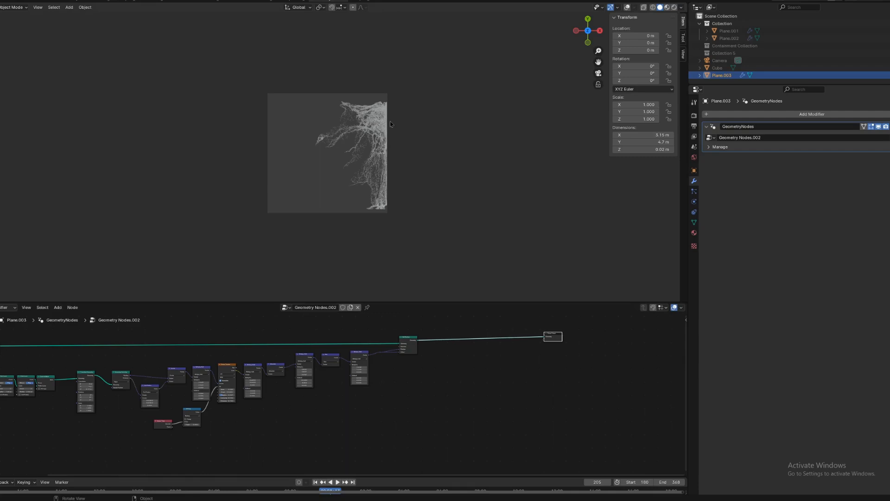
scroll(214, 430, "up", 4)
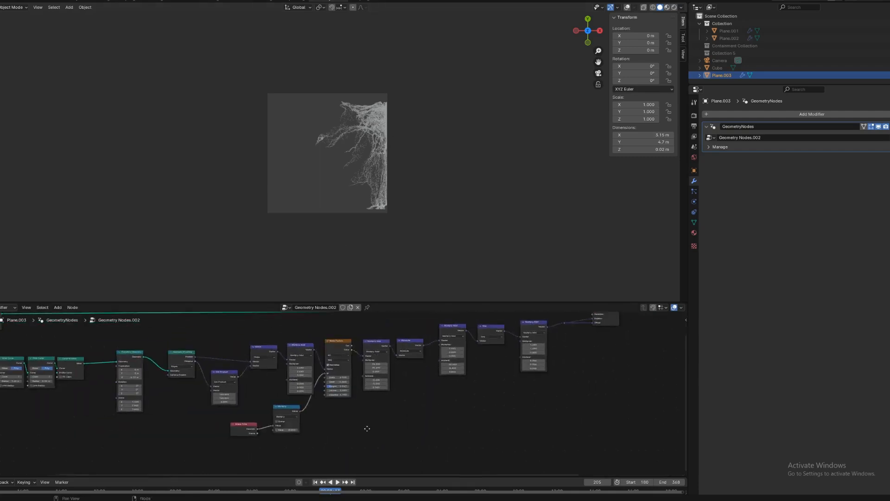
middle_click_drag(220, 461, 323, 425)
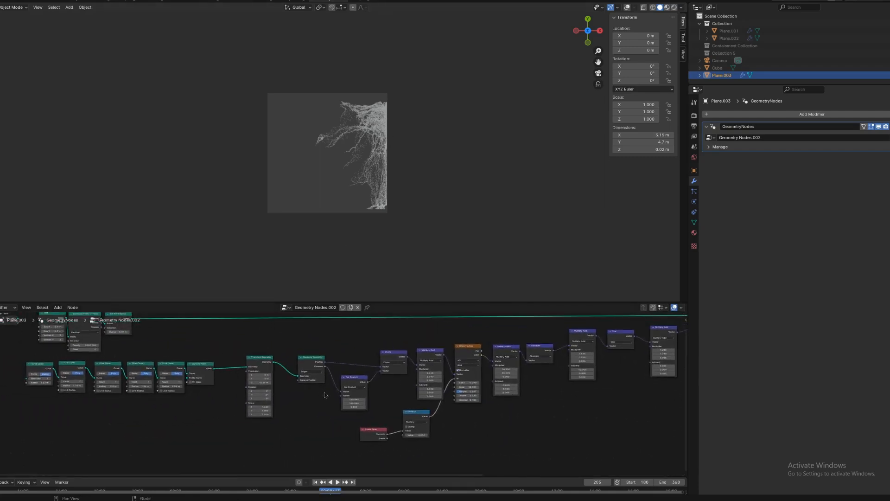
left_click(353, 387)
left_click(393, 358)
left_click(311, 364)
middle_click_drag(511, 364, 249, 383)
Duplicate the Set Position node and insert the copy between the first Set Position and Group Output
left_click(383, 358)
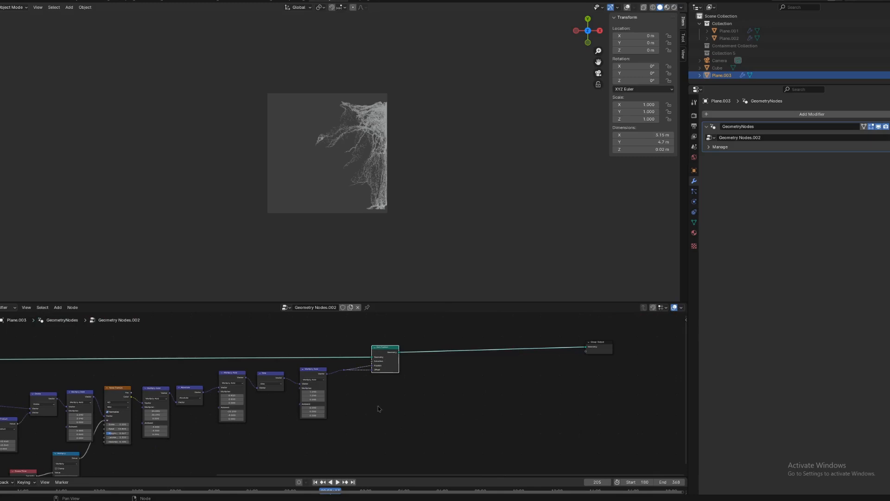
scroll(378, 409, "up", 2)
middle_click_drag(418, 390, 288, 409)
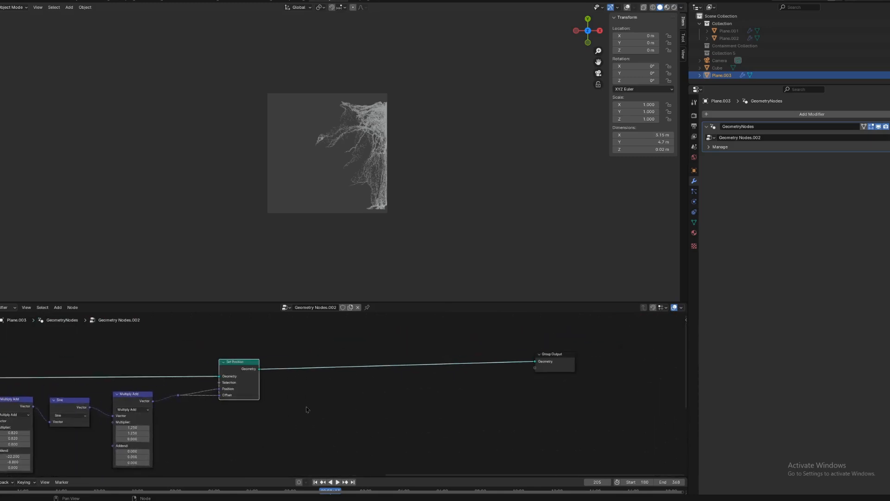
key("shift+d")
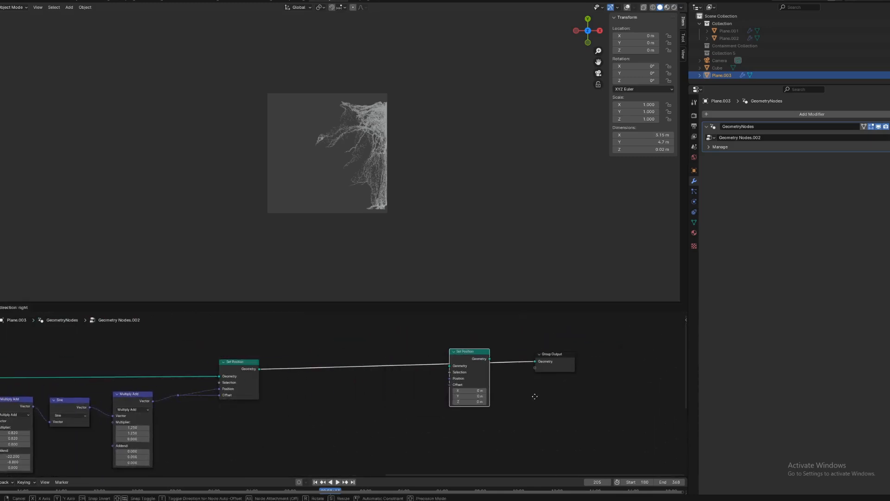
left_click(531, 391)
scroll(357, 424, "down", 2)
middle_click_drag(353, 423, 611, 367)
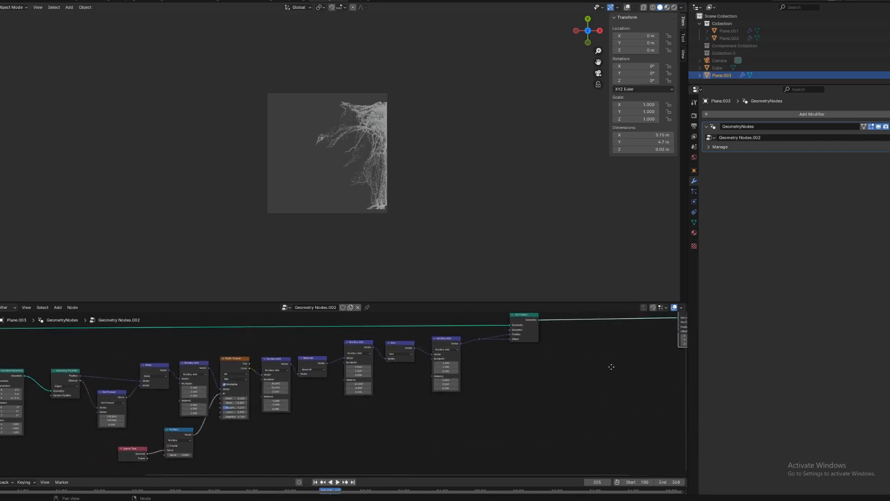
Duplicate the Geometry Proximity node and place the copy just before the second Set Position node
left_click(70, 385)
key("shift+d")
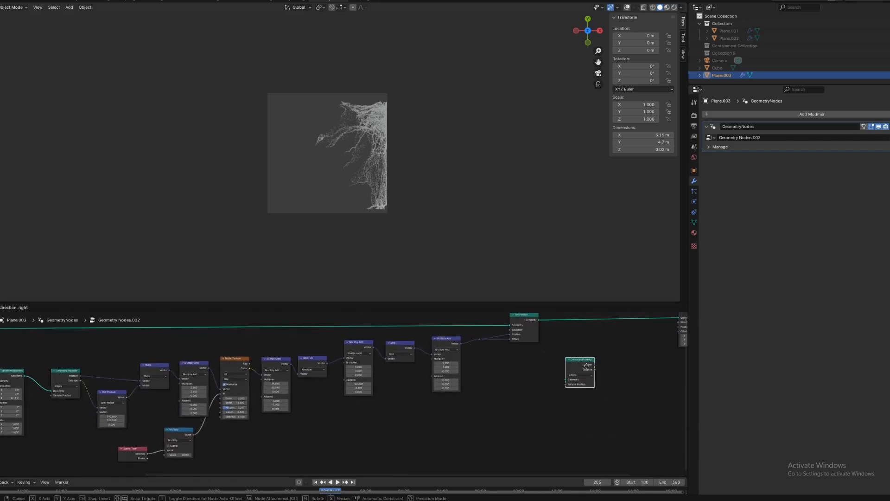
left_click(621, 362)
middle_click_drag(622, 361, 461, 366)
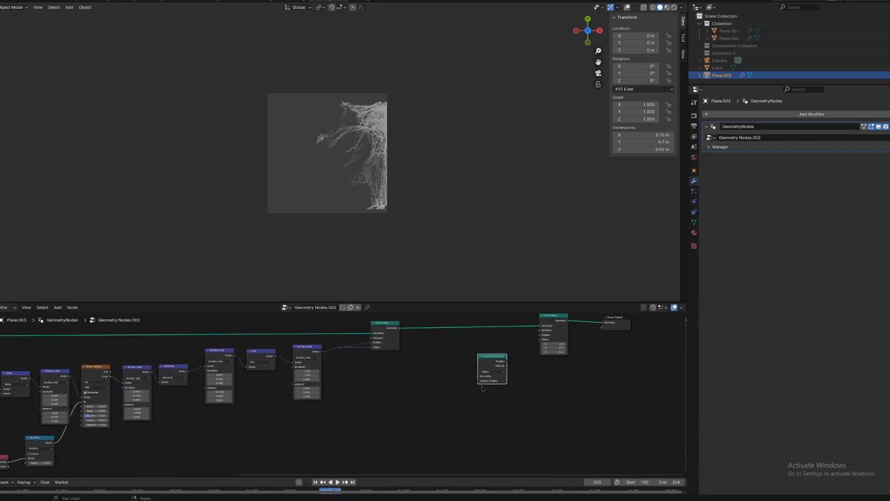
Duplicate the linked Dot Product and Divide nodes together and place the copies beside the new Geometry Proximity node
middle_click_drag(251, 430, 351, 422)
left_click(83, 402, "shift")
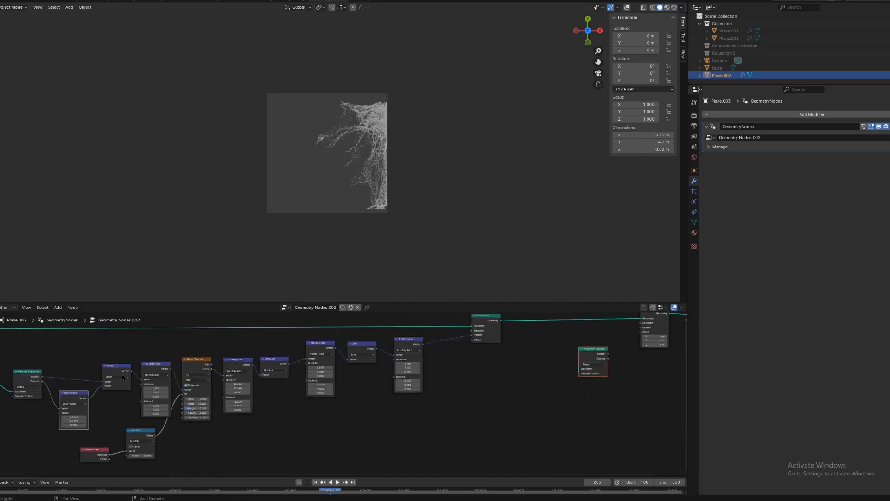
left_click(123, 377, "shift")
key("shift+d")
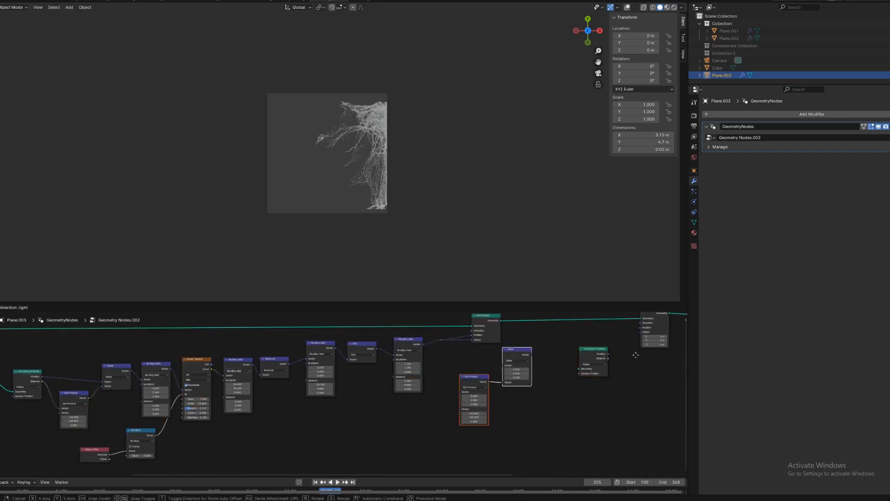
left_click(734, 371)
middle_click_drag(543, 386, 151, 390)
left_click_drag(416, 344, 636, 421)
key("c")
key("Escape")
key("x")
middle_click_drag(356, 381, 571, 373)
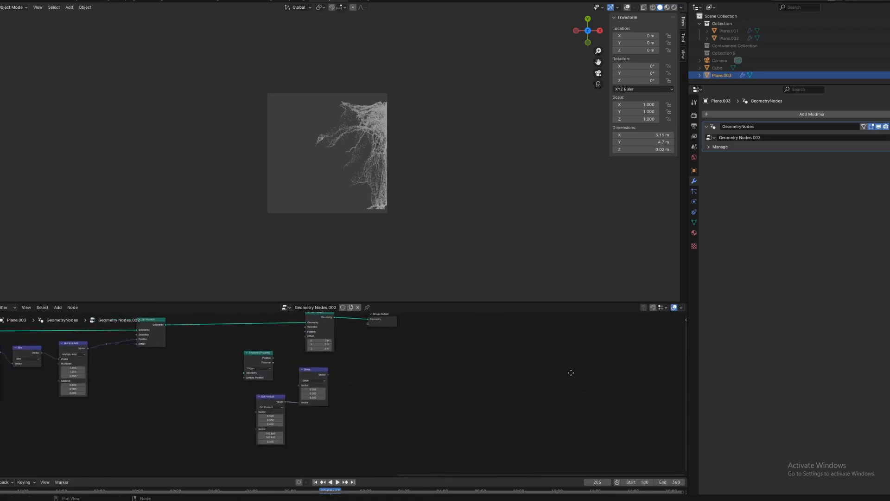
scroll(332, 395, "up", 5)
middle_click_drag(294, 374, 383, 435)
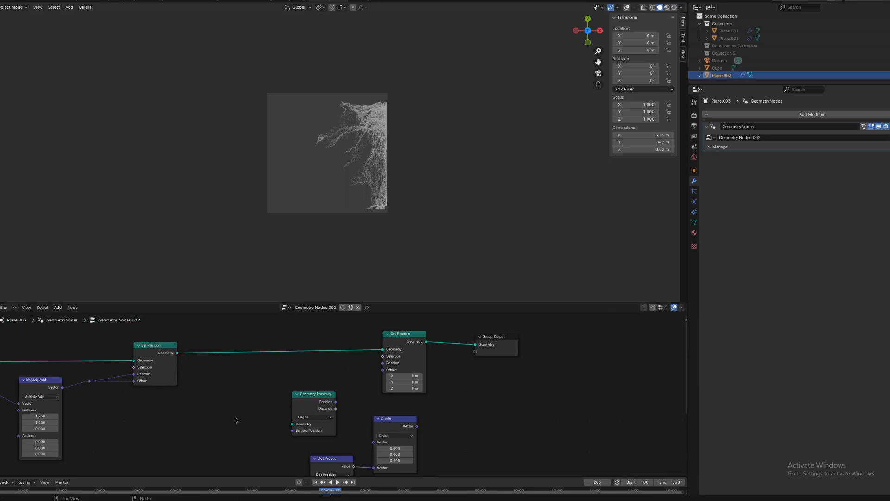
middle_click_drag(273, 416, 324, 385)
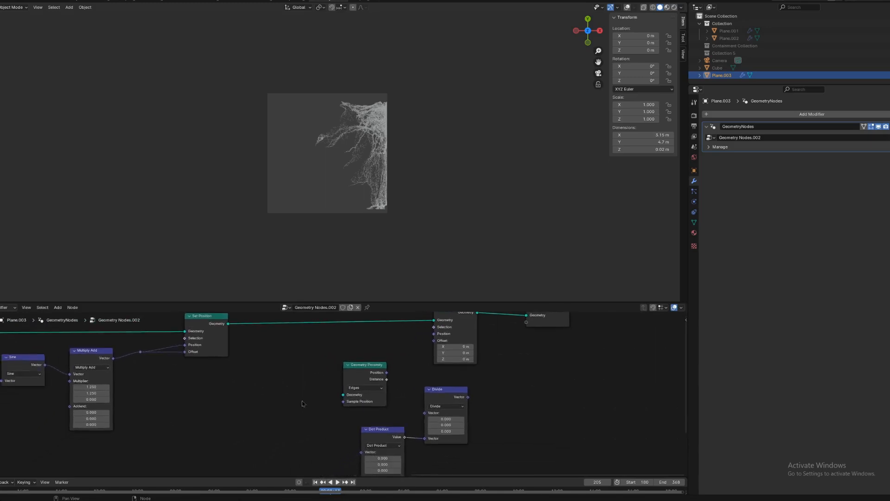
Add a String node containing HEY below the first Set Position node
key("shift+a")
mouse_move(199, 407)
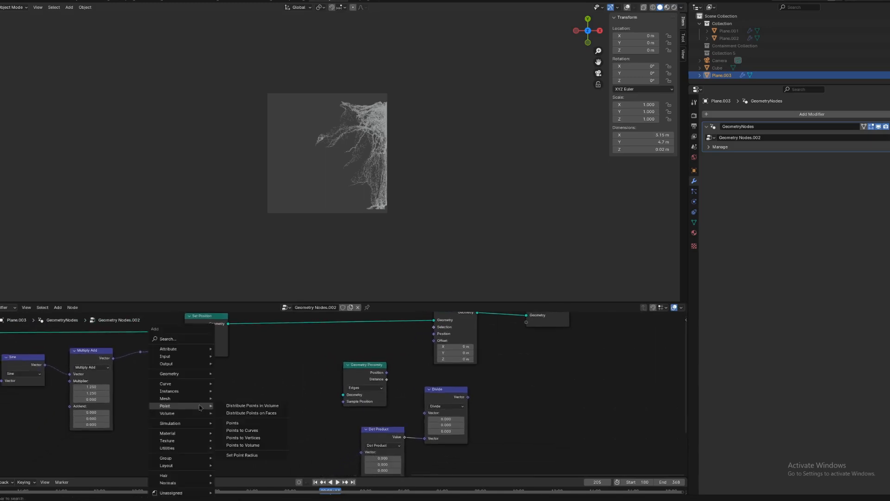
type("string")
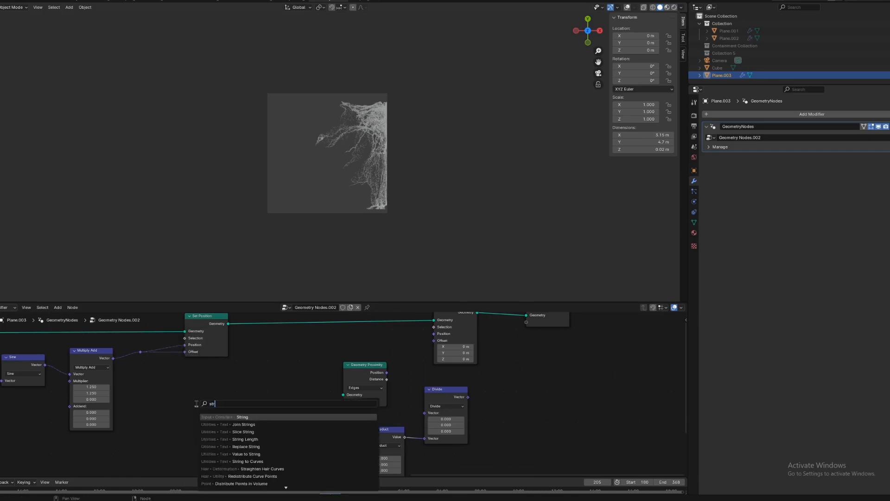
key("Return")
left_click(195, 403)
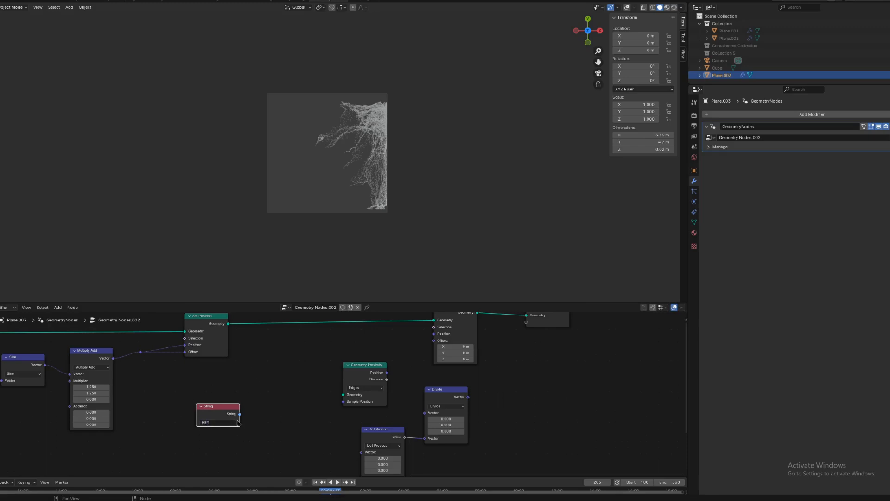
Add a String to Curves node fed by the String node and connect its Curve Instances to the new Geometry Proximity's Geometry input
left_click_drag(240, 413, 276, 392)
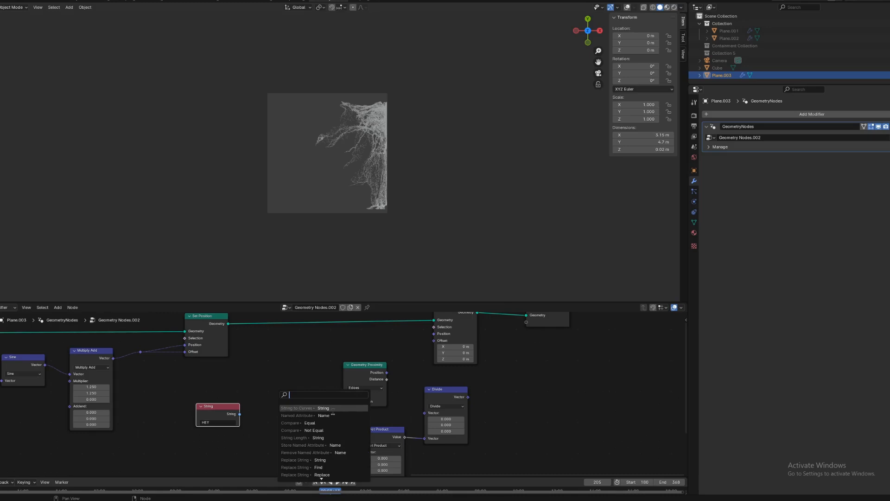
left_click(301, 408)
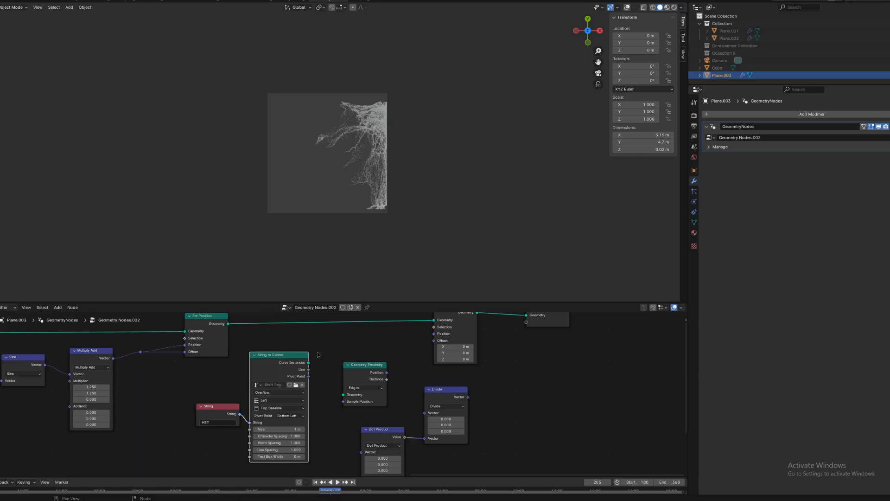
left_click_drag(309, 362, 370, 383)
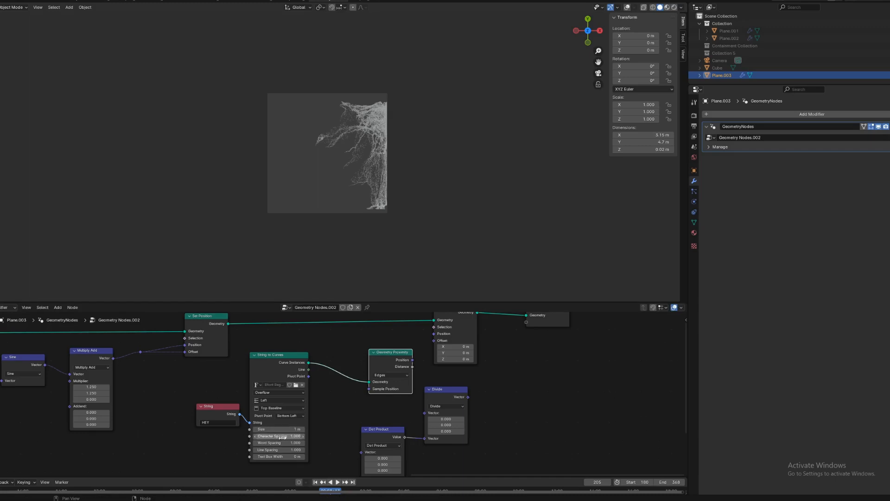
Set the String to Curves font to Arial Black and check the list of available fonts
left_click(257, 385)
left_click(267, 395)
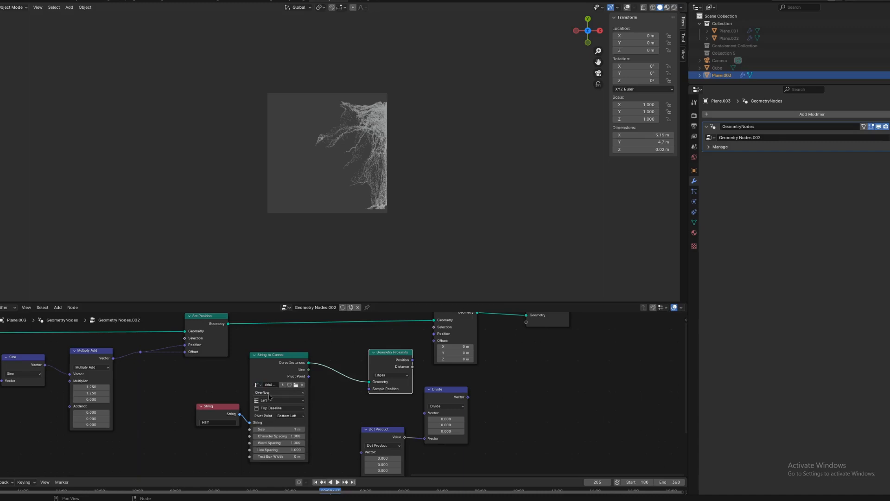
left_click(258, 385)
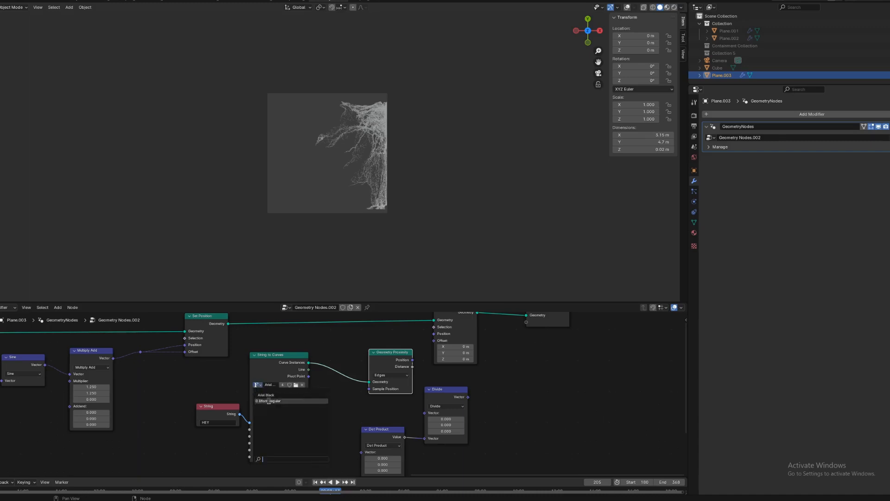
left_click(275, 384)
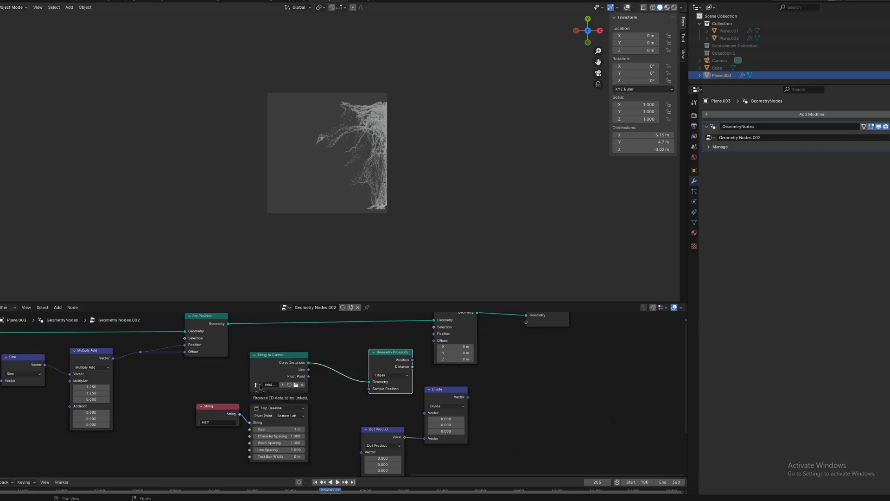
Align the String to Curves text to Center horizontally and Middle vertically, with the pivot point at Midpoint
left_click(279, 399)
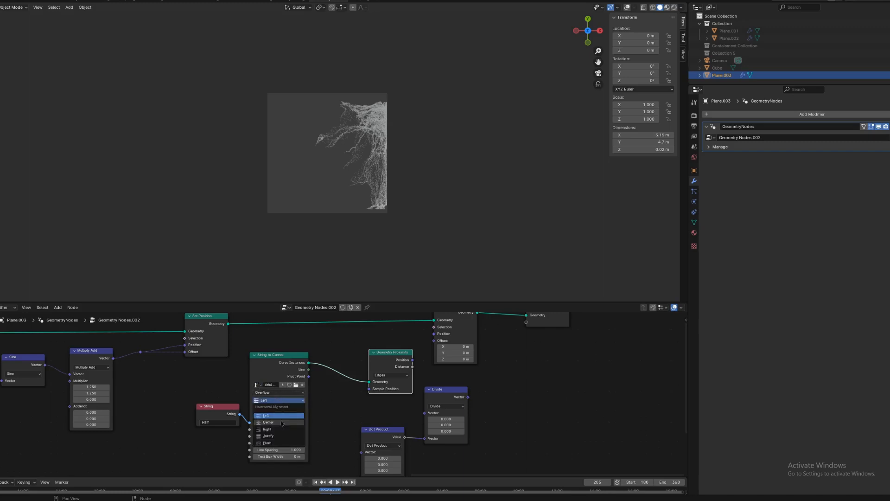
left_click(281, 423)
left_click(277, 408)
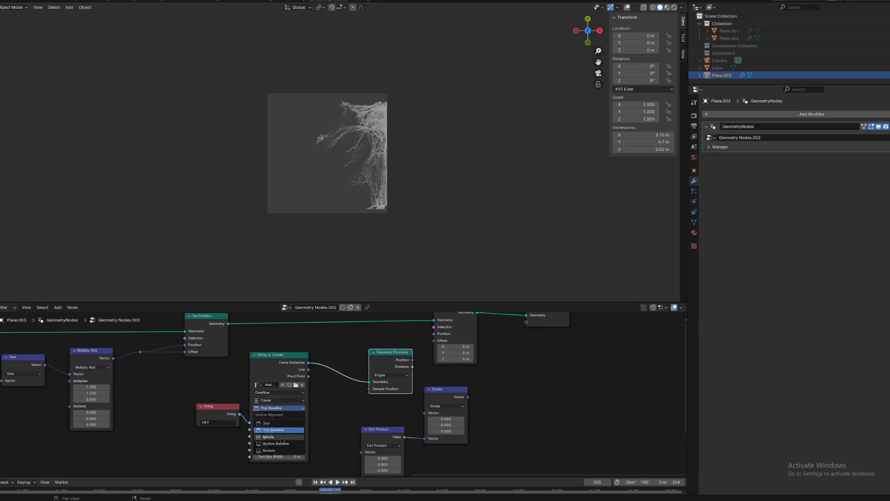
left_click(281, 436)
left_click(282, 416)
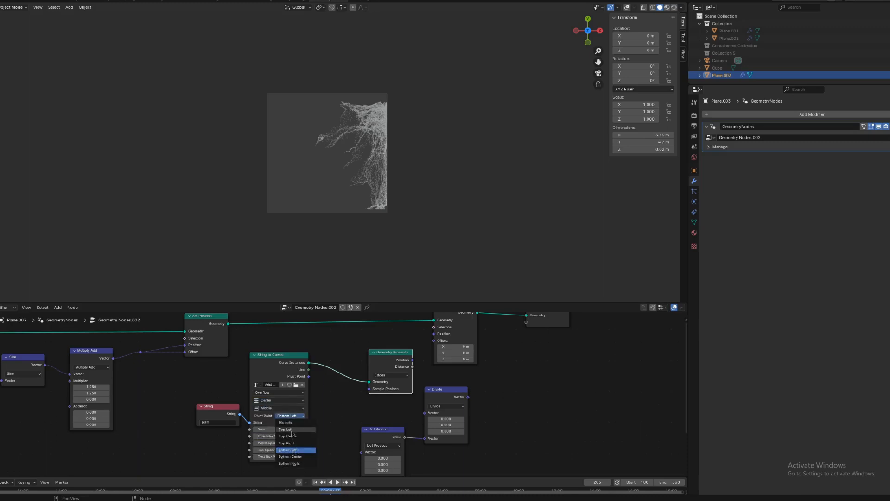
left_click(285, 423)
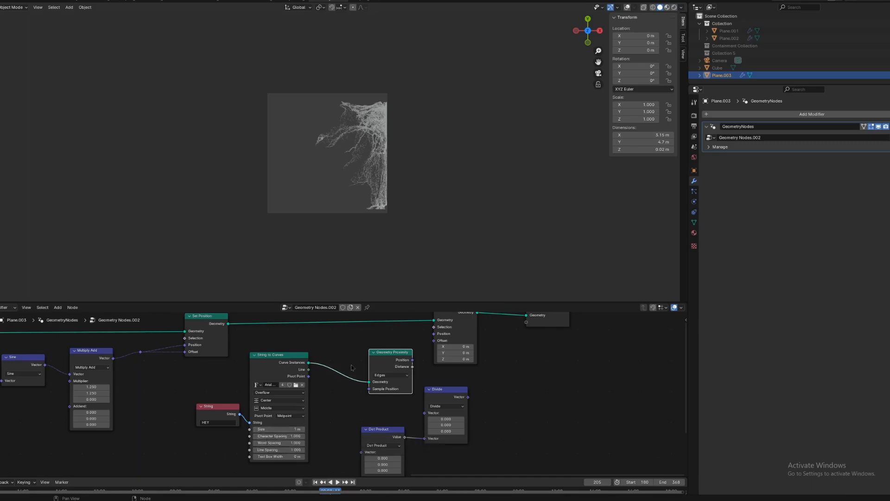
Wire the copied Geometry Proximity through Dot Product and Divide into the second Set Position's Offset, and read the proximity node's notice
mouse_move(385, 358)
left_mouse_down()
mouse_move(345, 359)
mouse_move(365, 429)
mouse_move(361, 452)
left_mouse_up()
left_click_drag(376, 360, 434, 340)
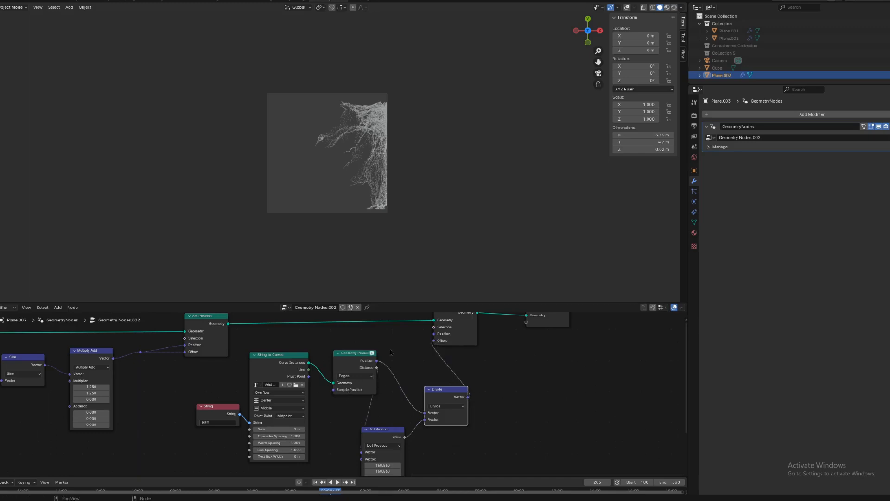
scroll(392, 385, "up", 3)
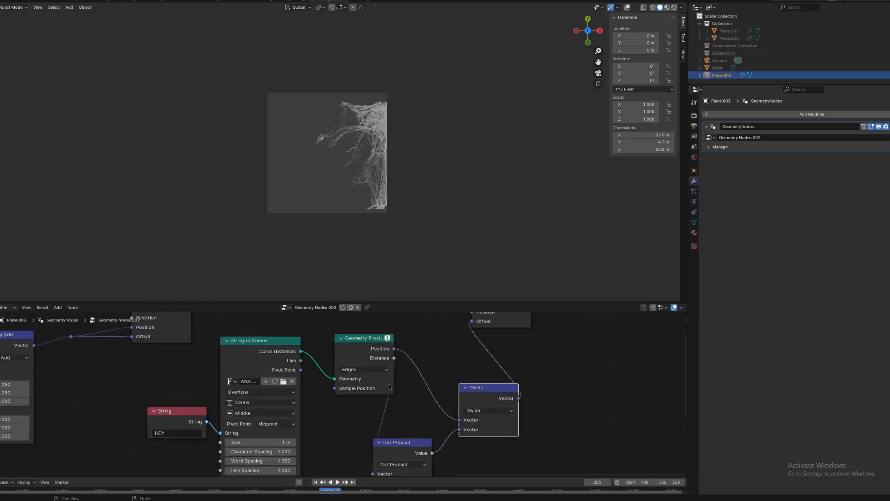
middle_click_drag(393, 406, 390, 412)
mouse_move(403, 348)
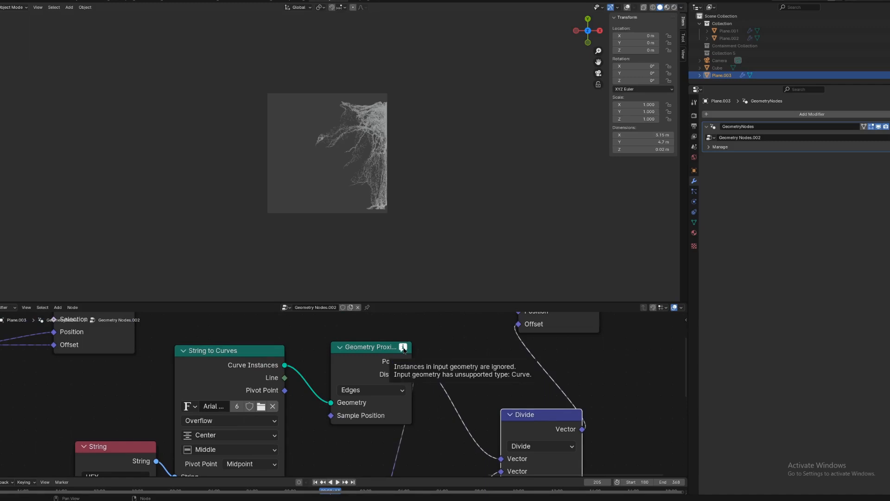
Move the String and String to Curves nodes away from Geometry Proximity to make room, and look through the curve operation nodes
scroll(369, 378, "down", 2)
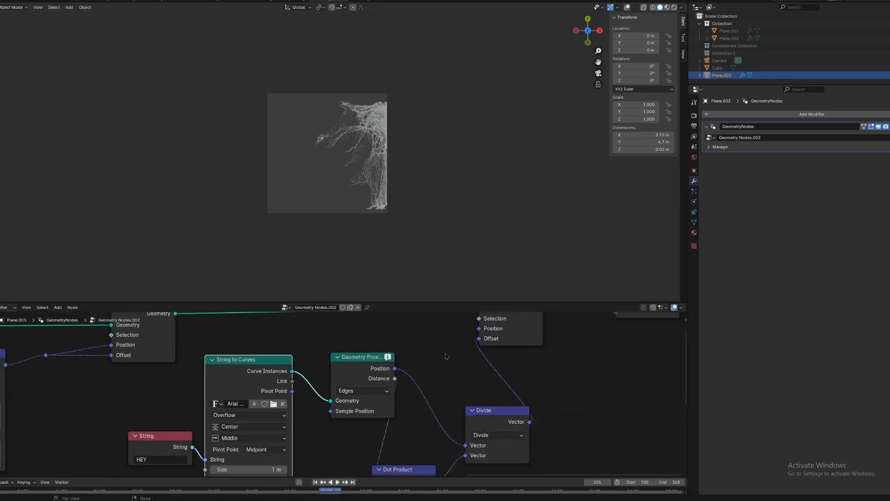
scroll(331, 382, "down", 2)
left_click_drag(154, 394, 203, 466)
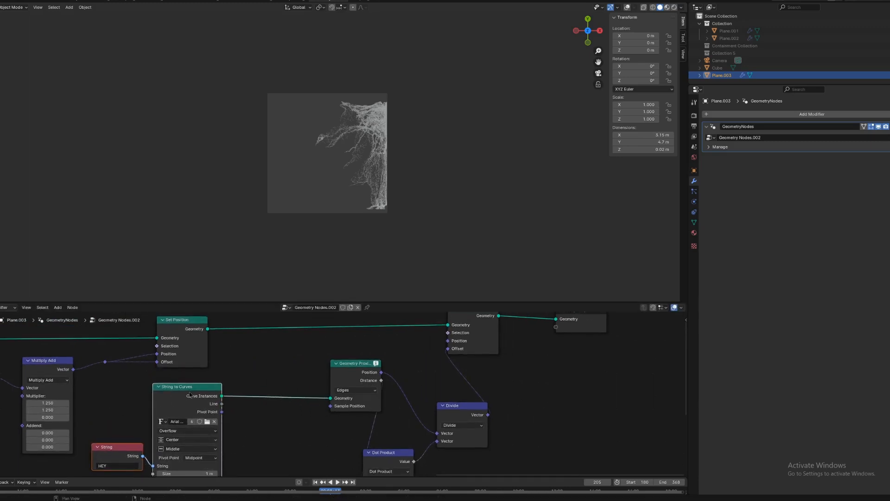
key("shift+a")
mouse_move(257, 410)
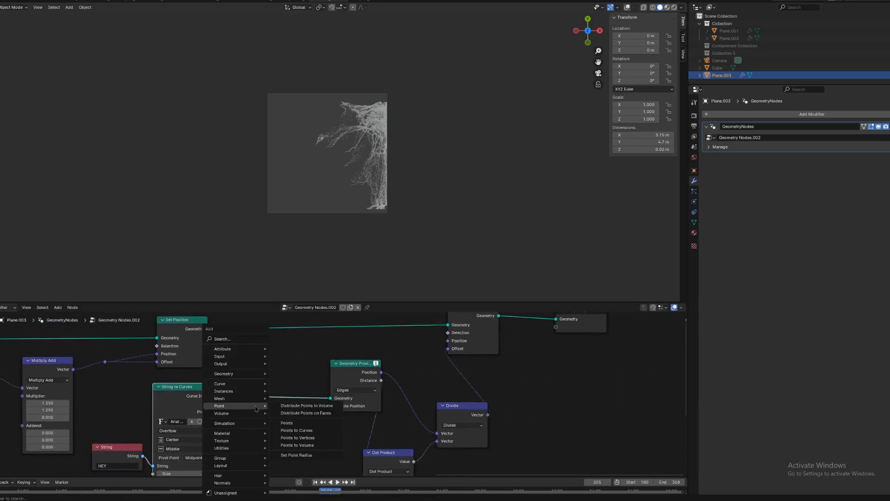
mouse_move(241, 388)
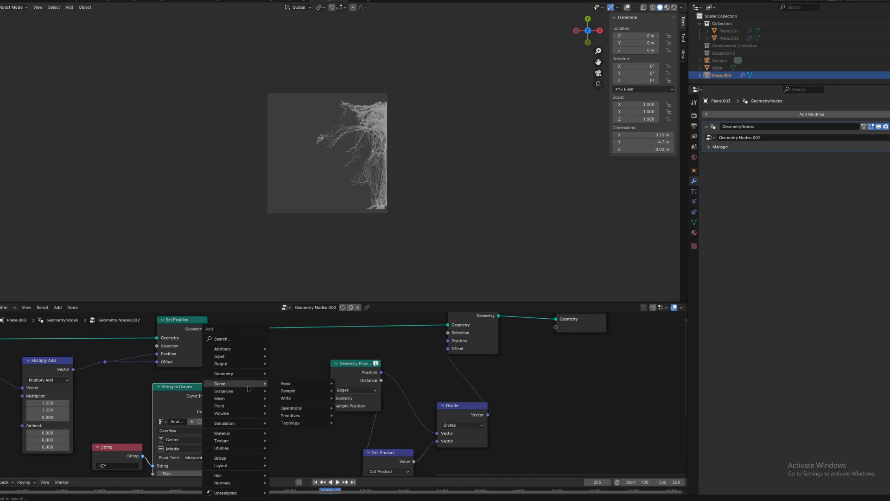
mouse_move(301, 408)
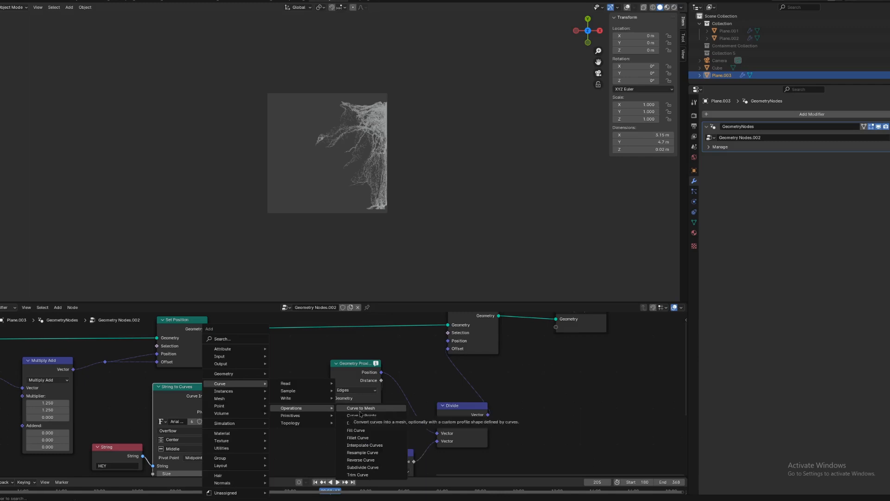
left_click(286, 441)
Preview the text outlines by linking String to Curves directly to Group Output with viewport overlays shown, and undo the link
left_click_drag(221, 397, 560, 349)
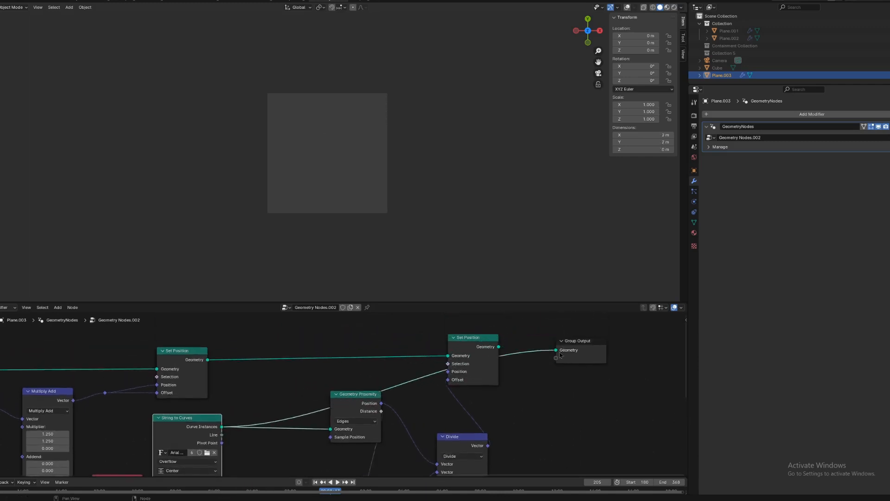
left_click(627, 7)
scroll(359, 137, "up", 8)
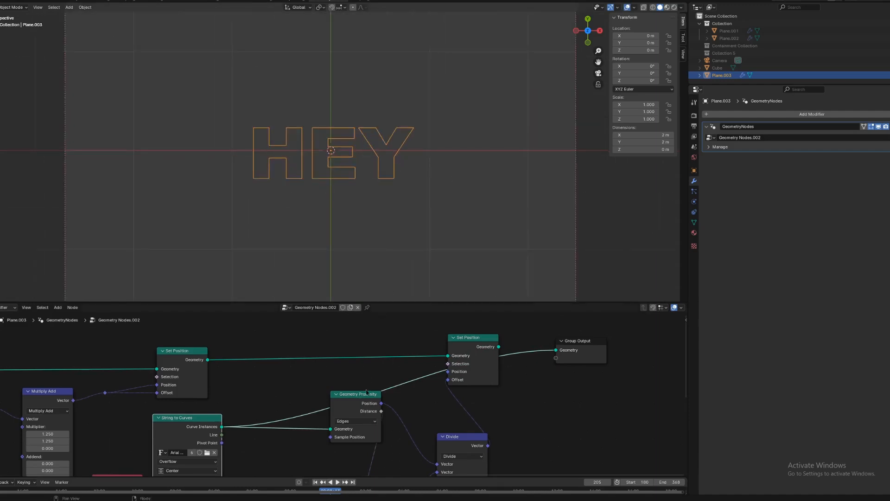
key("ctrl+z")
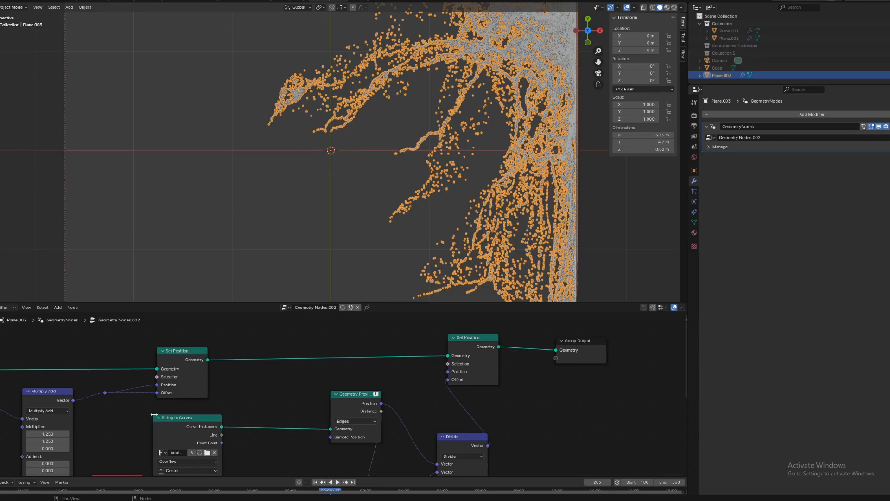
scroll(345, 220, "down", 4)
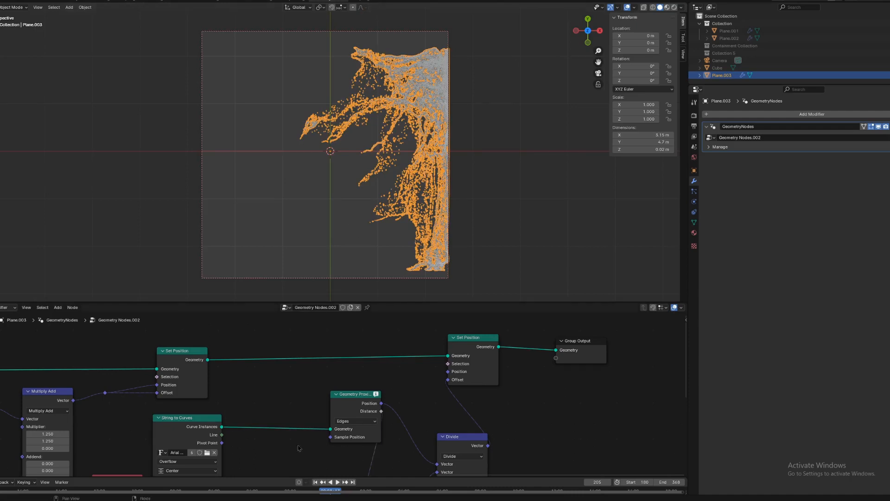
Set the new Geometry Proximity node's target geometry to Faces
middle_click_drag(299, 447, 308, 378)
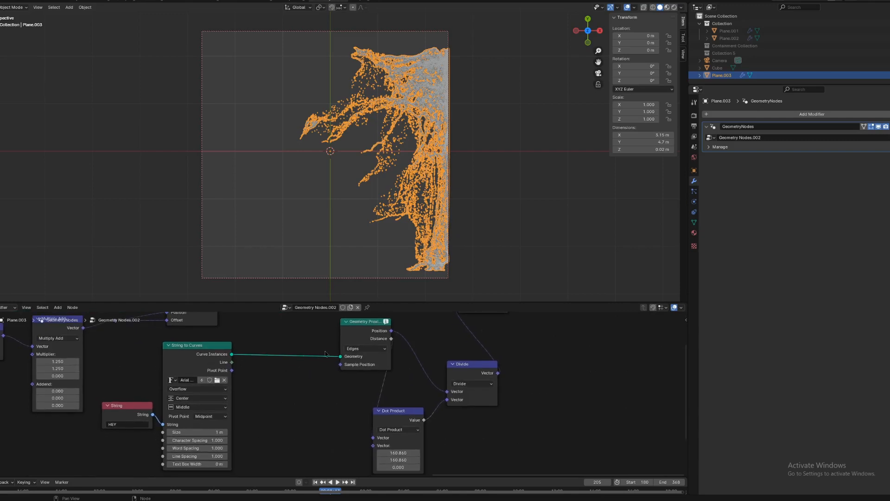
left_click(353, 348)
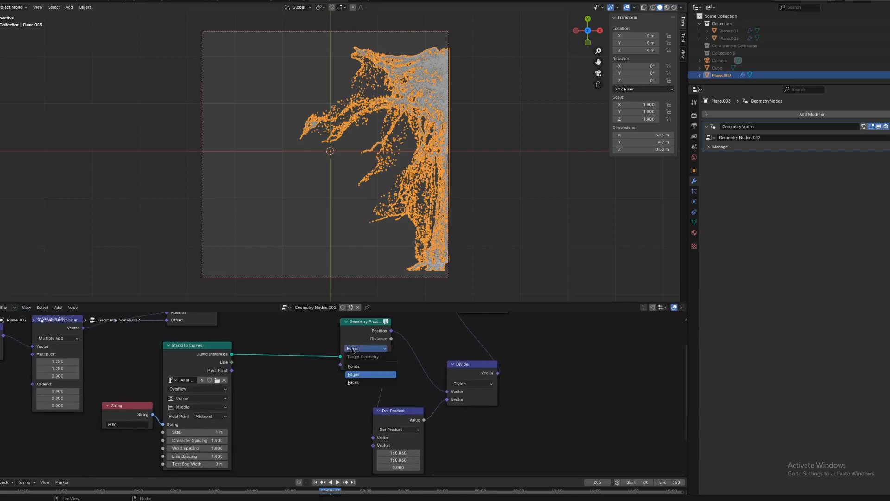
left_click(365, 383)
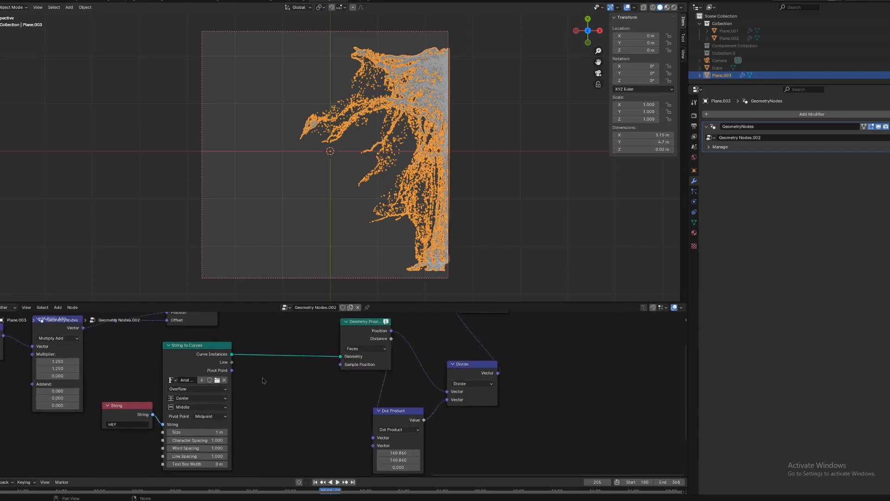
Insert a Fill Curve node set to N-gons between String to Curves and Geometry Proximity, placed close beside String to Curves
key("shift+a")
mouse_move(266, 364)
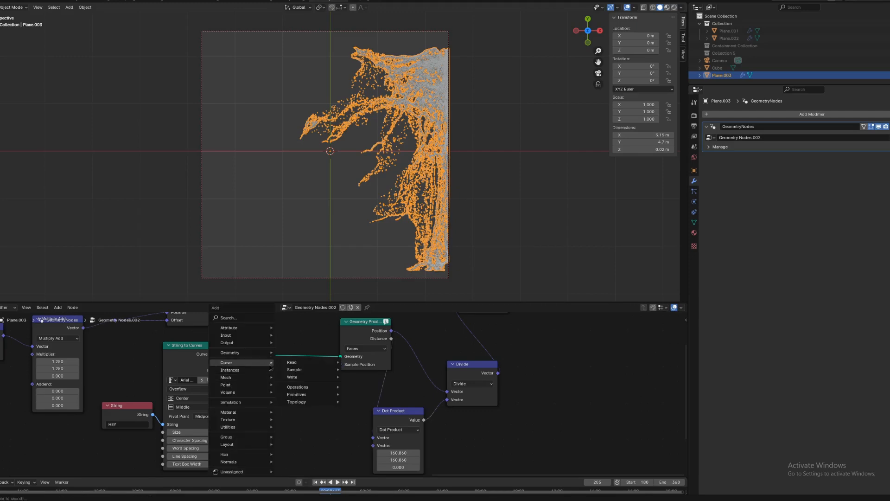
mouse_move(297, 387)
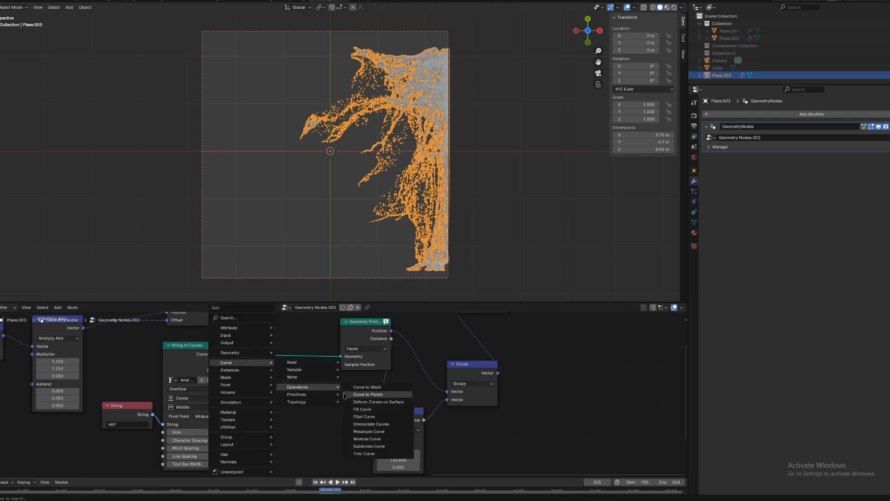
left_click(364, 409)
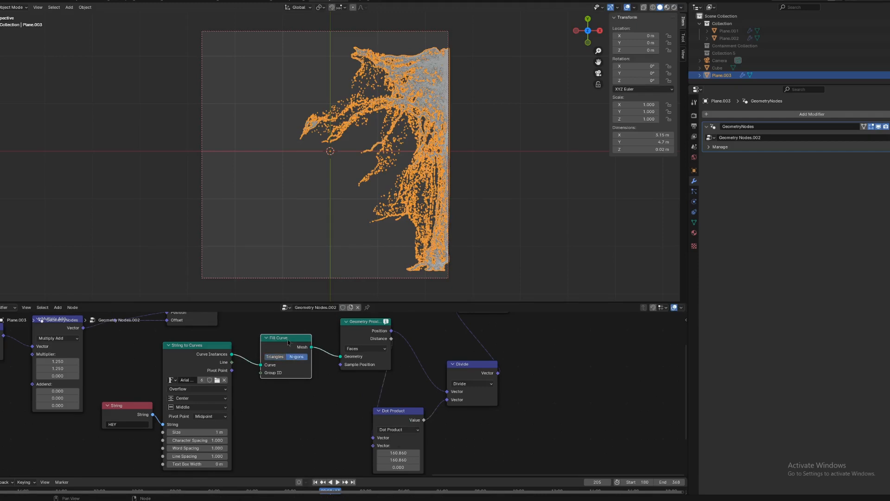
left_click_drag(288, 342, 265, 351)
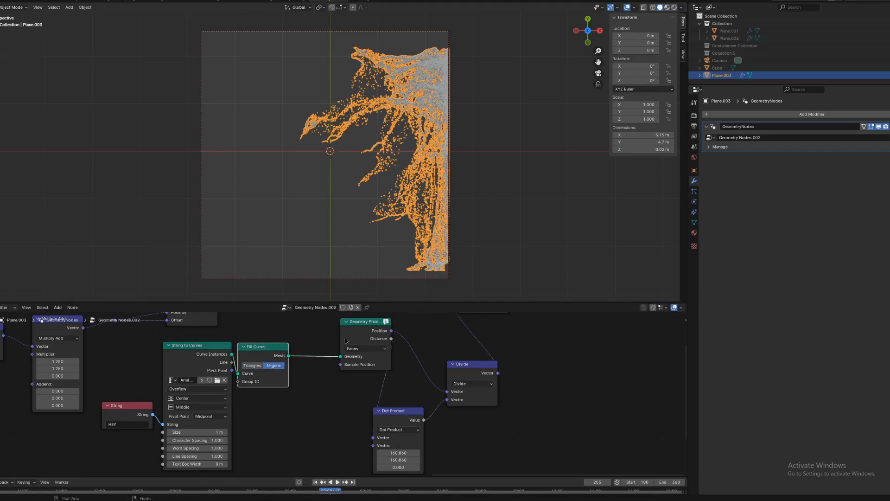
Insert a Realize Instances node between Fill Curve and Geometry Proximity, and move the nodes closer together
key("shift+a")
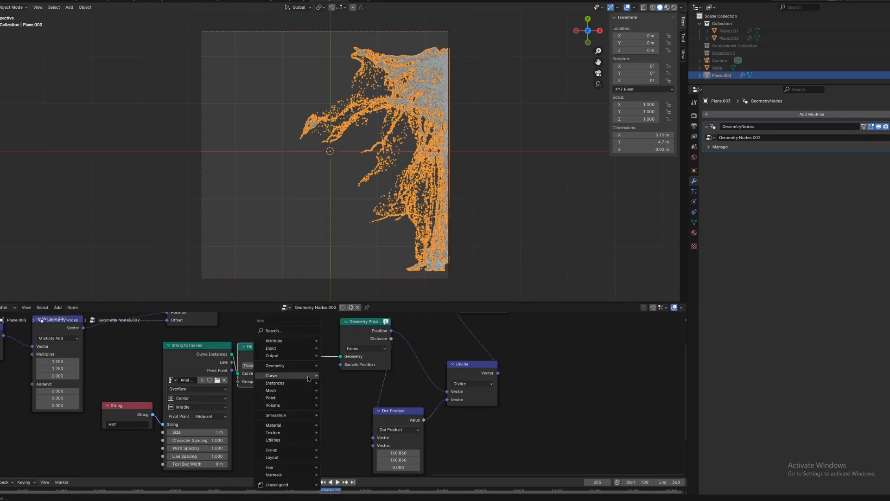
mouse_move(307, 378)
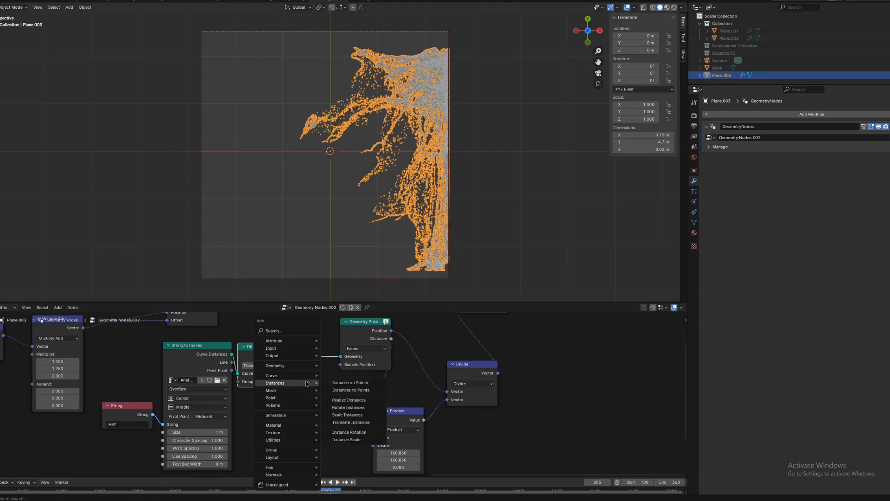
left_click(348, 400)
left_click(298, 344)
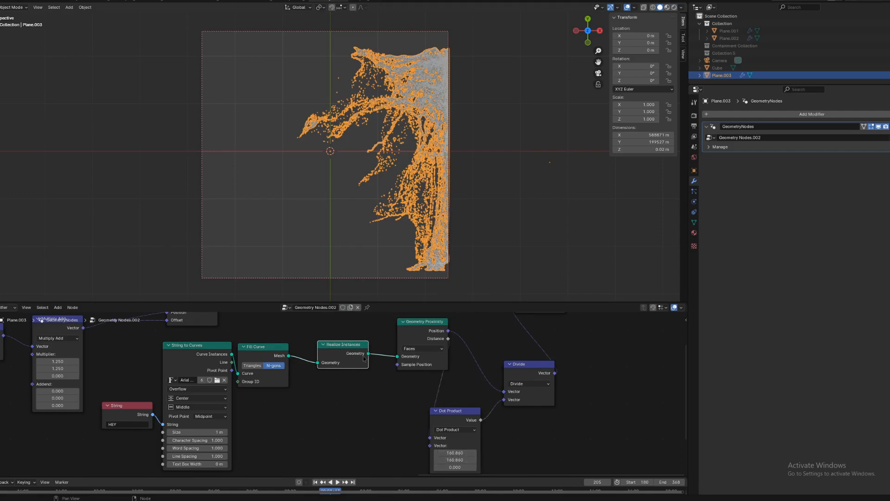
left_click_drag(312, 319, 365, 344)
key("g")
left_click(386, 351)
Try a text size of 3.9 m with Dot Product vector values of 0, about -0.18, and up to about 7.22 in Y
left_click_drag(455, 453, 452, 461)
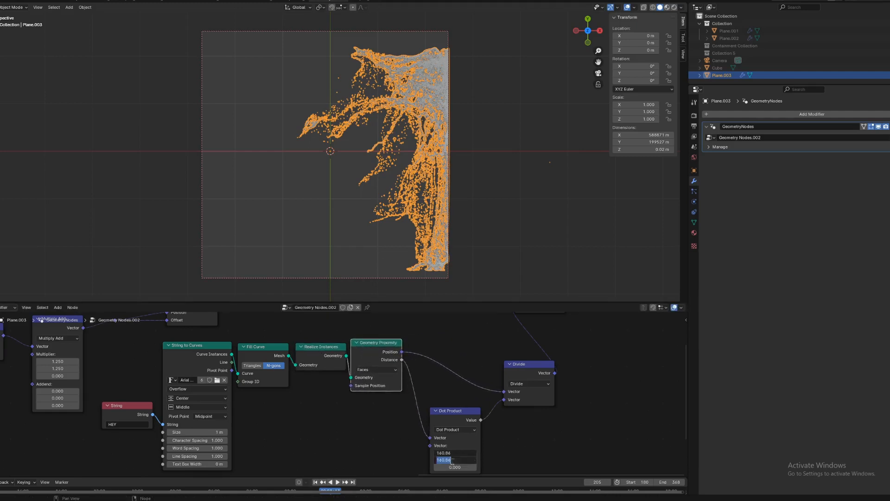
type("0")
key("Return")
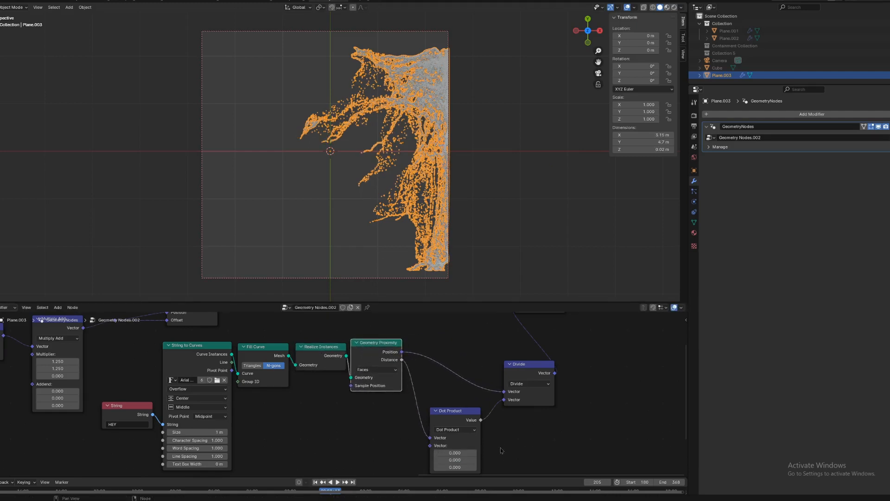
mouse_move(465, 459)
left_mouse_down()
mouse_move(441, 453)
mouse_move(455, 453)
left_mouse_up()
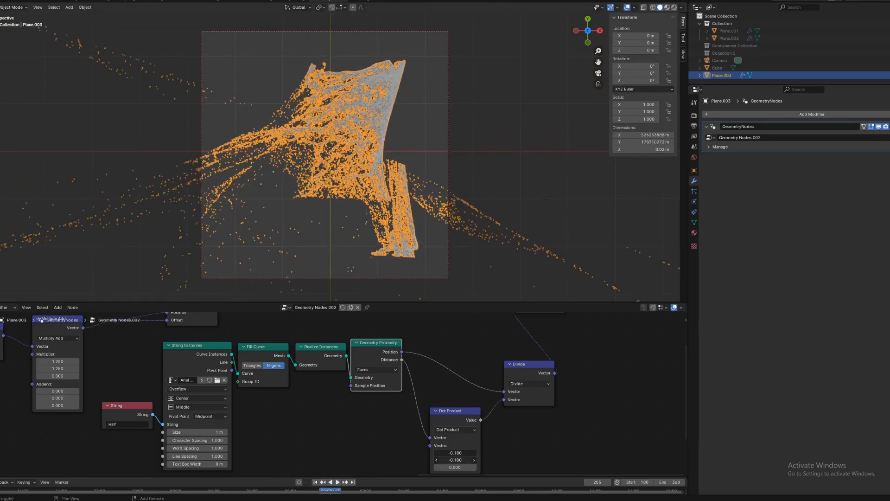
mouse_move(197, 431)
left_mouse_down()
mouse_move(219, 431)
mouse_move(210, 432)
left_mouse_up()
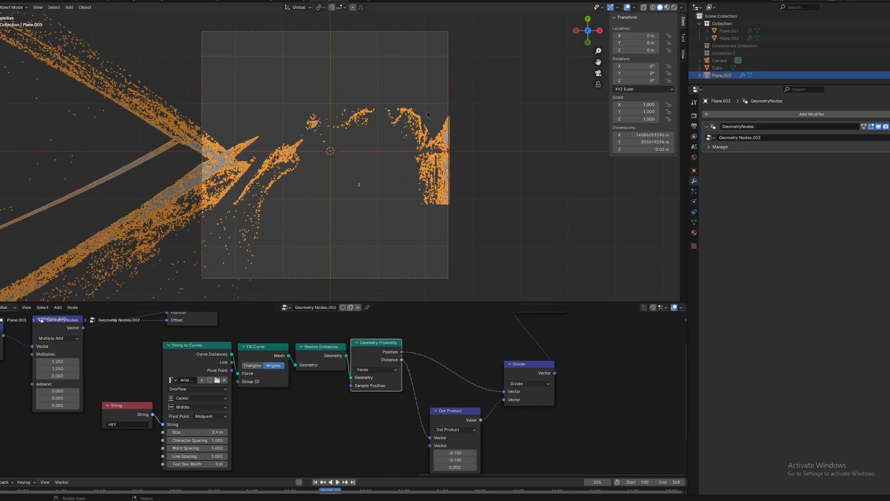
left_click_drag(455, 460, 565, 452)
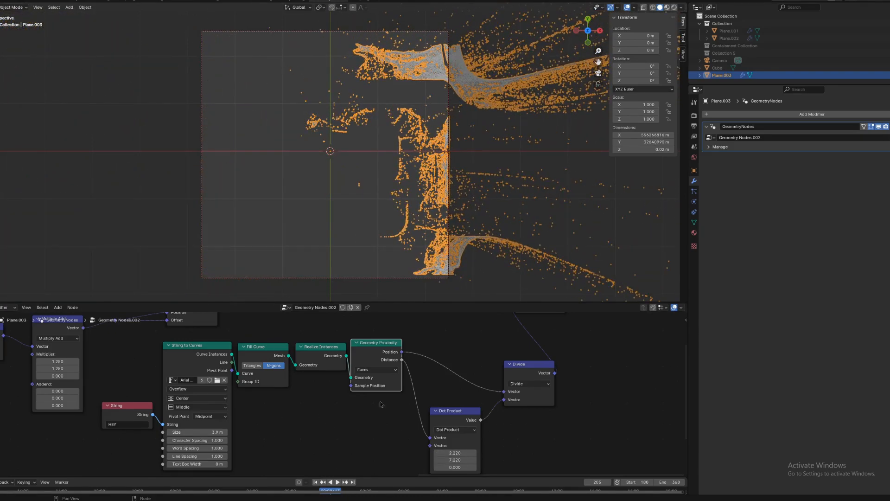
Raise the Multiply Add node's X multiplier to about 2.35, and increase the value in the vector node feeding Sine to spread the points
scroll(332, 435, "down", 1)
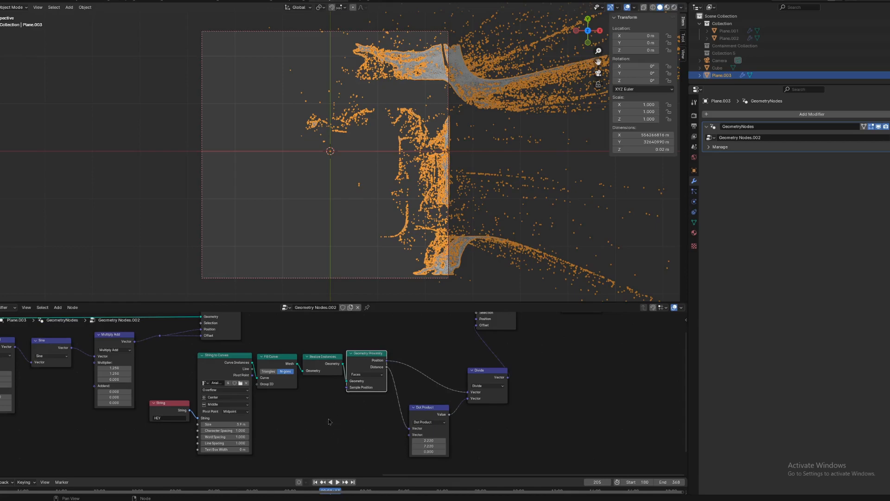
left_click_drag(114, 391, 92, 383)
key("Escape")
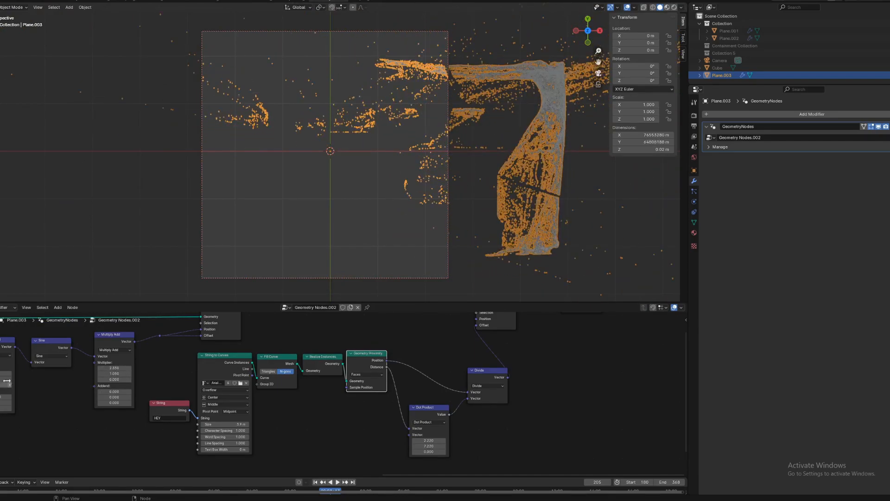
left_click_drag(7, 379, 17, 379)
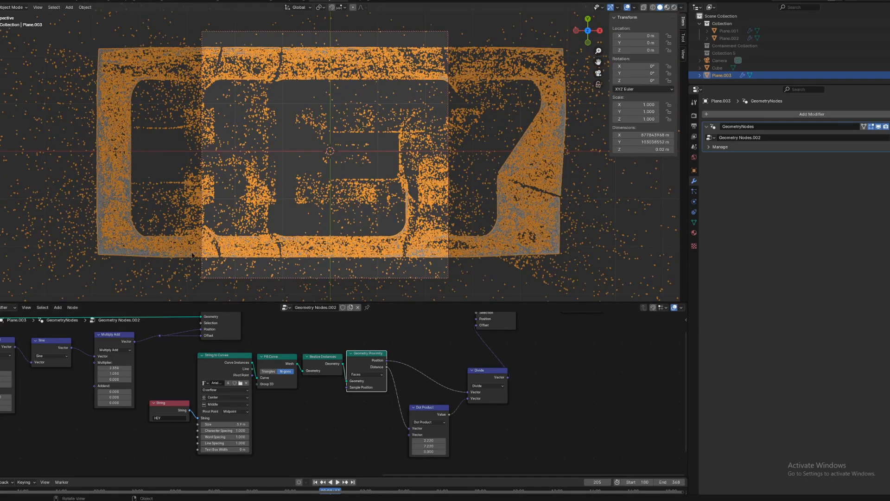
Reduce the String to Curves size to 3.3 m and raise the Dot Product vector to about 242.32 and 292.37
left_click_drag(246, 424, 213, 424)
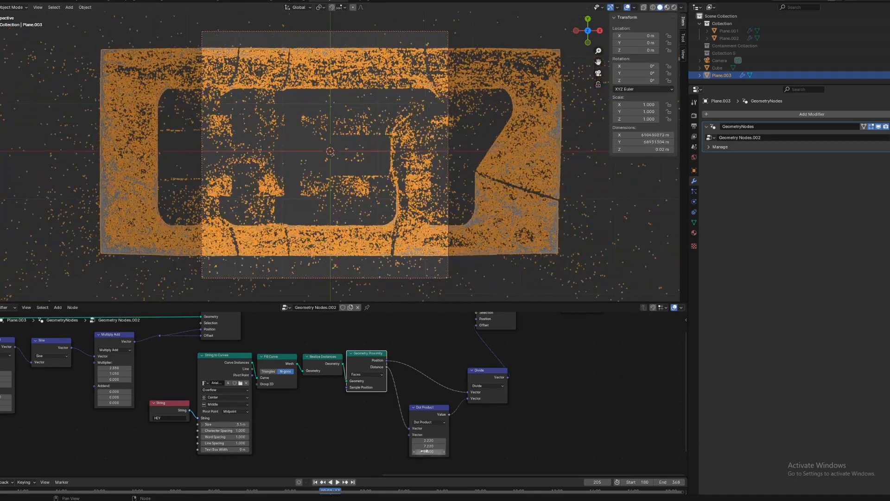
mouse_move(428, 445)
left_mouse_down("shift")
mouse_move(468, 440)
mouse_move(432, 444)
mouse_move(441, 440)
left_mouse_up("shift")
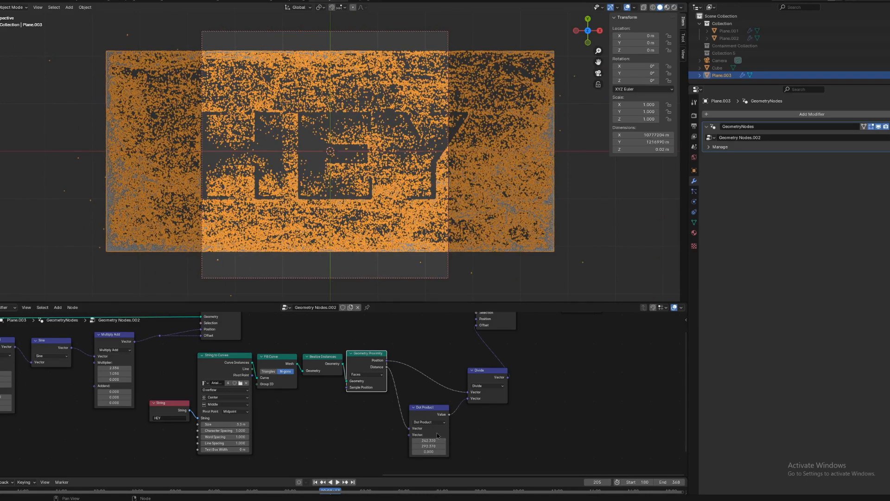
Change the Dot Product node to Cross Product, link its output to Divide's second Vector, and set its vector's X and Y to 0
scroll(433, 433, "up", 3)
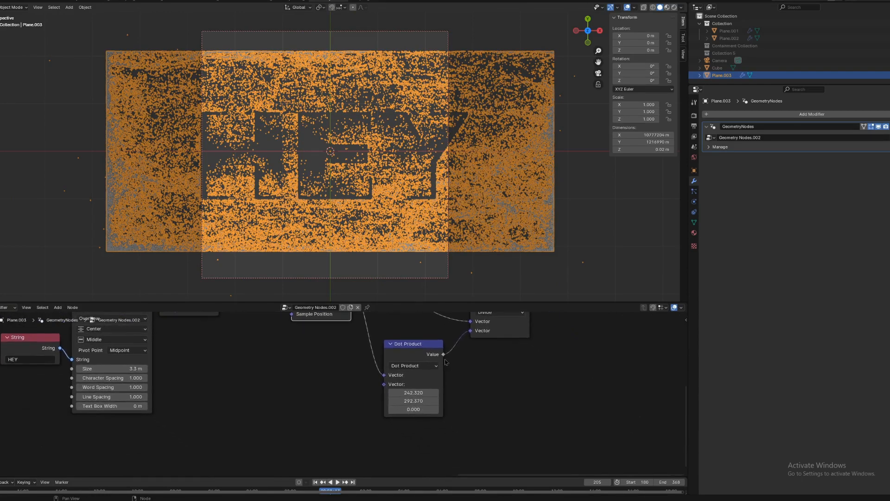
left_click(433, 365)
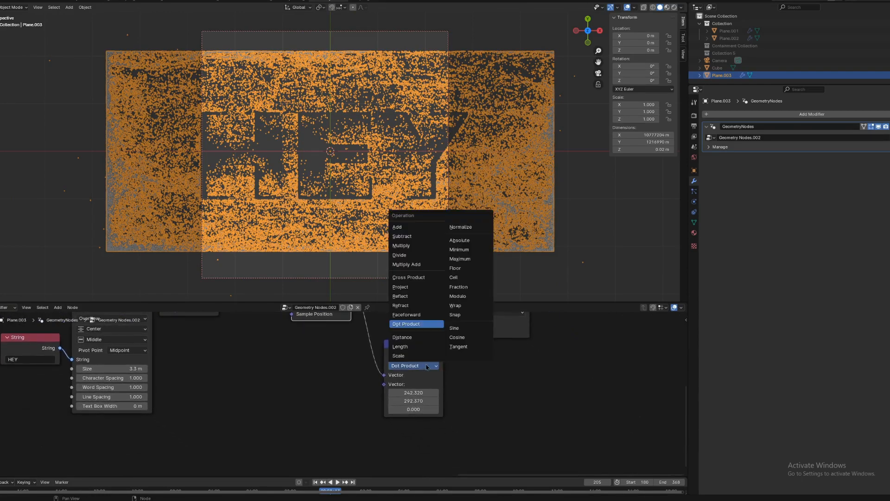
left_click(436, 277)
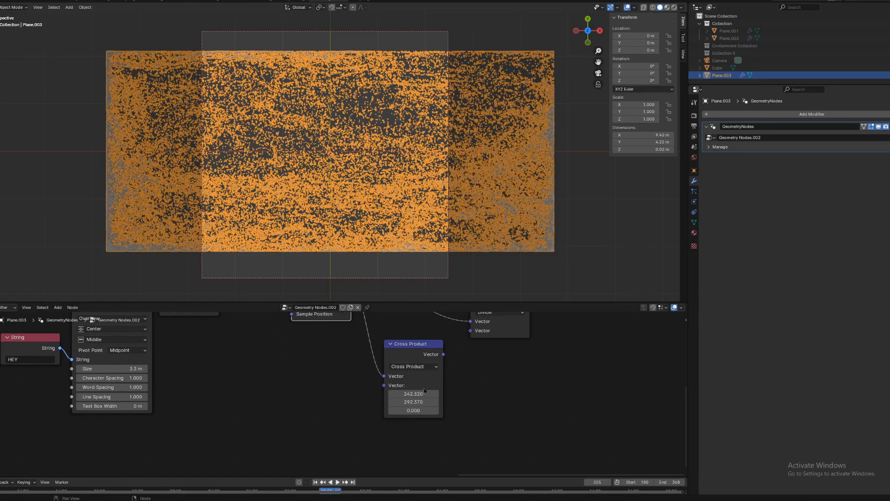
left_click_drag(443, 354, 470, 331)
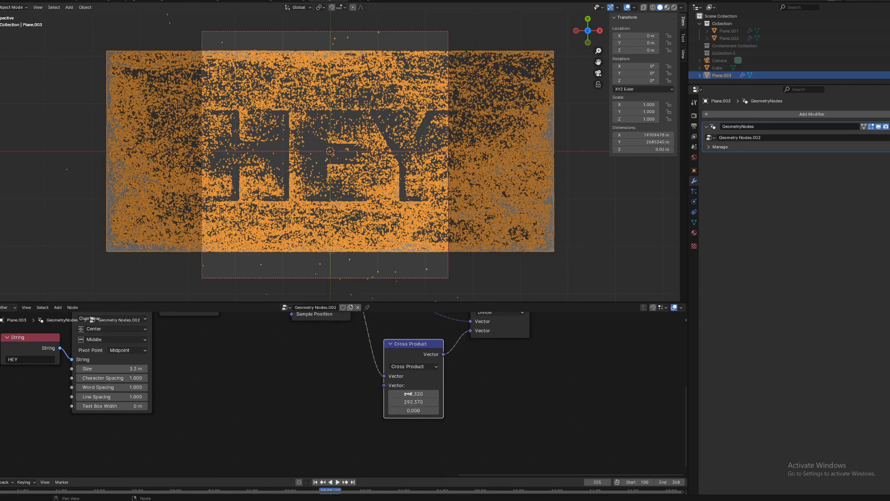
left_click_drag(410, 402, 413, 393)
type("0")
key("Return")
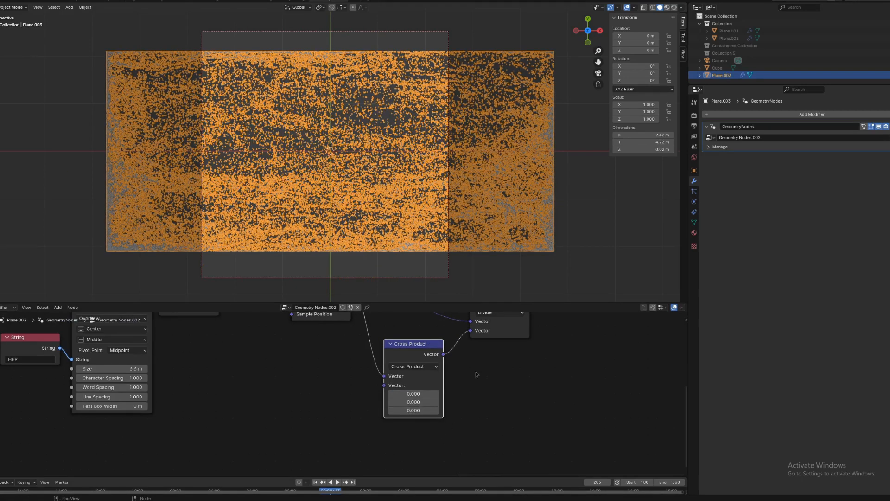
Move the last Set Position and Group Output nodes aside, and relink Divide's output from Offset to Position
middle_click_drag(537, 379, 531, 425)
scroll(574, 379, "down", 5)
middle_click_drag(574, 380, 551, 444)
left_click_drag(398, 320, 601, 389)
key("g")
left_click(558, 358)
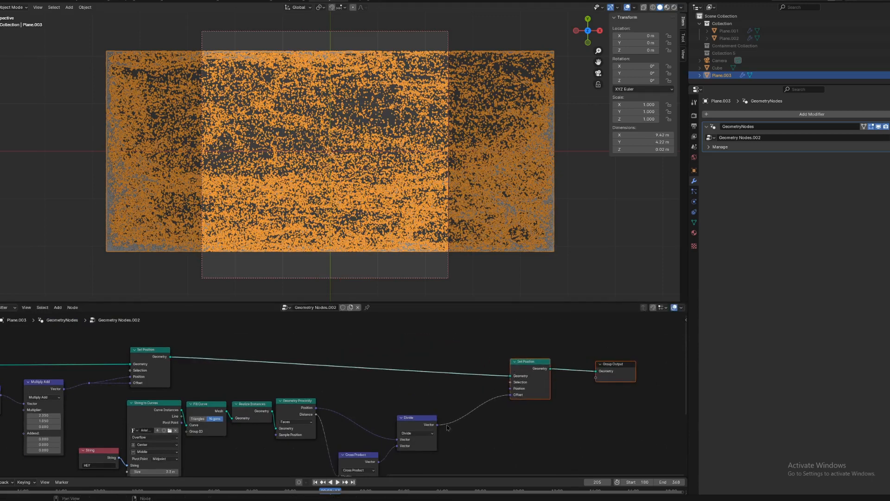
left_click_drag(510, 396, 512, 389)
Experiment with the Cross Product vector's values, ending at X -0.5 and Y 1
middle_click_drag(385, 418, 416, 351)
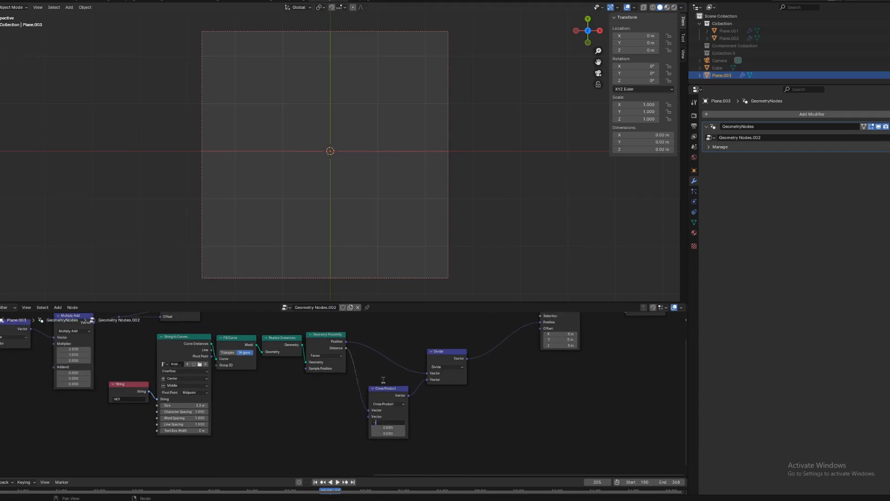
type("0.5")
key("Return")
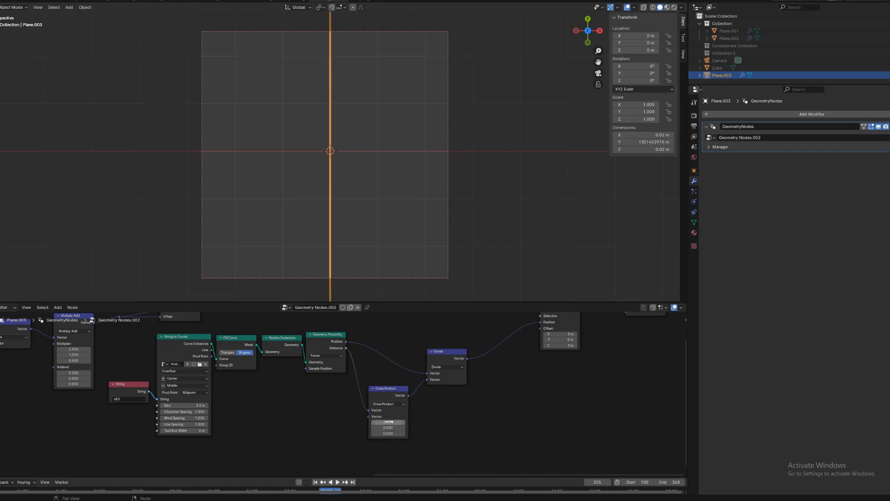
left_click(388, 422)
type("-0.1")
key("Return")
left_click(391, 428)
type("10.8")
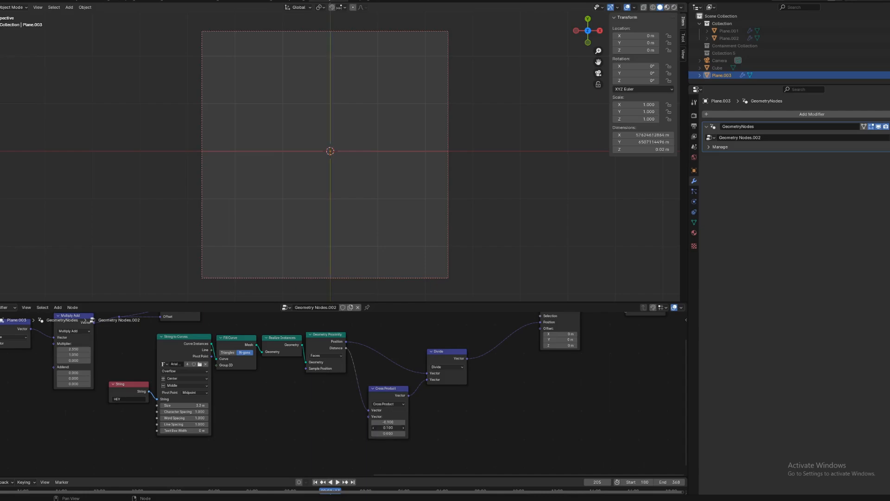
key("Return")
mouse_move(391, 427)
left_mouse_down()
mouse_move(344, 427)
mouse_move(394, 427)
left_mouse_up()
scroll(379, 225, "down", 4)
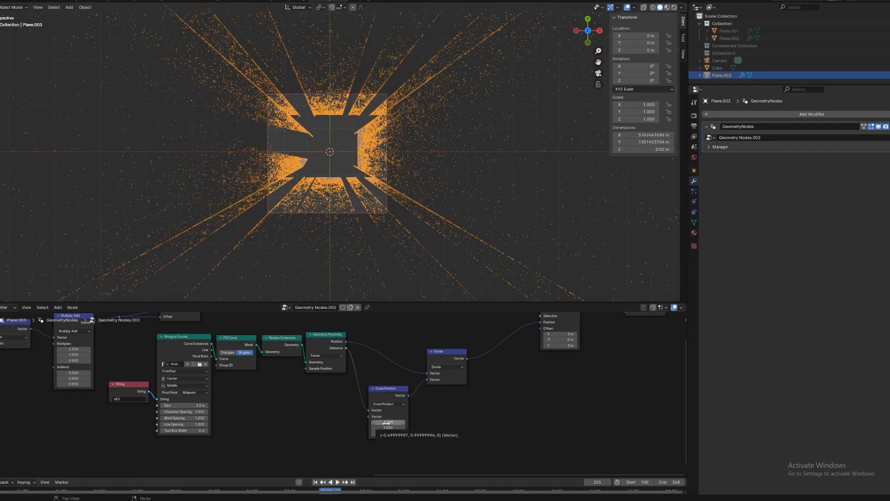
Duplicate Divide after Cross Product as a Multiply Add node, and insert a copy of it between Geometry Proximity's Distance and Cross Product
left_click(459, 359)
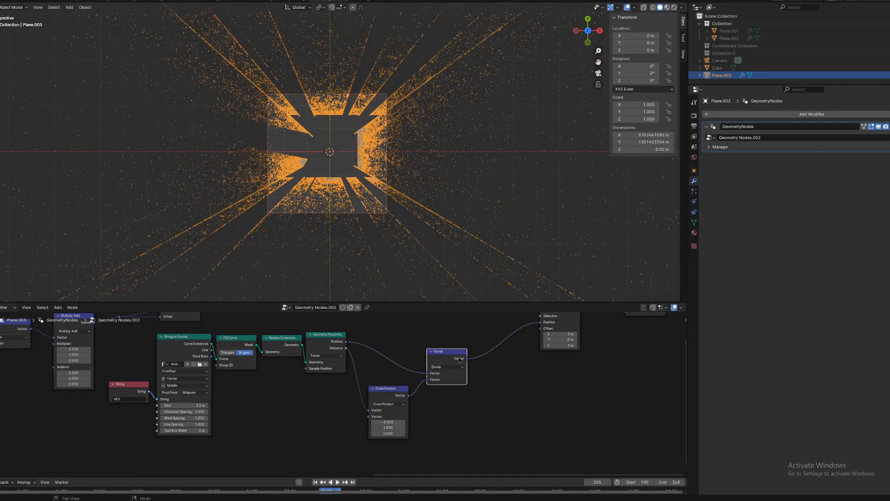
key("shift+d")
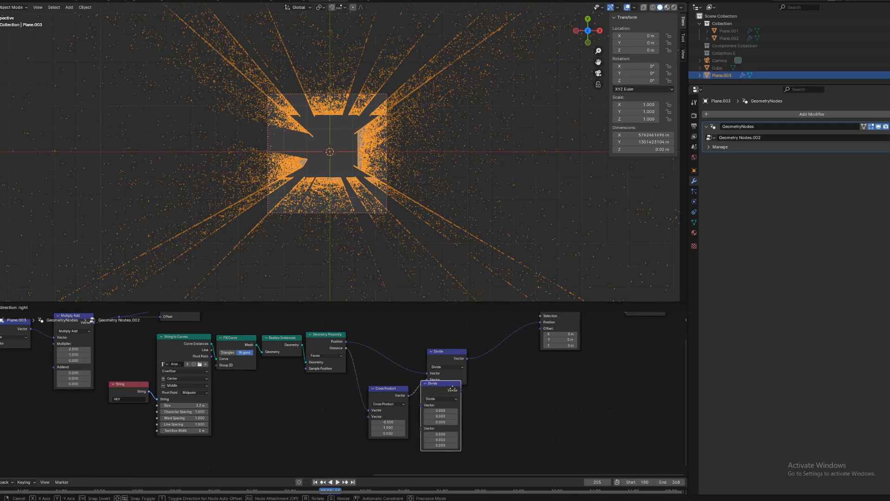
left_click(459, 395)
left_click(459, 395)
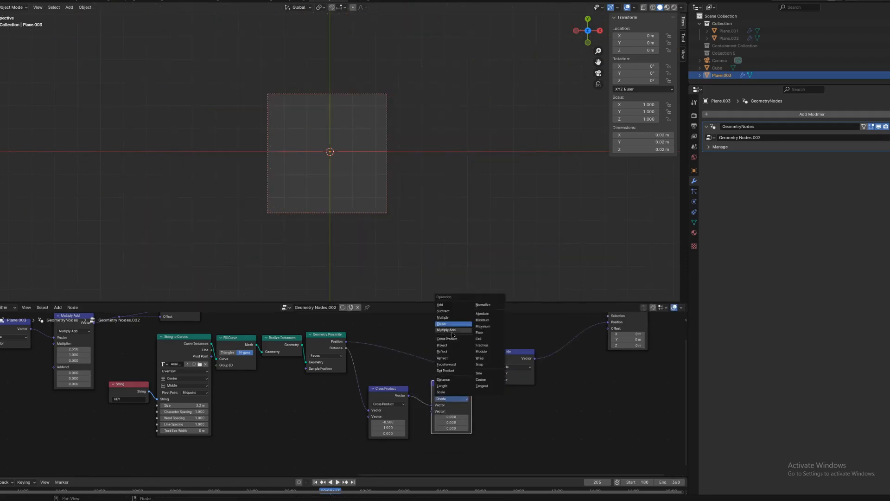
left_click(454, 335)
key("shift+d")
left_click(349, 382)
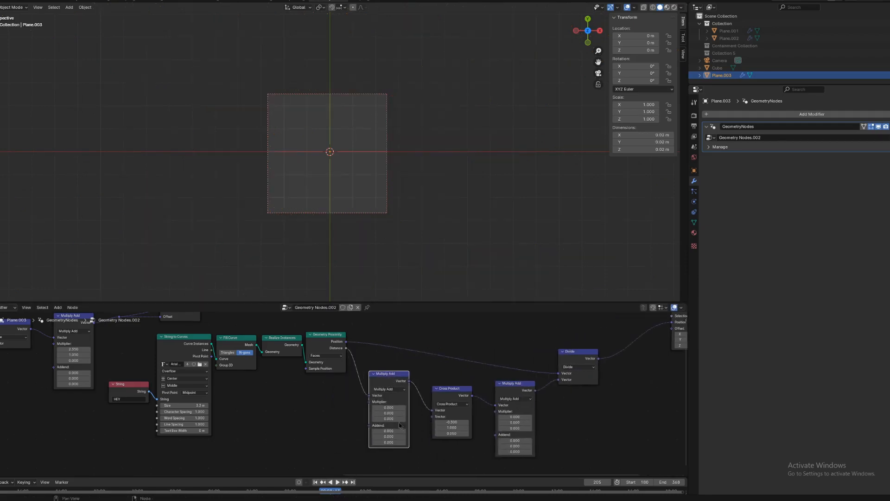
Set the X and Y multipliers to 1 on both Multiply Add nodes around Cross Product
left_click_drag(395, 413, 396, 407)
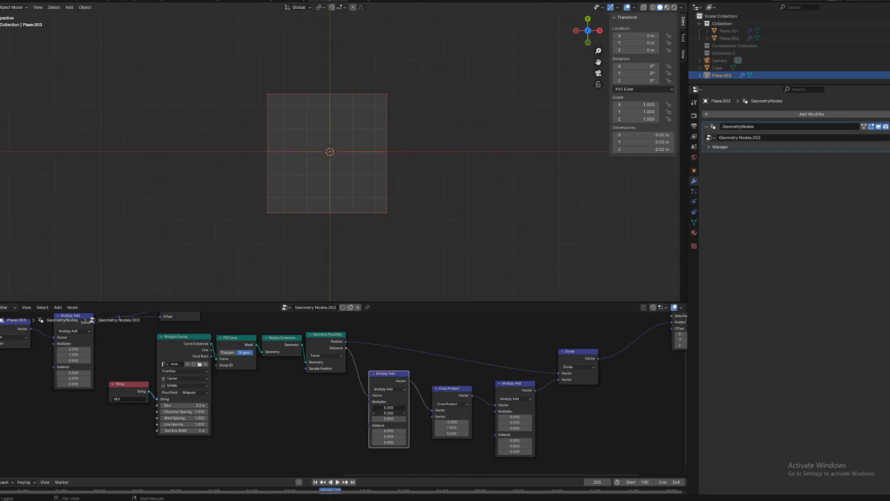
type("1")
key("Return")
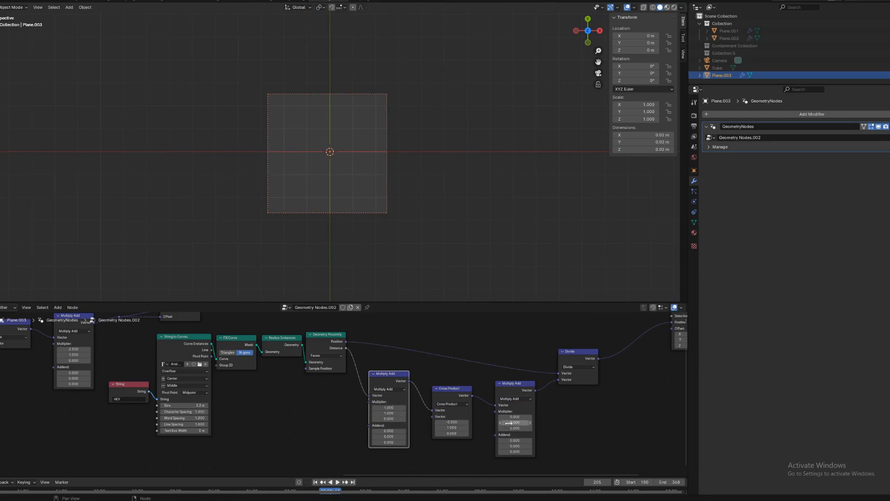
type("1")
key("Return")
Raise the X and Y addends together on the Multiply Add node between Cross Product and Divide
middle_click_drag(594, 402, 572, 409)
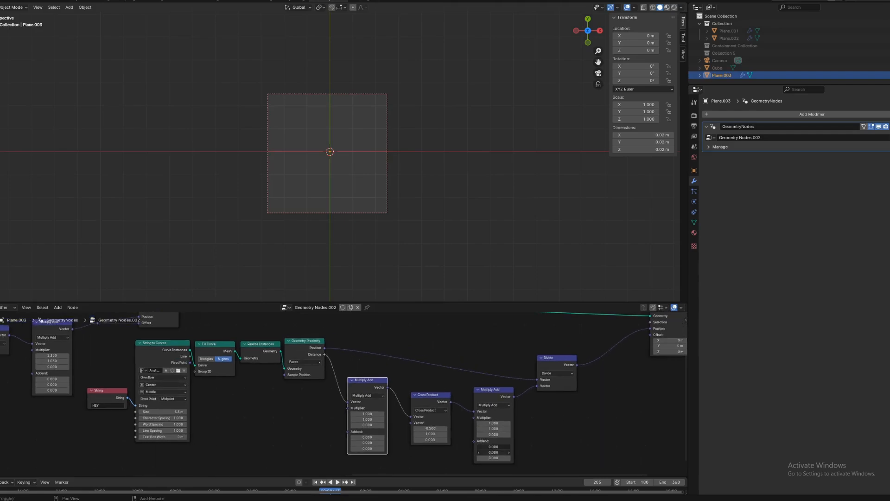
left_click_drag(493, 452, 538, 452)
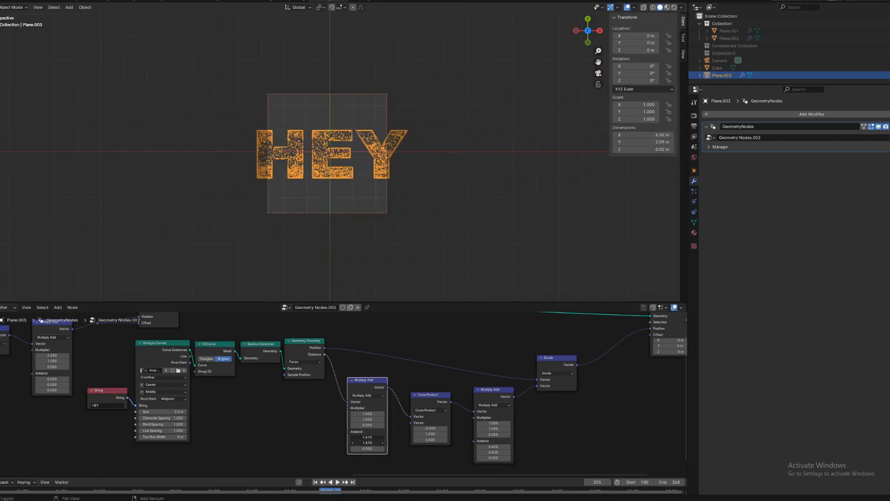
Reset the addends to 0 on the Multiply Add node before Cross Product, and detach and reinsert that node on its link
key("BackSpace")
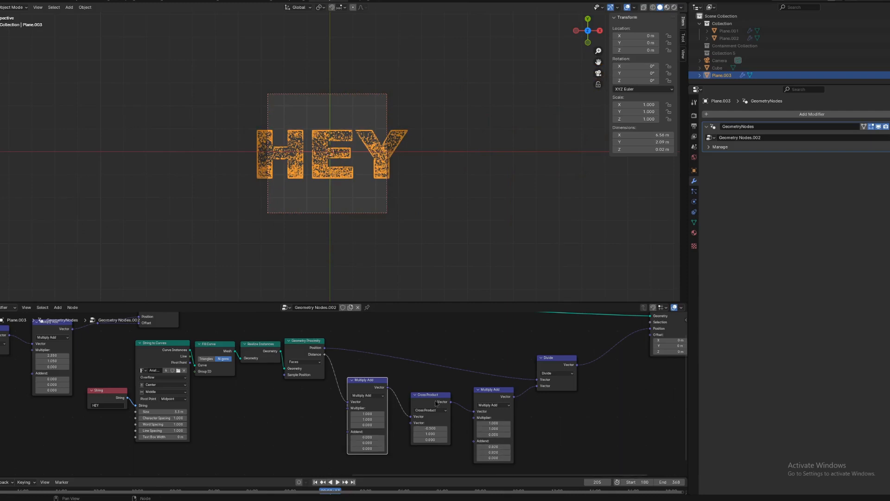
left_click_drag(436, 396, 449, 395)
left_click(352, 404)
left_click_drag(348, 402, 407, 447)
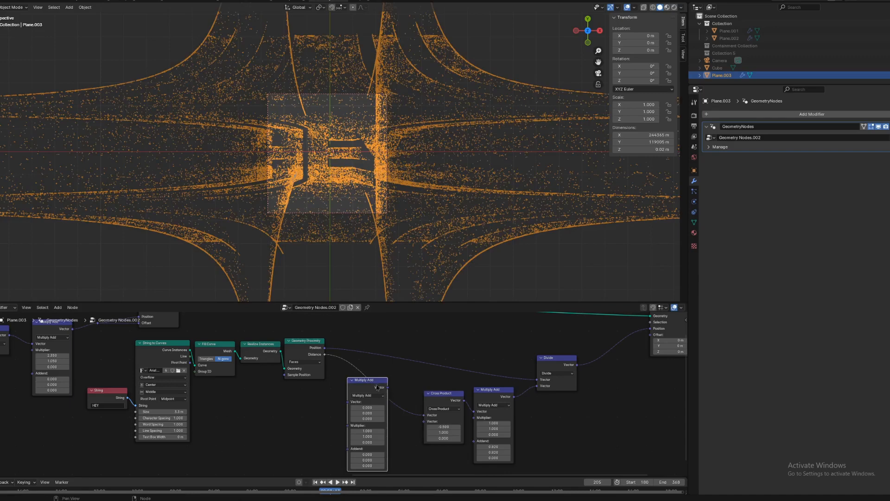
mouse_move(377, 388)
left_mouse_down()
mouse_move(351, 388)
mouse_move(388, 383)
left_mouse_up()
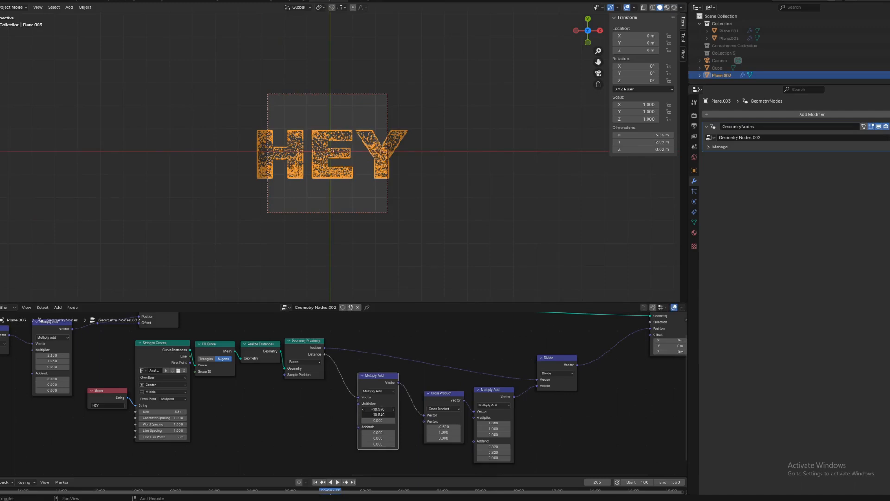
Try different X and Y multipliers together on the Multiply Add node before Cross Product
right_click(377, 408)
mouse_move(378, 415)
left_mouse_down()
mouse_move(339, 414)
mouse_move(475, 432)
mouse_move(434, 432)
mouse_move(450, 427)
mouse_move(439, 426)
left_mouse_up()
right_click(377, 414)
Adjust the Cross Product vector to X -0.38 and Y 0.33
scroll(492, 438, "up", 3)
middle_click_drag(492, 437, 335, 380)
left_click_drag(385, 409, 400, 409)
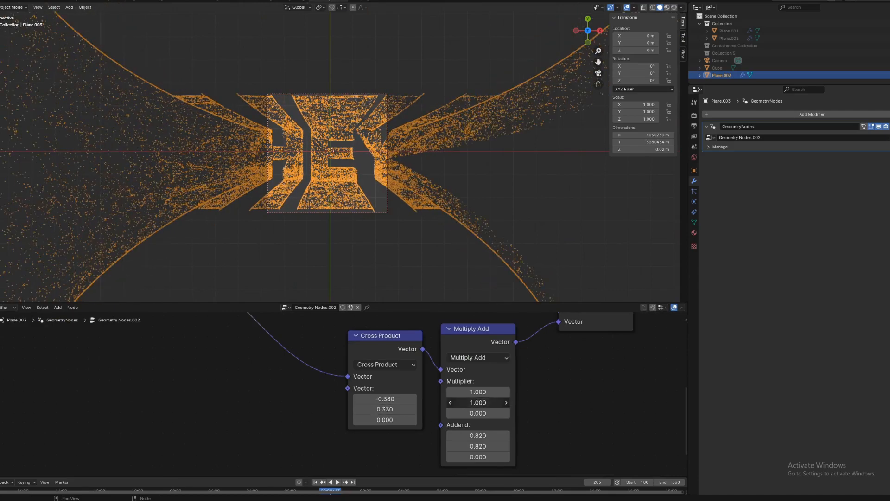
Set the X and Y multipliers to 0 on the Multiply Add node after Cross Product
left_click_drag(468, 402, 468, 391)
type("0")
key("Return")
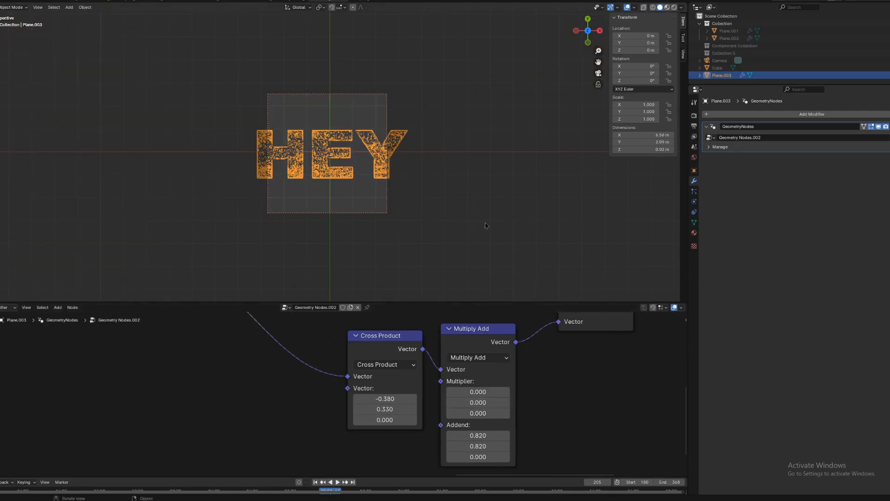
scroll(483, 368, "down", 4)
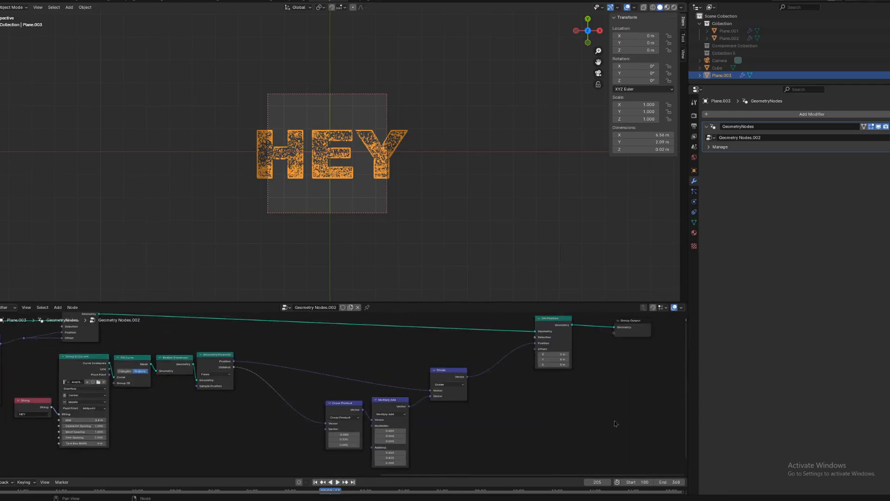
Play the animation and set the X and Y multipliers to 1 on the Multiply Add node after Cross Product
key("space")
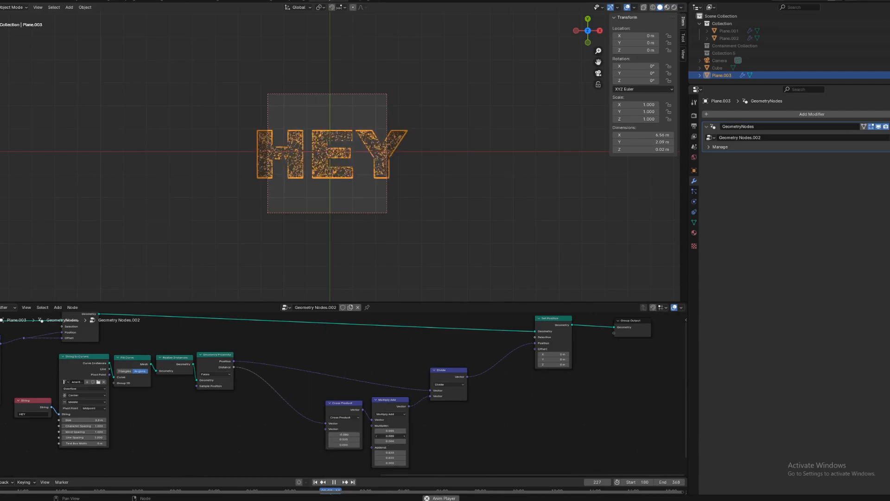
type("1")
key("Return")
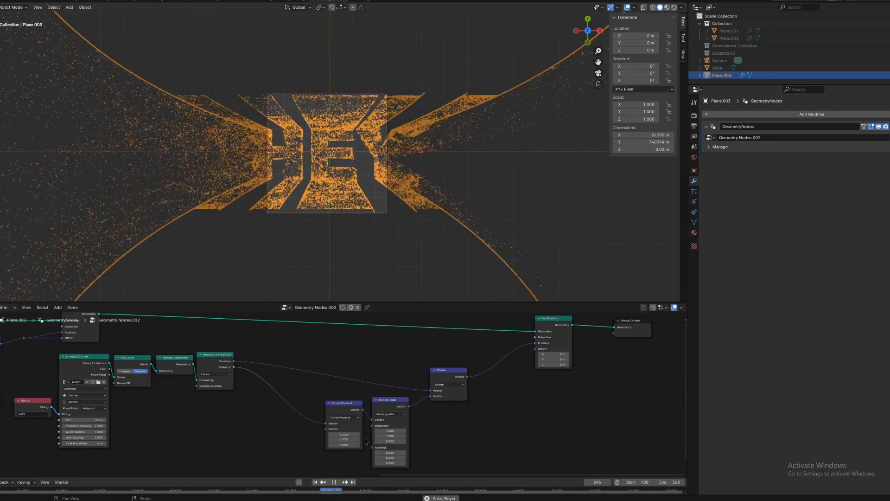
Zero the Cross Product vector's X and Y, and retune them to a small negative X and a small positive Y
left_click_drag(344, 434, 344, 439)
type("0")
key("Return")
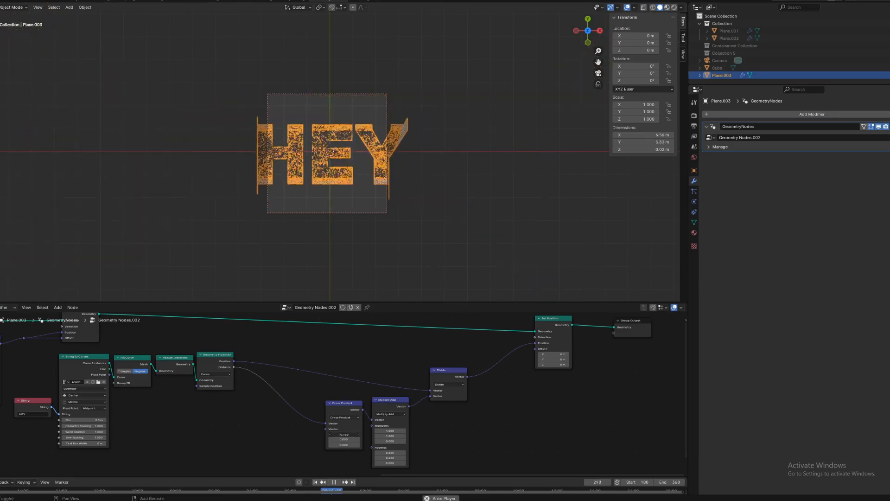
left_click_drag(344, 434, 358, 441)
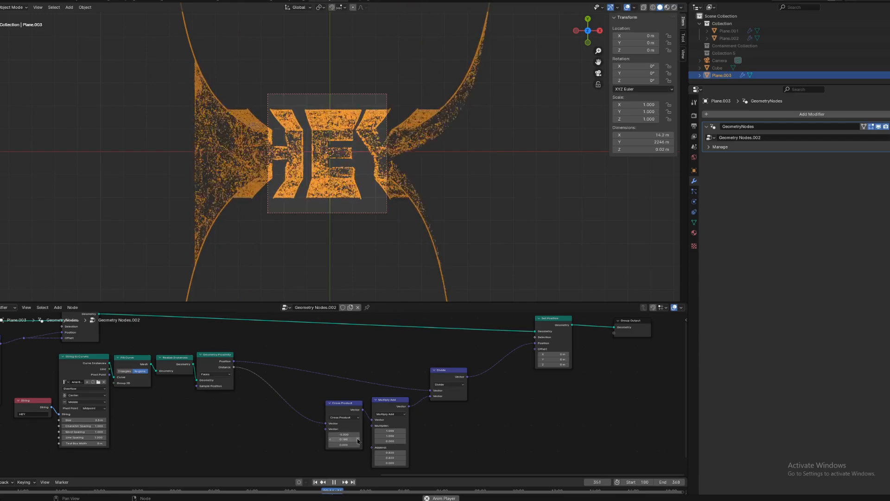
Duplicate Cross Product, insert the copy between it and Multiply Add, and change the copy's operation to Dot Product
left_click_drag(329, 407, 262, 397)
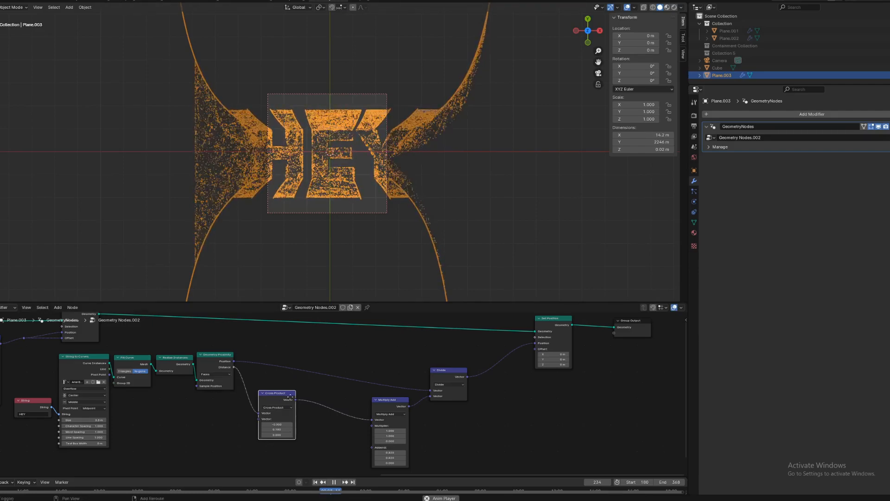
key("shift+d")
left_click(353, 401)
left_click(340, 412)
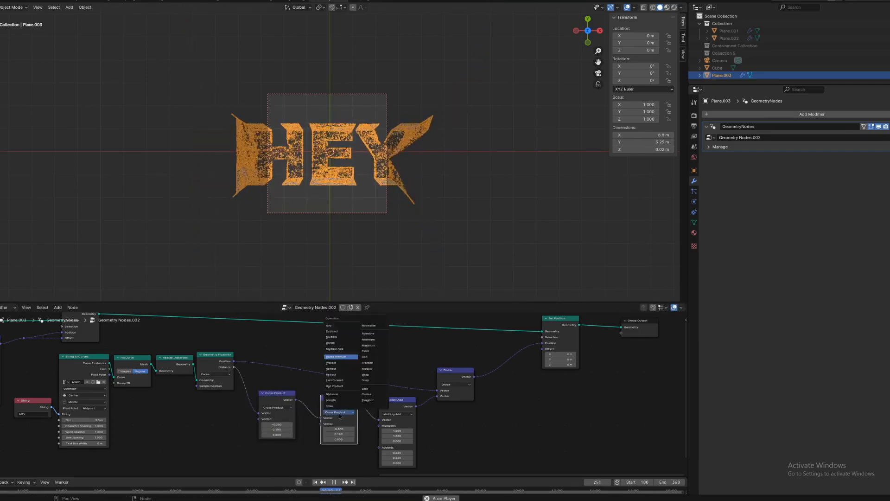
left_click(334, 386)
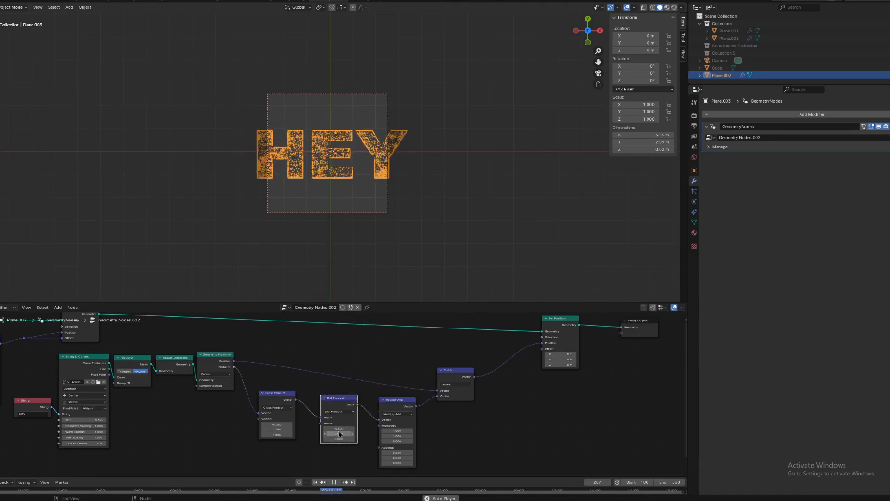
Tune the Dot Product and Cross Product vectors, and the X and Y multipliers of the Multiply Add node that follows them
mouse_move(339, 433)
left_mouse_down()
mouse_move(431, 433)
mouse_move(309, 428)
mouse_move(352, 429)
mouse_move(335, 428)
left_mouse_up()
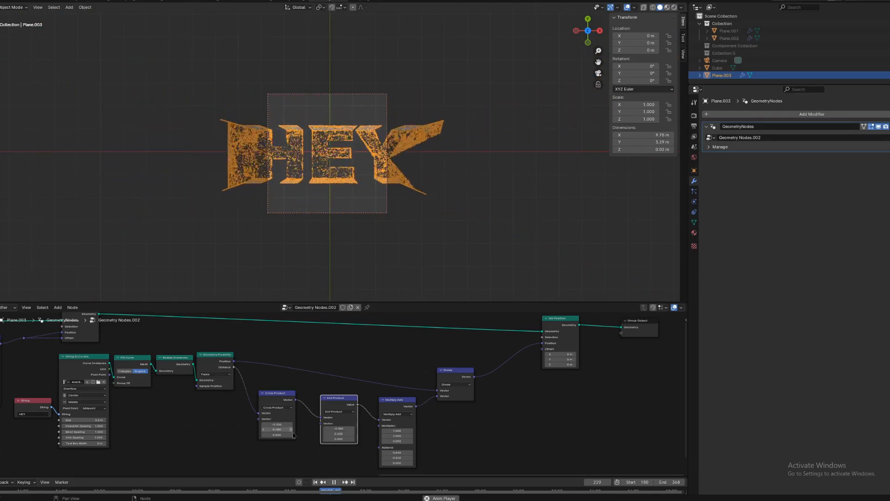
left_click_drag(279, 429, 379, 424, "shift")
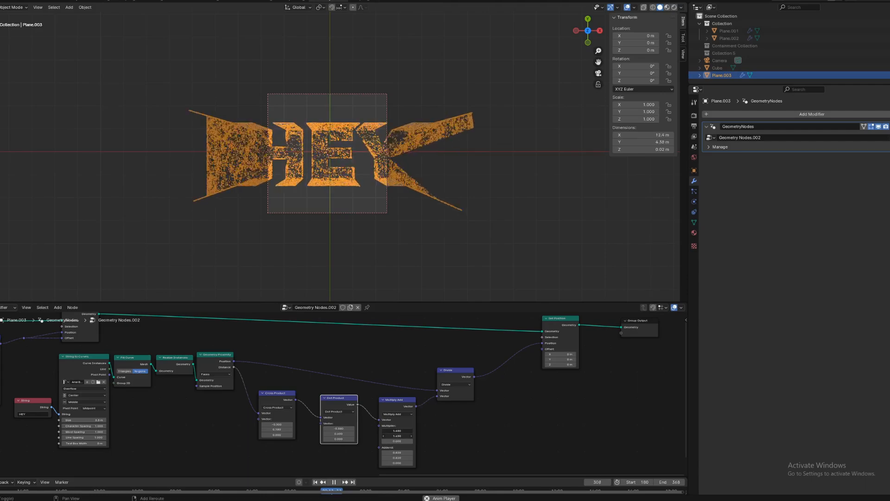
left_click_drag(395, 434, 124, 435)
left_click_drag(397, 436, 458, 436)
mouse_move(397, 430)
left_mouse_down()
mouse_move(369, 431)
mouse_move(397, 431)
left_mouse_up()
Lower the X and Y multipliers together on the Multiply Add node after Sine
middle_click_drag(203, 383, 459, 415)
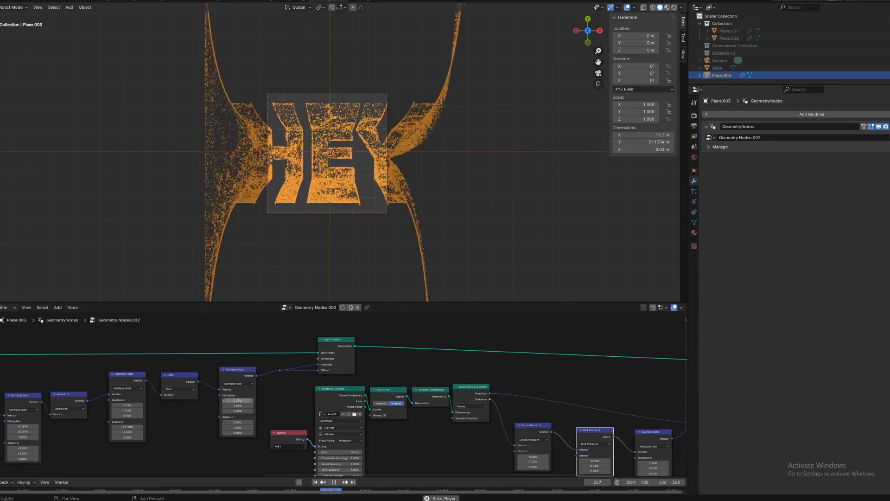
mouse_move(237, 400)
left_mouse_down()
mouse_move(257, 400)
mouse_move(190, 400)
mouse_move(239, 409)
left_mouse_up()
middle_click_drag(240, 409, 156, 357)
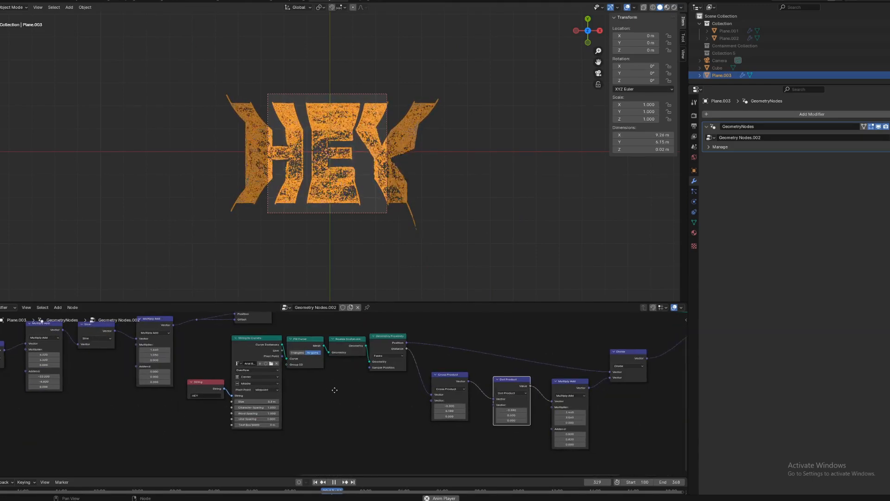
Stop the animation and view the text points from the top in orthographic projection with the overlays hidden
left_click(402, 216)
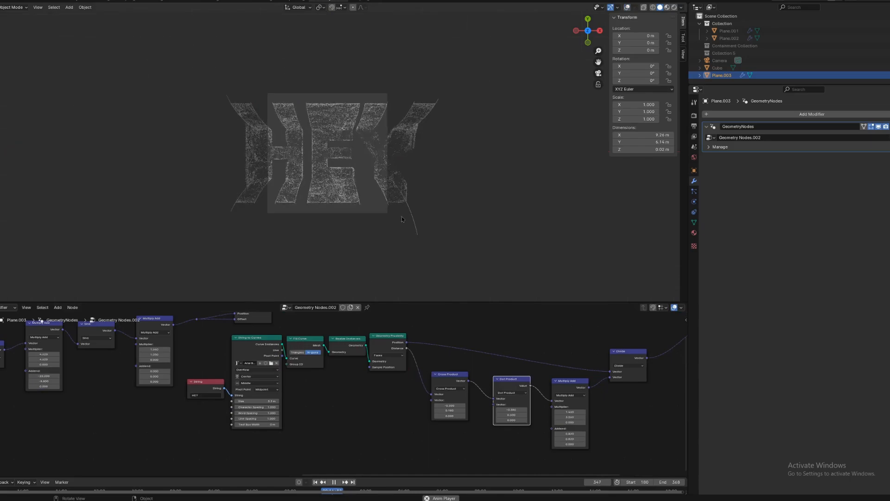
key("space")
left_click(587, 19)
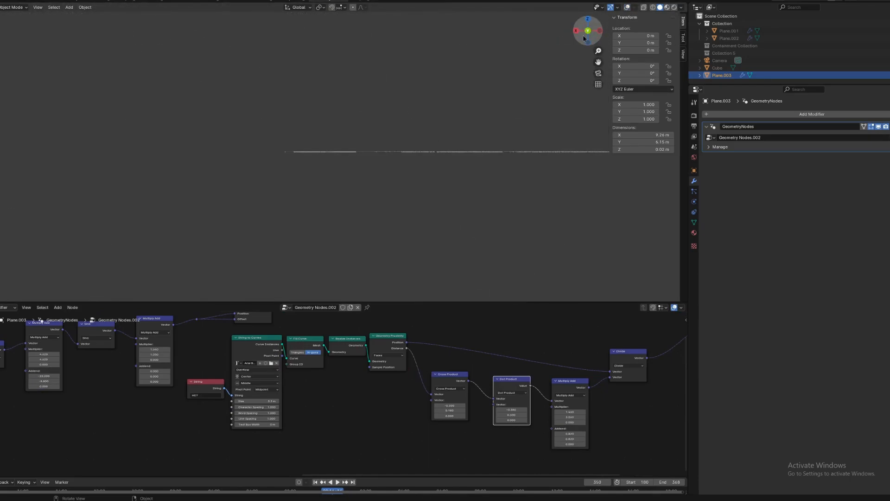
left_click(585, 20)
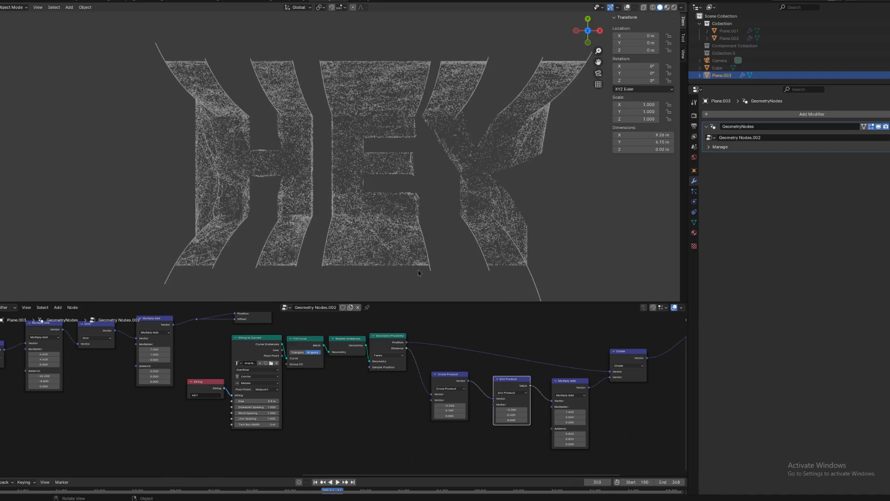
Switch the modifier's node tree to Geometry Nodes.001 and bring its text displacement nodes into view
middle_click_drag(538, 390, 387, 373)
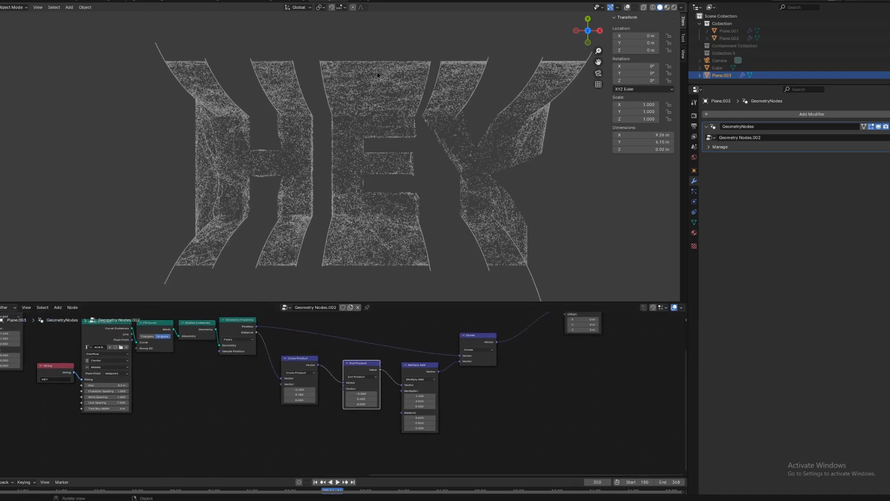
left_click(287, 307)
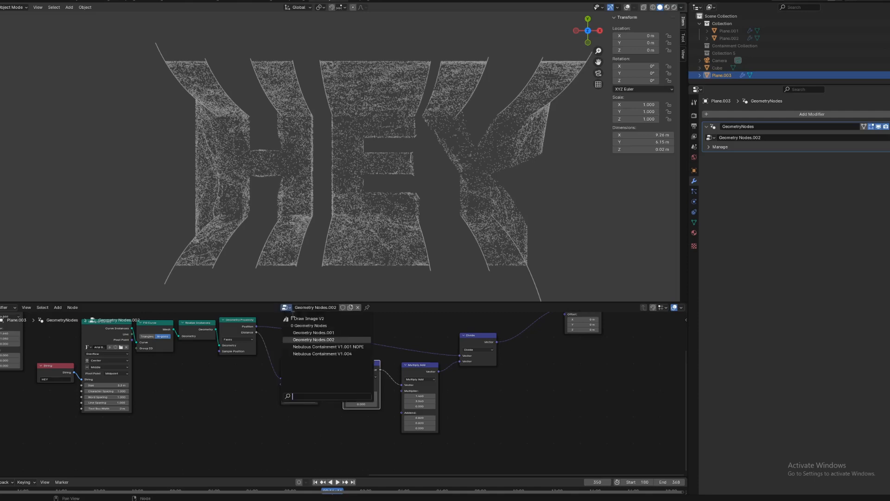
left_click(298, 335)
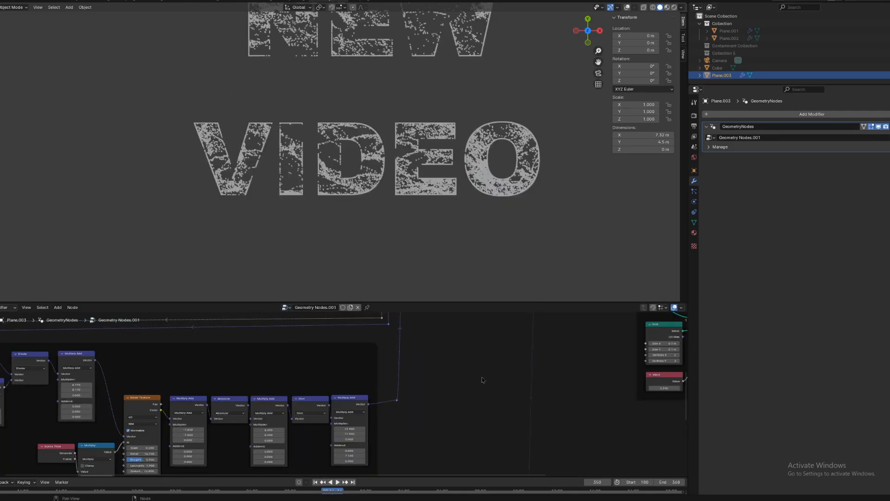
middle_click_drag(255, 425, 416, 396)
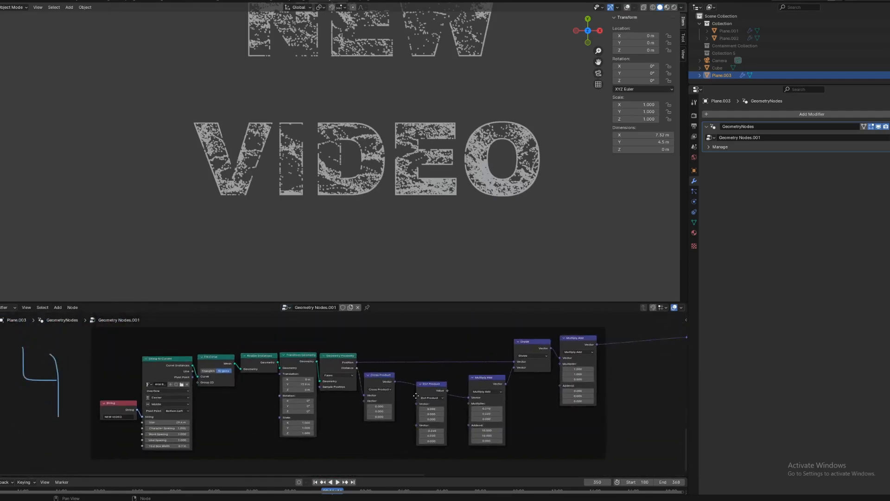
Detach Dot Product from between Cross Product and Multiply Add, and change the Cross Product vector's X and Y values
left_click_drag(436, 390, 433, 423, "alt")
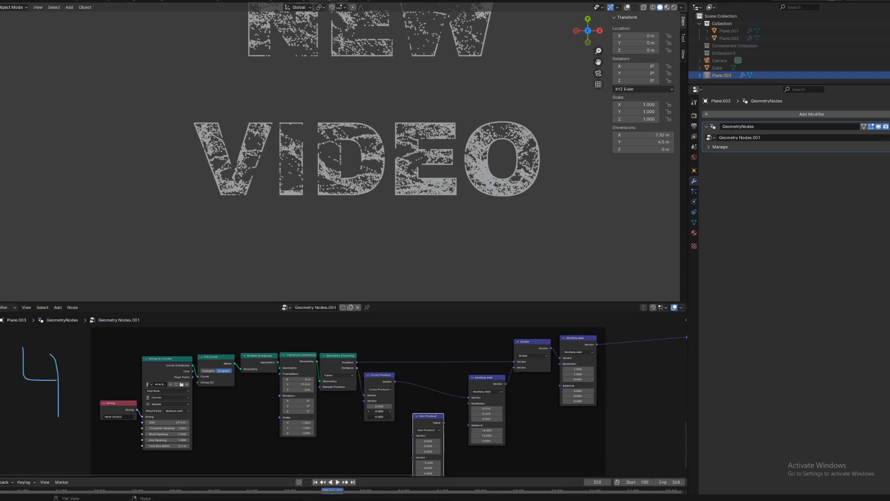
mouse_move(379, 406)
left_mouse_down("shift")
mouse_move(399, 406)
mouse_move(362, 406)
mouse_move(394, 411)
left_mouse_up("shift")
middle_click_drag(573, 373, 472, 392)
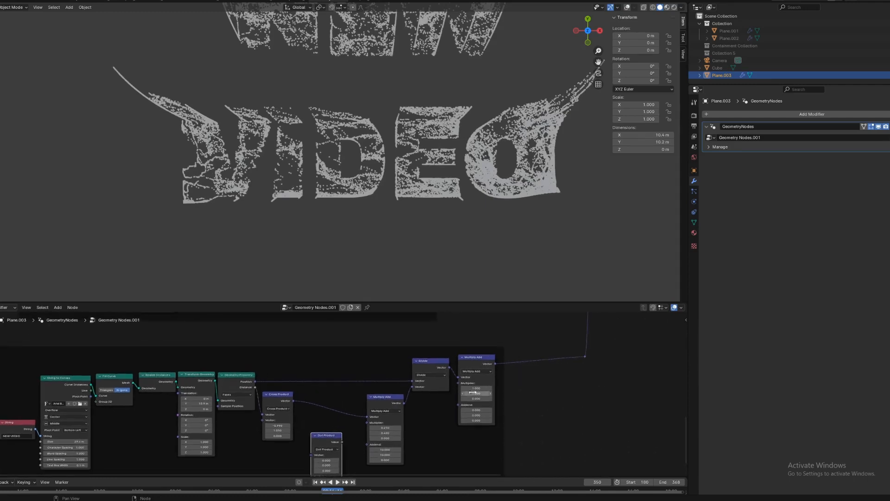
middle_click_drag(551, 349, 406, 438)
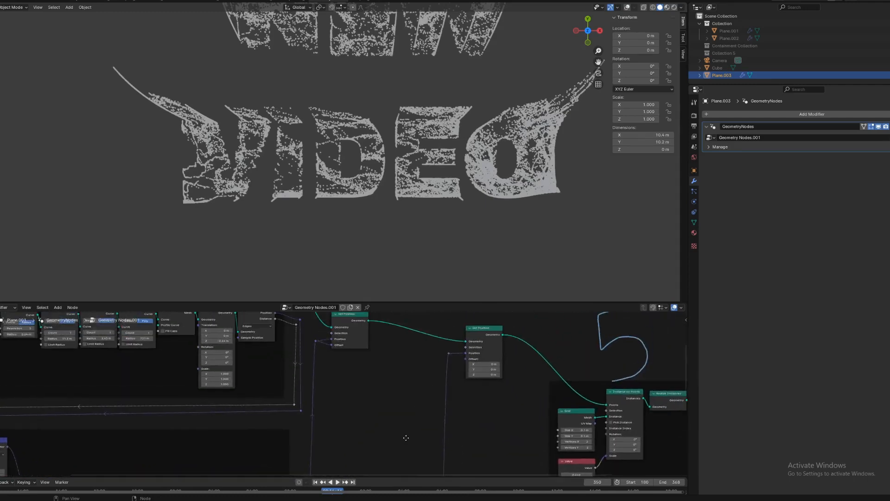
Switch the modifier back to Geometry Nodes.002 and remove Dot Product, linking Cross Product directly to Multiply Add
left_click(291, 308)
left_click(305, 339)
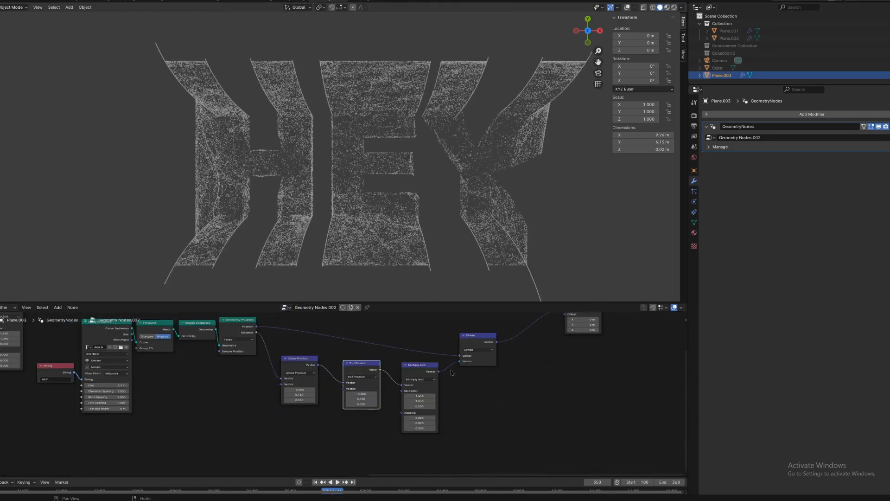
middle_click_drag(452, 372, 349, 401)
middle_click_drag(422, 379, 350, 404)
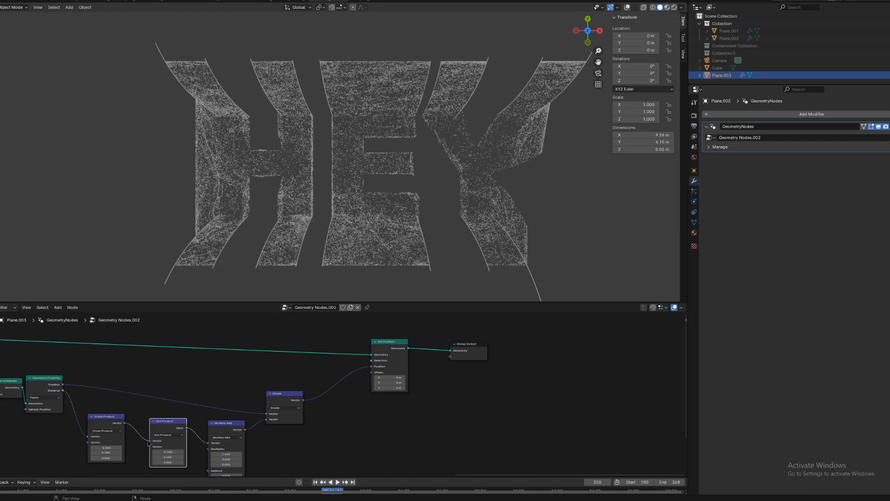
left_click_drag(149, 444, 211, 444)
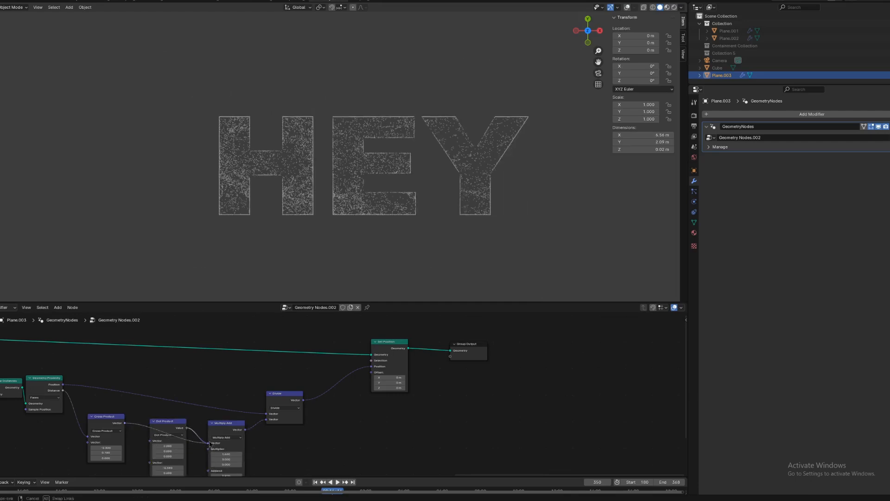
key("ctrl+x")
left_click(229, 430)
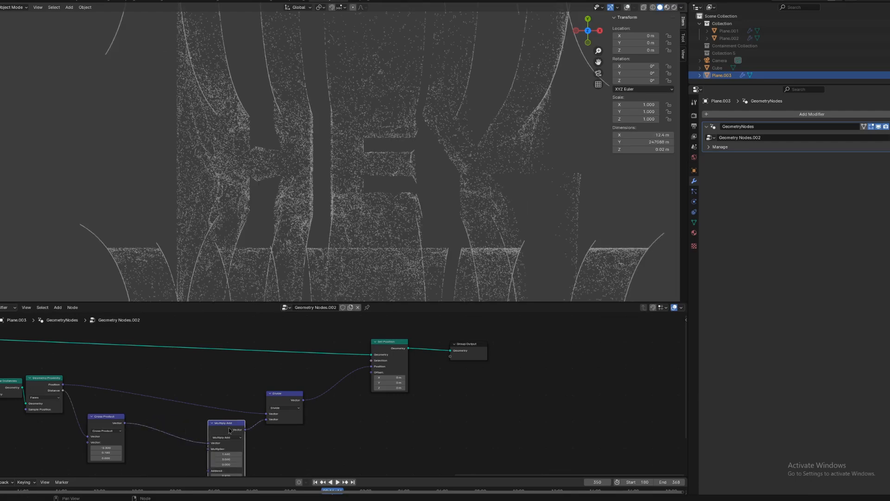
Duplicate Multiply Add, insert the copy between Divide and Set Position, and set the copy's addends to 0
key("shift+d")
left_click(337, 394)
mouse_move(344, 422)
left_mouse_down()
mouse_move(335, 417)
mouse_move(346, 423)
mouse_move(344, 439)
left_mouse_up()
left_click(339, 427)
key("Return")
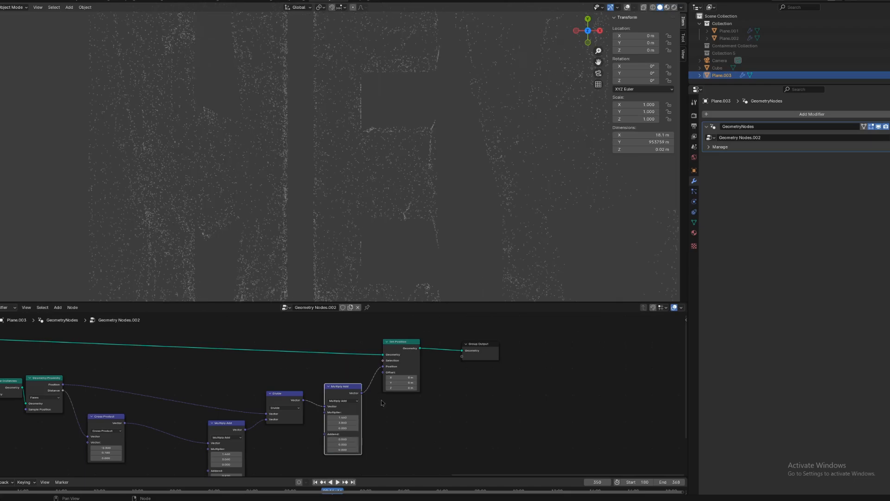
Set the X and Y multipliers to 1 on the Multiply Add node after Divide, and adjust them to stretch X and reduce Y
left_click_drag(342, 428, 310, 427)
type("1")
key("Return")
scroll(485, 238, "down", 3)
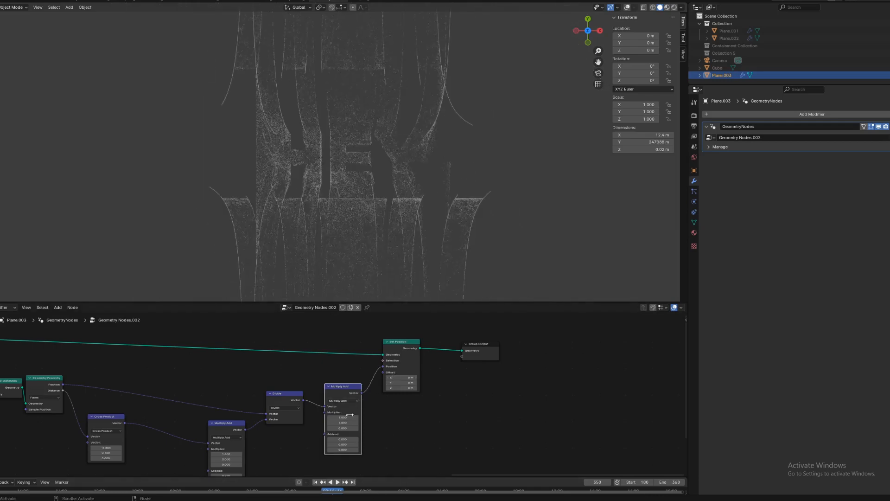
left_click_drag(350, 415, 315, 422)
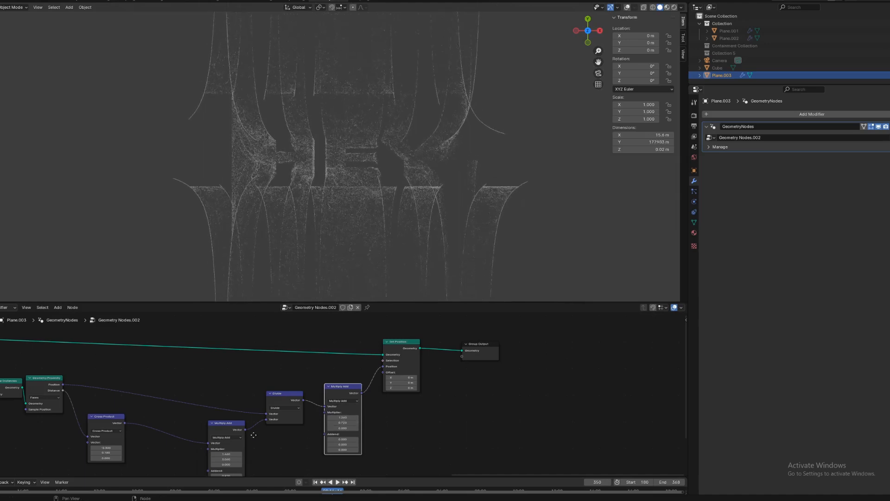
Adjust the X and Y multipliers of the Multiply Add node between Cross Product and Divide
middle_click_drag(254, 435, 317, 386)
mouse_move(290, 410)
left_mouse_down()
mouse_move(240, 410)
mouse_move(292, 404)
left_mouse_up()
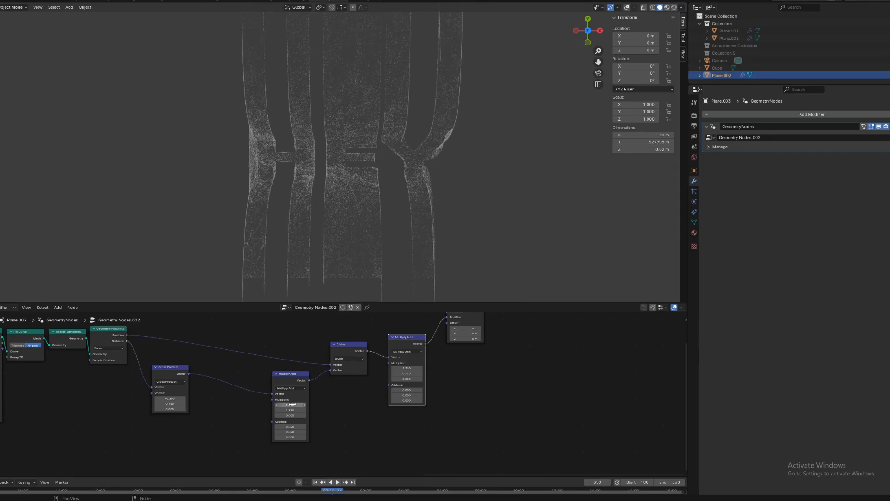
Lower the Y multiplier of the Multiply Add node between Sine and Set Position's offset
middle_click_drag(75, 359, 487, 384)
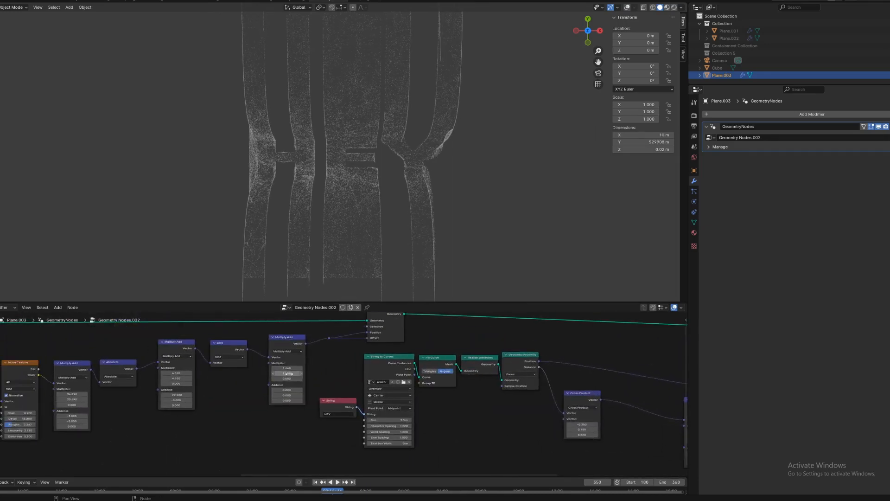
left_click_drag(288, 374, 264, 373, "shift")
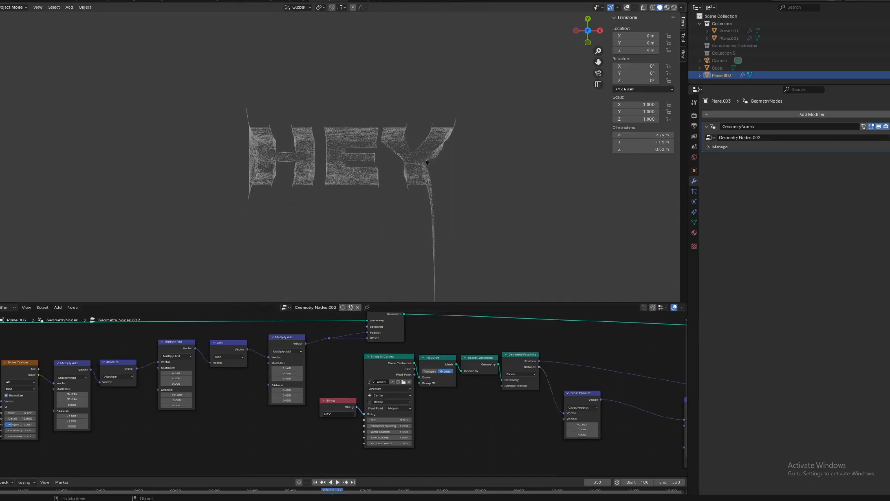
scroll(426, 398, "down", 12)
middle_click_drag(426, 399, 490, 394)
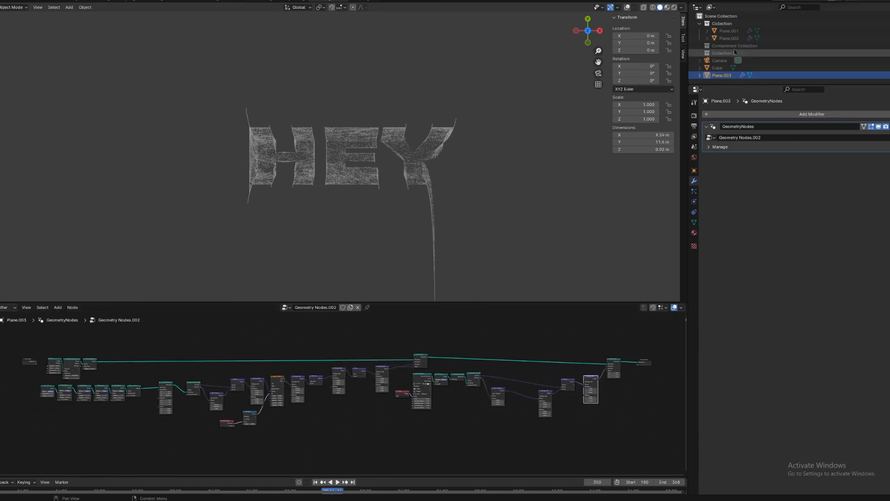
Open Plane.002's Nebulous Containment V1.004 node tree and find its containment node section
left_click(730, 38)
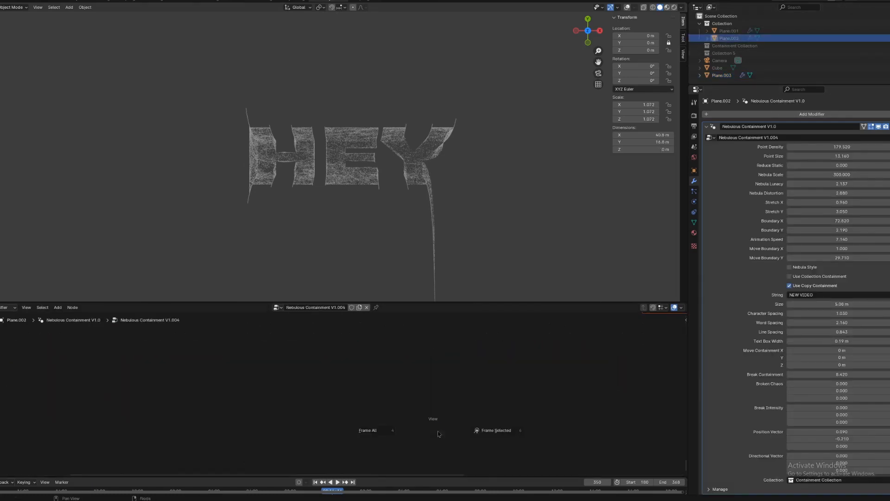
left_click(494, 430)
left_click(471, 390)
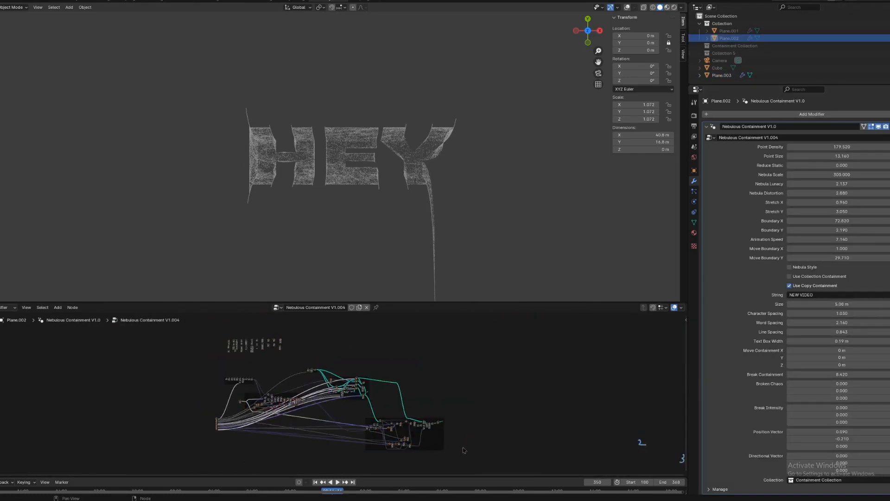
scroll(461, 445, "up", 10)
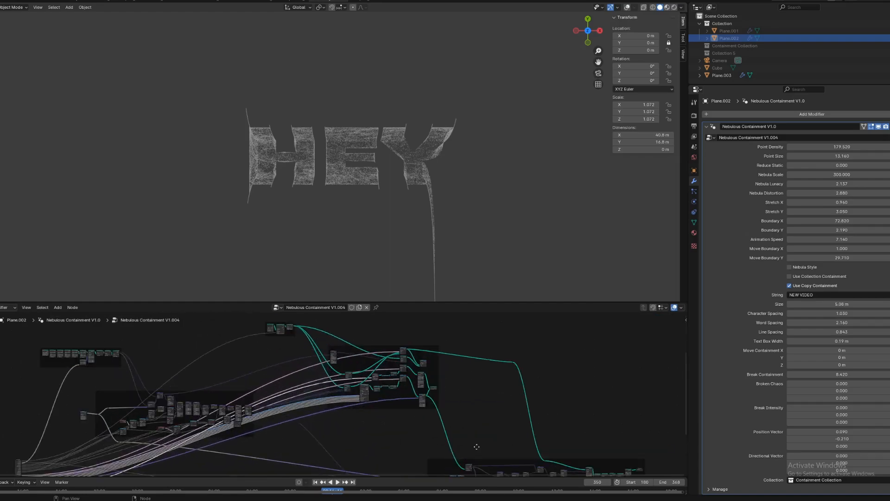
scroll(496, 394, "up", 8)
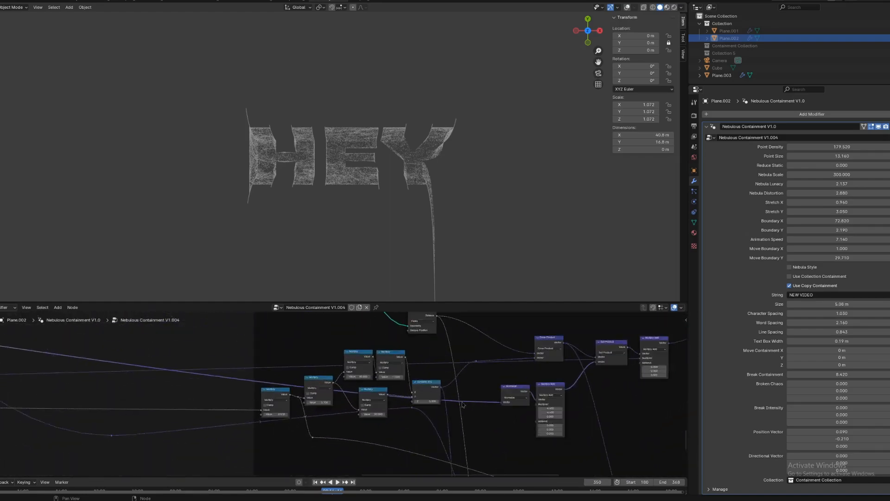
Examine the chain from Cross Product and Normalize through Dot Product, Multiply Add and Divide in the Nebulous Containment tree
left_click_drag(495, 394, 473, 372)
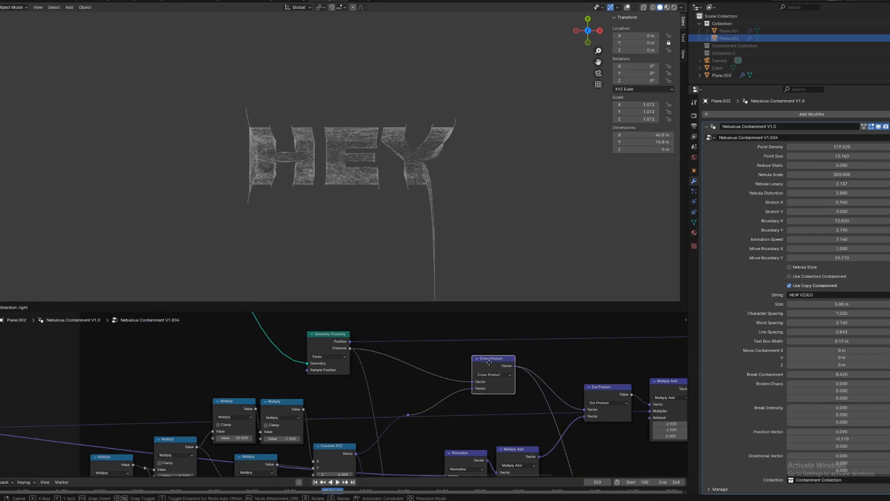
middle_click_drag(548, 436, 434, 403)
left_click_drag(403, 418, 421, 403)
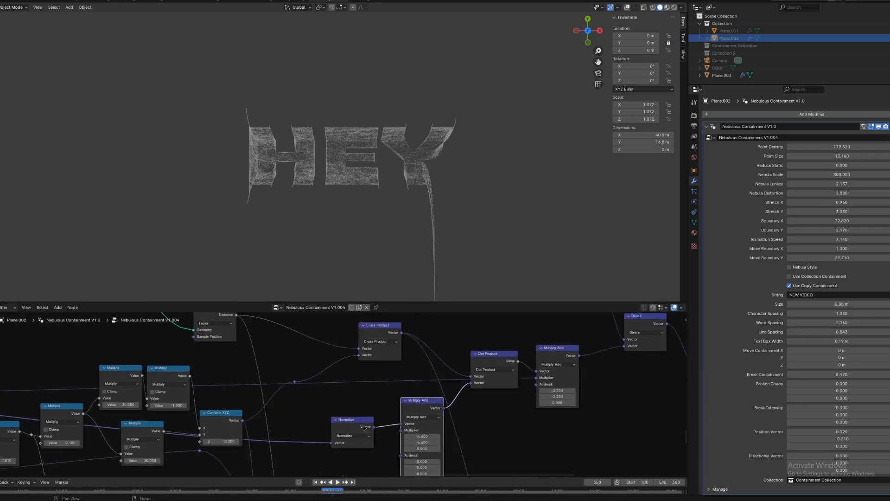
left_click_drag(354, 421, 373, 408)
left_click_drag(569, 350, 582, 350)
middle_click_drag(648, 348, 518, 375)
left_click_drag(527, 351, 538, 364)
left_click_drag(608, 374, 609, 370)
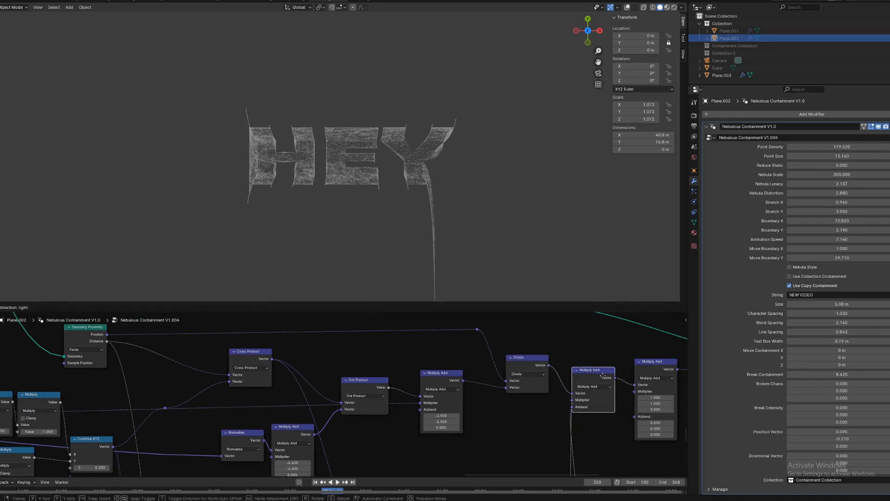
middle_click_drag(596, 396, 560, 392)
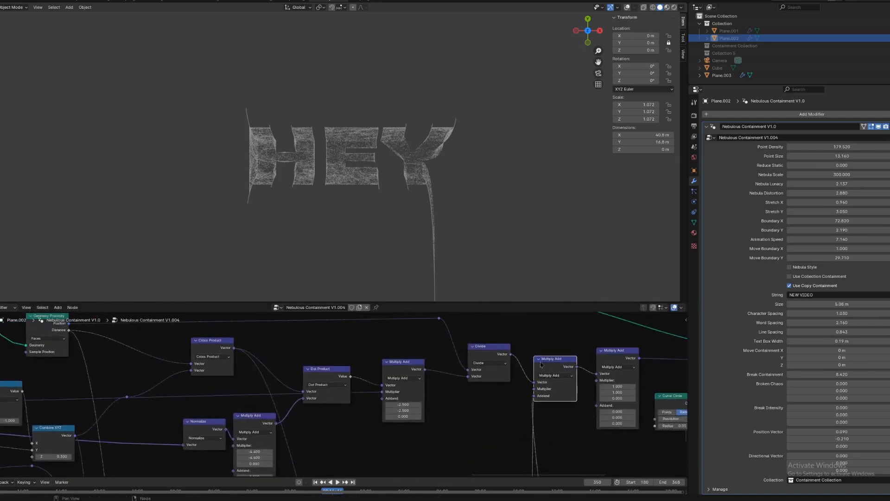
Examine the inputs of the Nebulous Containment tree's Cross Product node and the vector math operations available for it
middle_click_drag(243, 402, 485, 394)
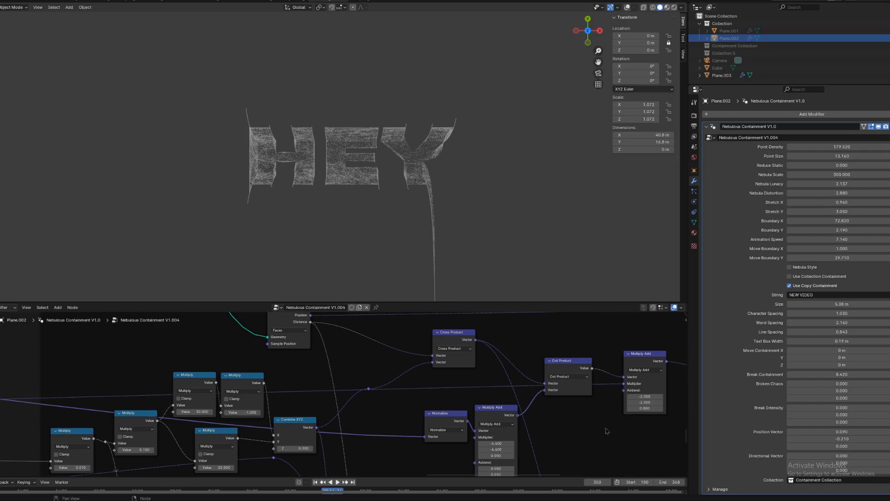
left_click(469, 338)
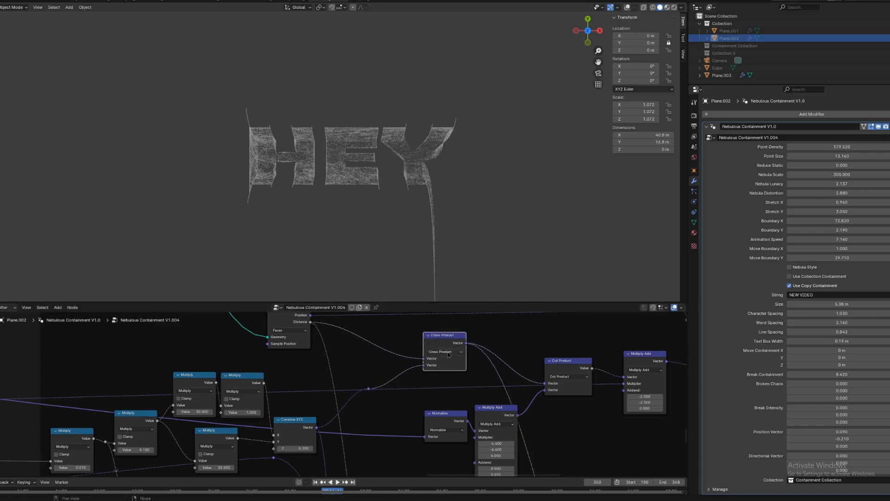
scroll(466, 417, "up", 2)
left_click(438, 381)
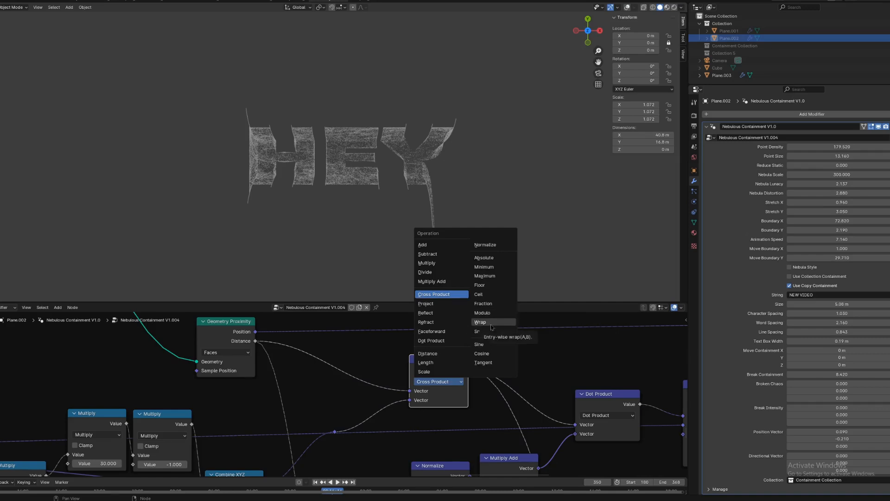
scroll(289, 398, "down", 5)
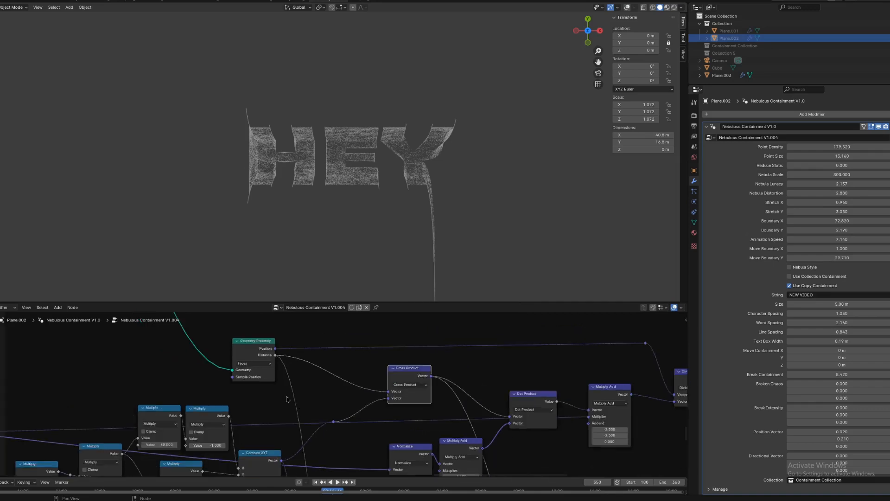
middle_click_drag(287, 399, 285, 355)
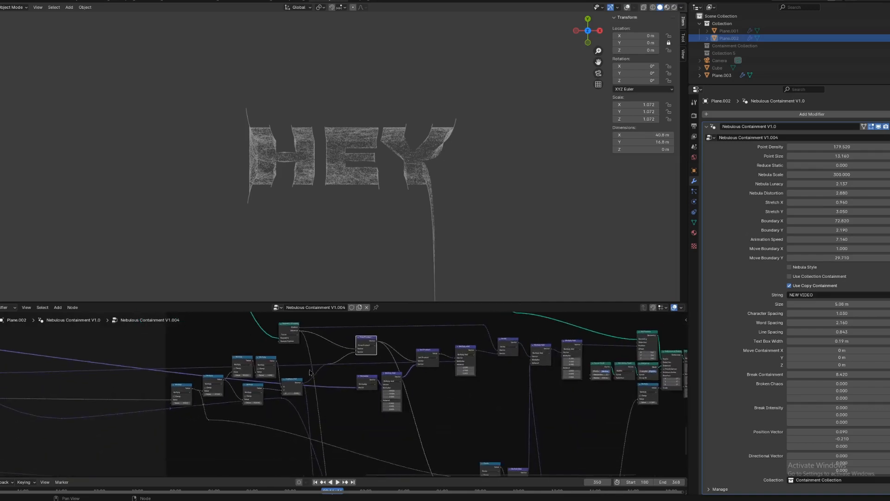
Return to Plane.003's Geometry Nodes.002 tree and play the animation to review the distorted text
left_click(721, 75)
key("Home")
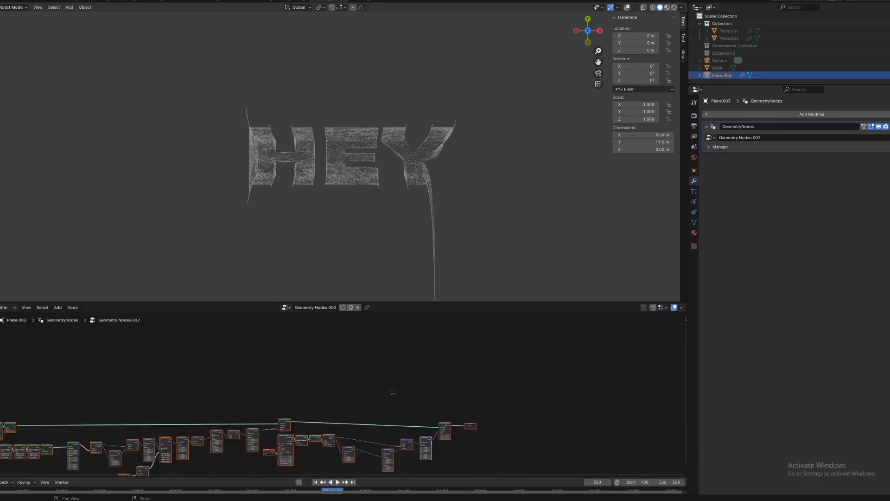
scroll(343, 420, "down", 2)
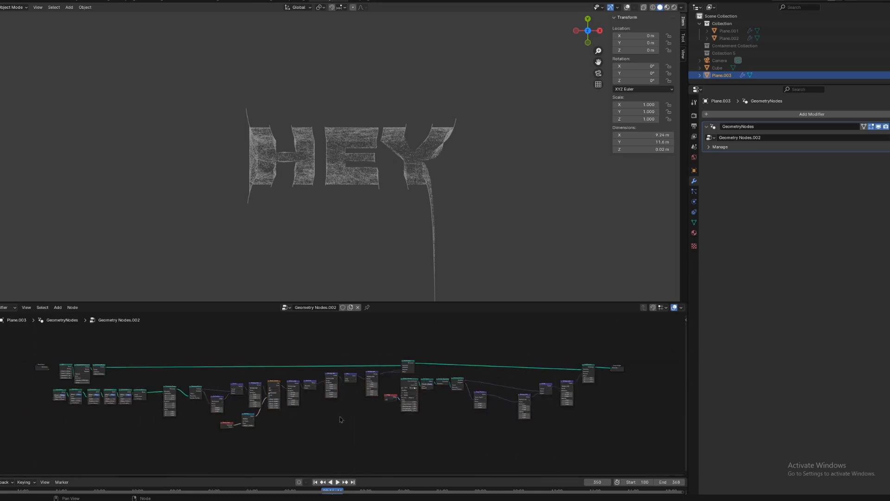
scroll(297, 409, "up", 2)
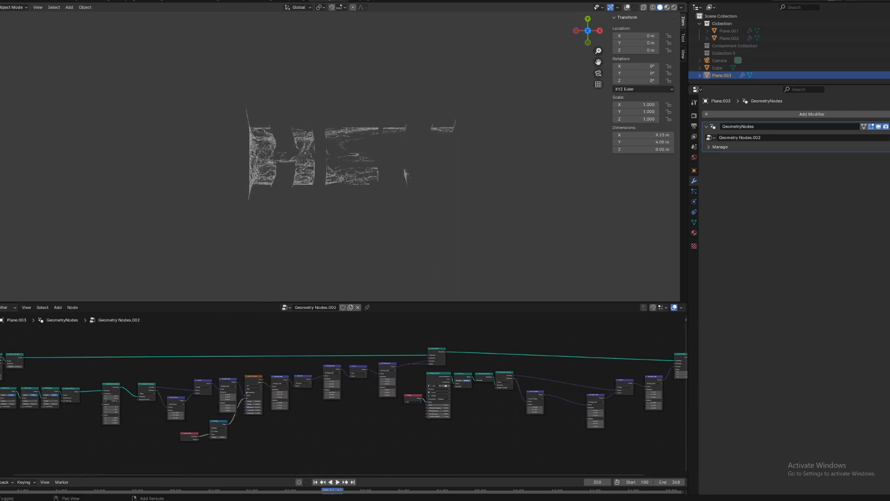
key("space")
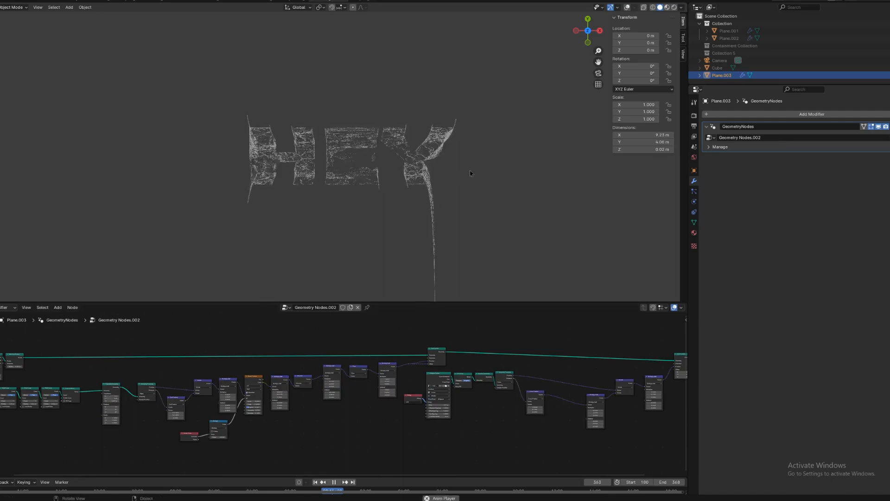
Change the Multiply Add node between Cross Product and Divide to Dot Product, with its value feeding Divide
scroll(460, 362, "down", 4)
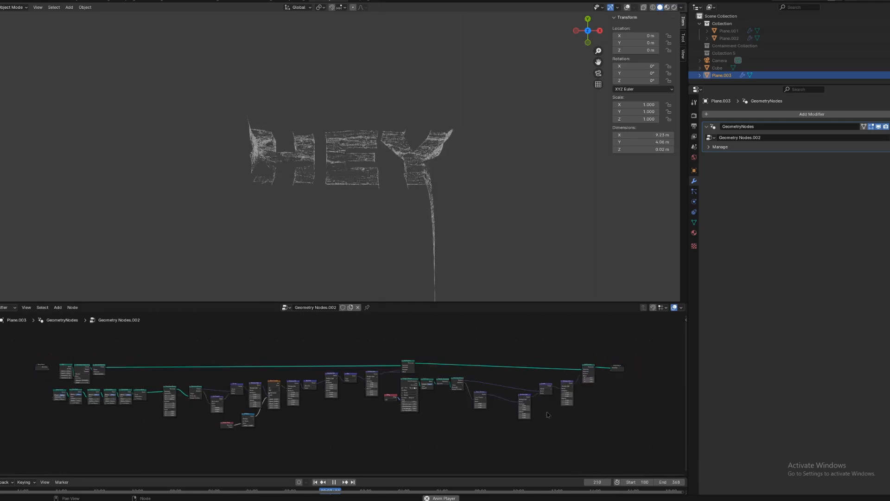
scroll(558, 424, "up", 5)
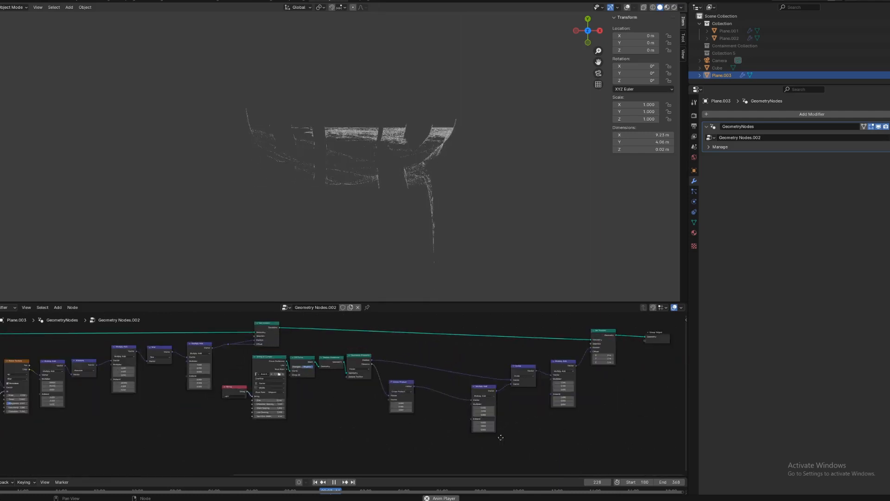
scroll(459, 436, "up", 2)
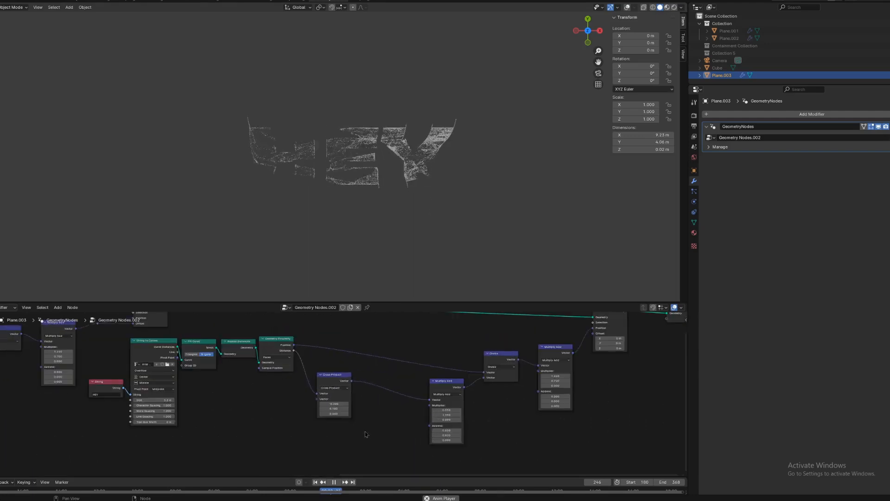
left_click_drag(441, 395, 418, 391)
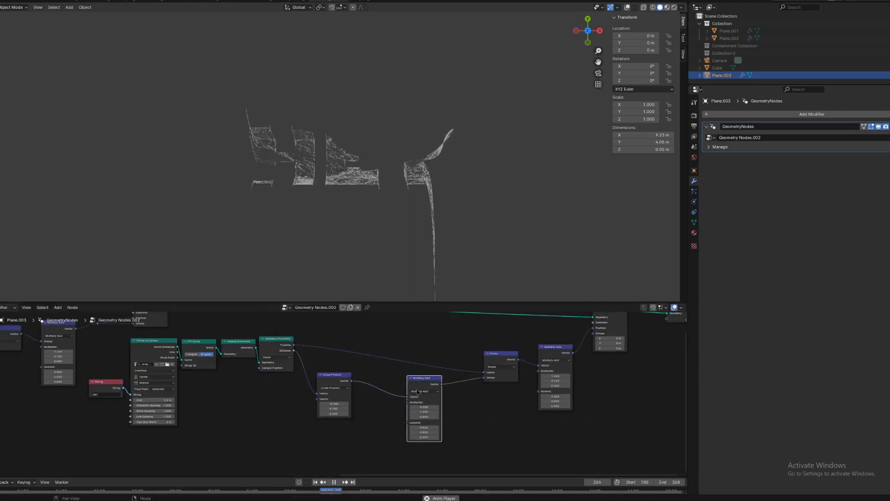
left_click(418, 392)
left_click(424, 466)
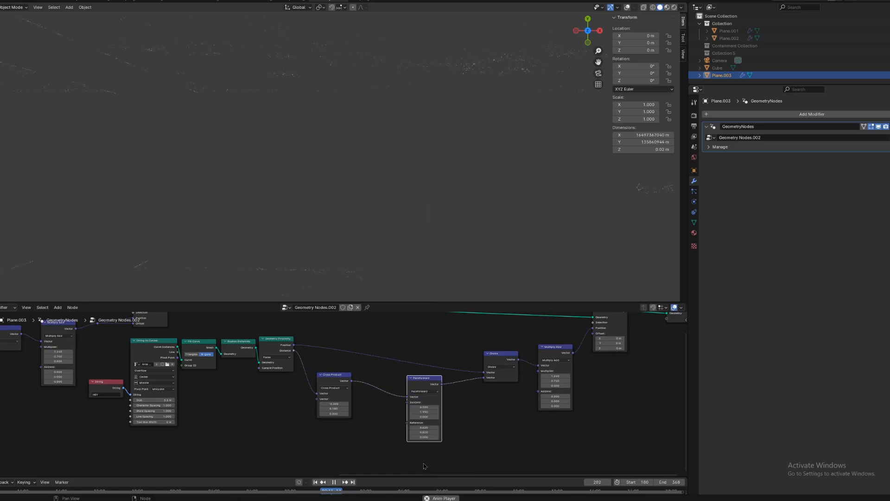
left_click(422, 391)
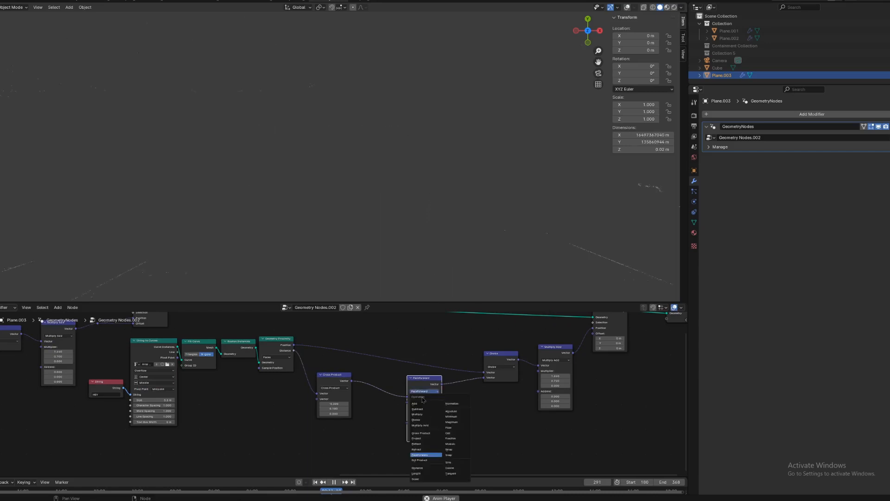
left_click(429, 460)
left_click_drag(441, 384, 484, 378)
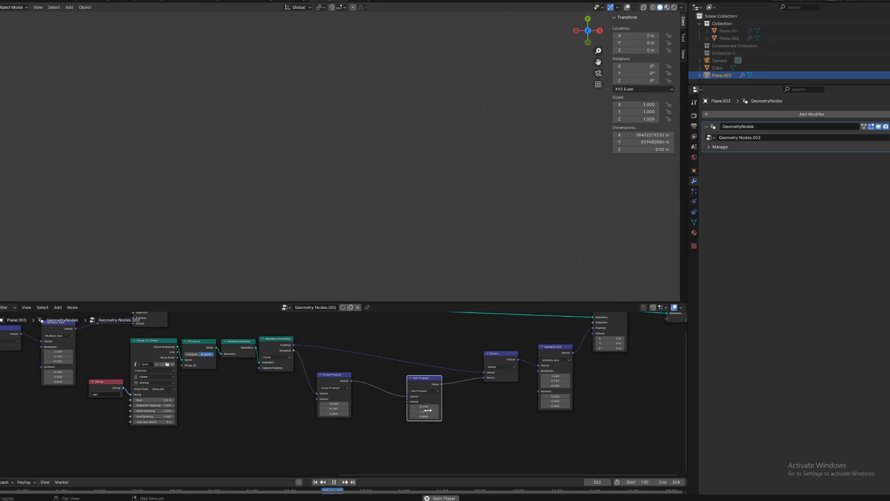
Adjust the components of the Dot Product node's second vector
type("0")
key("Return")
left_click_drag(423, 412, 424, 409, "shift")
Duplicate the Multiply Add node after Divide and insert the copy between Dot Product and Divide
left_click(554, 348)
key("shift+d")
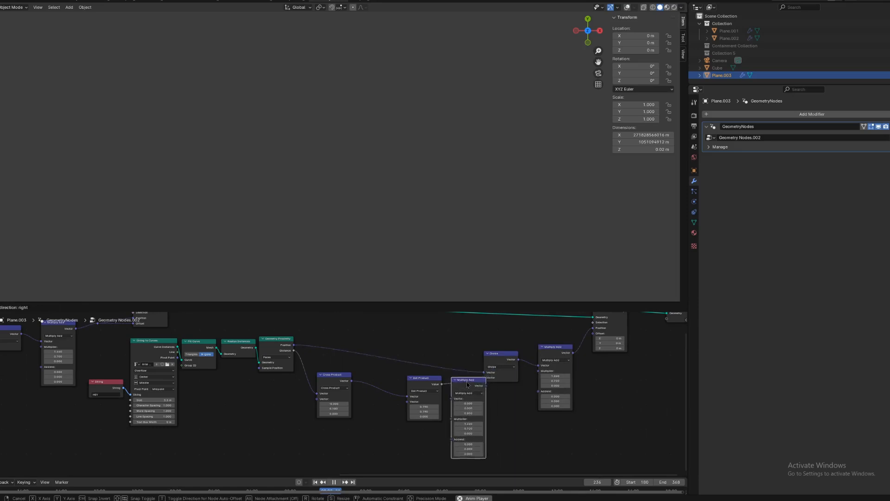
left_click(478, 384)
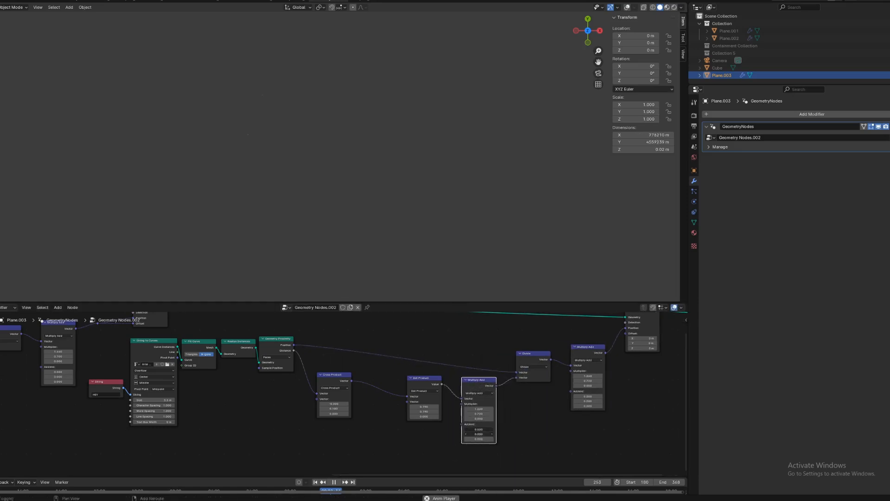
Raise the addends and multipliers of the Multiply Add node after Dot Product, and fine-tune the Cross Product's X value
left_click_drag(478, 433, 608, 429)
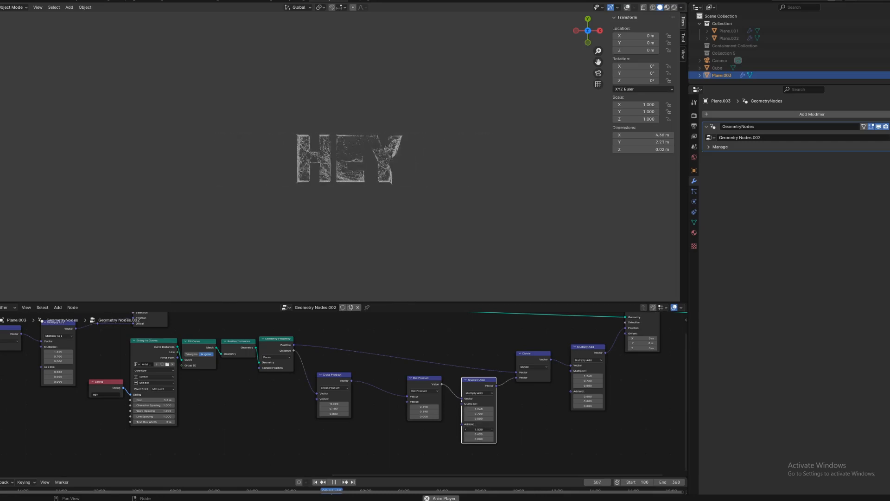
left_click_drag(478, 413, 813, 409)
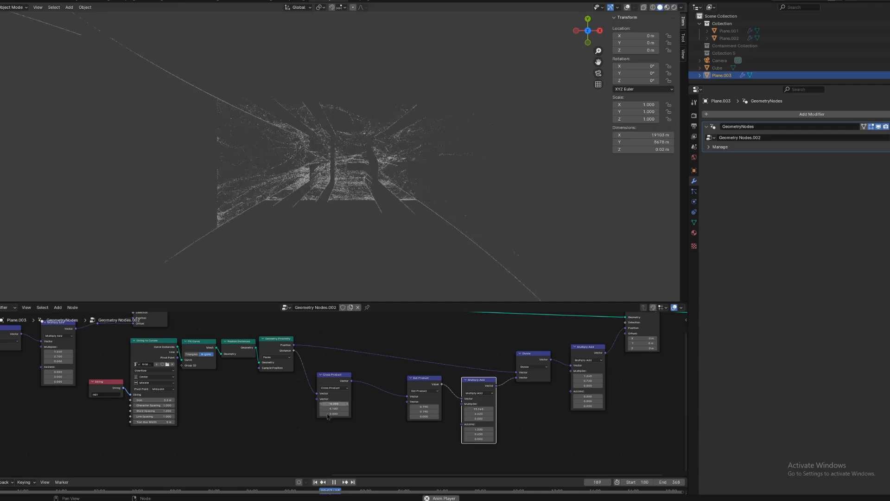
mouse_move(334, 403)
left_mouse_down("shift")
mouse_move(357, 403)
mouse_move(330, 403)
left_mouse_up("shift")
scroll(243, 411, "down", 2)
middle_click_drag(229, 422, 417, 398)
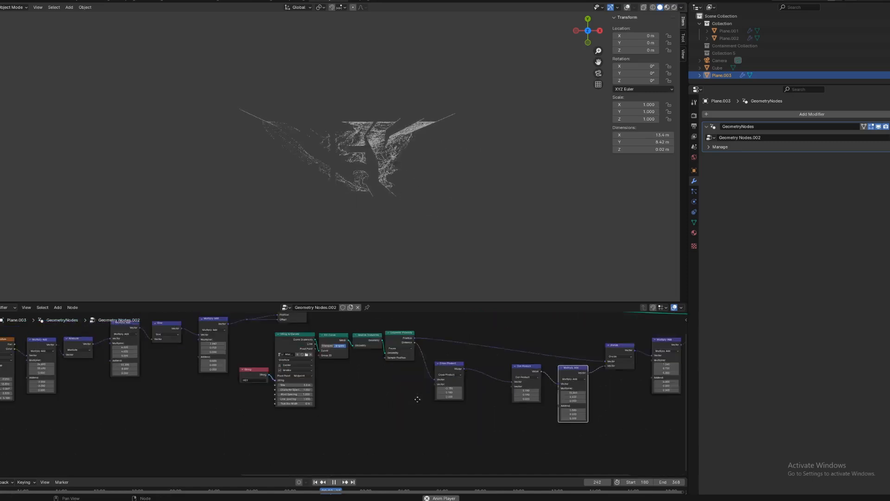
Link the Multiply Add node after Sine to the Dot Product's second vector input, and stop the animation playback
scroll(296, 355, "down", 3)
left_click_drag(308, 335, 572, 388)
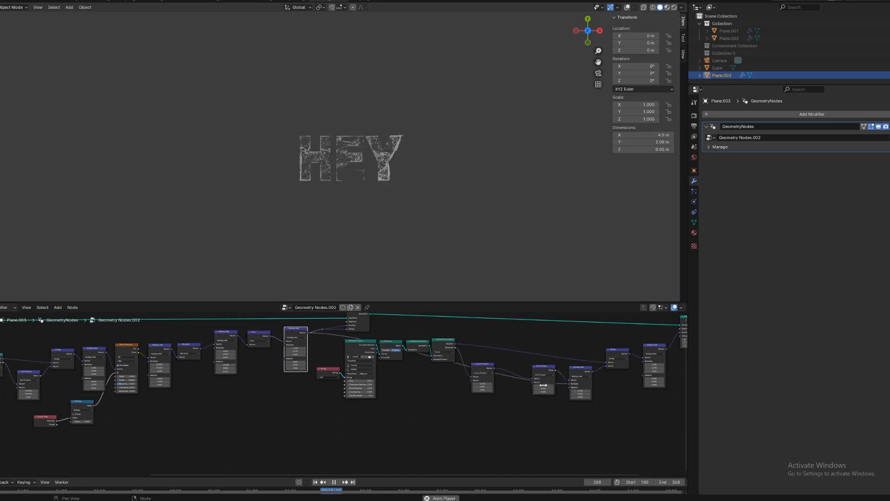
left_click_drag(570, 388, 533, 384)
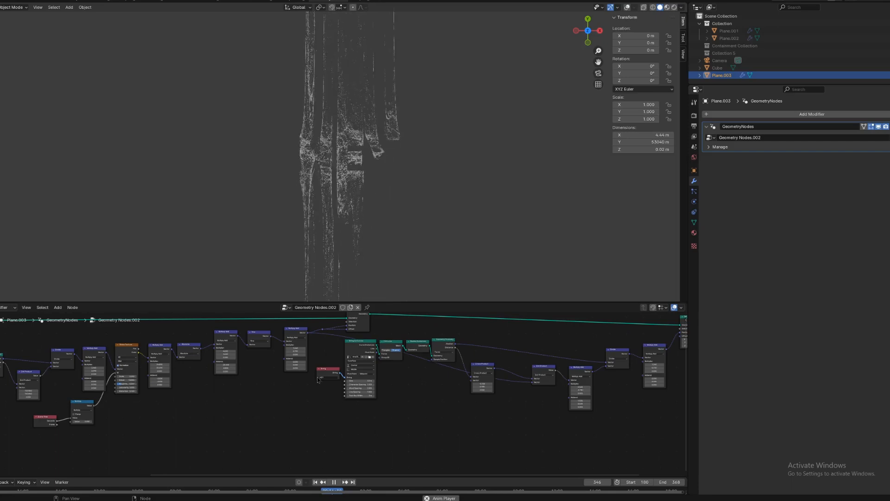
scroll(334, 381, "down", 2)
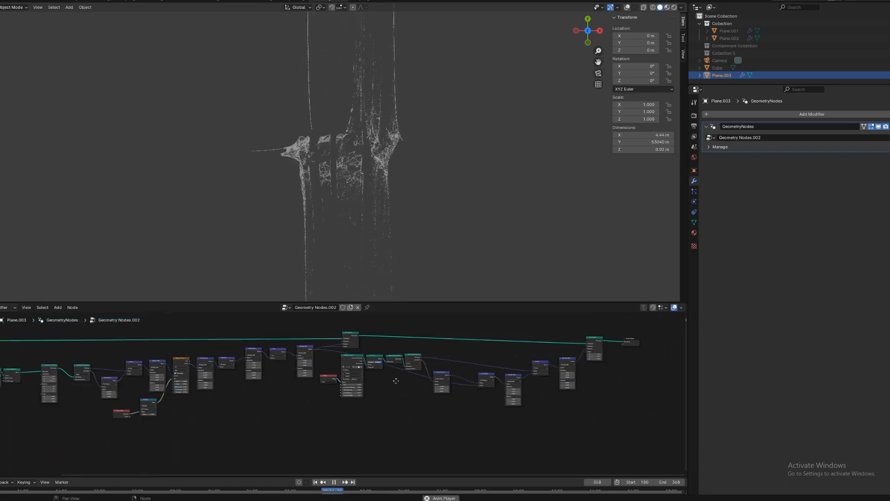
scroll(334, 381, "down", 3)
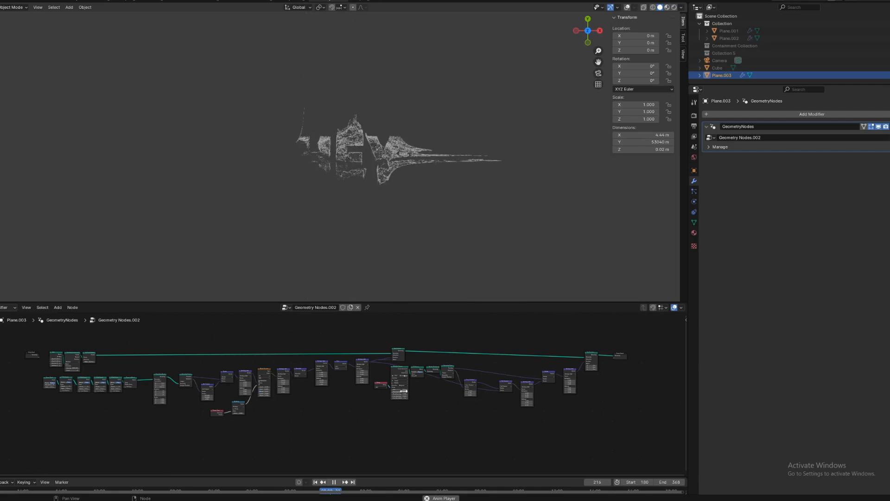
key("space")
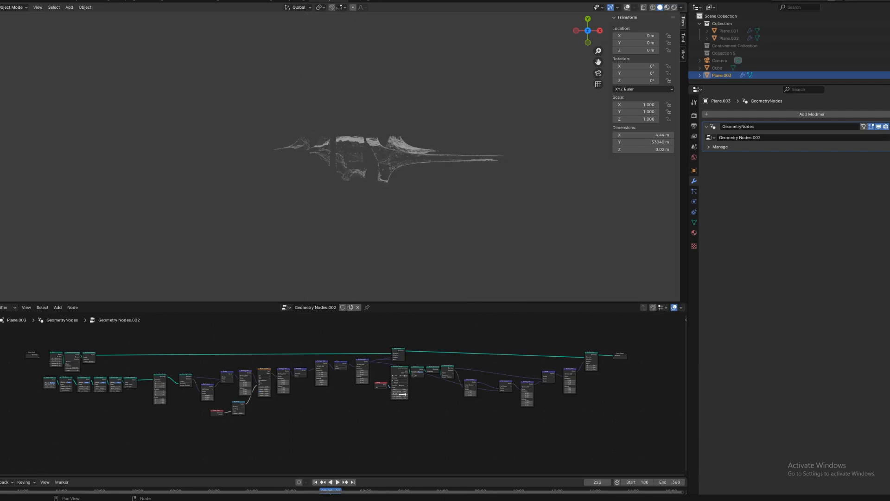